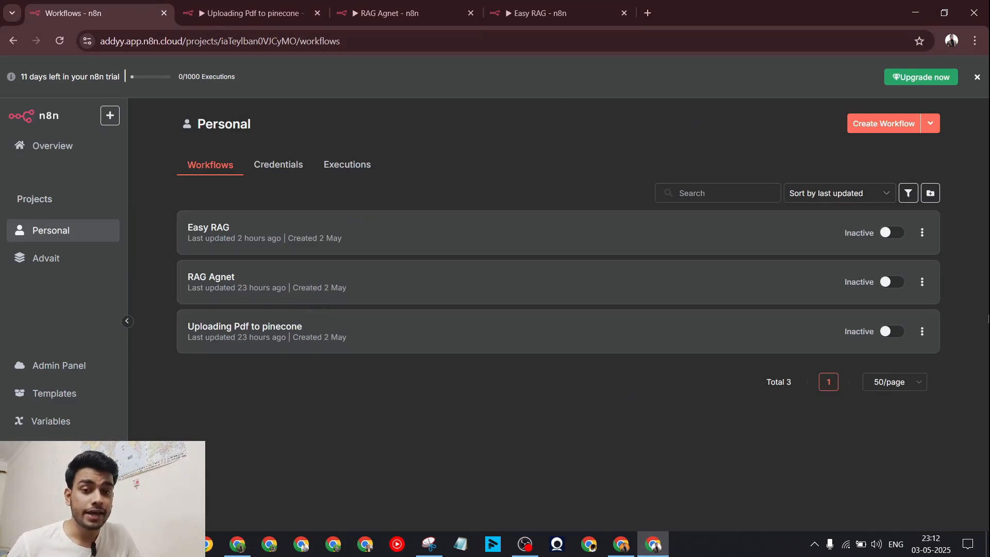
Step: Create a blank workflow in the Advait project and add a 'Trigger manually' start node
{"action": "left_click", "coordinate": [45, 259]}
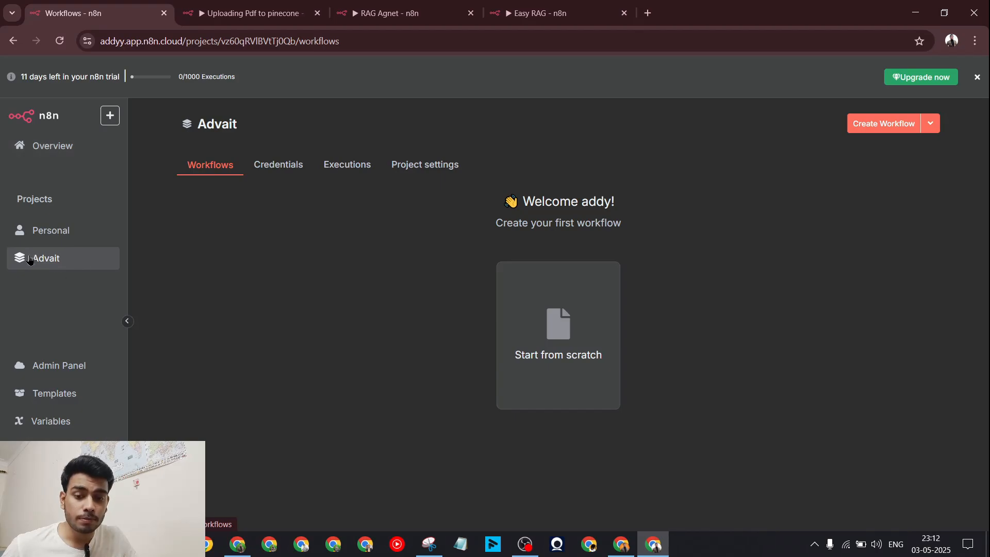
{"action": "left_click", "coordinate": [585, 343]}
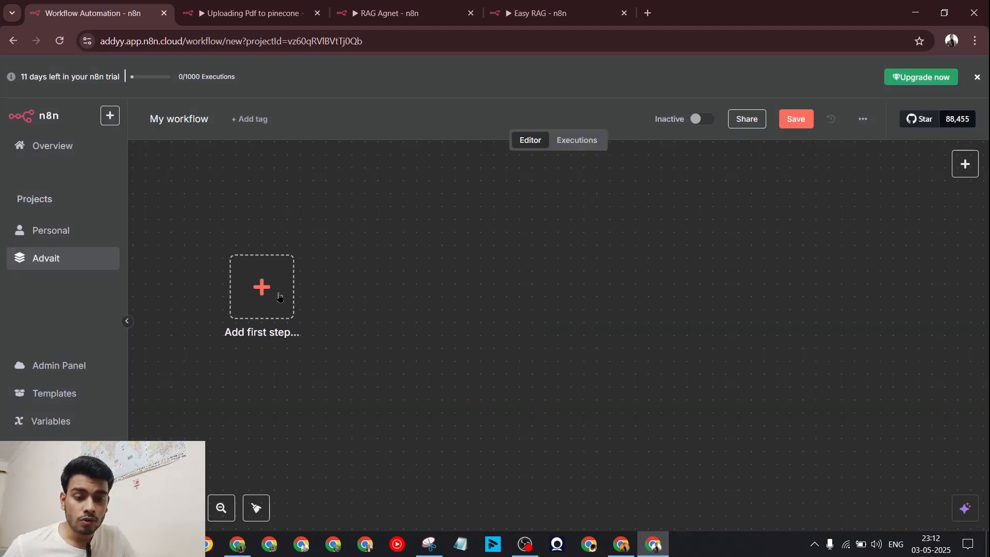
{"action": "left_click", "coordinate": [248, 12]}
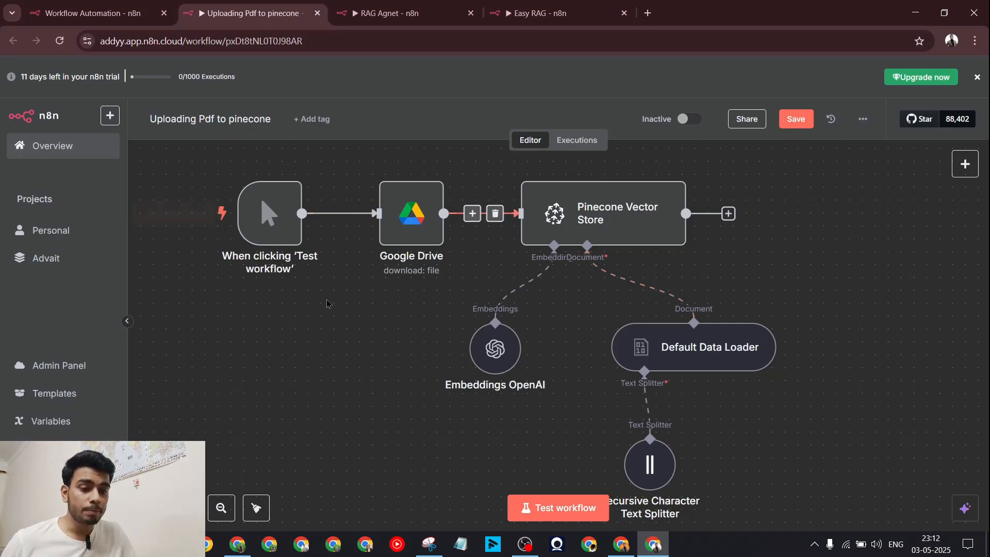
{"action": "left_click", "coordinate": [93, 13]}
{"action": "left_click", "coordinate": [261, 287]}
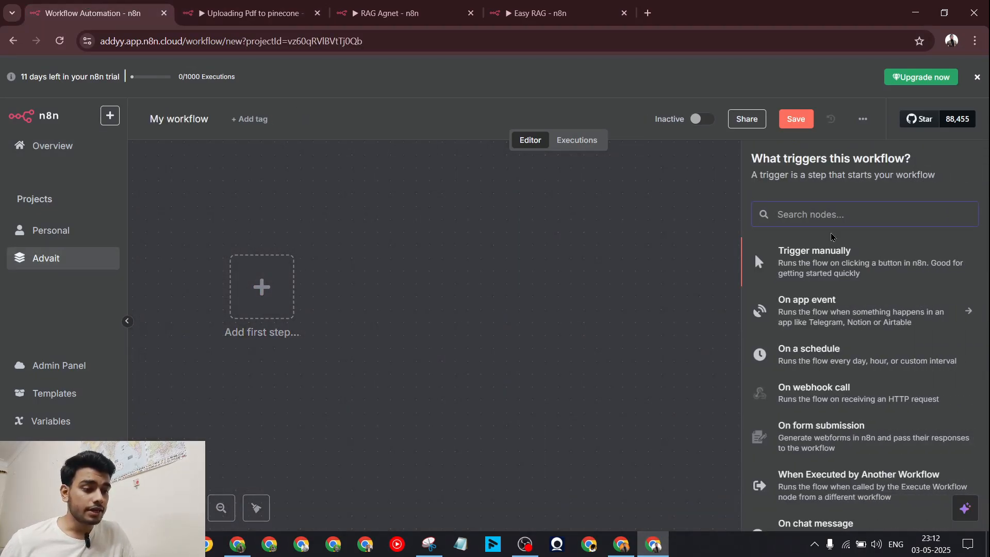
{"action": "left_click", "coordinate": [754, 252]}
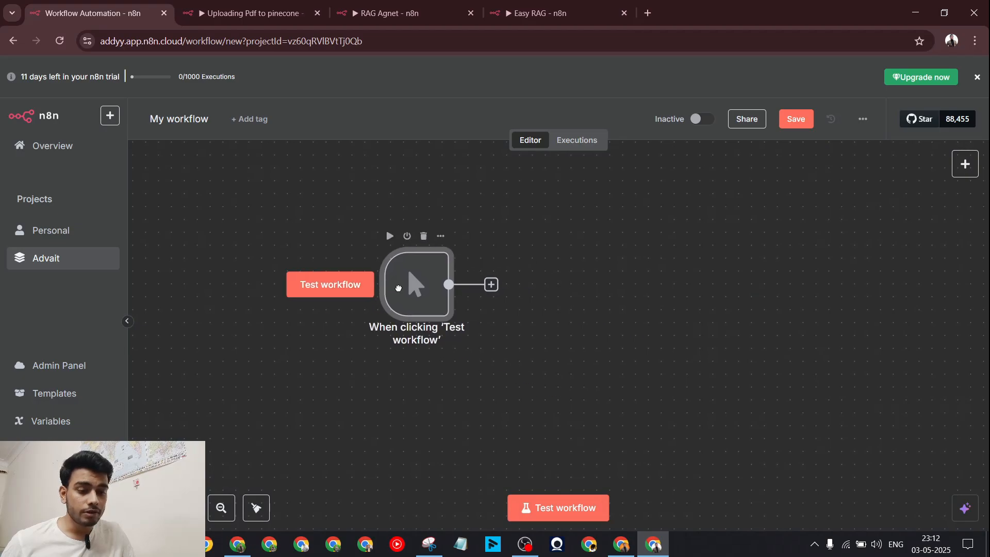
Step: Open the Google Drive download-file node in the Uploading Pdf to pinecone workflow for reference
{"action": "left_click", "coordinate": [198, 11]}
{"action": "left_click", "coordinate": [148, 7]}
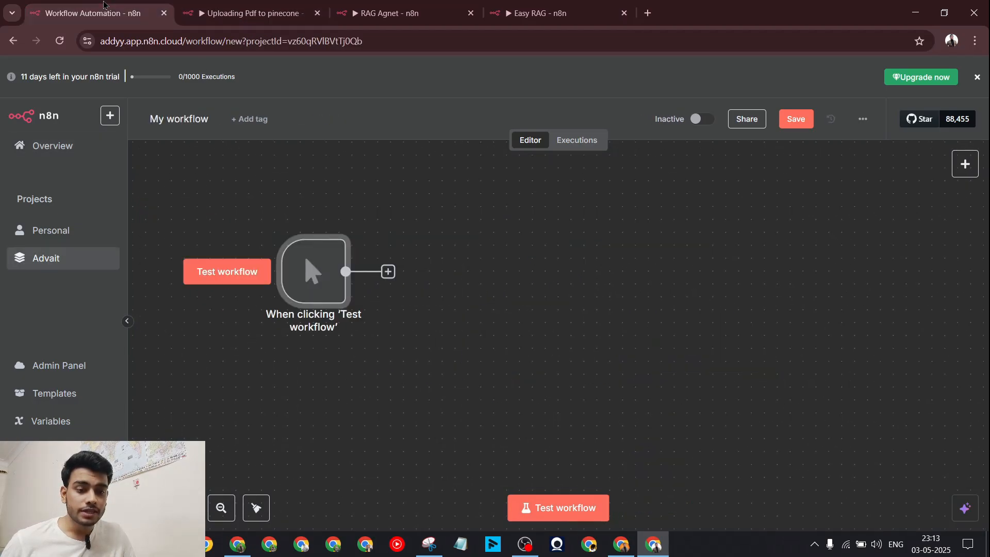
{"action": "left_click", "coordinate": [217, 6]}
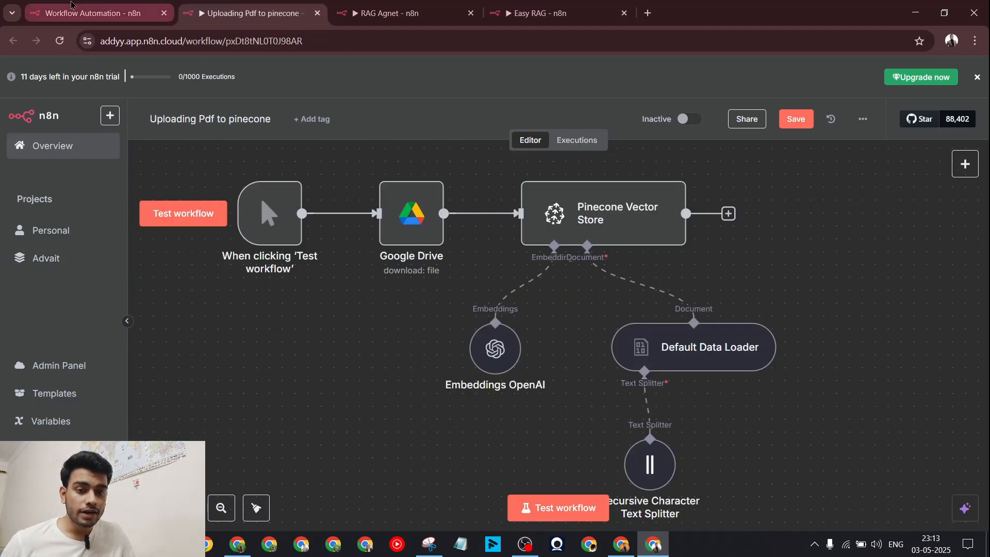
{"action": "left_click", "coordinate": [403, 243]}
{"action": "double_click", "coordinate": [402, 242]}
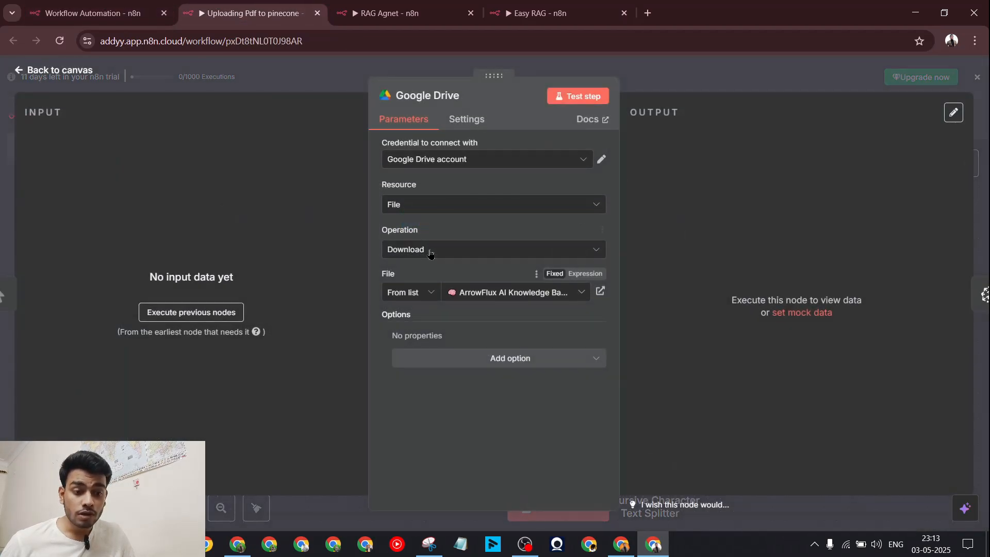
Step: Add a Google Drive 'Download file' node after the manual trigger in the new workflow
{"action": "left_click", "coordinate": [689, 82]}
{"action": "left_click", "coordinate": [147, 10]}
{"action": "left_click", "coordinate": [387, 271]}
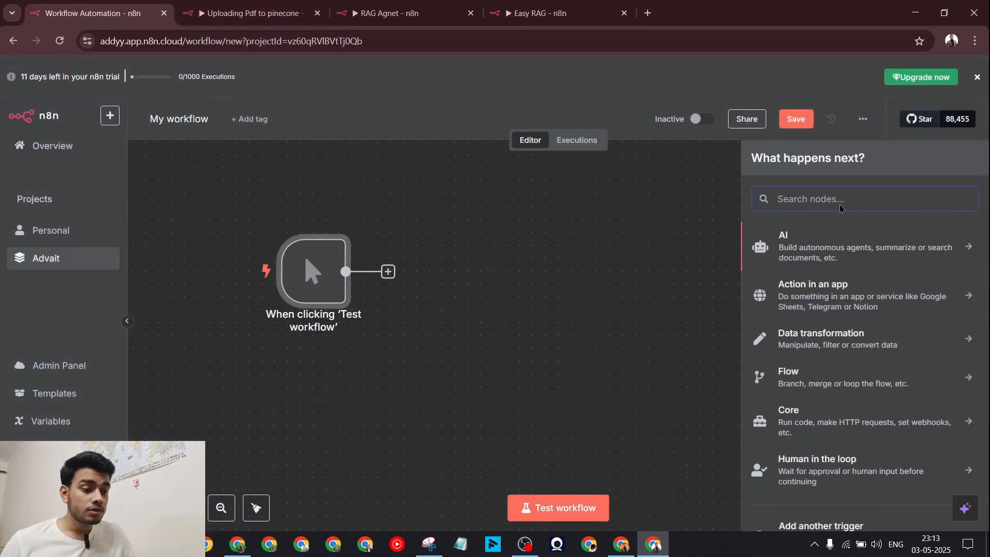
{"action": "type", "text": "googl"}
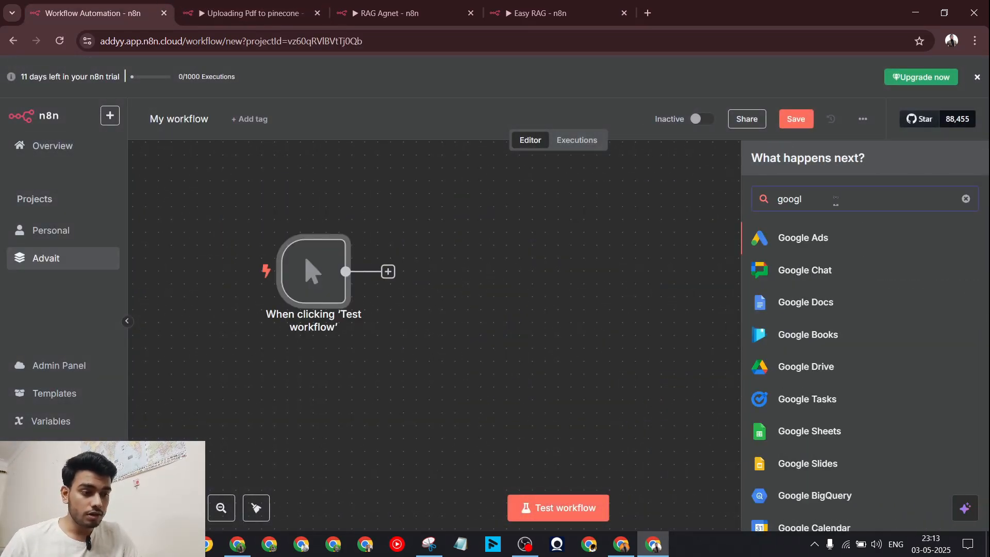
{"action": "left_click", "coordinate": [828, 367]}
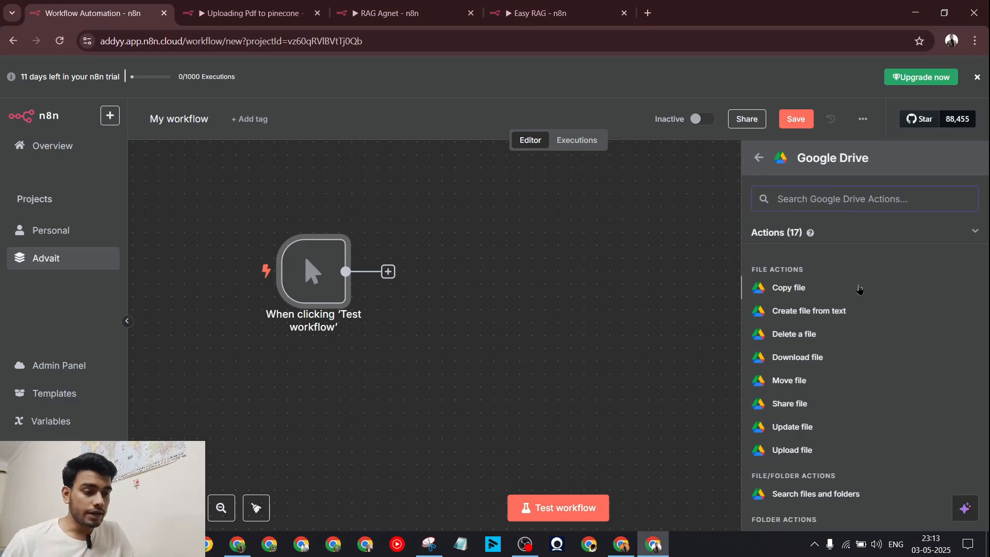
{"action": "scroll", "coordinate": [825, 286], "scroll_direction": "down", "scroll_amount": 2}
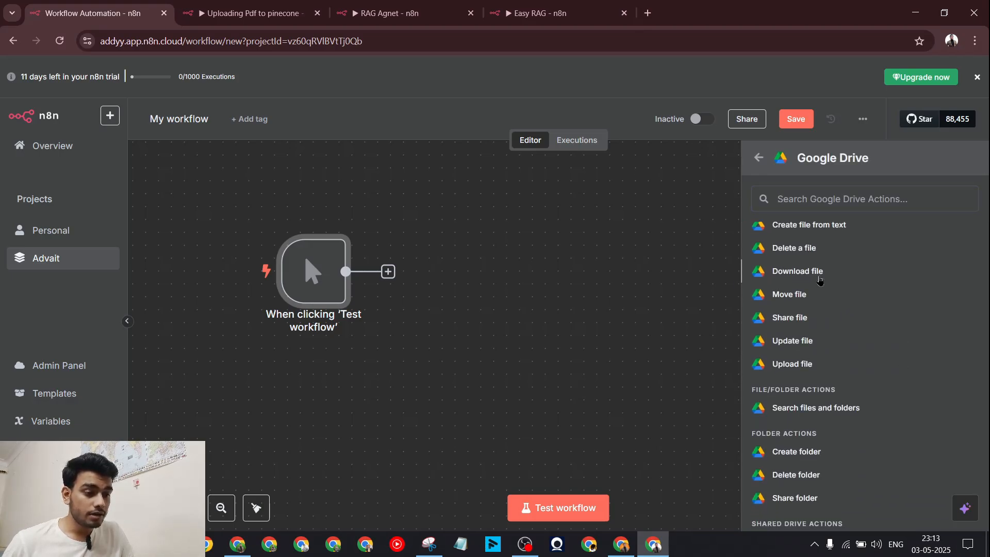
{"action": "left_click", "coordinate": [820, 279]}
Step: Start a new Google Drive OAuth2 credential for the node
{"action": "left_click", "coordinate": [527, 160]}
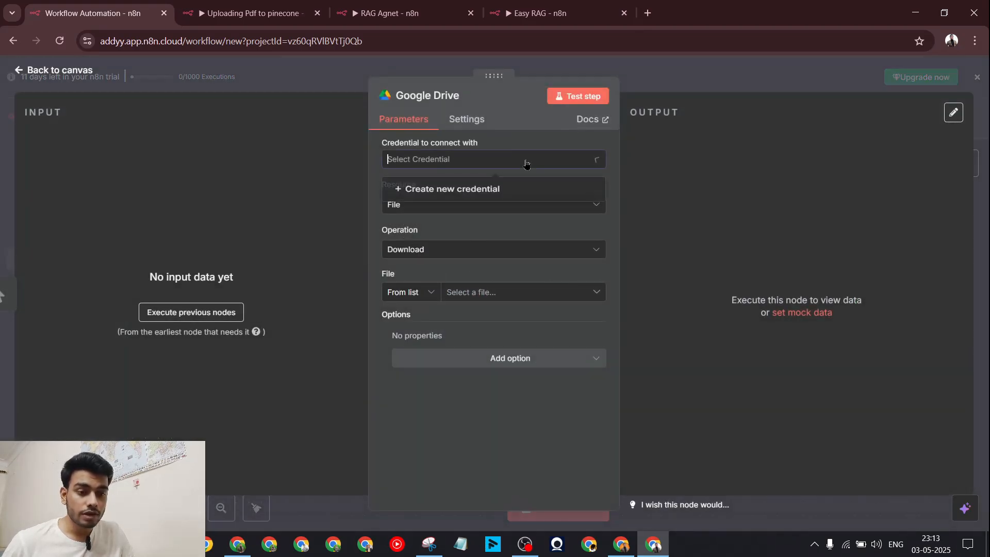
{"action": "left_click", "coordinate": [511, 191]}
{"action": "scroll", "coordinate": [451, 302], "scroll_direction": "down", "scroll_amount": 3}
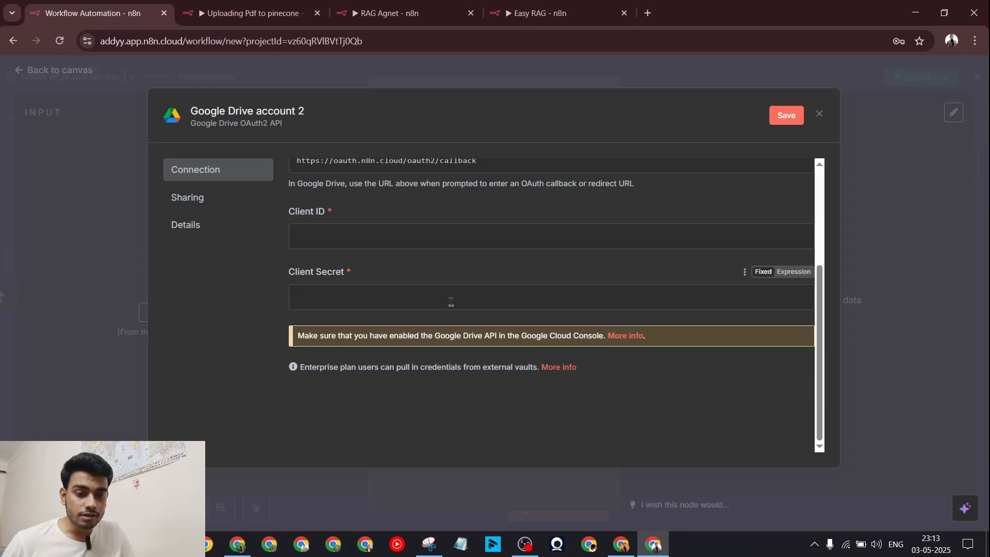
Step: Review the credential form's Client ID and Client Secret fields and its help note
{"action": "scroll", "coordinate": [451, 302], "scroll_direction": "up", "scroll_amount": 3}
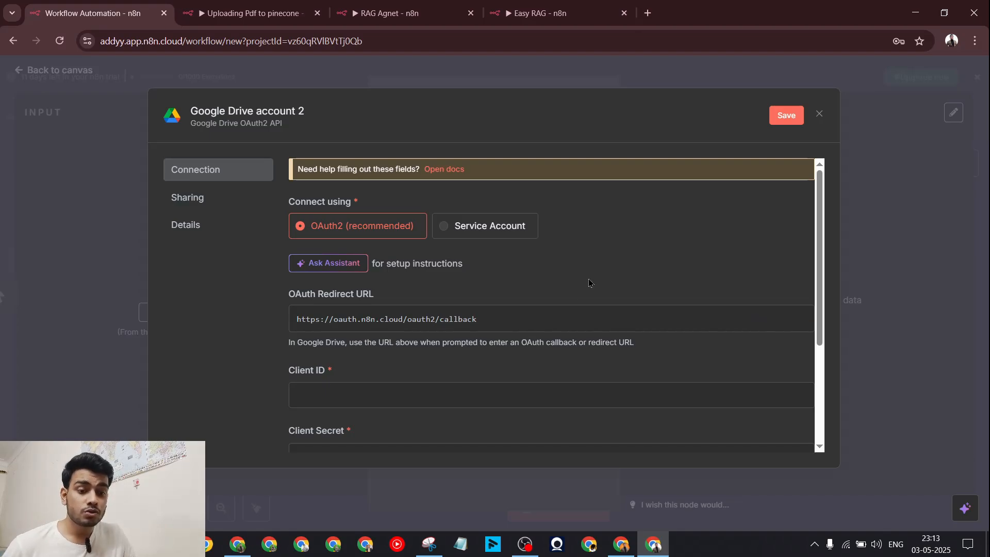
{"action": "scroll", "coordinate": [492, 269], "scroll_direction": "down", "scroll_amount": 2}
{"action": "left_click_drag", "start_coordinate": [347, 287], "coordinate": [288, 285]}
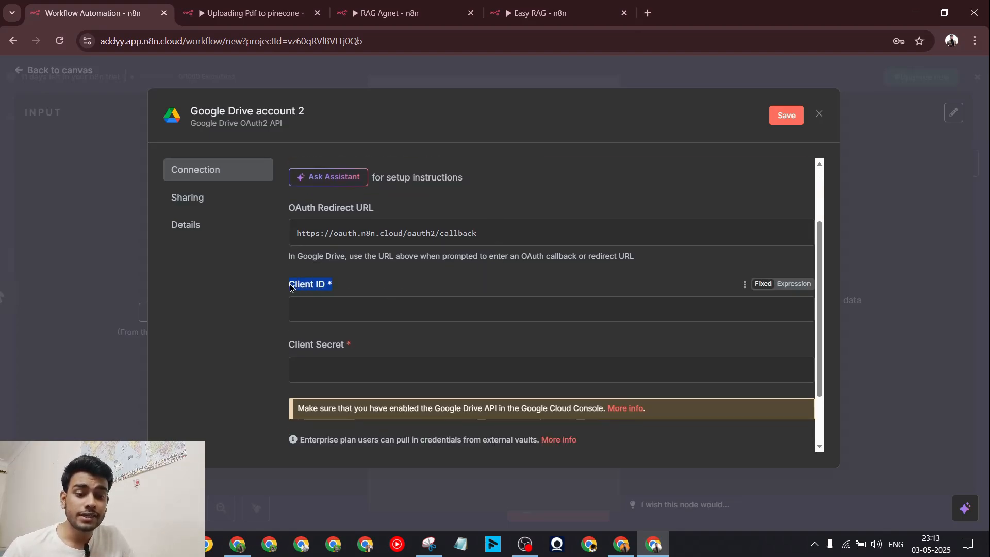
{"action": "left_click_drag", "start_coordinate": [361, 352], "coordinate": [289, 349]}
{"action": "scroll", "coordinate": [301, 170], "scroll_direction": "up", "scroll_amount": 2}
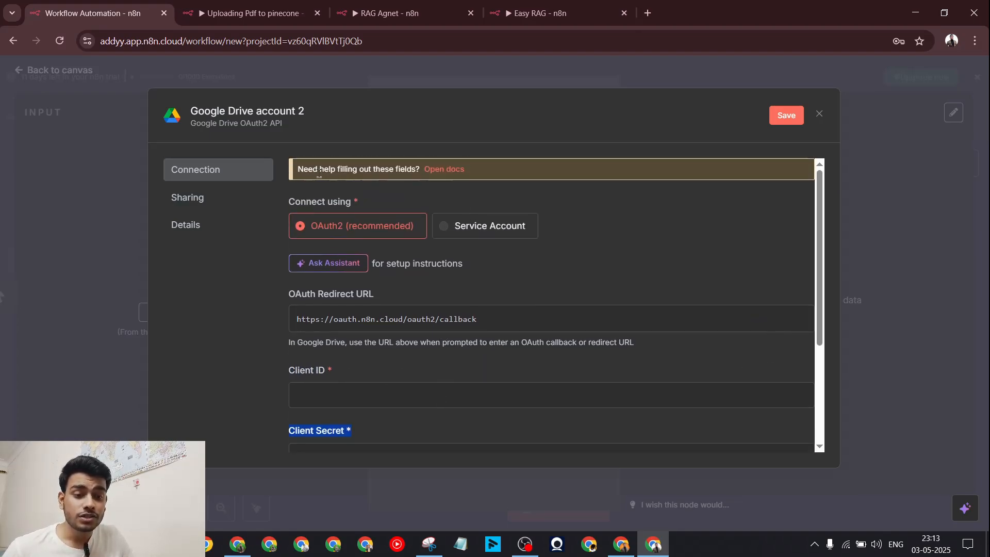
{"action": "left_click_drag", "start_coordinate": [301, 170], "coordinate": [403, 172]}
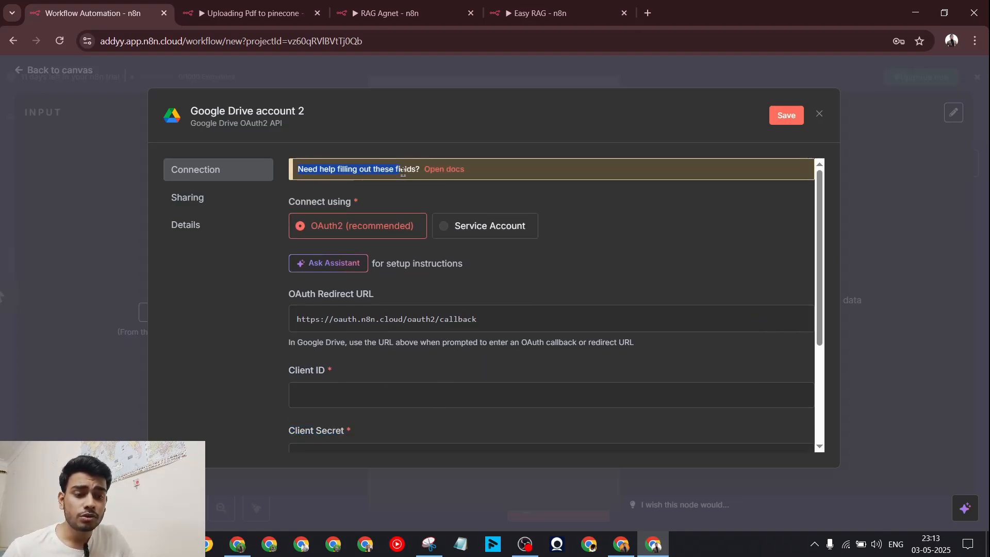
Step: Read the Google OAuth2 setup docs alongside the credential form, then open a blank browser tab
{"action": "left_click", "coordinate": [450, 172]}
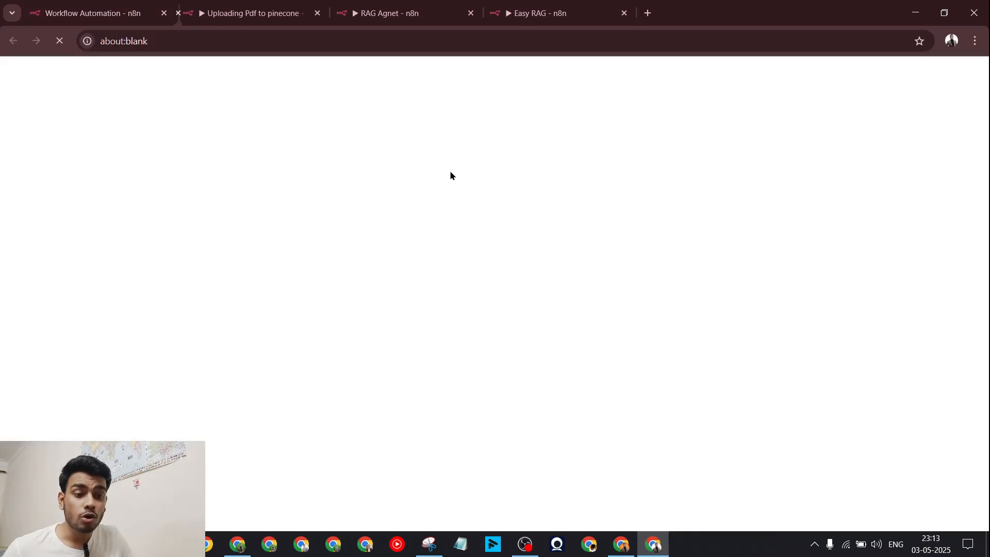
{"action": "scroll", "coordinate": [443, 236], "scroll_direction": "down", "scroll_amount": 15}
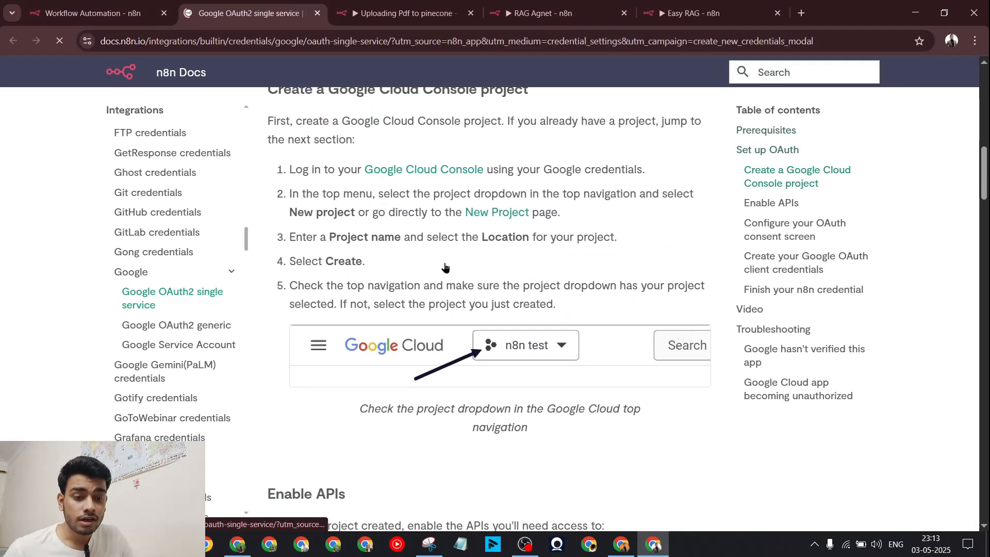
{"action": "scroll", "coordinate": [471, 281], "scroll_direction": "down", "scroll_amount": 5}
{"action": "key", "text": "ctrl+shift+Tab"}
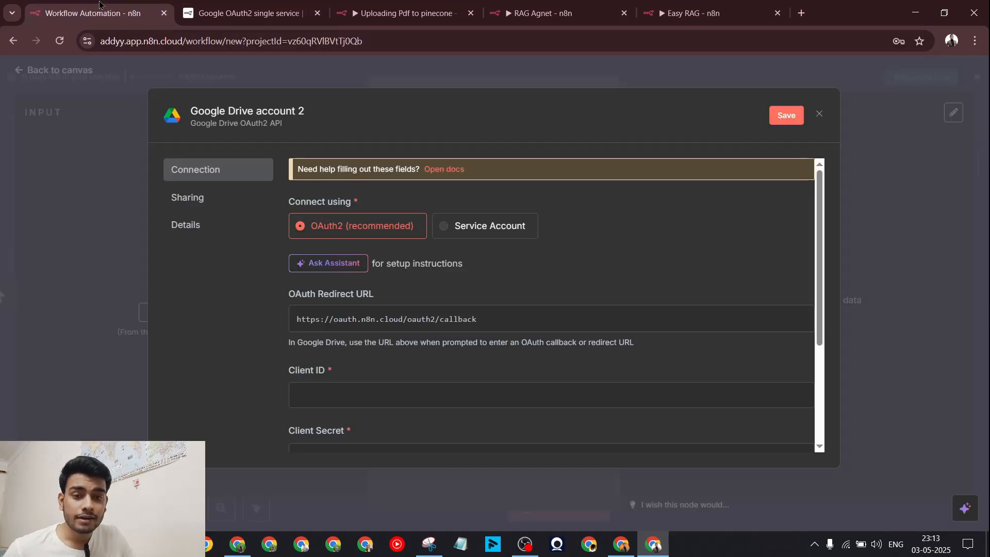
{"action": "scroll", "coordinate": [357, 303], "scroll_direction": "down", "scroll_amount": 3}
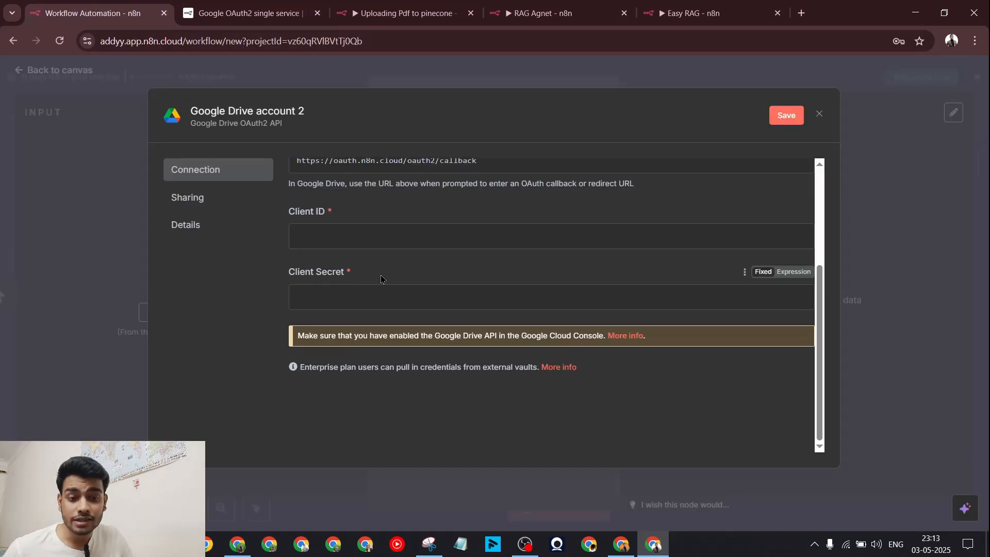
{"action": "scroll", "coordinate": [381, 278], "scroll_direction": "up", "scroll_amount": 3}
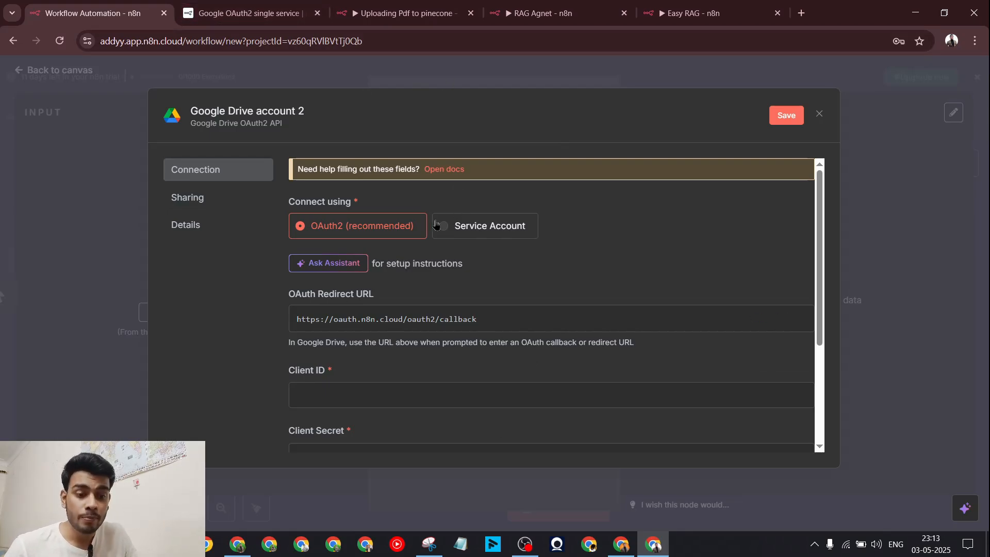
{"action": "left_click", "coordinate": [243, 12]}
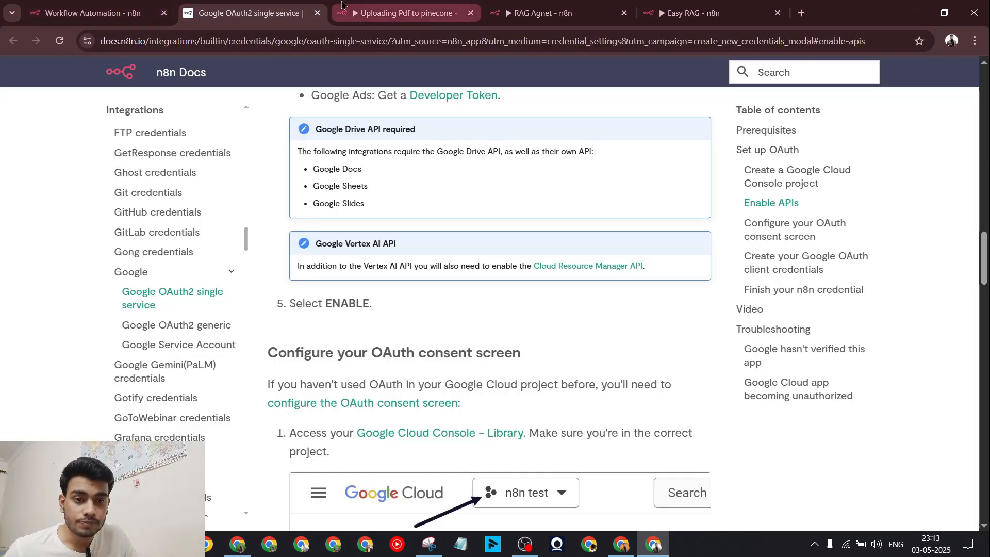
{"action": "left_click", "coordinate": [801, 13]}
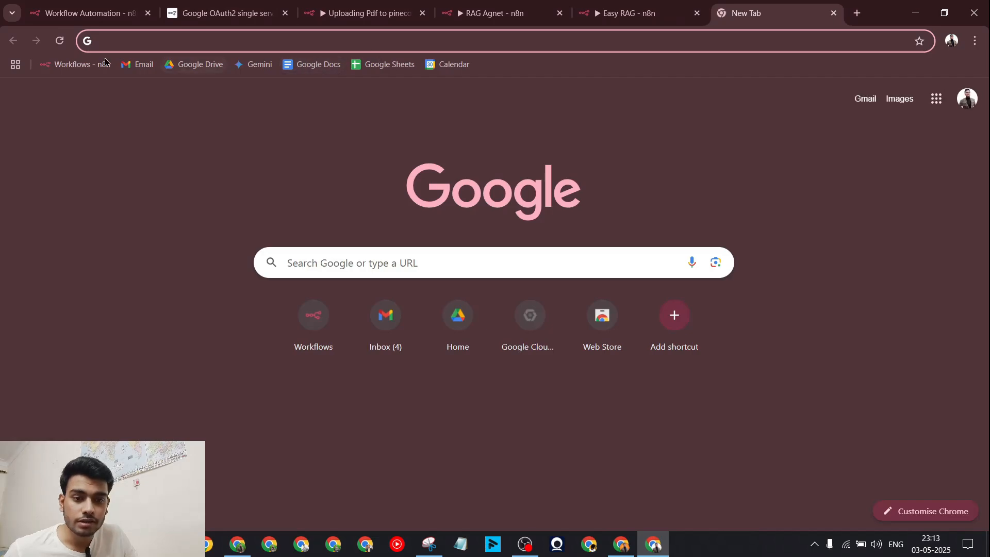
Step: Locate the ArrowFlux AI Knowledge Base.pdf file in Google Drive
{"action": "left_click", "coordinate": [196, 64]}
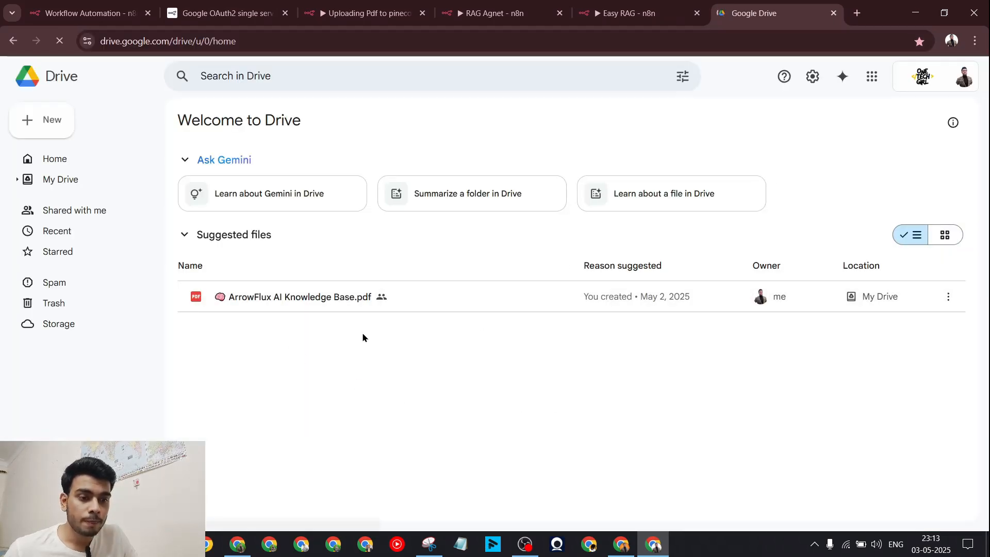
{"action": "left_click", "coordinate": [424, 302]}
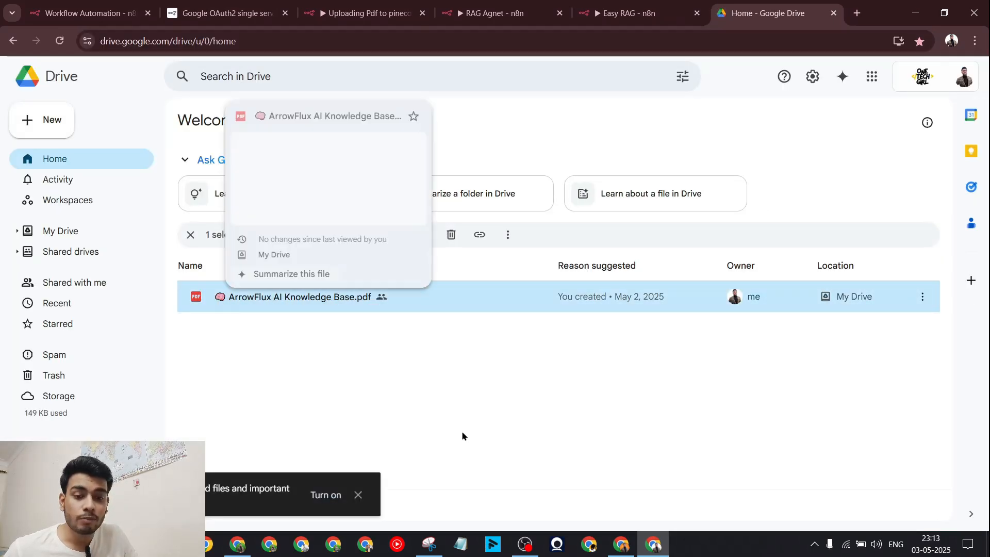
{"action": "left_click", "coordinate": [856, 16]}
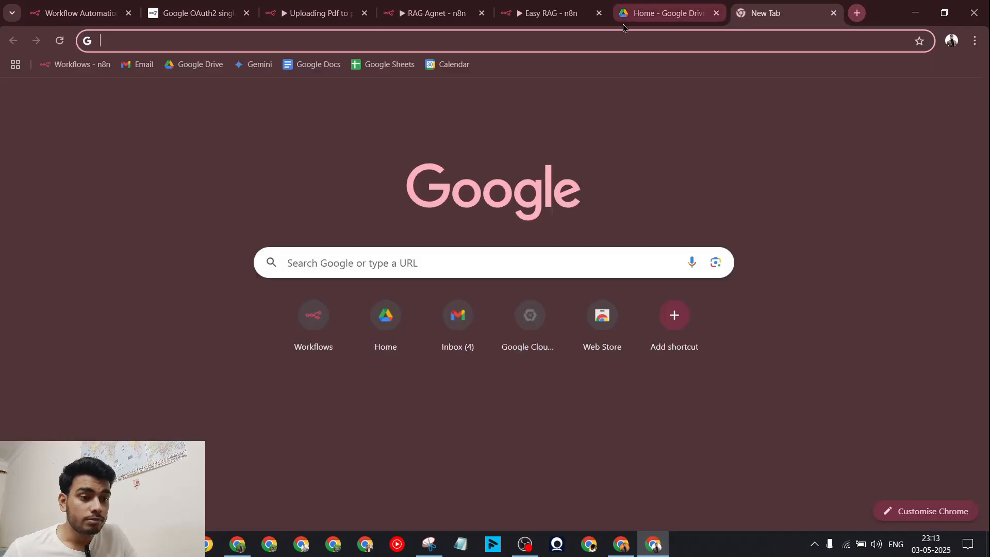
Step: Search for Google Cloud and sign in to its Console with the account password
{"action": "type", "text": "google"}
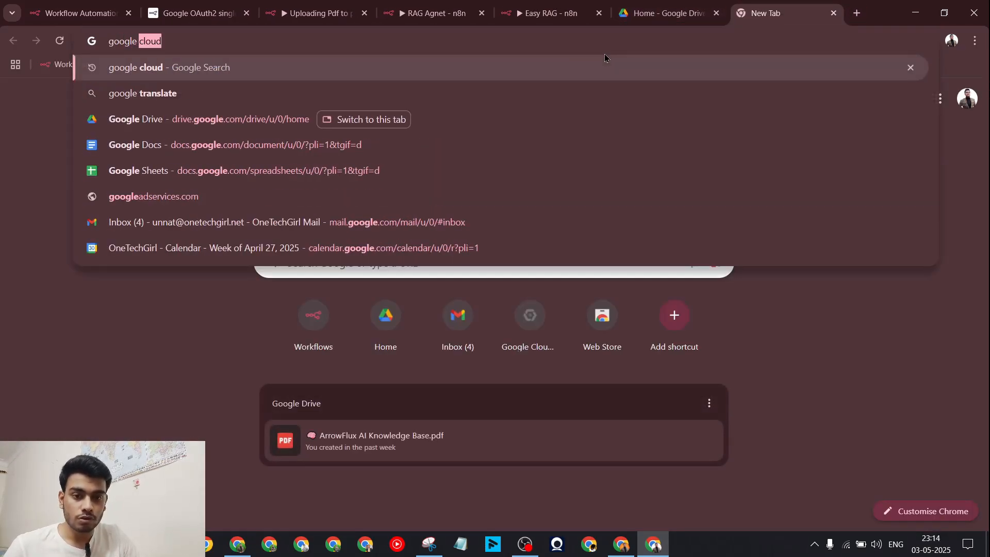
{"action": "key", "text": "Return"}
{"action": "left_click", "coordinate": [289, 217]}
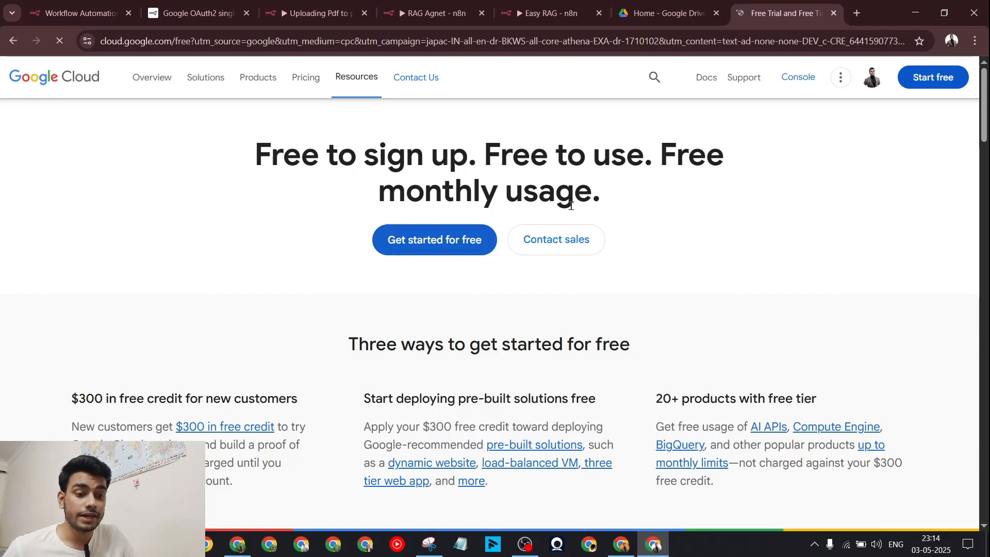
{"action": "left_click", "coordinate": [799, 78]}
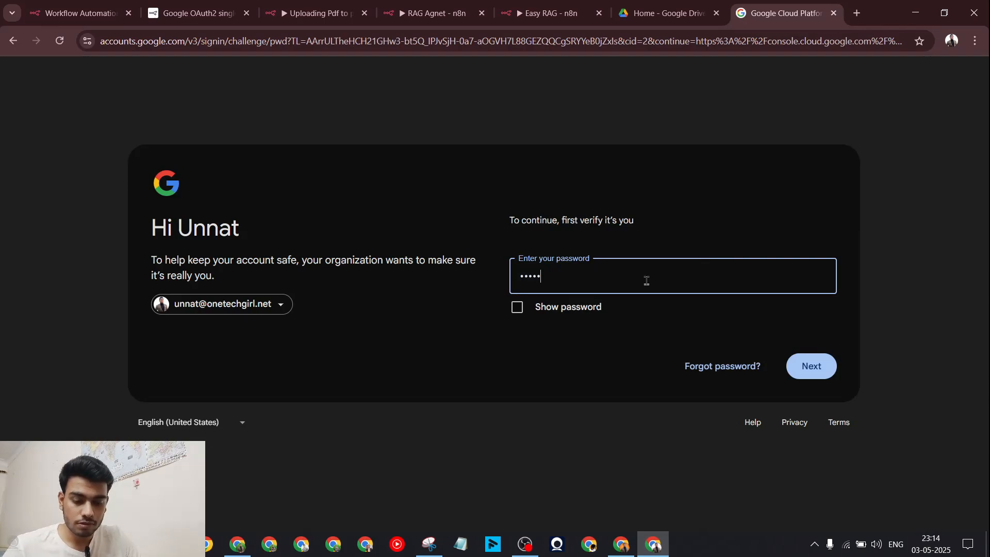
{"action": "key", "text": "Return"}
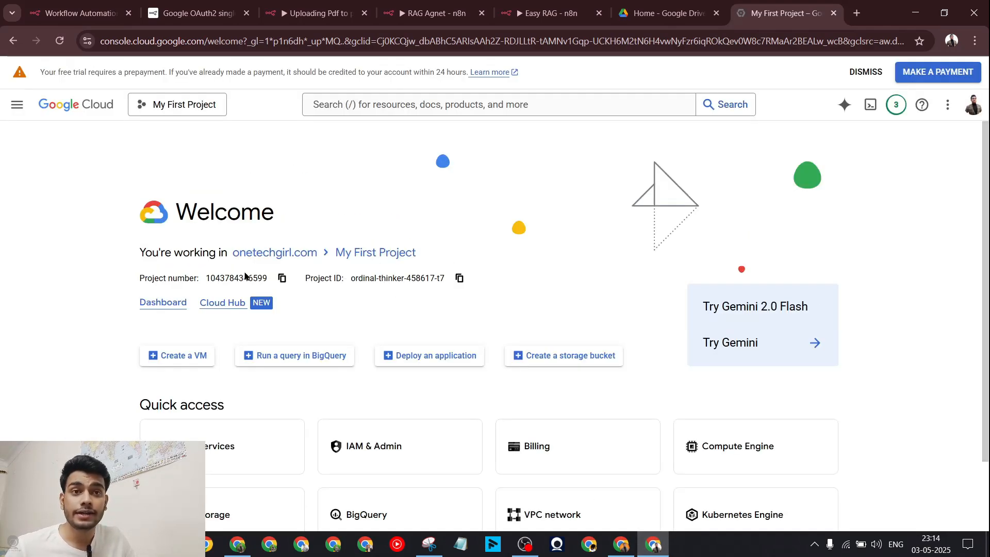
Step: Go to APIs & Services > Credentials and begin a new OAuth client ID
{"action": "left_click", "coordinate": [17, 104]}
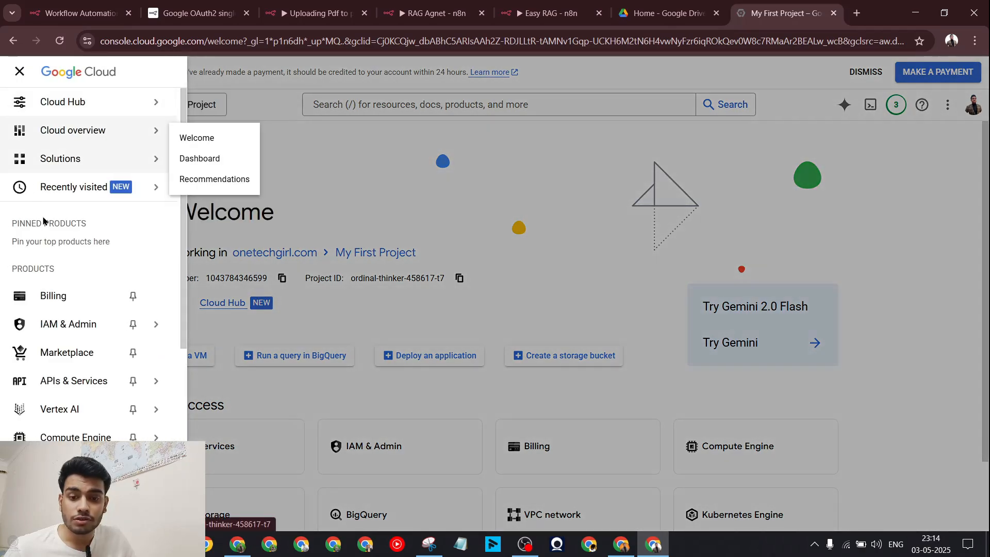
{"action": "left_click", "coordinate": [88, 383]}
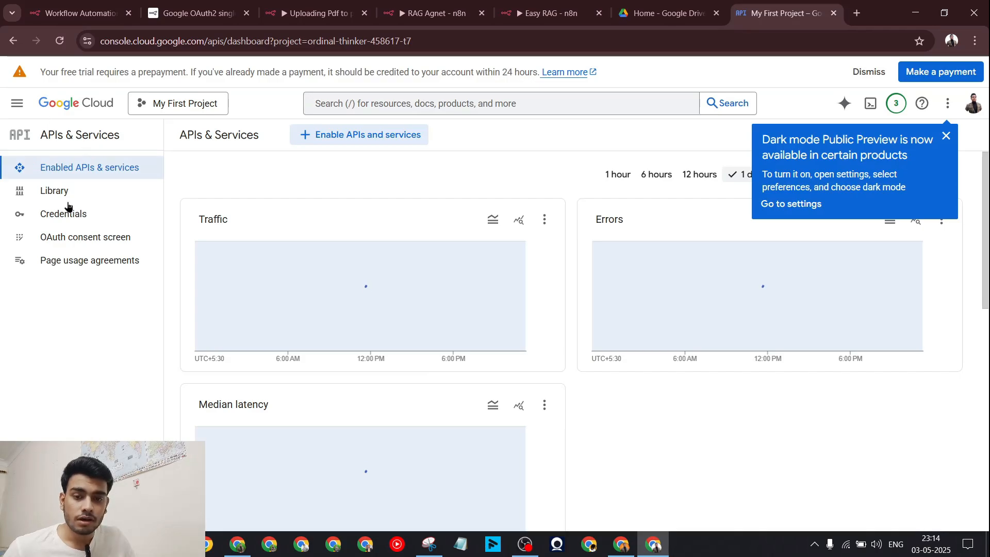
{"action": "left_click", "coordinate": [76, 215]}
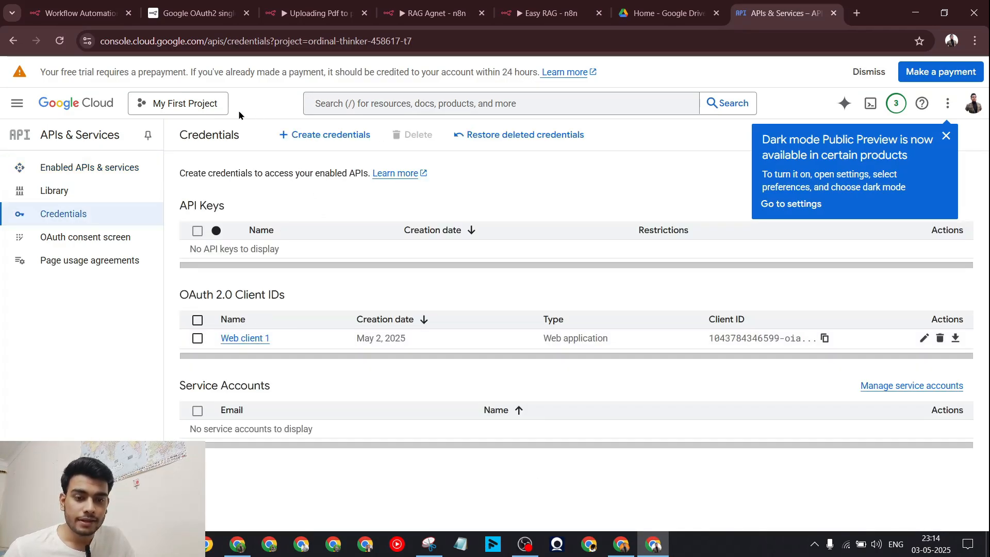
{"action": "left_click", "coordinate": [288, 135]}
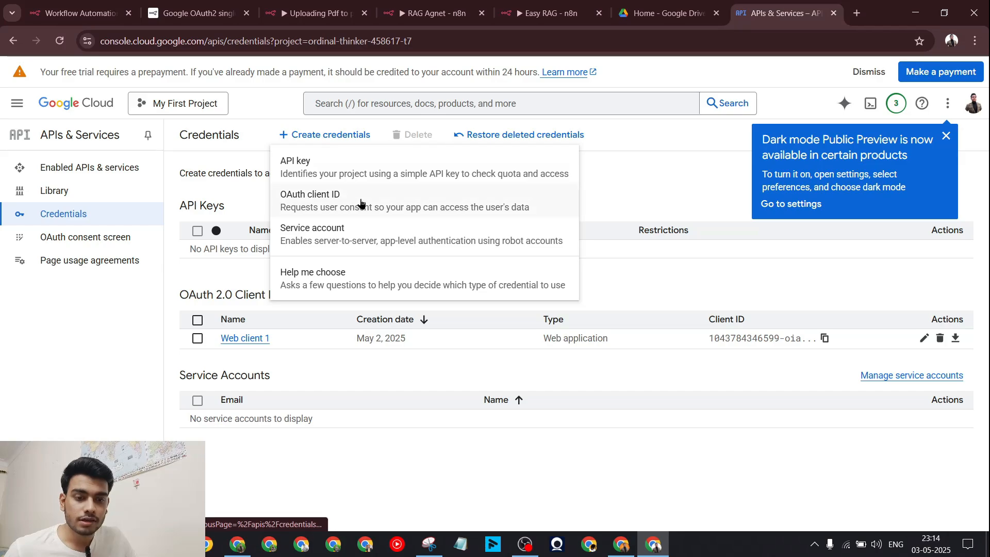
{"action": "left_click", "coordinate": [314, 201]}
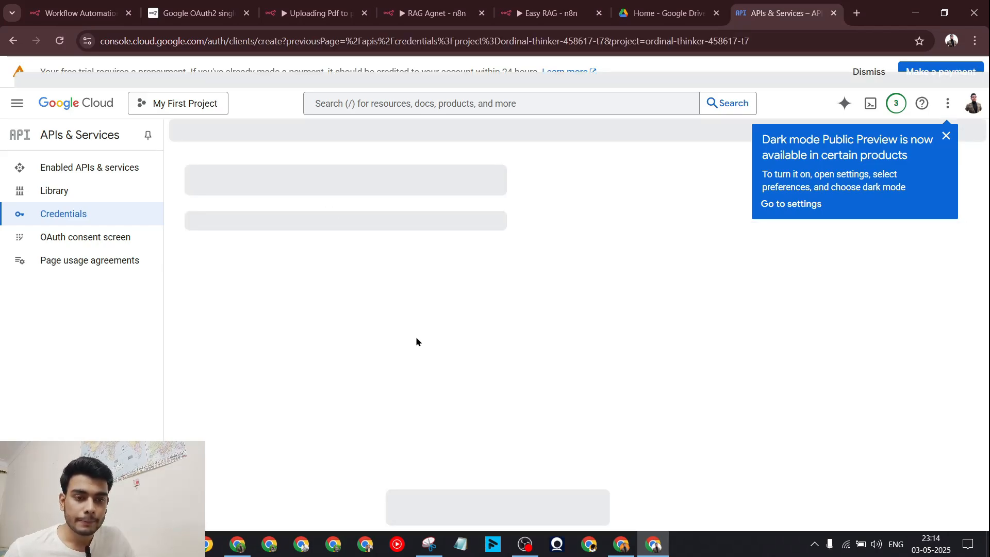
Step: Set the OAuth client's application type to Web application
{"action": "left_click", "coordinate": [946, 136]}
{"action": "left_click", "coordinate": [366, 249]}
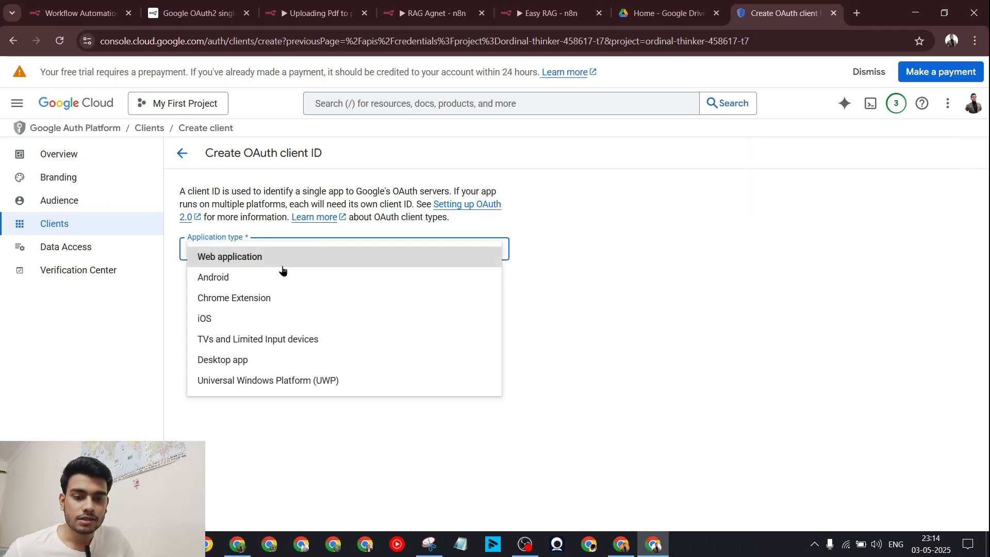
{"action": "left_click", "coordinate": [231, 258]}
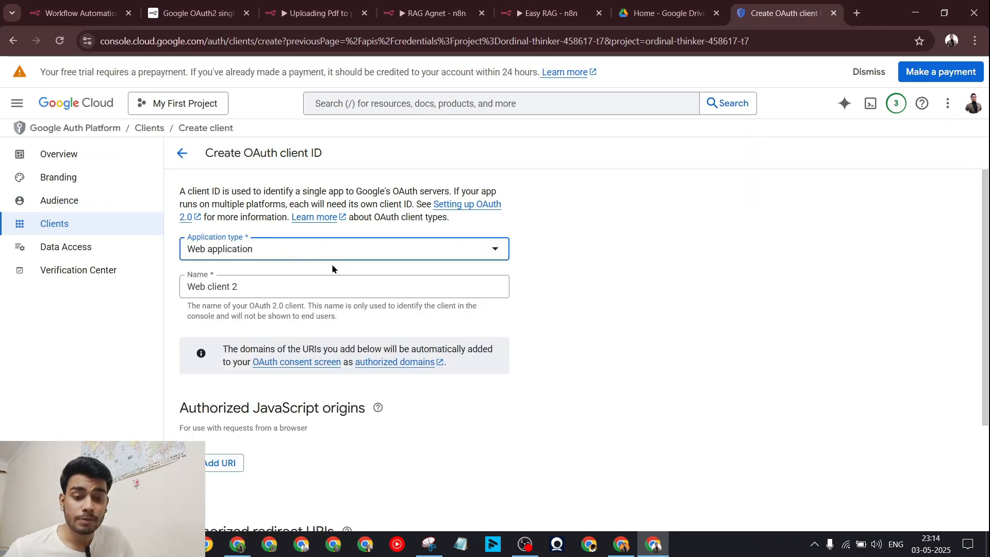
{"action": "scroll", "coordinate": [332, 264], "scroll_direction": "down", "scroll_amount": 3}
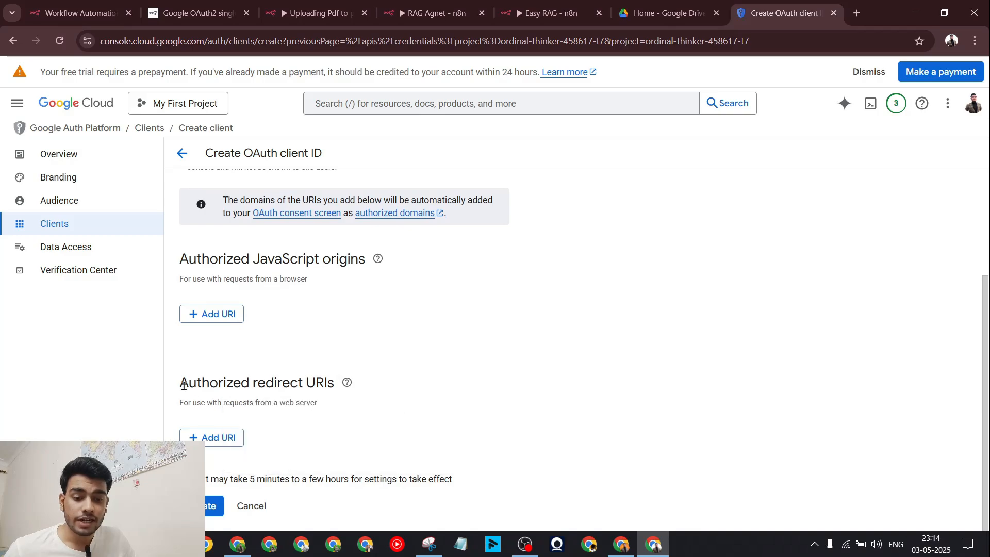
{"action": "left_click_drag", "start_coordinate": [175, 382], "coordinate": [343, 395]}
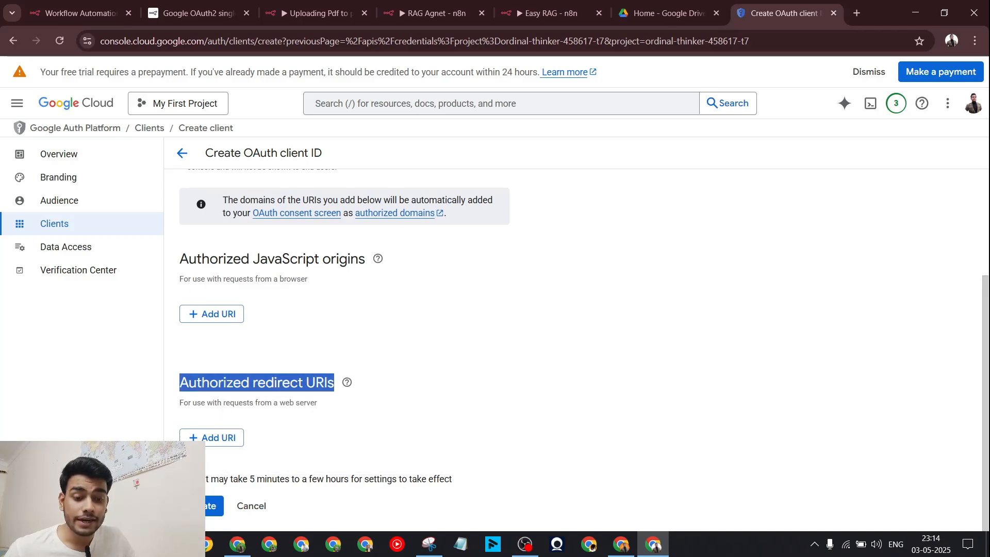
Step: Add n8n's OAuth redirect URL as an authorized redirect URI
{"action": "left_click", "coordinate": [77, 13]}
{"action": "scroll", "coordinate": [379, 208], "scroll_direction": "down", "scroll_amount": 2}
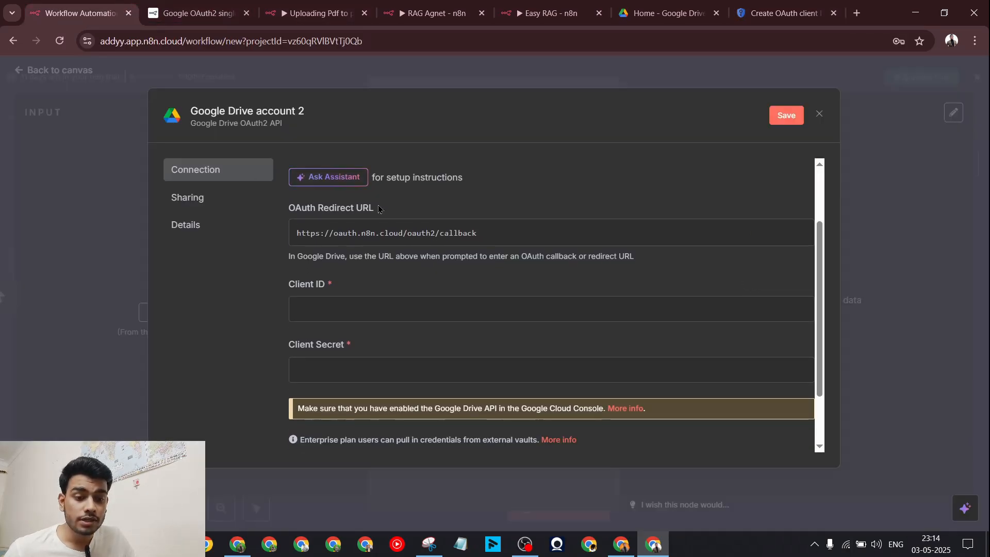
{"action": "left_click_drag", "start_coordinate": [379, 208], "coordinate": [291, 209]}
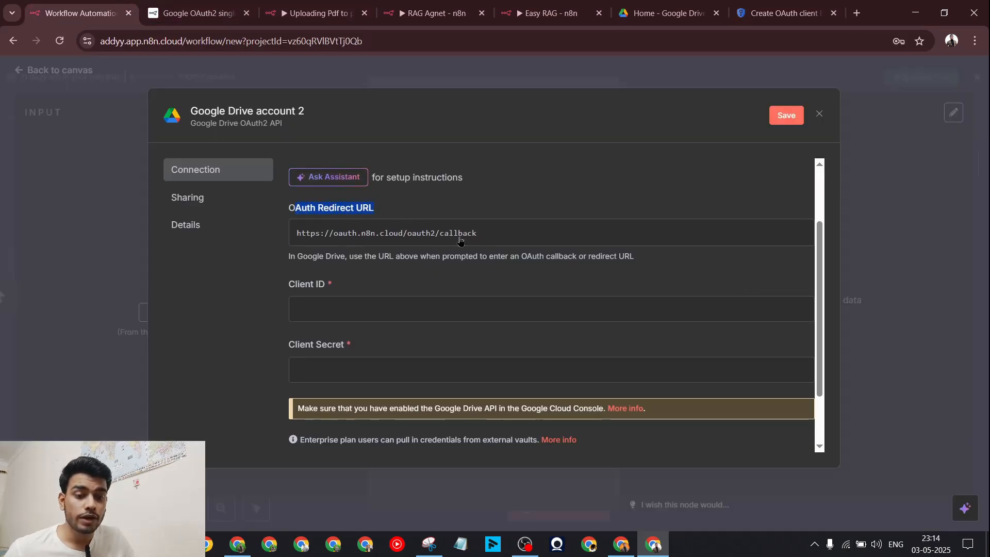
{"action": "left_click", "coordinate": [796, 235]}
{"action": "left_click", "coordinate": [433, 13]}
{"action": "left_click", "coordinate": [316, 13]}
{"action": "left_click", "coordinate": [807, 7]}
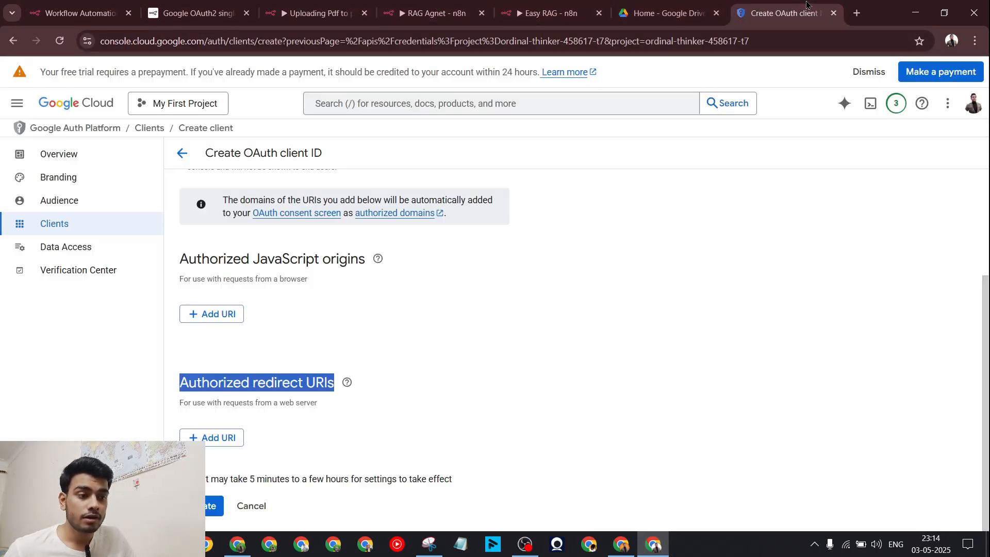
{"action": "left_click", "coordinate": [232, 437]}
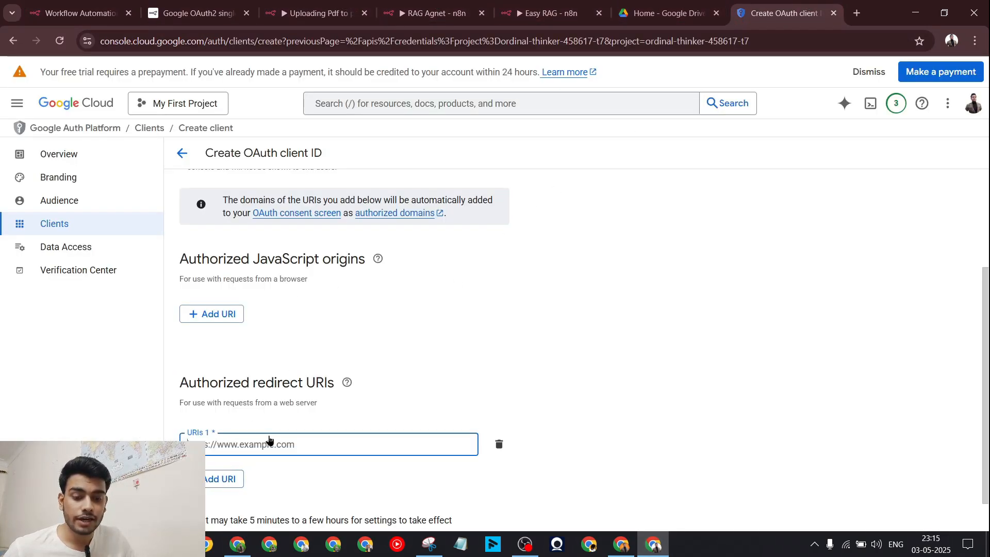
{"action": "key", "text": "ctrl+v"}
Step: Add the n8n workspace base URL as a JavaScript origin, then cancel the draft client
{"action": "scroll", "coordinate": [573, 351], "scroll_direction": "down", "scroll_amount": 1}
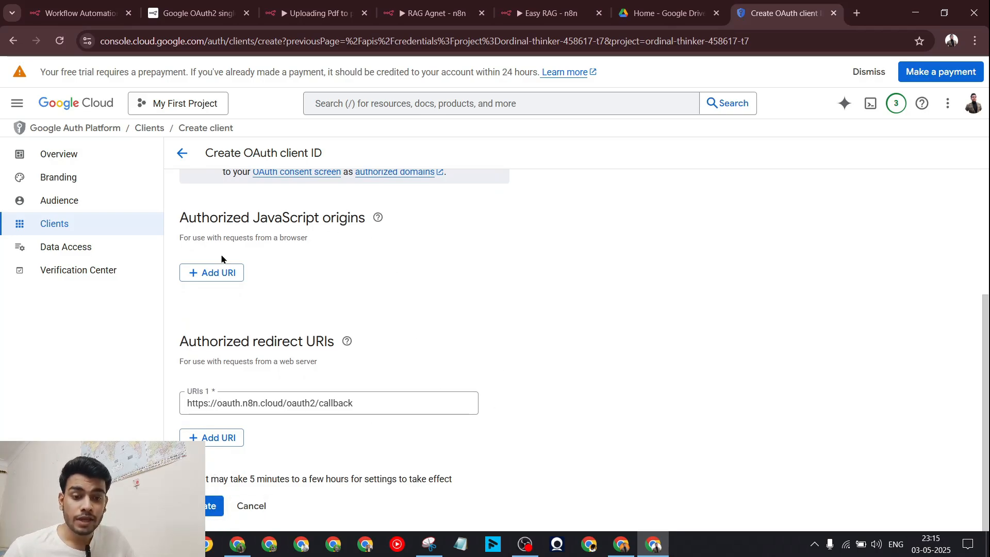
{"action": "left_click_drag", "start_coordinate": [180, 221], "coordinate": [368, 219]}
{"action": "left_click", "coordinate": [212, 272]}
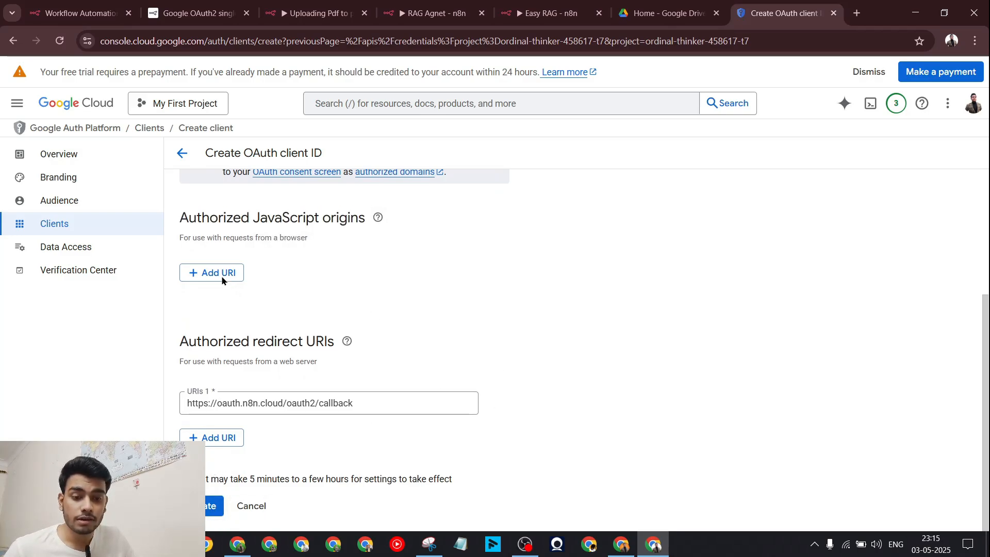
{"action": "left_click", "coordinate": [297, 281]}
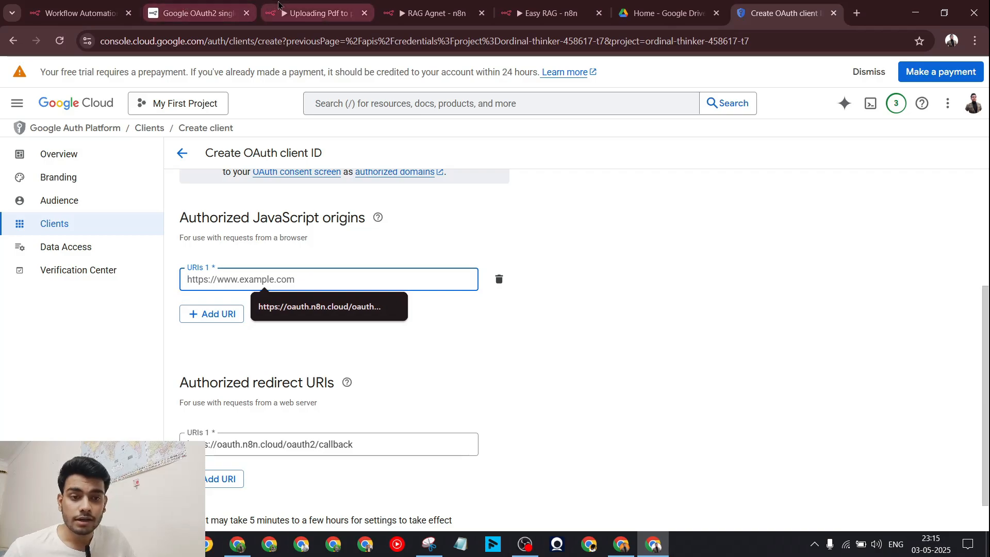
{"action": "left_click", "coordinate": [77, 13]}
{"action": "left_click", "coordinate": [263, 45]}
{"action": "left_click", "coordinate": [264, 49]}
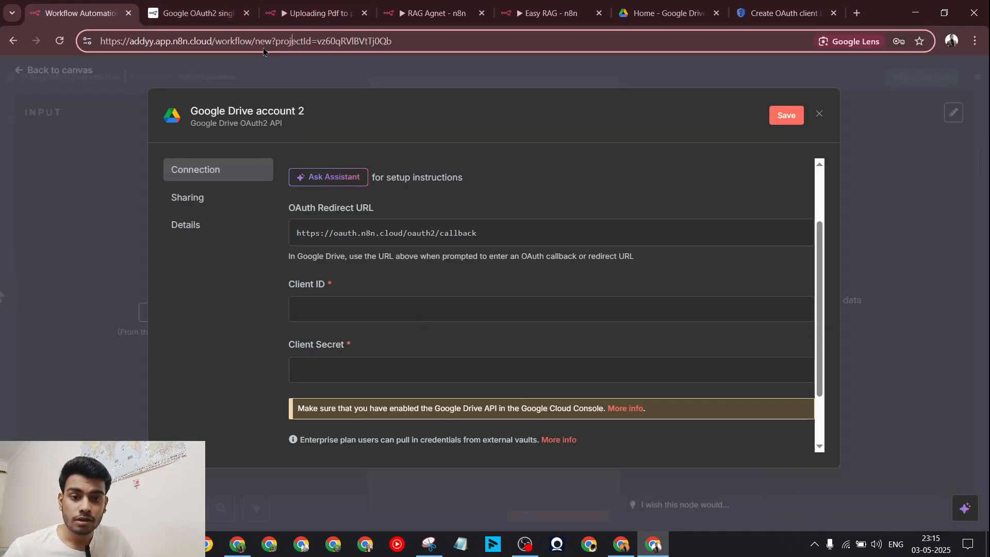
{"action": "left_click_drag", "start_coordinate": [215, 40], "coordinate": [98, 44]}
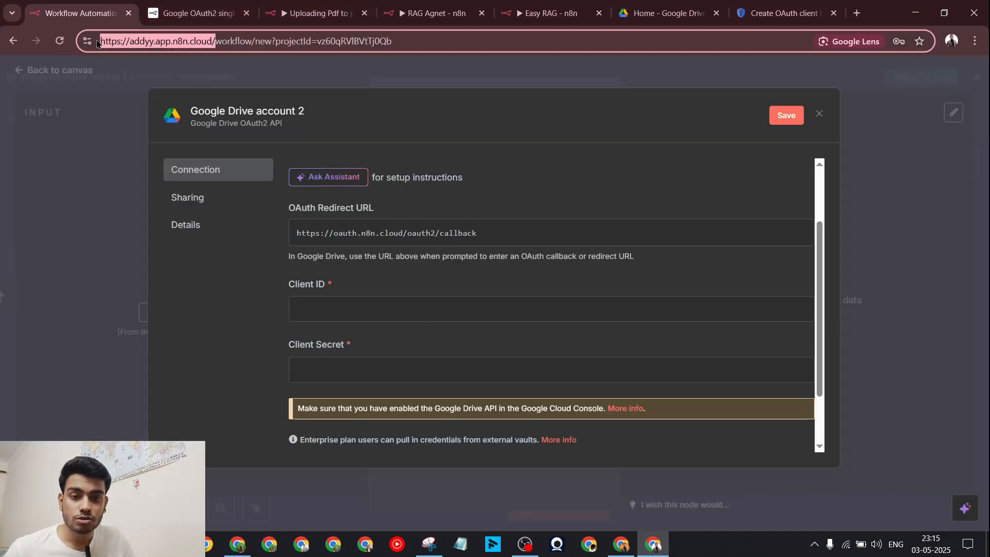
{"action": "left_click", "coordinate": [815, 13]}
{"action": "key", "text": "ctrl+v"}
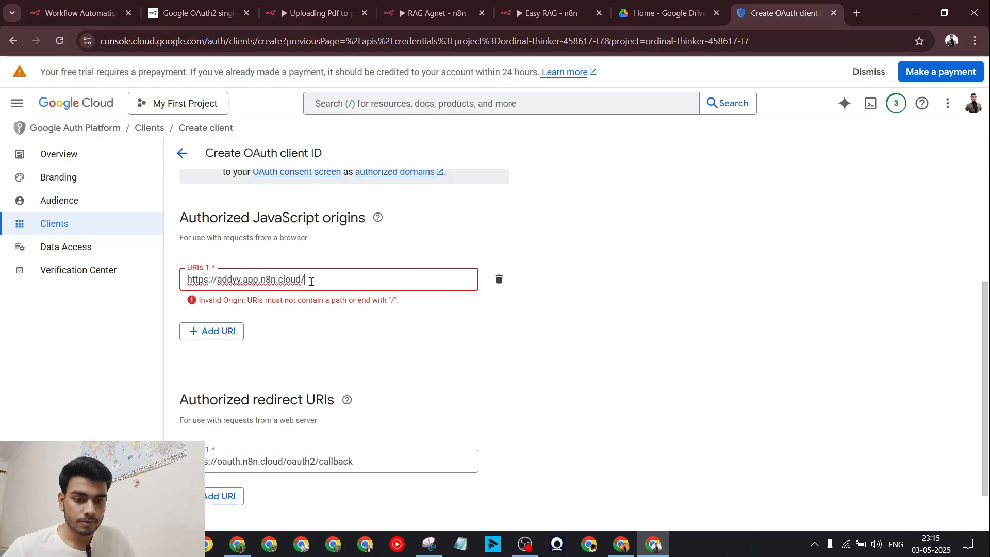
{"action": "left_click", "coordinate": [479, 354]}
{"action": "scroll", "coordinate": [339, 380], "scroll_direction": "down", "scroll_amount": 1}
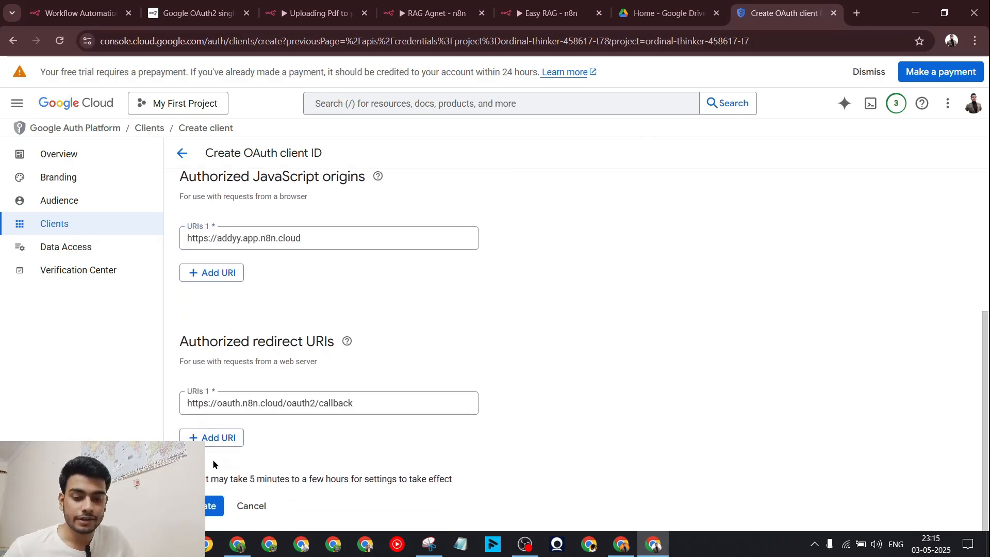
{"action": "left_click", "coordinate": [267, 507]}
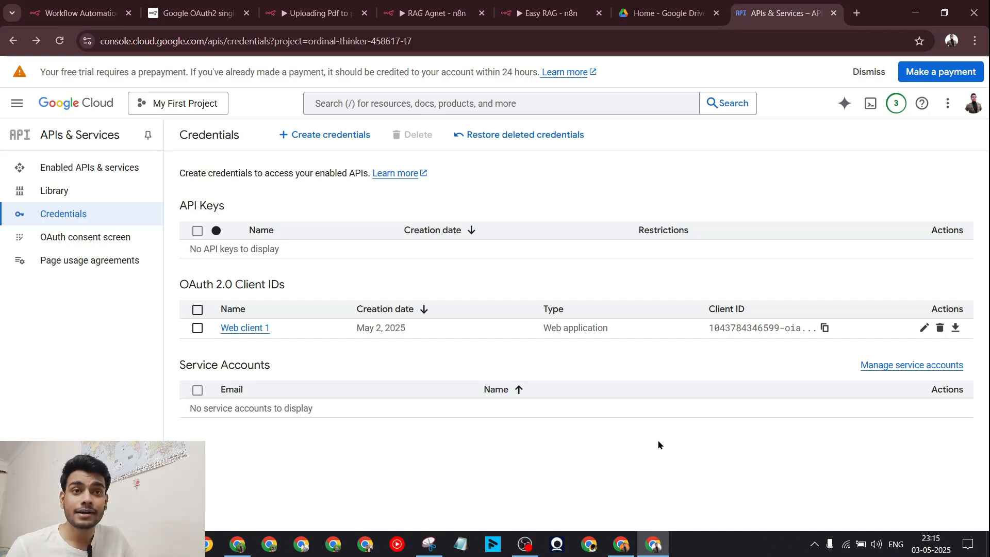
Step: Open Web client 1 from the OAuth 2.0 Client IDs table to view its details
{"action": "left_click", "coordinate": [924, 327]}
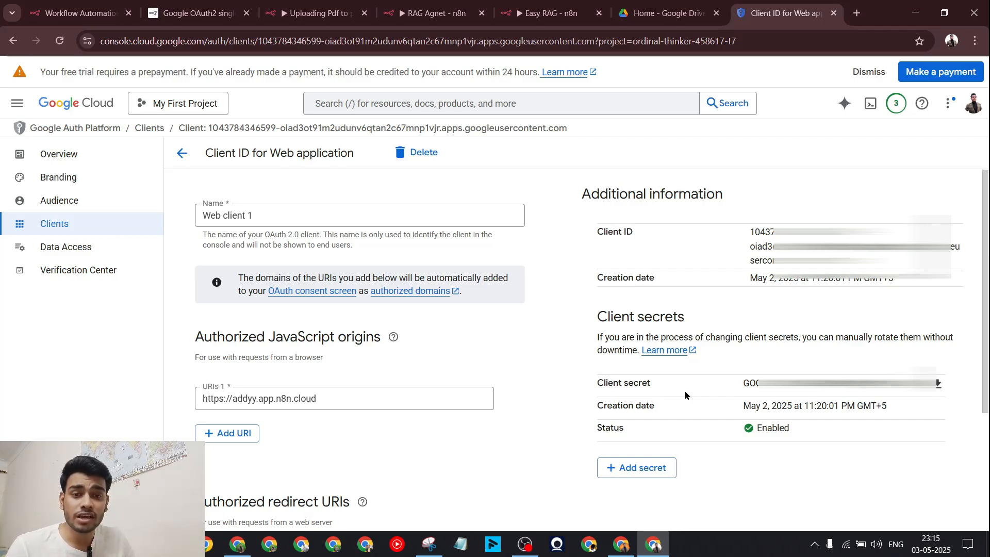
{"action": "left_click", "coordinate": [196, 13]}
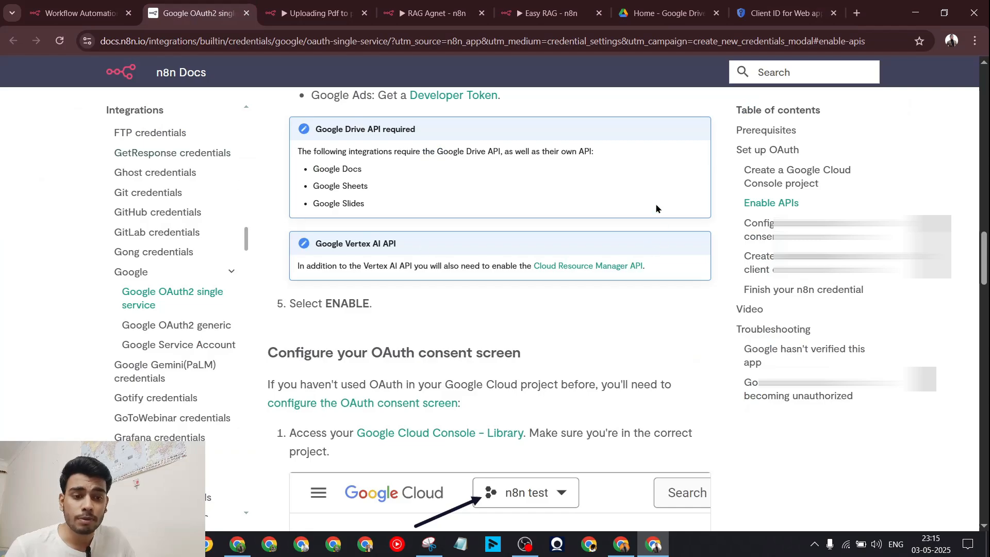
{"action": "scroll", "coordinate": [339, 307], "scroll_direction": "up", "scroll_amount": 6}
{"action": "scroll", "coordinate": [509, 343], "scroll_direction": "down", "scroll_amount": 7}
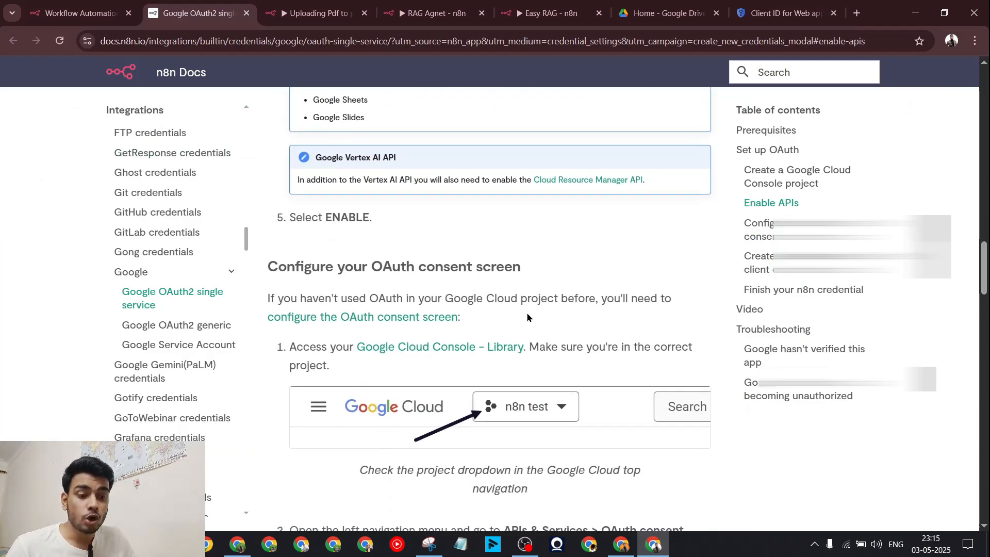
{"action": "scroll", "coordinate": [527, 313], "scroll_direction": "down", "scroll_amount": 5}
{"action": "scroll", "coordinate": [527, 313], "scroll_direction": "down", "scroll_amount": 10}
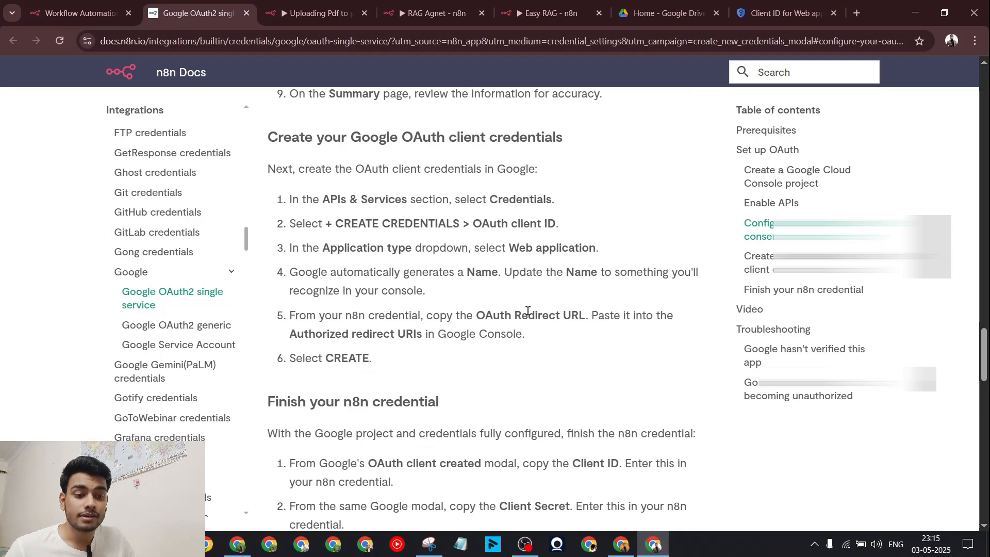
{"action": "scroll", "coordinate": [527, 311], "scroll_direction": "down", "scroll_amount": 15}
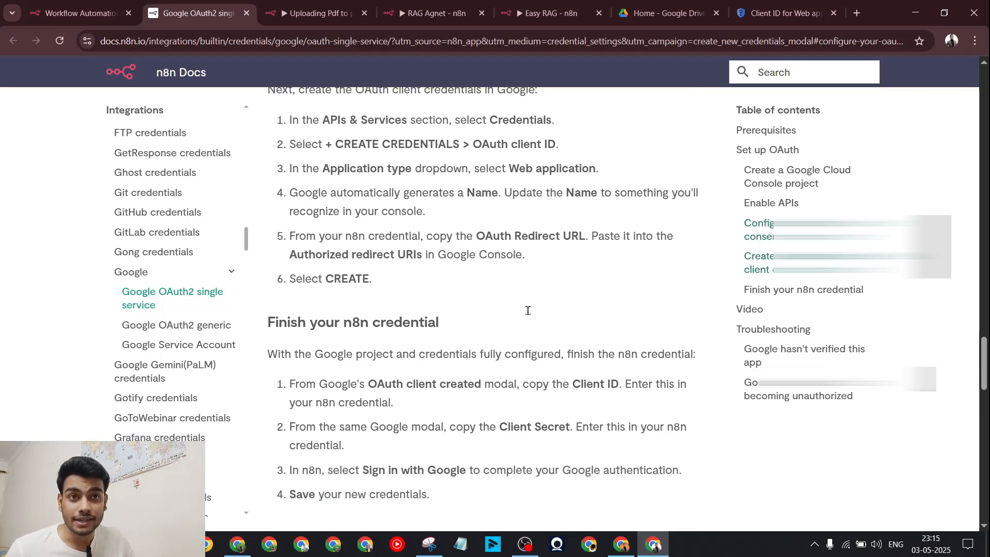
{"action": "scroll", "coordinate": [527, 308], "scroll_direction": "up", "scroll_amount": 7}
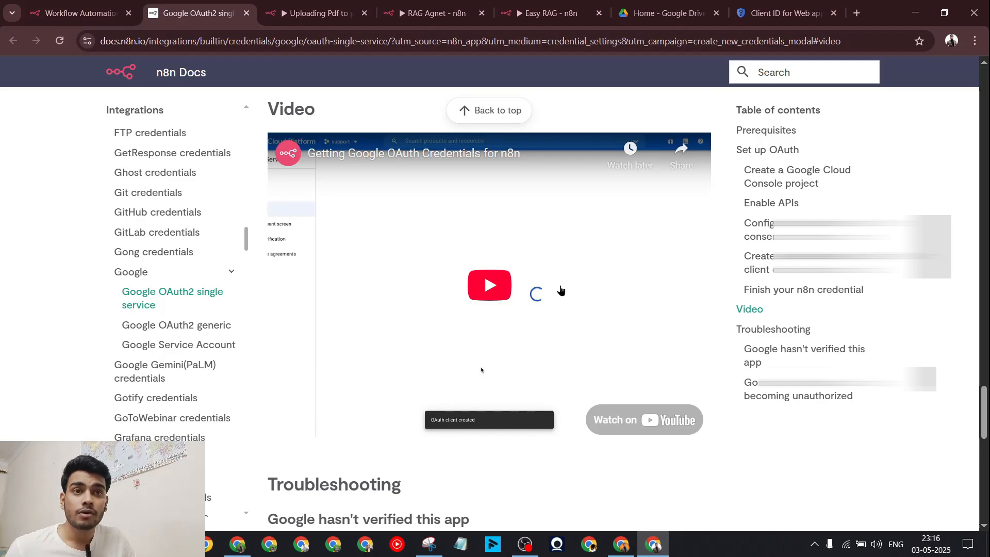
{"action": "left_click", "coordinate": [784, 6]}
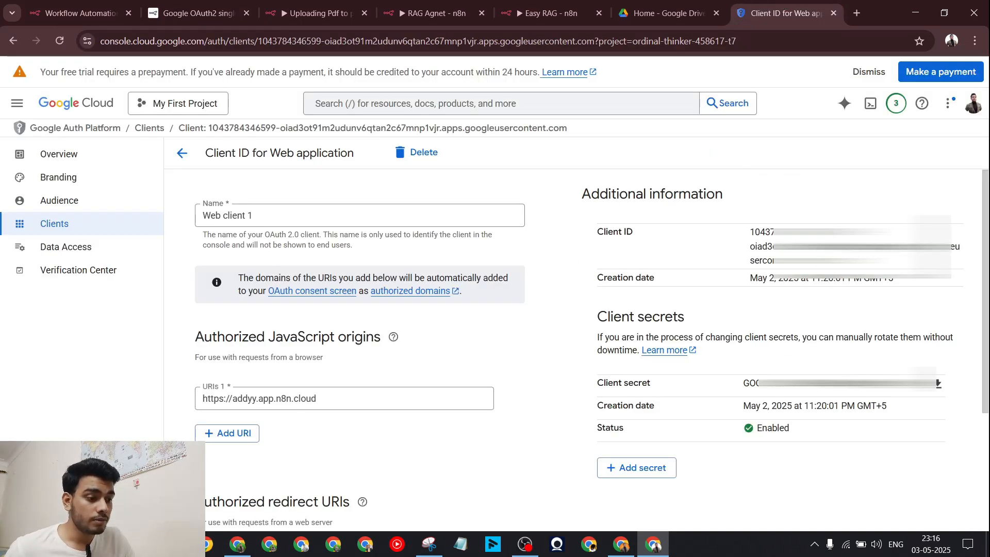
Step: Copy Web client 1's client ID into the n8n credential's Client ID field
{"action": "triple_click", "coordinate": [748, 232]}
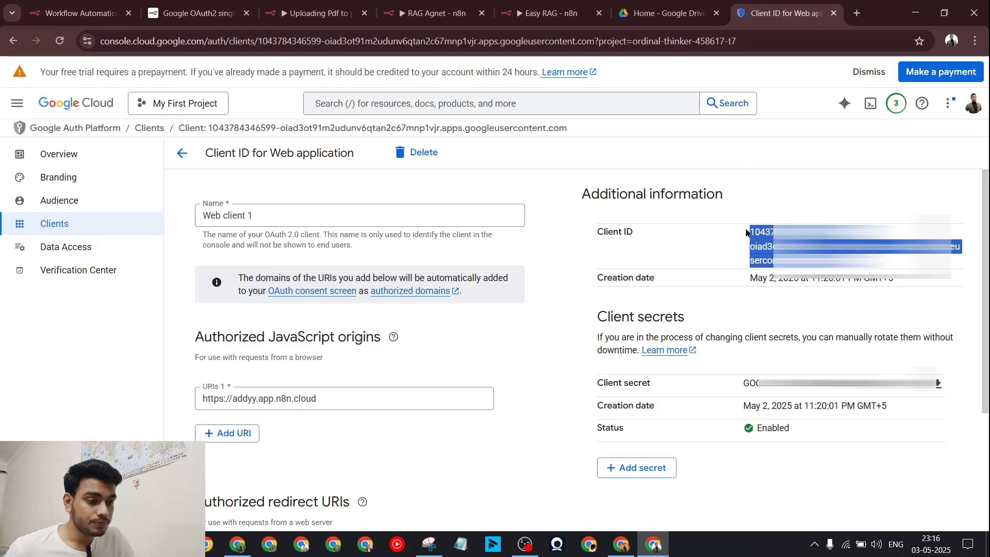
{"action": "left_click", "coordinate": [88, 10]}
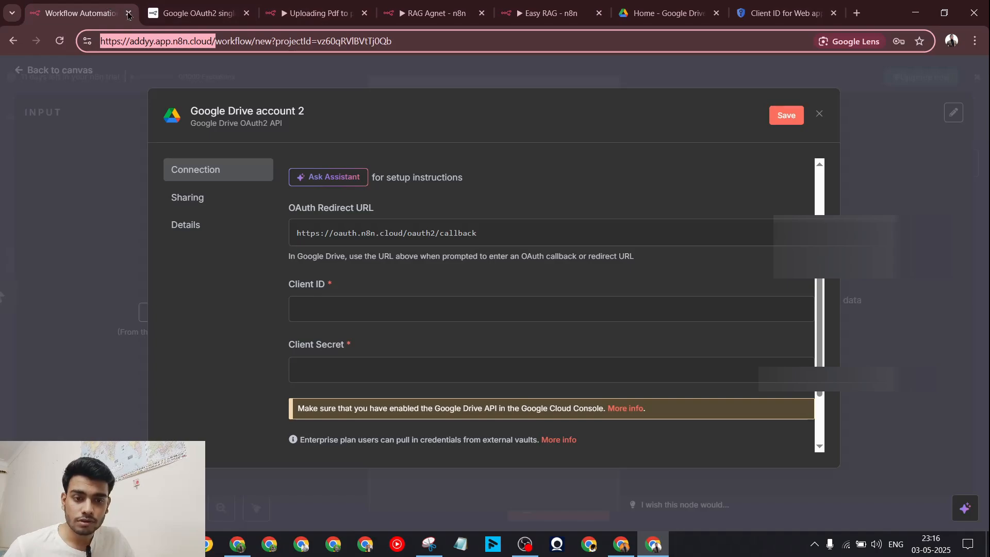
{"action": "left_click", "coordinate": [407, 308]}
{"action": "key", "text": "ctrl+v"}
Step: Copy the OAuth client secret into the n8n credential's Client Secret field
{"action": "left_click", "coordinate": [784, 13]}
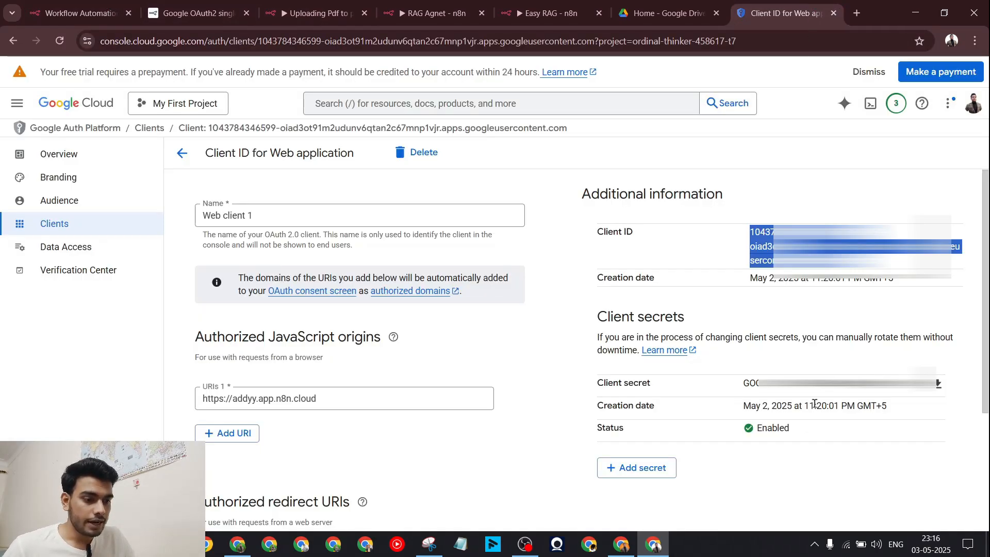
{"action": "left_click", "coordinate": [938, 383]}
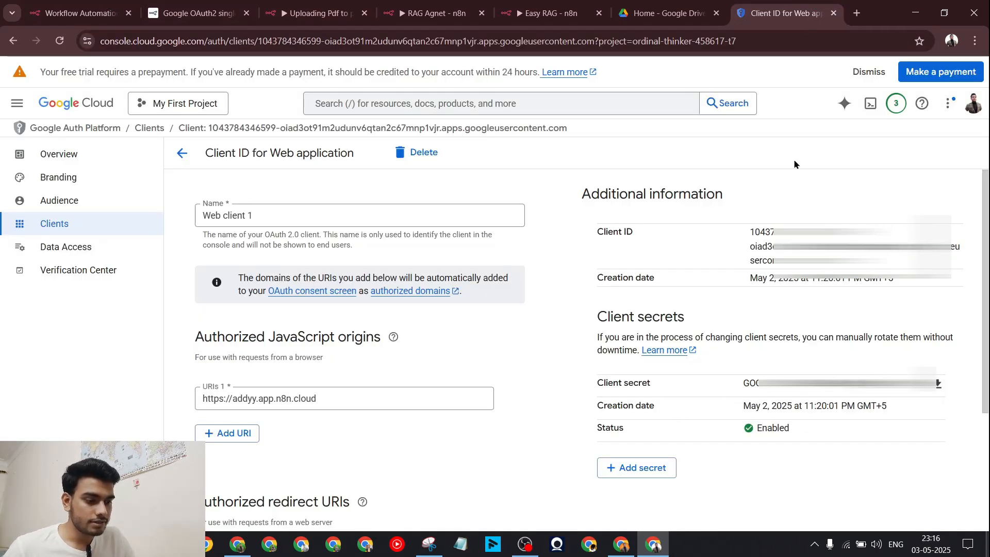
{"action": "left_click", "coordinate": [78, 12]}
{"action": "left_click", "coordinate": [303, 378]}
{"action": "key", "text": "ctrl+v"}
{"action": "scroll", "coordinate": [547, 309], "scroll_direction": "down", "scroll_amount": 3}
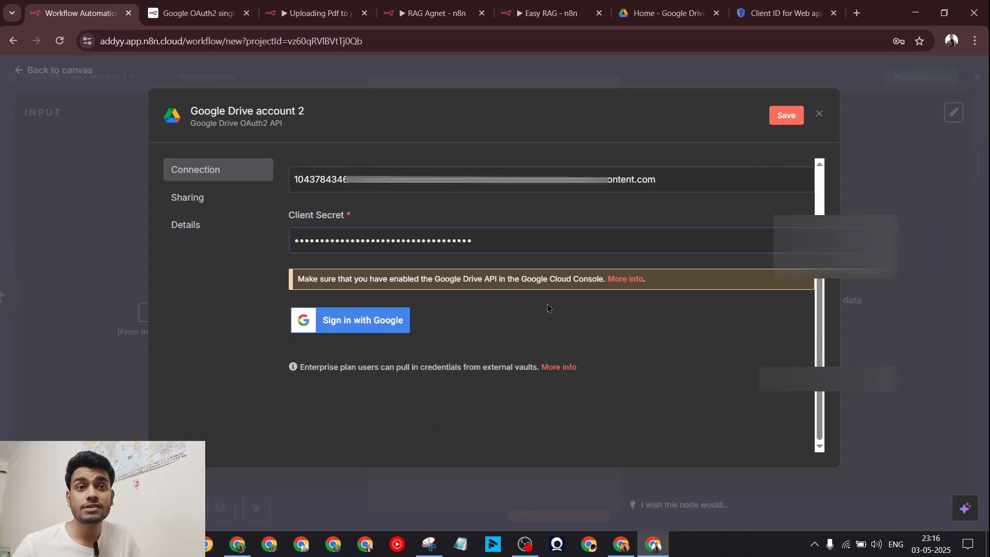
{"action": "scroll", "coordinate": [547, 308], "scroll_direction": "up", "scroll_amount": 2}
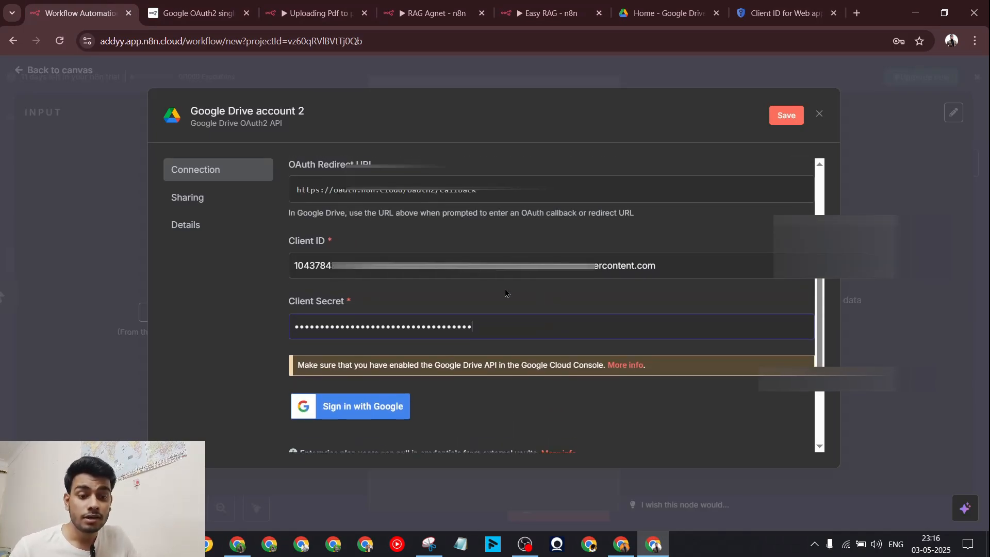
{"action": "triple_click", "coordinate": [349, 304]}
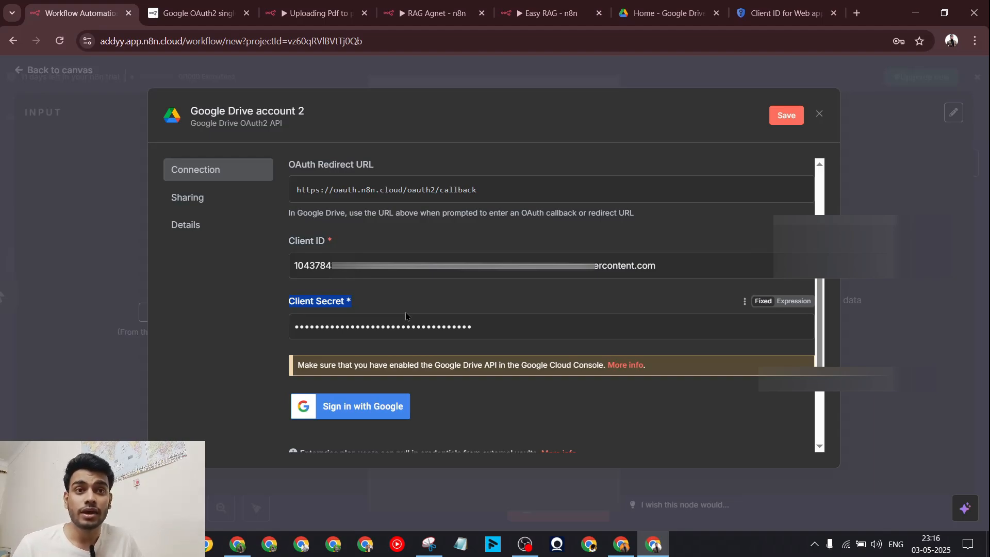
Step: Sign in with Google using the first account to authorise Drive access
{"action": "left_click", "coordinate": [368, 413]}
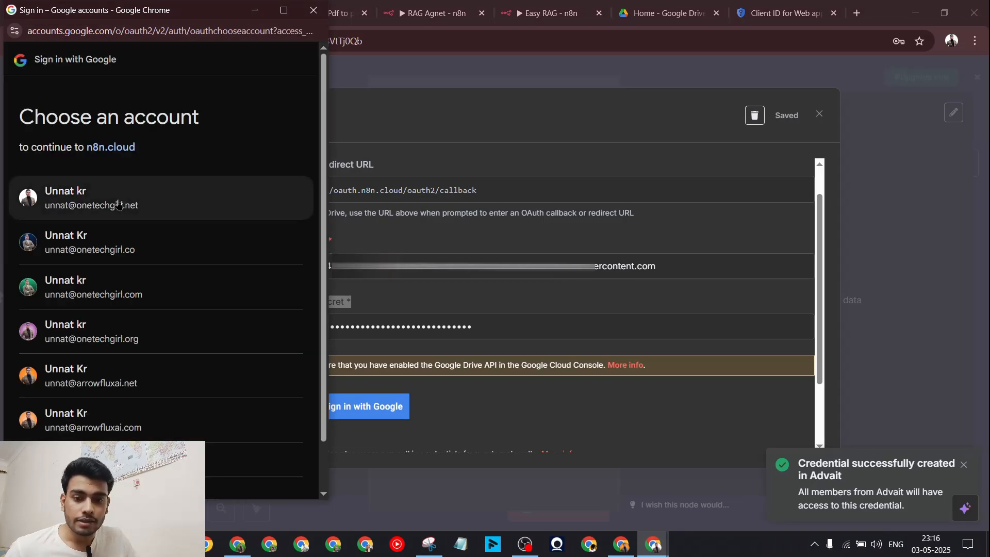
{"action": "left_click", "coordinate": [119, 205]}
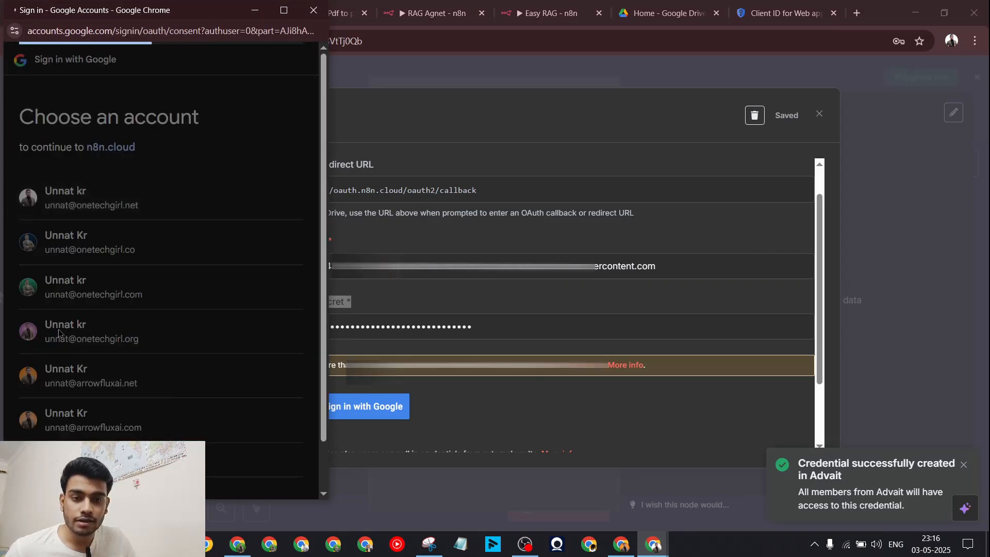
{"action": "scroll", "coordinate": [260, 345], "scroll_direction": "down", "scroll_amount": 3}
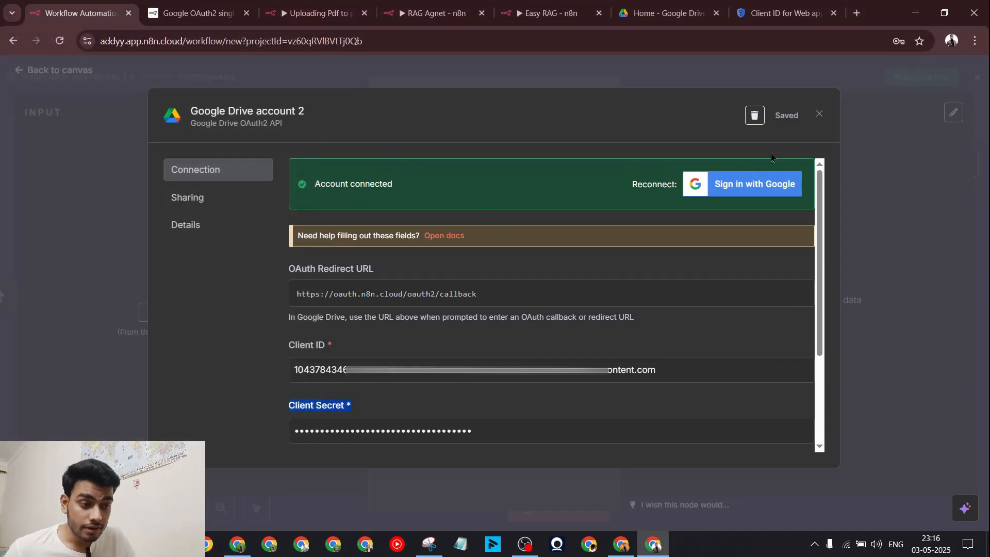
Step: Set the Google Drive node's file to ArrowFlux AI Knowledge Base.pdf
{"action": "left_click", "coordinate": [819, 116]}
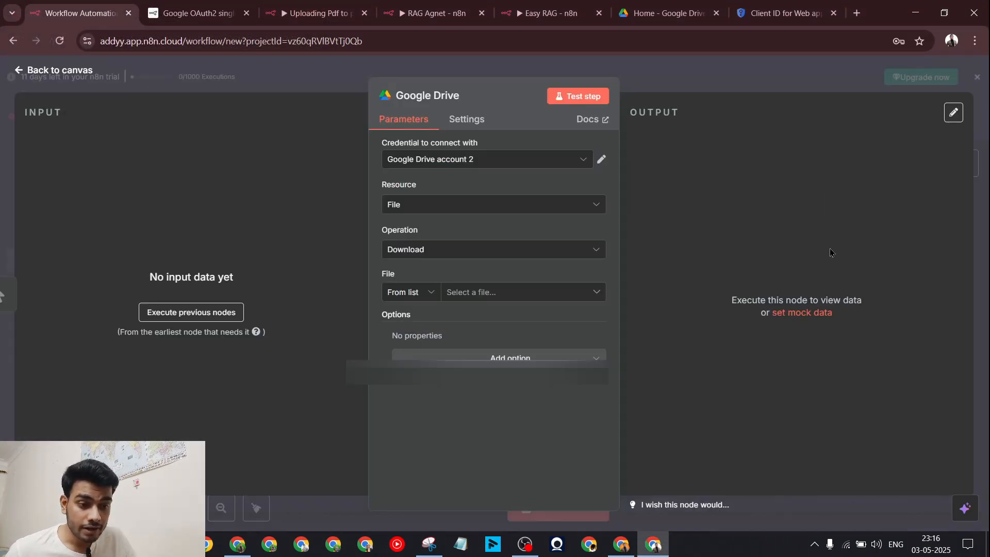
{"action": "left_click", "coordinate": [492, 294]}
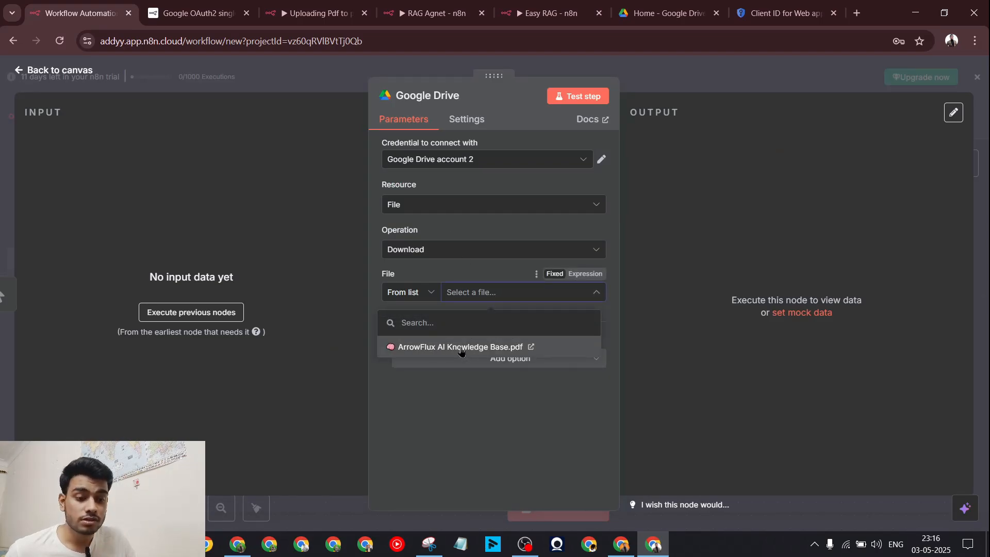
{"action": "left_click", "coordinate": [461, 351]}
{"action": "key", "text": "Escape"}
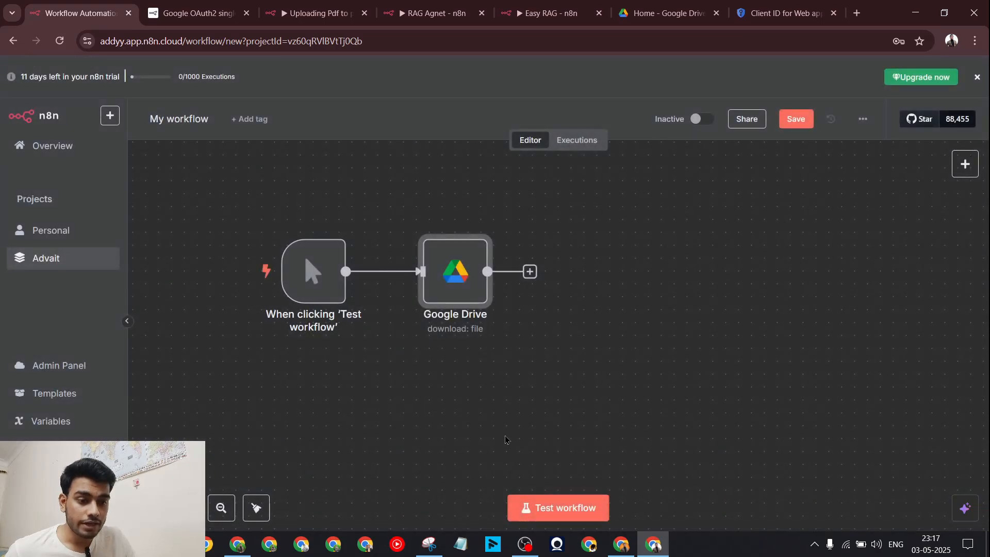
Step: Test the workflow and check the node's downloaded PDF binary output
{"action": "left_click", "coordinate": [557, 510]}
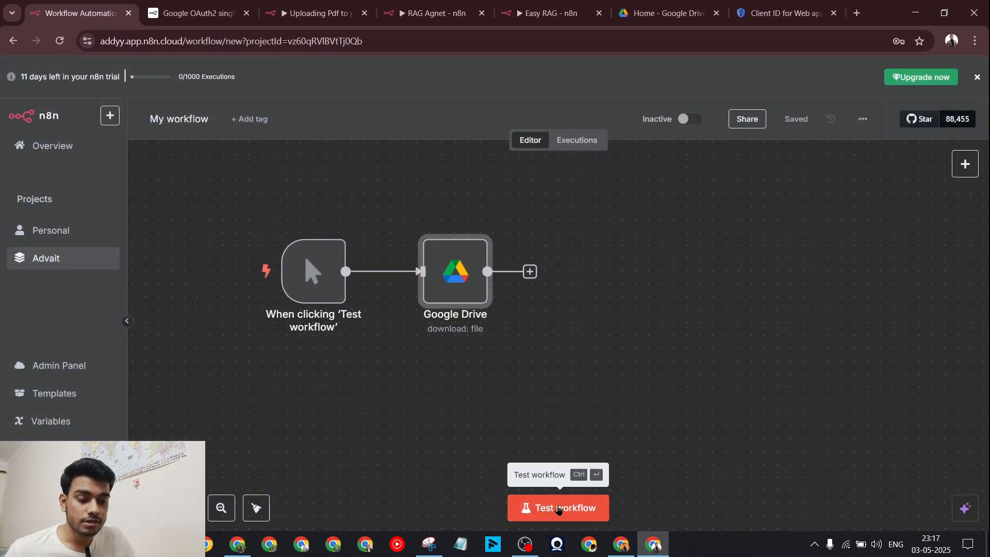
{"action": "double_click", "coordinate": [468, 272]}
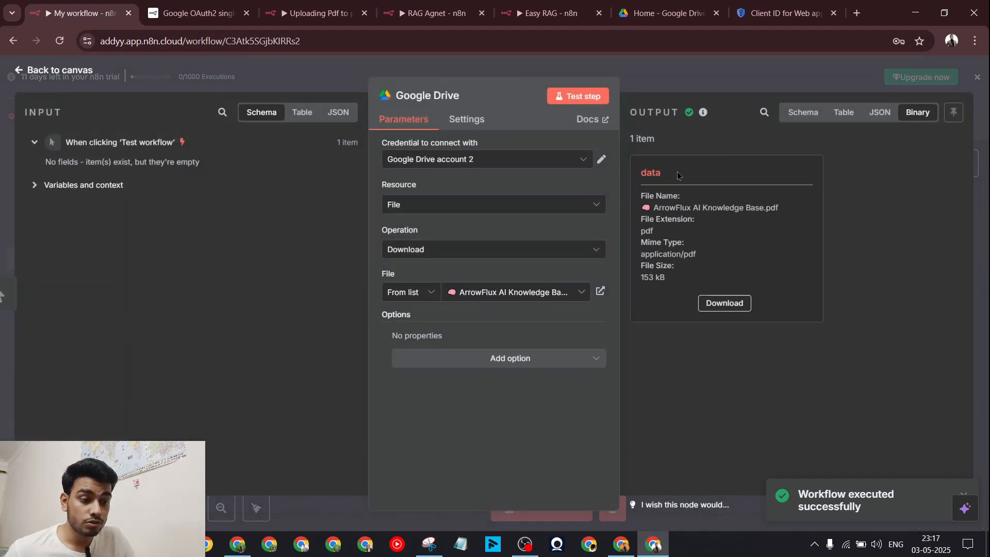
{"action": "left_click_drag", "start_coordinate": [738, 233], "coordinate": [648, 200]}
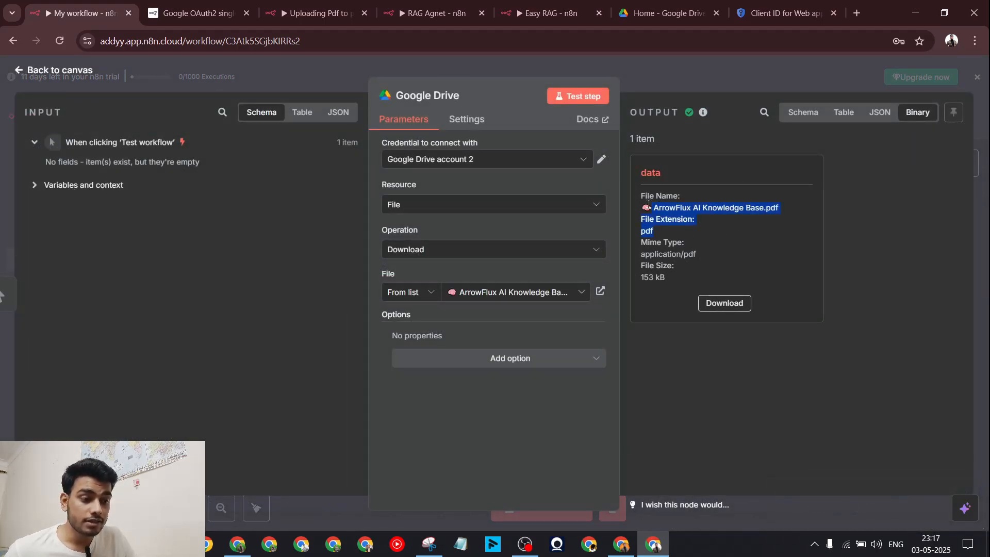
{"action": "left_click", "coordinate": [666, 217]}
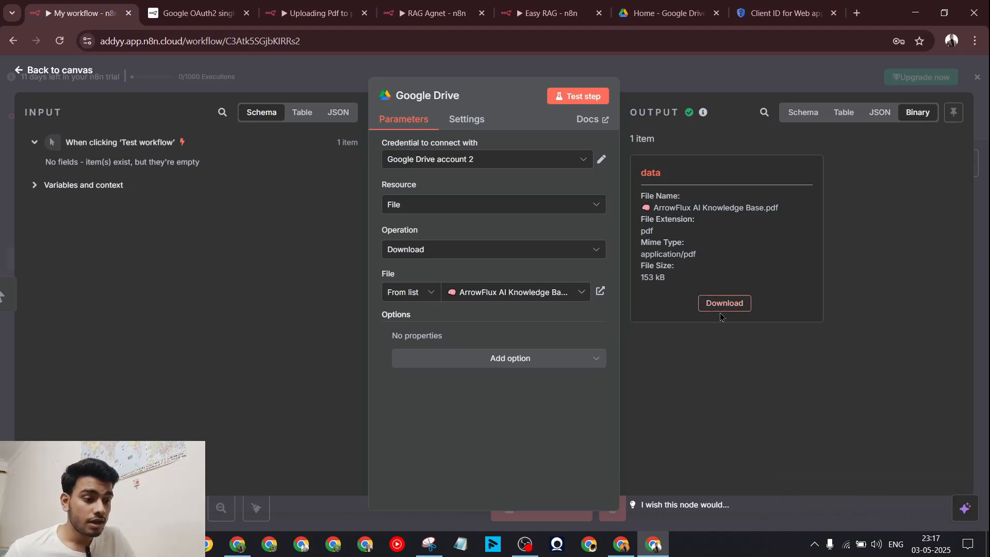
{"action": "key", "text": "Escape"}
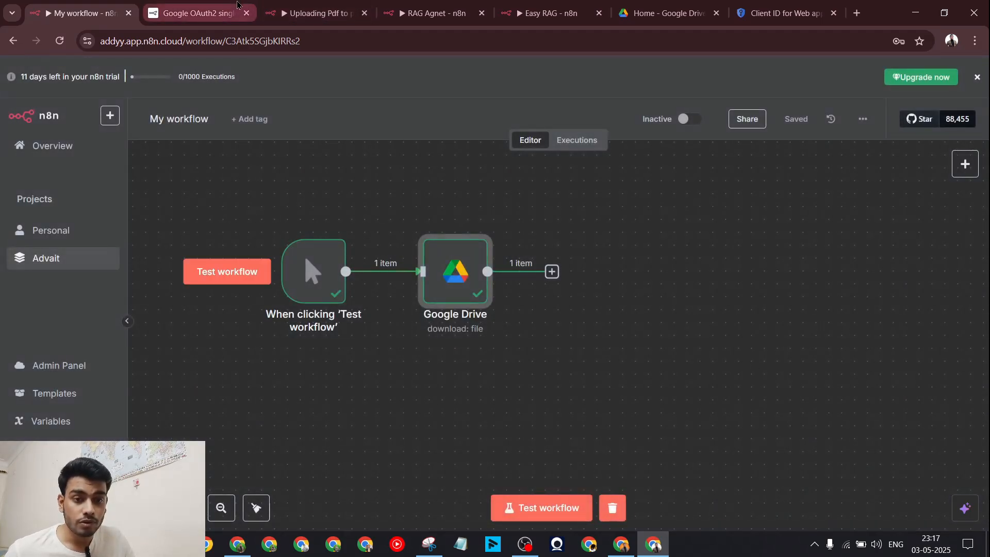
{"action": "left_click", "coordinate": [317, 13]}
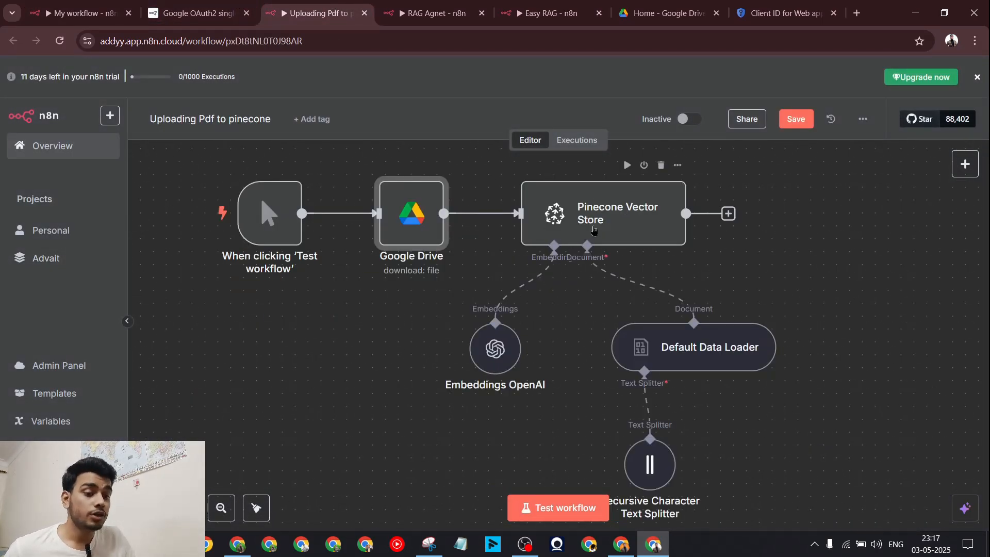
{"action": "double_click", "coordinate": [614, 231]}
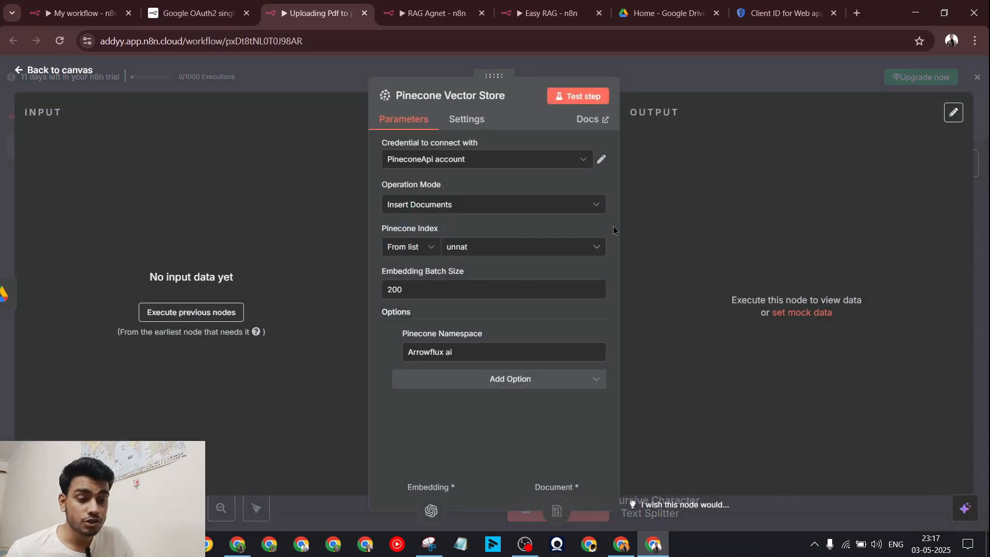
{"action": "left_click", "coordinate": [462, 205]}
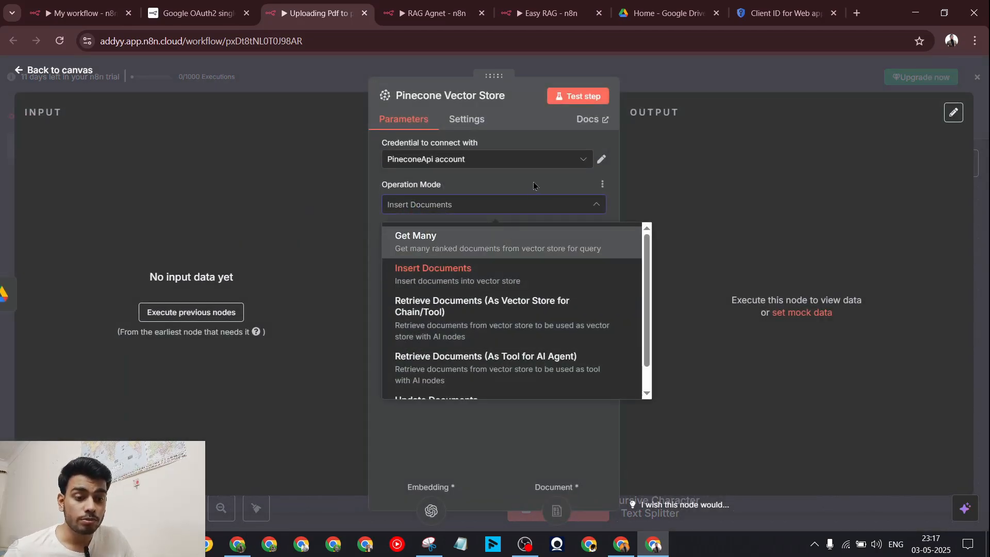
{"action": "left_click", "coordinate": [765, 100]}
{"action": "left_click", "coordinate": [731, 91]}
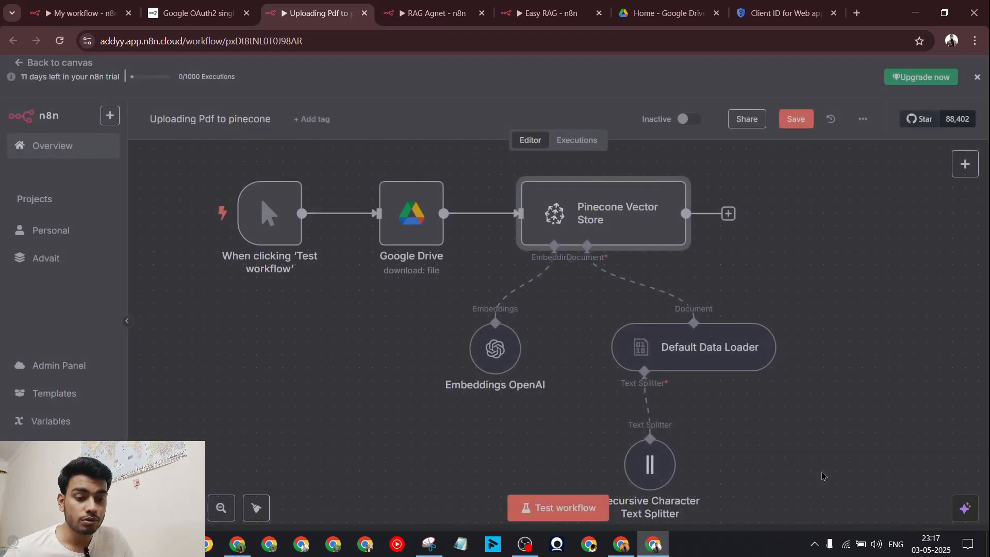
{"action": "left_click", "coordinate": [82, 13]}
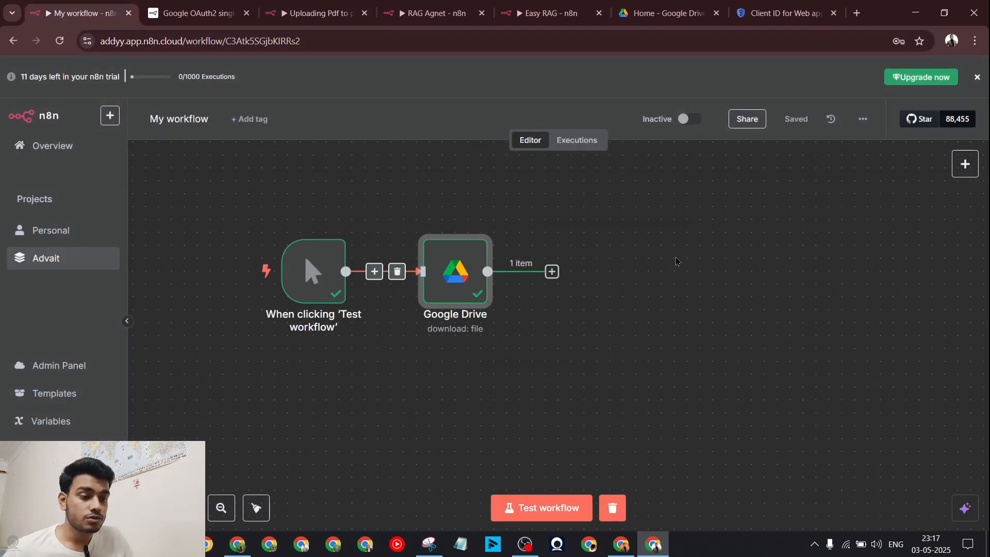
Step: Add a Pinecone Vector Store node in Insert Documents mode after Google Drive
{"action": "left_click", "coordinate": [551, 271]}
{"action": "type", "text": "pinecone"}
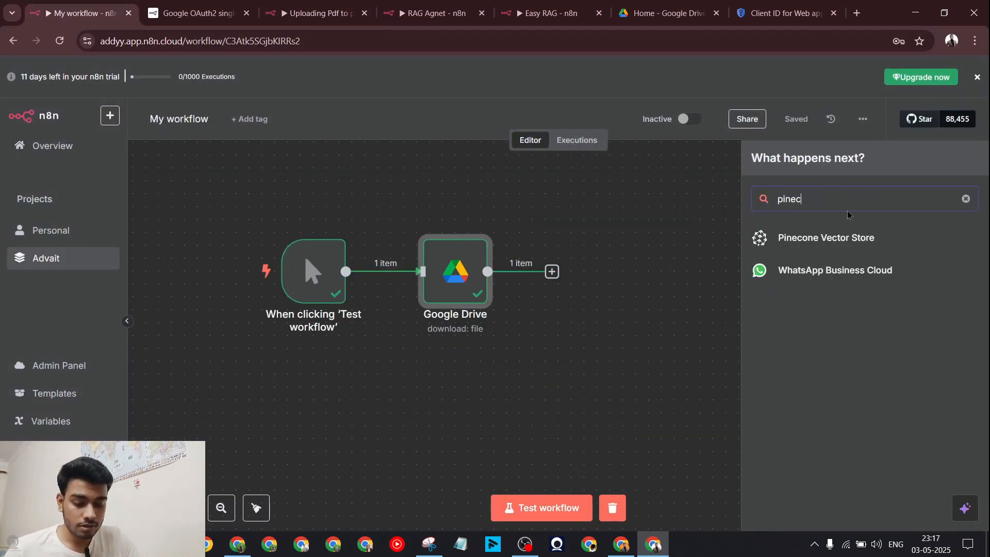
{"action": "left_click", "coordinate": [871, 240]}
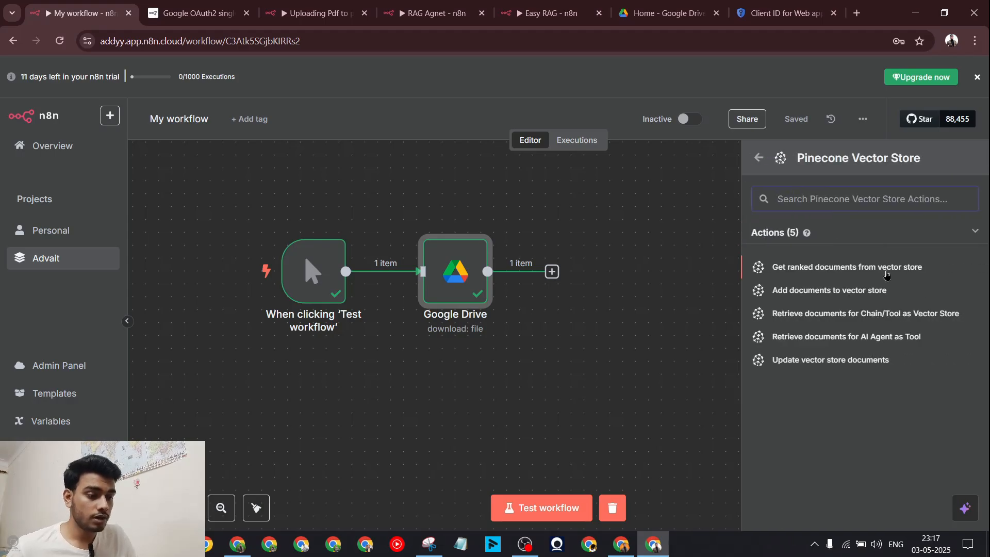
{"action": "left_click", "coordinate": [858, 291]}
{"action": "left_click", "coordinate": [521, 207]}
{"action": "left_click", "coordinate": [520, 207]}
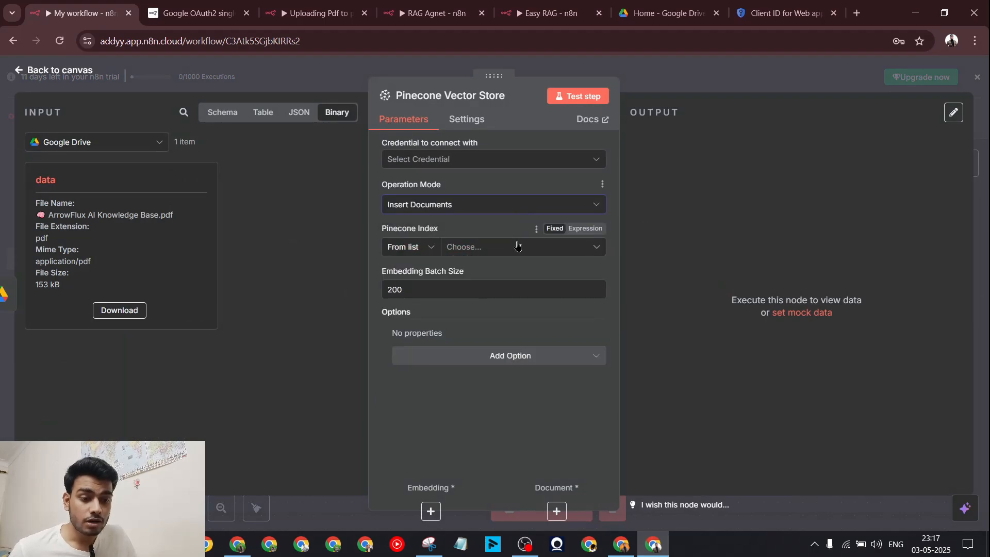
{"action": "left_click", "coordinate": [519, 247]}
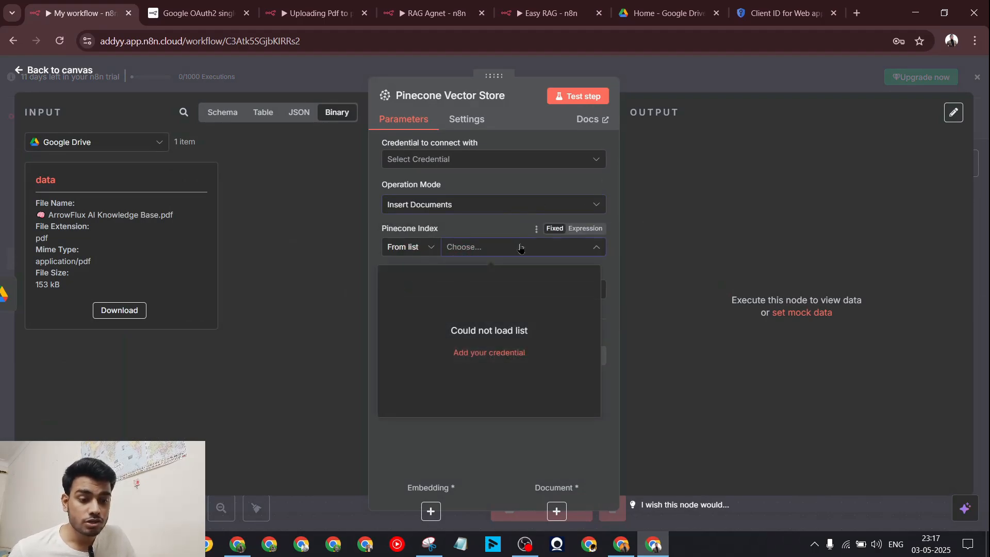
{"action": "left_click", "coordinate": [490, 229]}
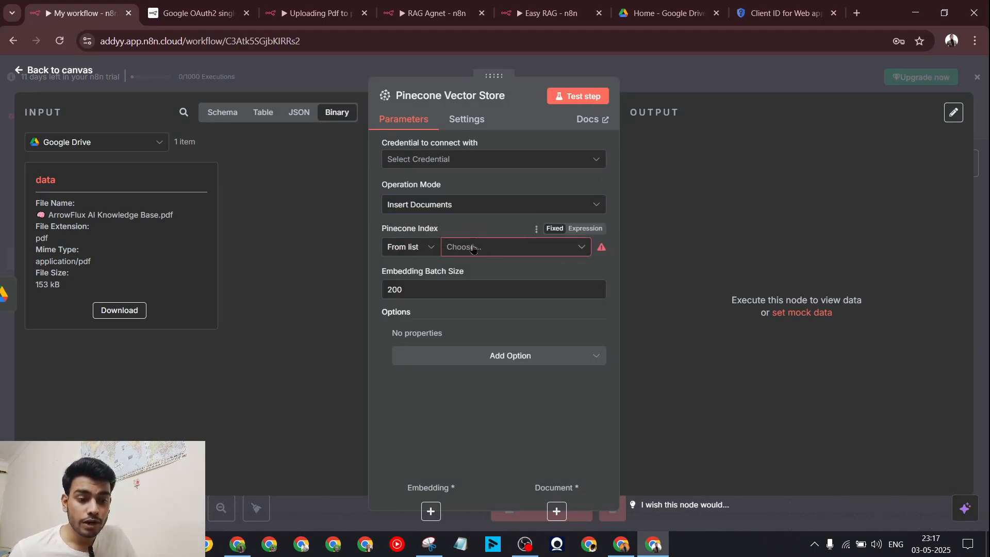
Step: Create a new Pinecone API credential and focus its API Key field
{"action": "left_click", "coordinate": [464, 160]}
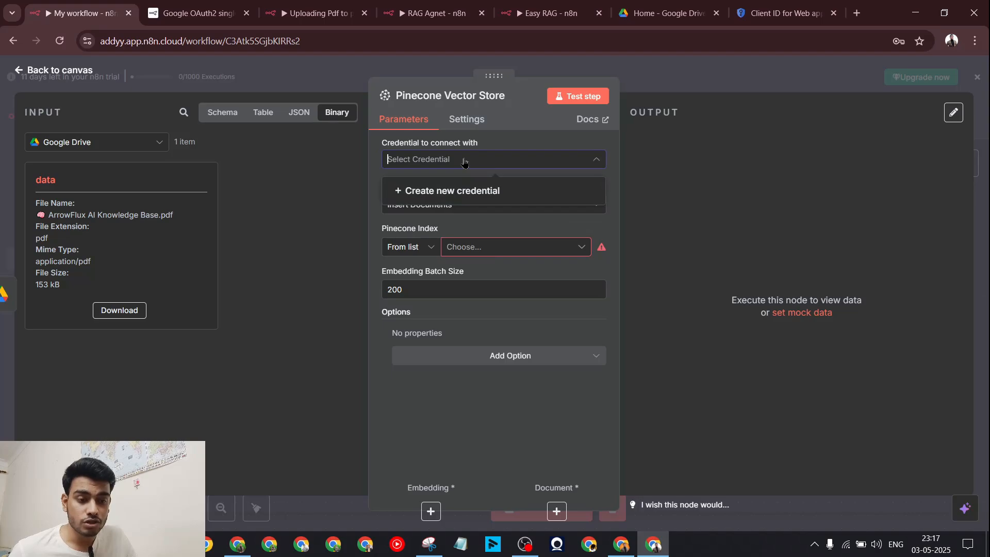
{"action": "left_click", "coordinate": [475, 190]}
{"action": "left_click", "coordinate": [360, 262]}
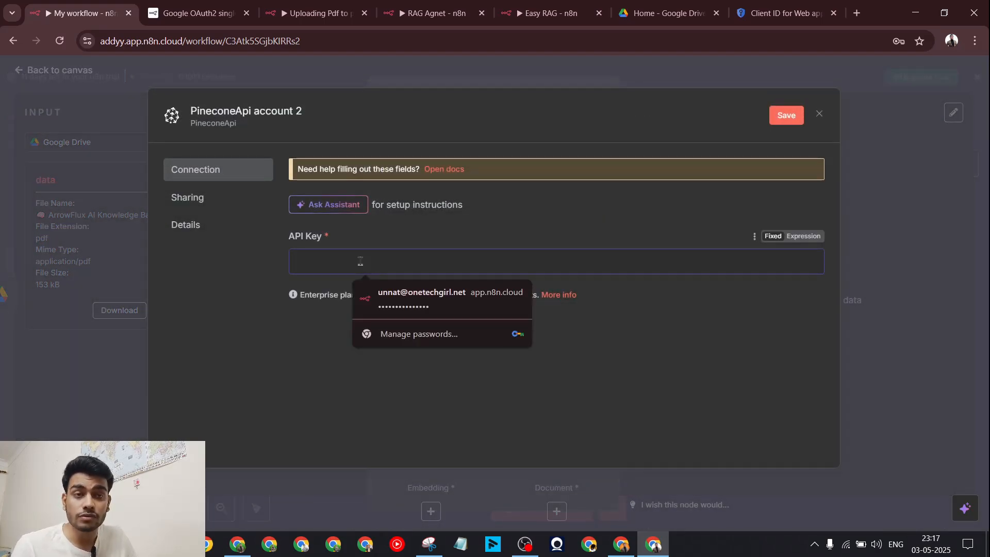
Step: Generate a new Pinecone API key named N8nRag and copy it
{"action": "left_click", "coordinate": [175, 544]}
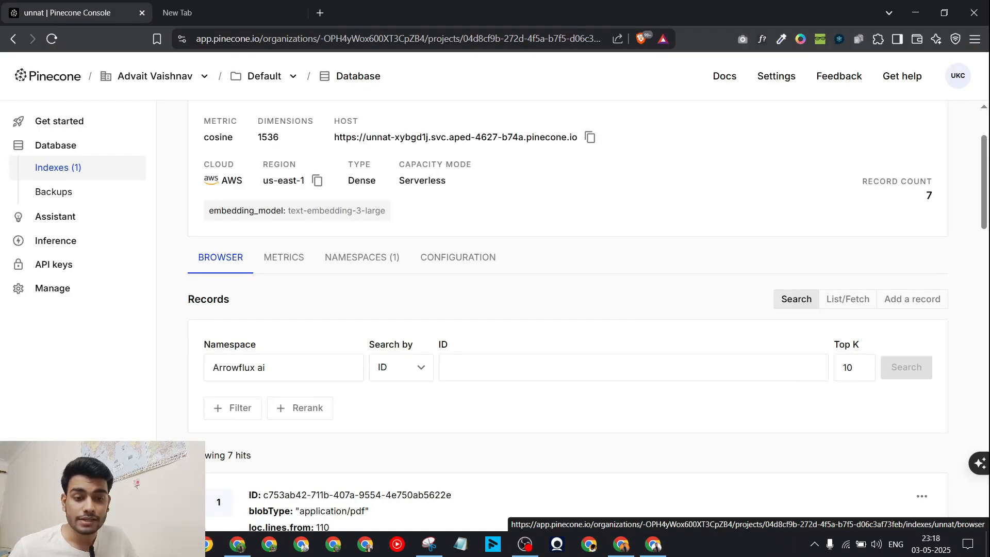
{"action": "scroll", "coordinate": [330, 330], "scroll_direction": "up", "scroll_amount": 2}
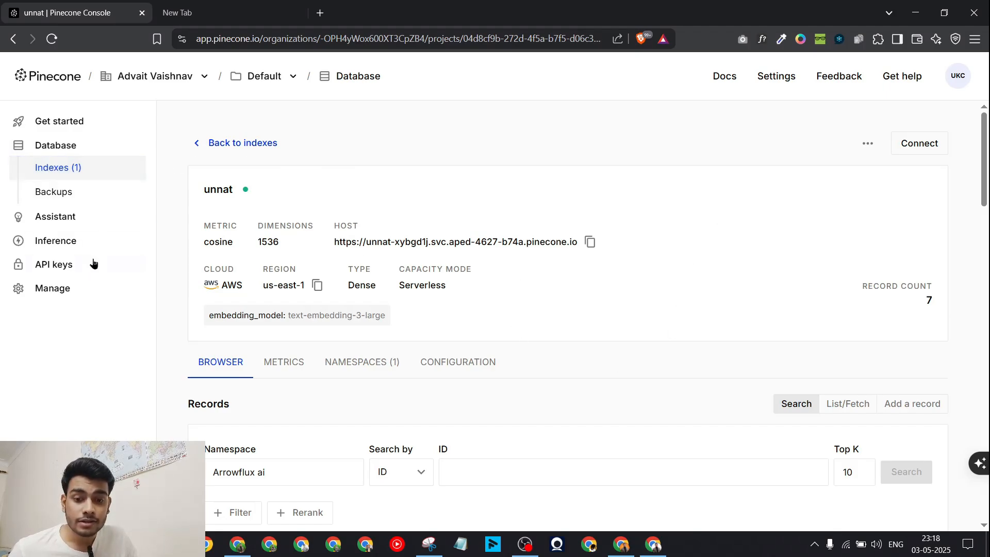
{"action": "left_click", "coordinate": [78, 264]}
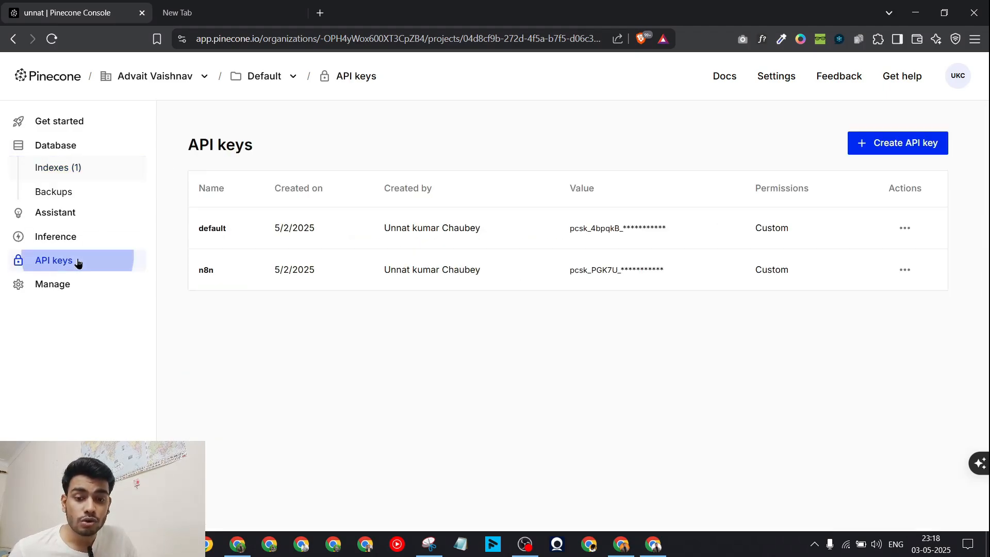
{"action": "left_click", "coordinate": [891, 153]}
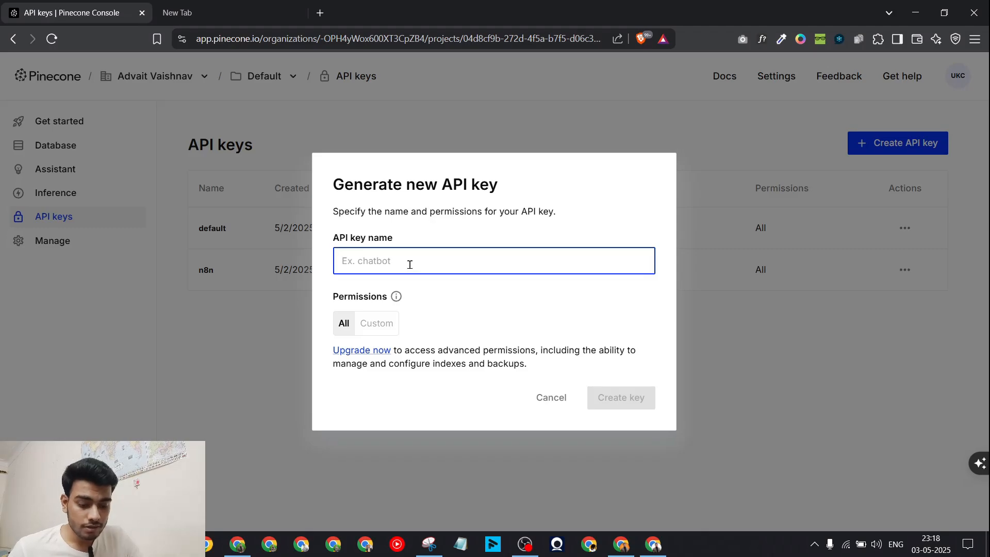
{"action": "type", "text": "N8nRag"}
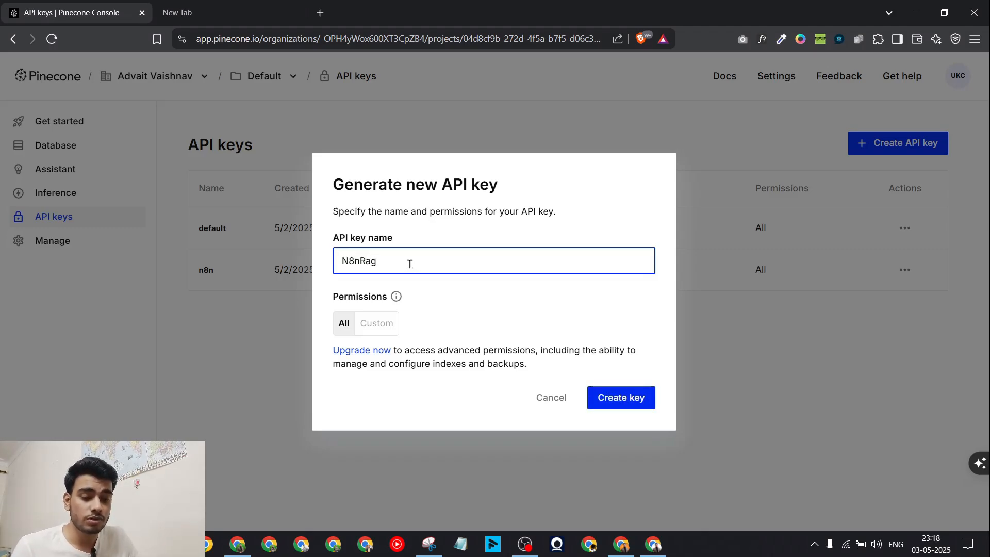
{"action": "left_click", "coordinate": [623, 396]}
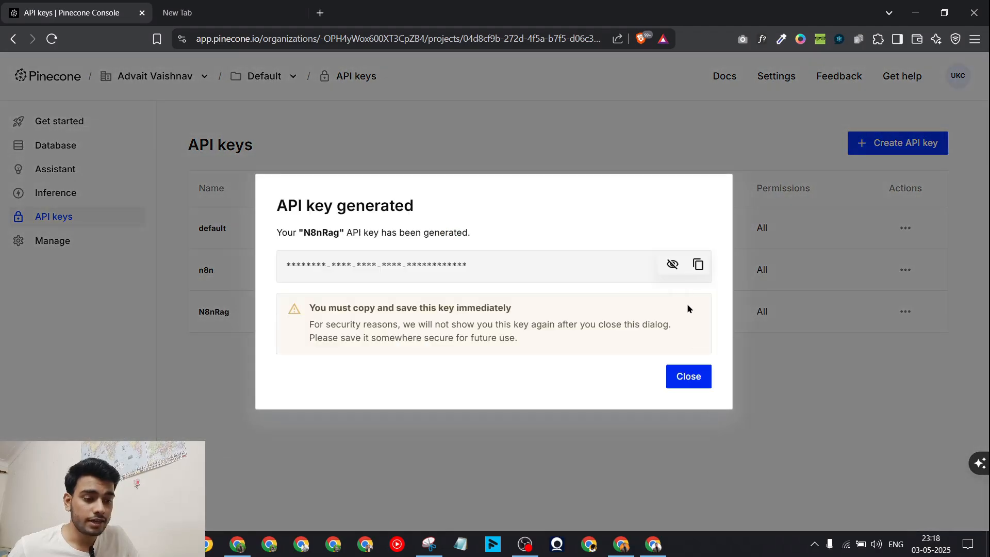
{"action": "left_click", "coordinate": [697, 265]}
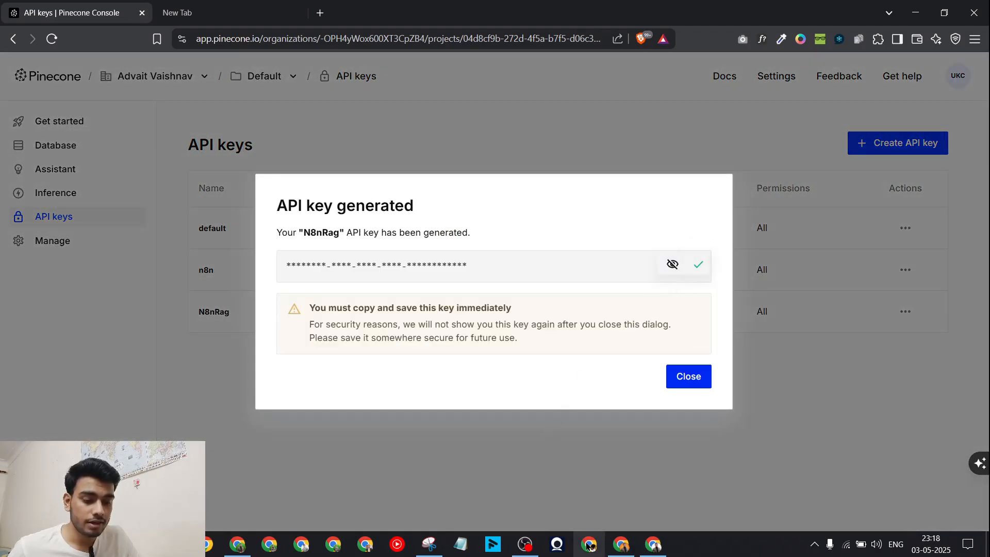
Step: Paste the N8nRag key into n8n's Pinecone credential and save it
{"action": "left_click", "coordinate": [620, 552]}
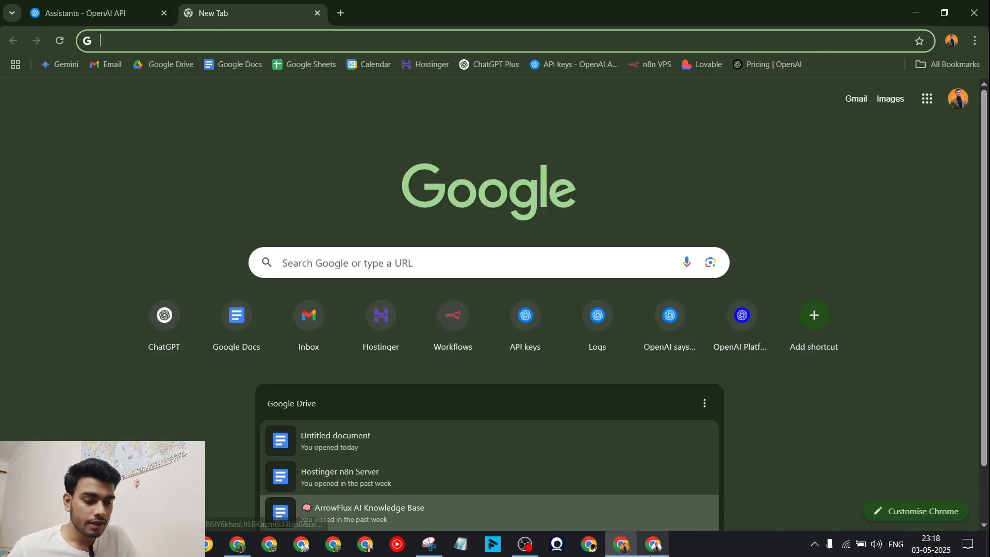
{"action": "left_click", "coordinate": [653, 544]}
{"action": "key", "text": "ctrl+v"}
{"action": "key", "text": "Return"}
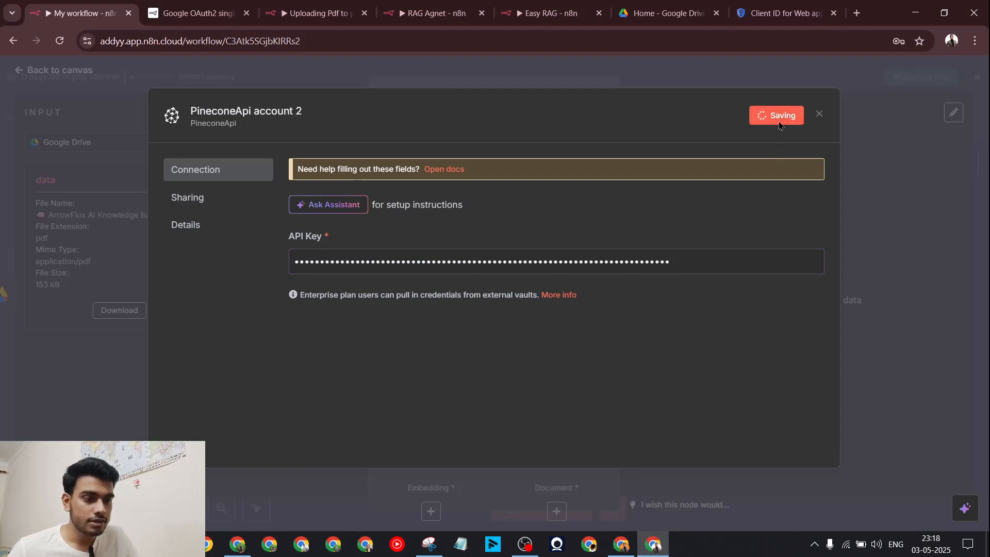
{"action": "left_click", "coordinate": [820, 114]}
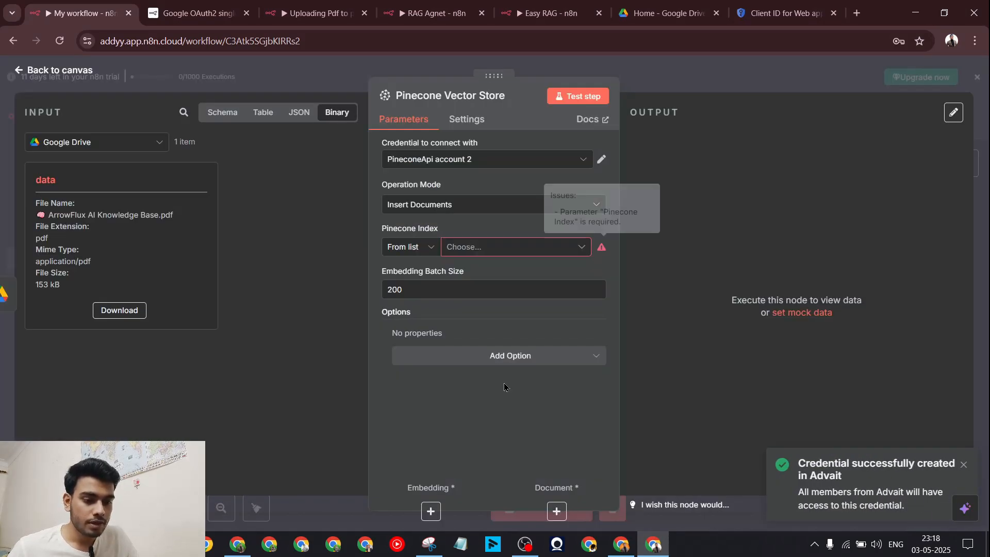
{"action": "left_click", "coordinate": [502, 247]}
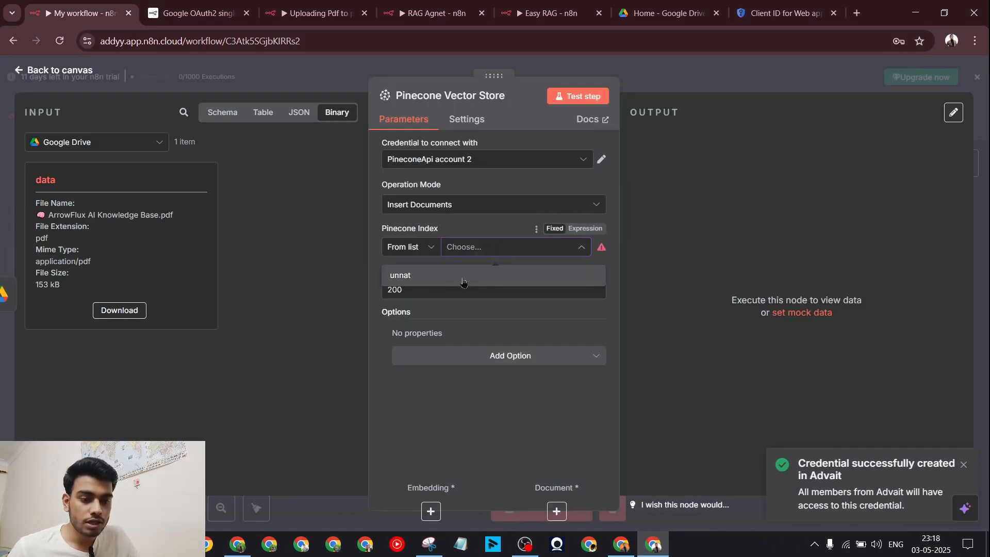
{"action": "left_click", "coordinate": [467, 234]}
{"action": "left_click", "coordinate": [173, 544]}
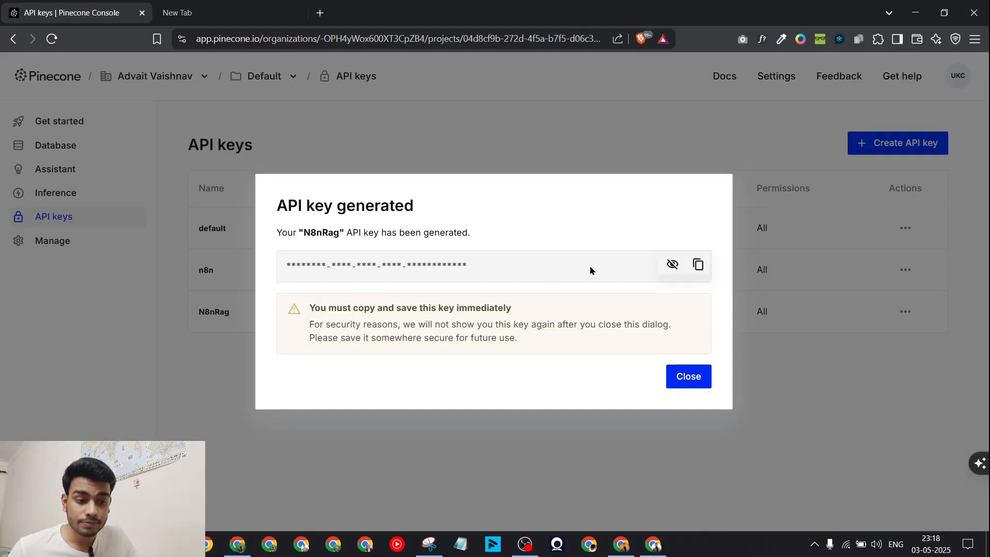
Step: Create a Pinecone index named ragsetupp using the text-embedding-3-large model
{"action": "left_click", "coordinate": [681, 387]}
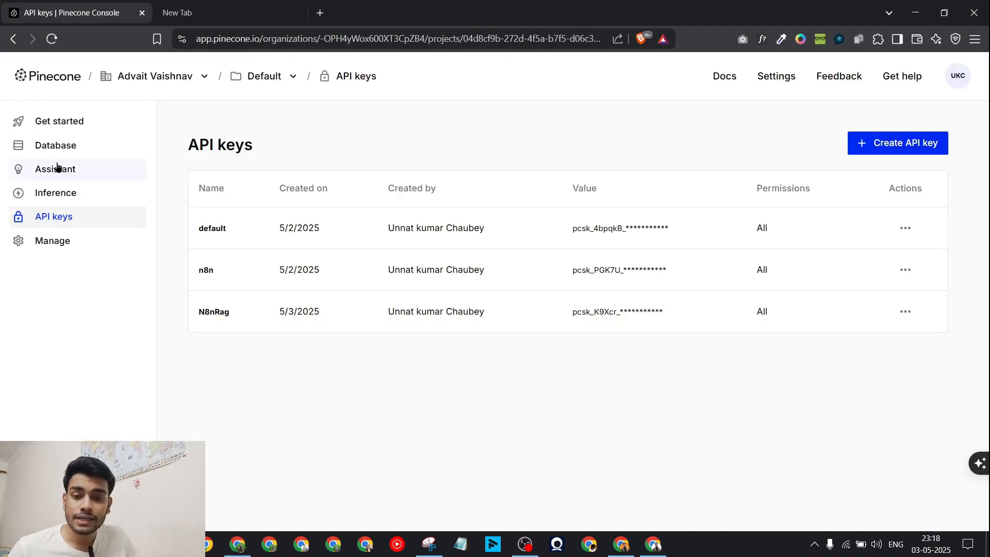
{"action": "left_click", "coordinate": [54, 147]}
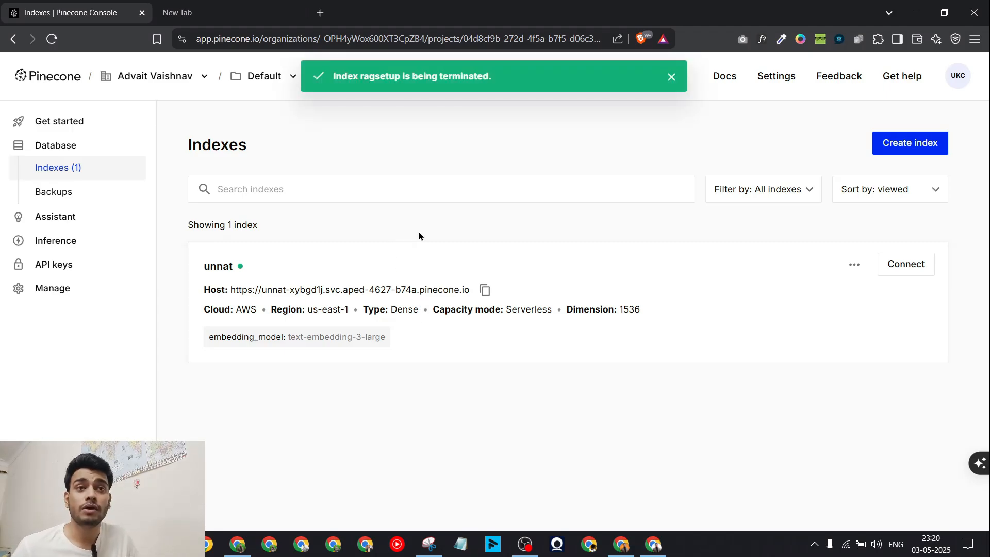
{"action": "left_click", "coordinate": [902, 144]}
{"action": "type", "text": "rahsetupp"}
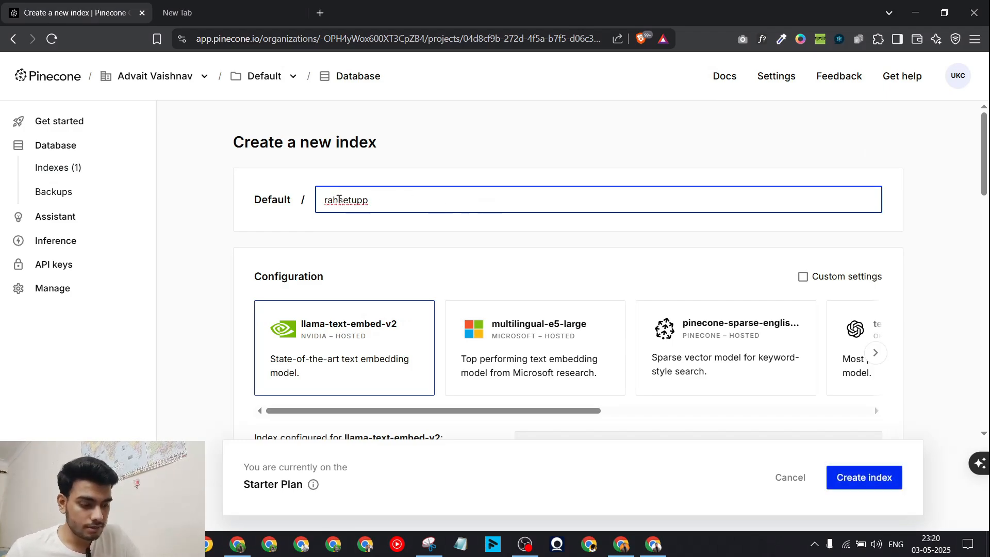
{"action": "left_click", "coordinate": [339, 199]}
{"action": "key", "text": "BackSpace"}
{"action": "type", "text": "g"}
{"action": "scroll", "coordinate": [658, 352], "scroll_direction": "right", "scroll_amount": 5}
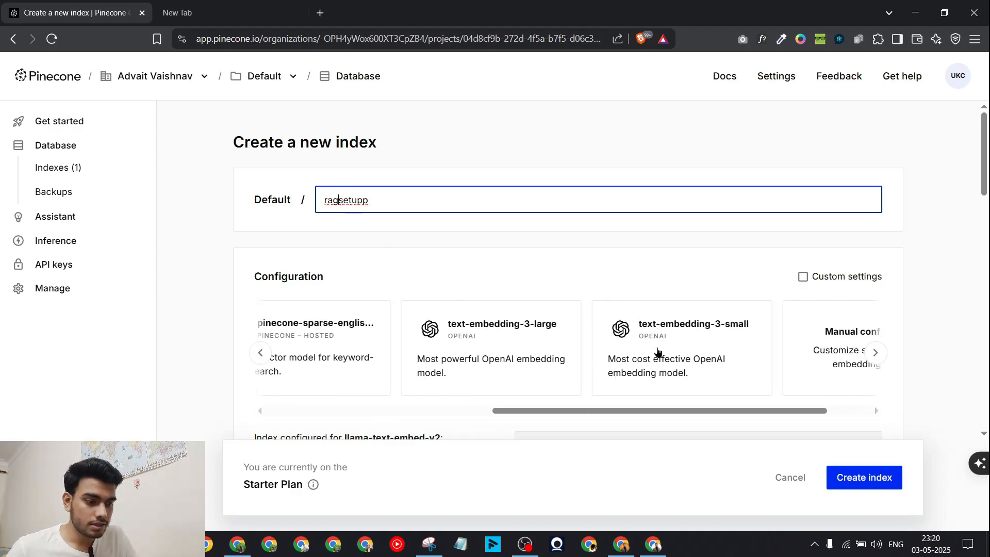
{"action": "scroll", "coordinate": [658, 352], "scroll_direction": "right", "scroll_amount": 2}
{"action": "scroll", "coordinate": [570, 346], "scroll_direction": "left", "scroll_amount": 3}
{"action": "left_click", "coordinate": [490, 345]}
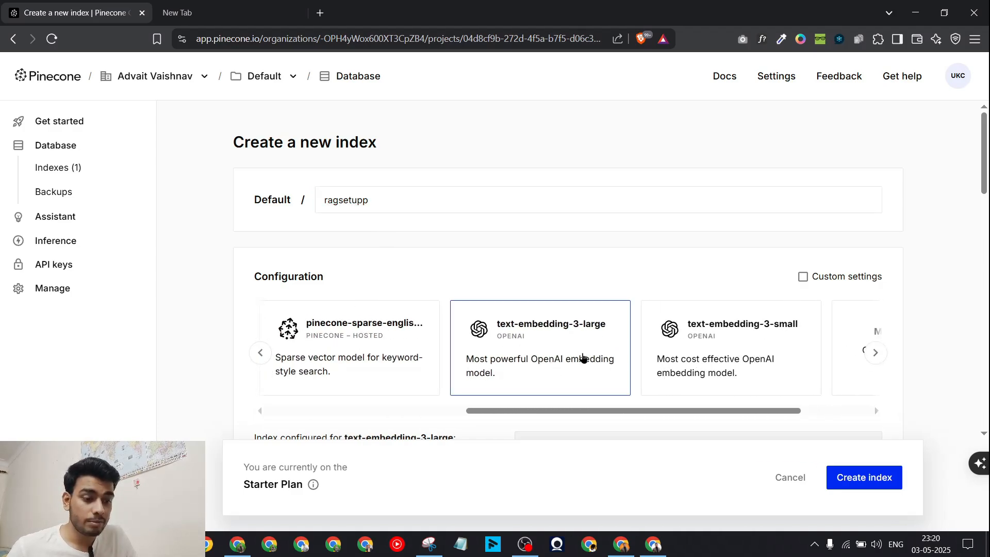
{"action": "left_click", "coordinate": [876, 473]}
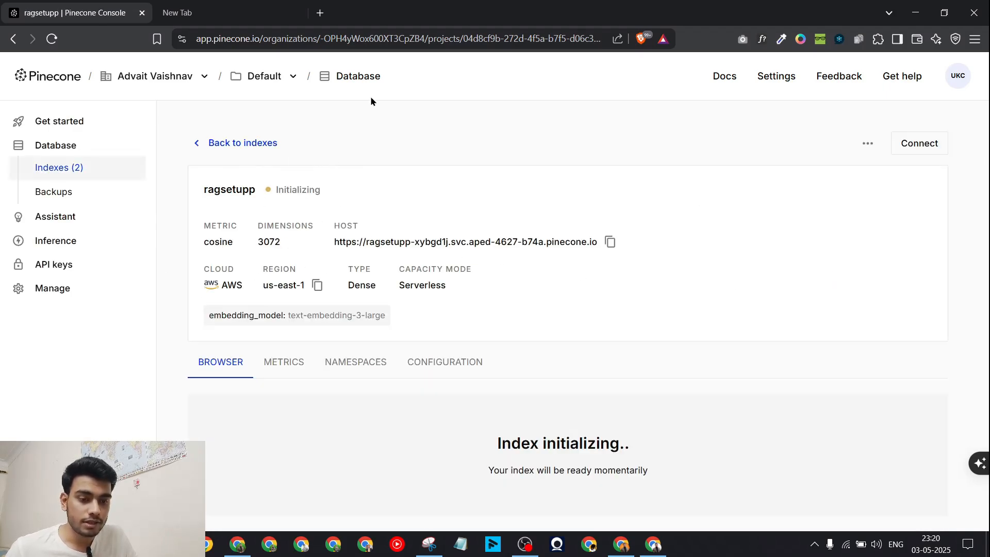
Step: Look over the indexes list and the unnat index details before returning to n8n
{"action": "left_click", "coordinate": [239, 144]}
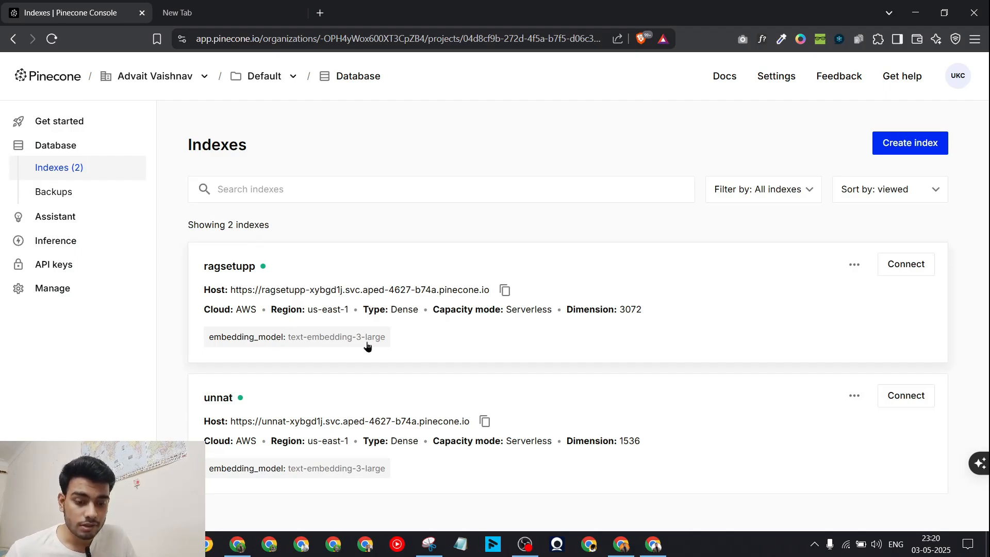
{"action": "left_click", "coordinate": [274, 415]}
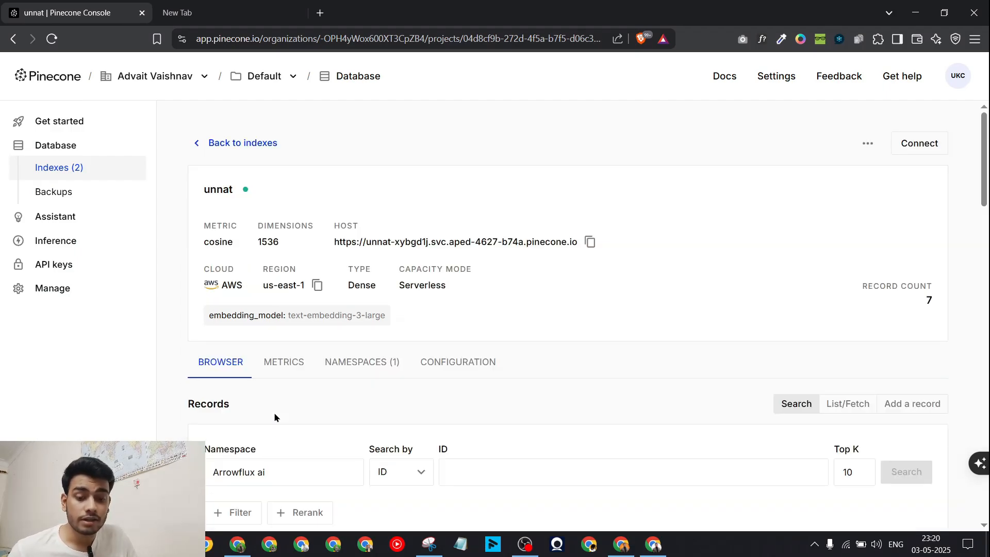
{"action": "left_click", "coordinate": [198, 146]}
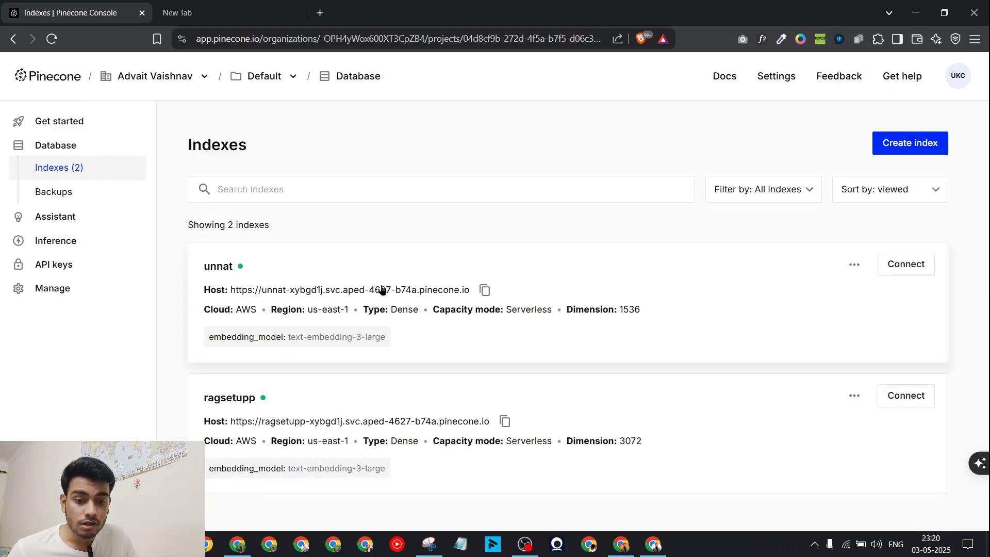
{"action": "left_click", "coordinate": [653, 545]}
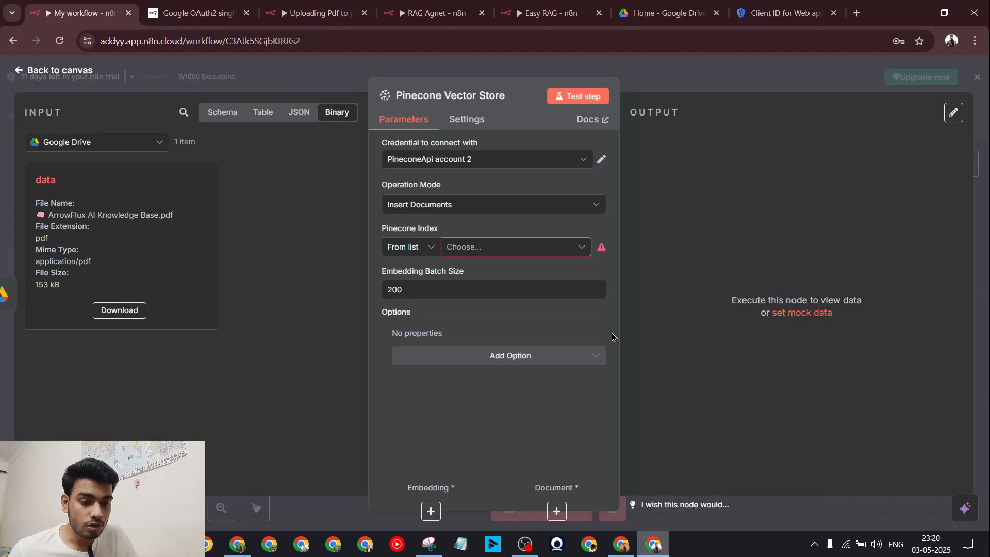
Step: Point the Pinecone Vector Store node at the ragsetupp index
{"action": "left_click", "coordinate": [670, 69]}
{"action": "double_click", "coordinate": [688, 279]}
{"action": "left_click", "coordinate": [484, 247]}
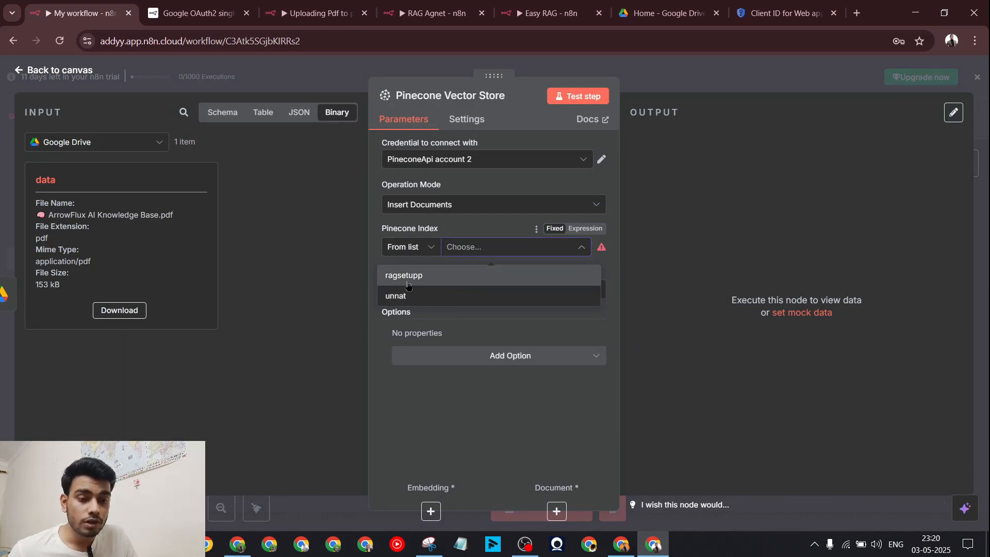
{"action": "left_click", "coordinate": [411, 278]}
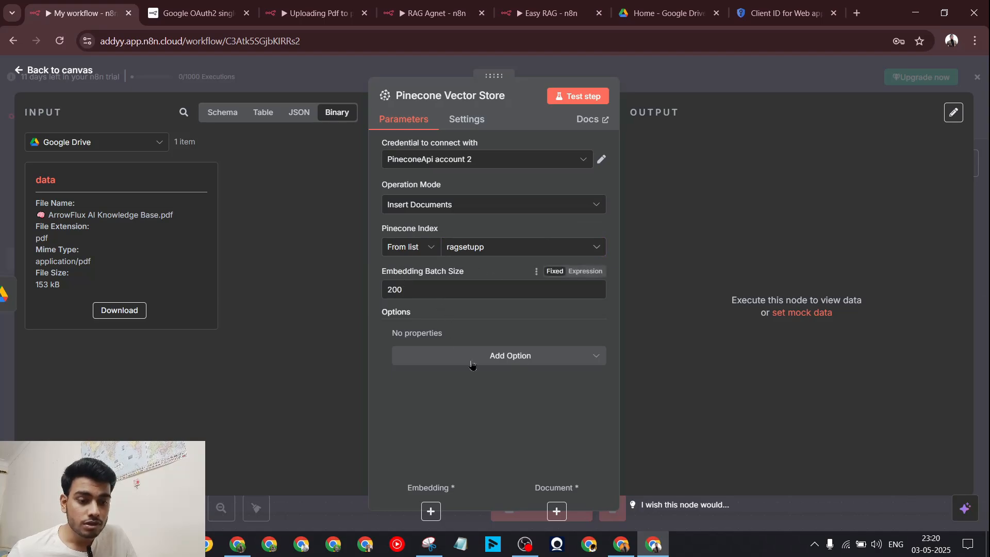
Step: Add a Pinecone Namespace option to the vector store node's settings
{"action": "left_click", "coordinate": [503, 355]}
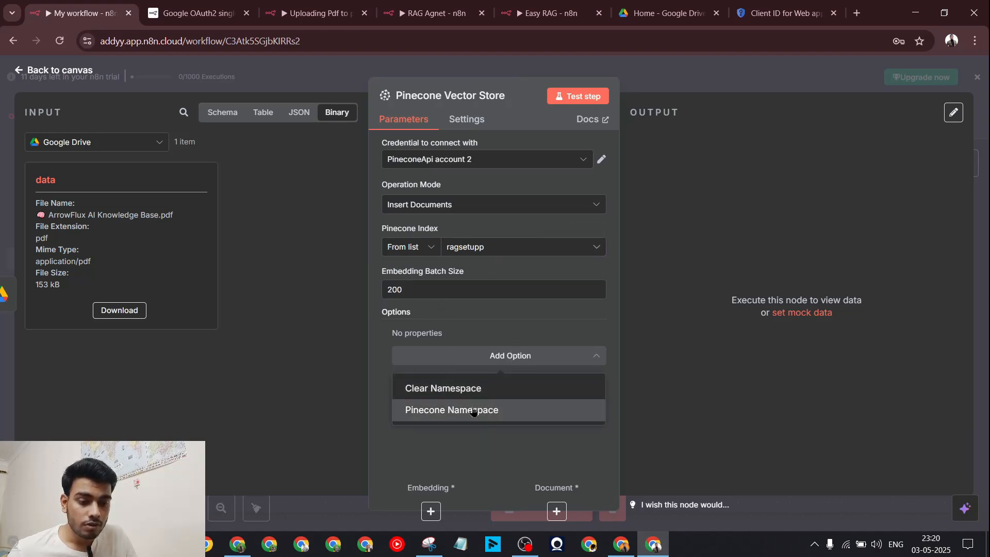
{"action": "left_click", "coordinate": [466, 6]}
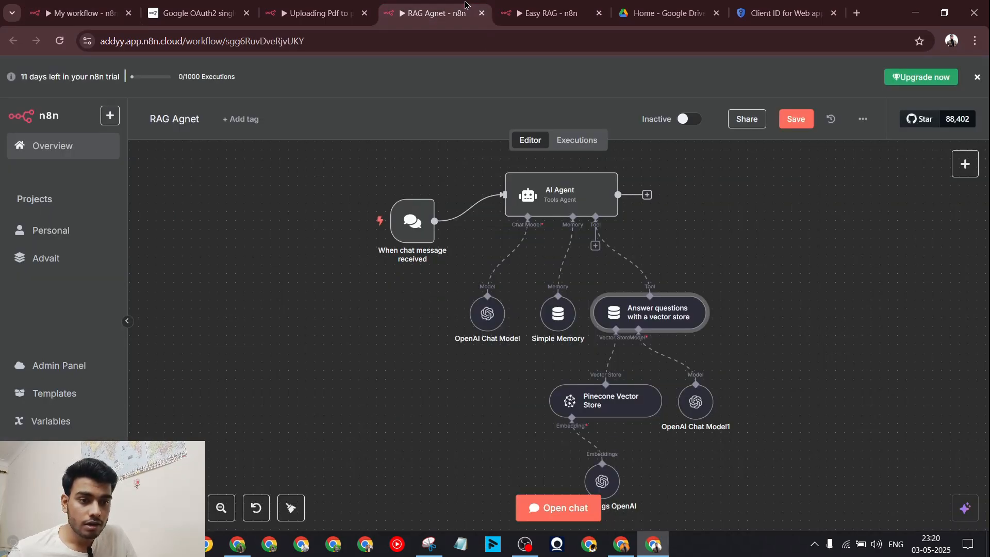
{"action": "left_click", "coordinate": [297, 5]}
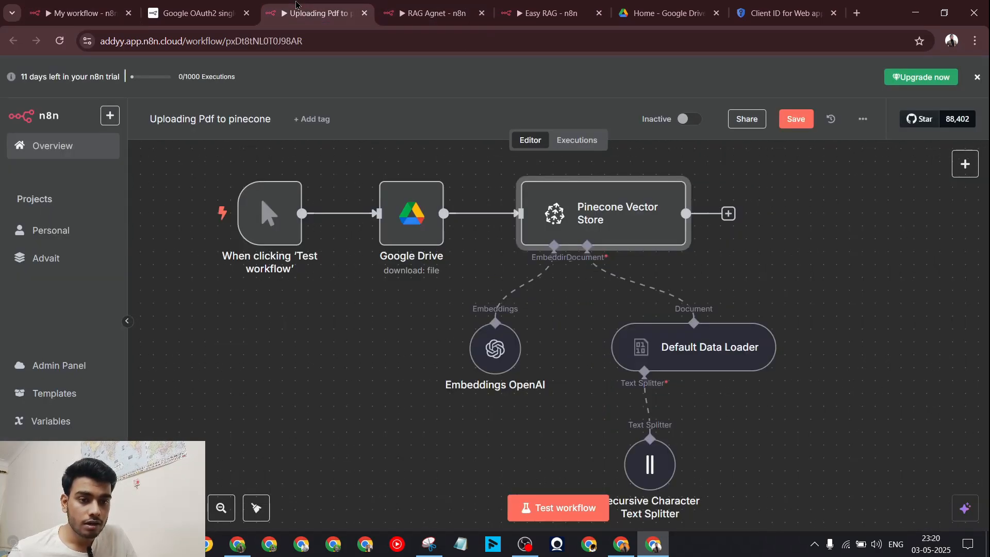
{"action": "double_click", "coordinate": [586, 206]}
{"action": "left_click", "coordinate": [77, 13]}
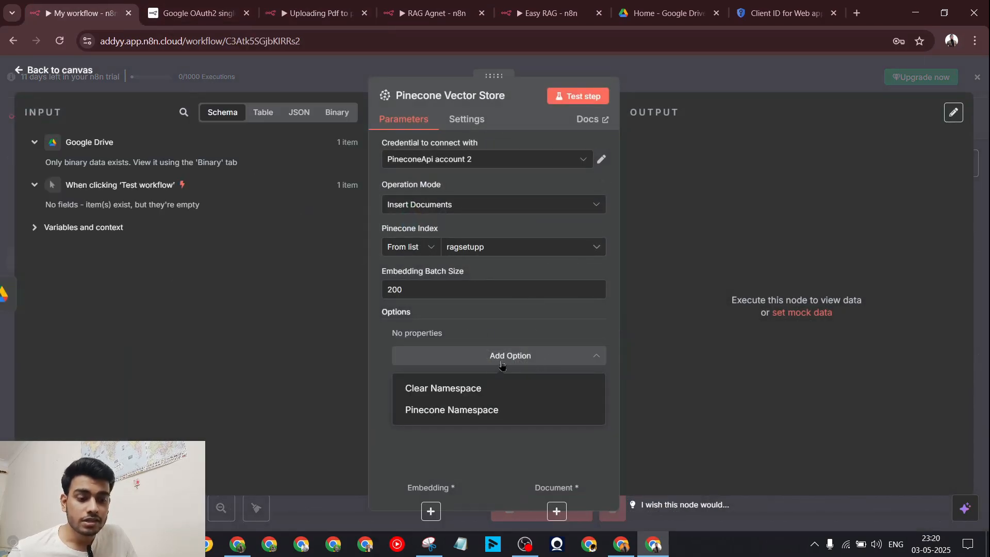
{"action": "left_click", "coordinate": [497, 409]}
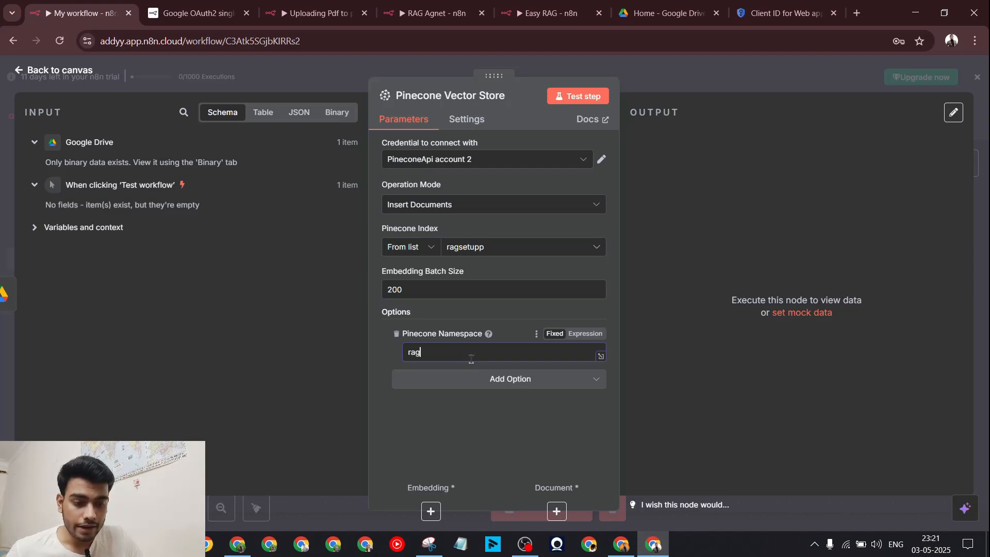
{"action": "key", "text": "Escape"}
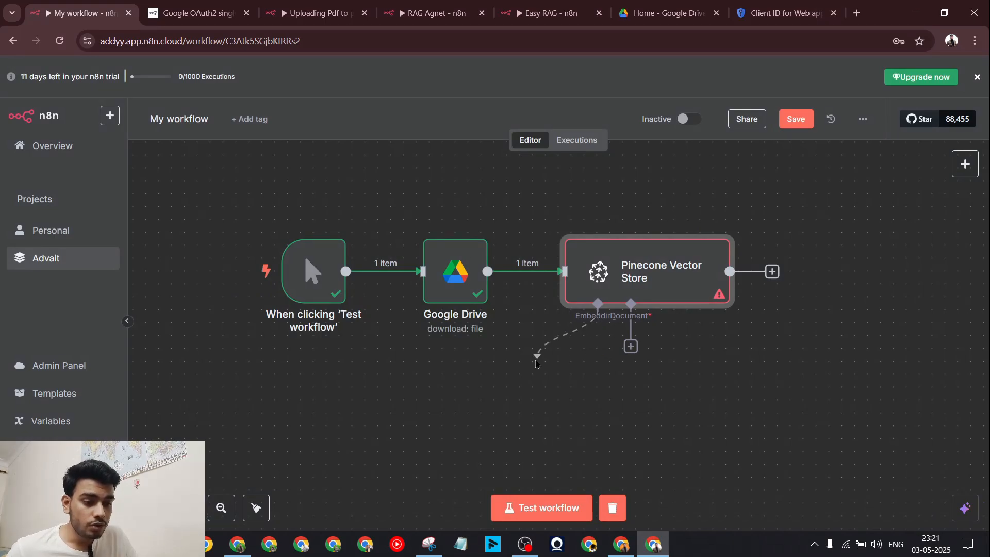
Step: Attach an Embeddings OpenAI node to the Pinecone Vector Store
{"action": "left_click", "coordinate": [596, 347]}
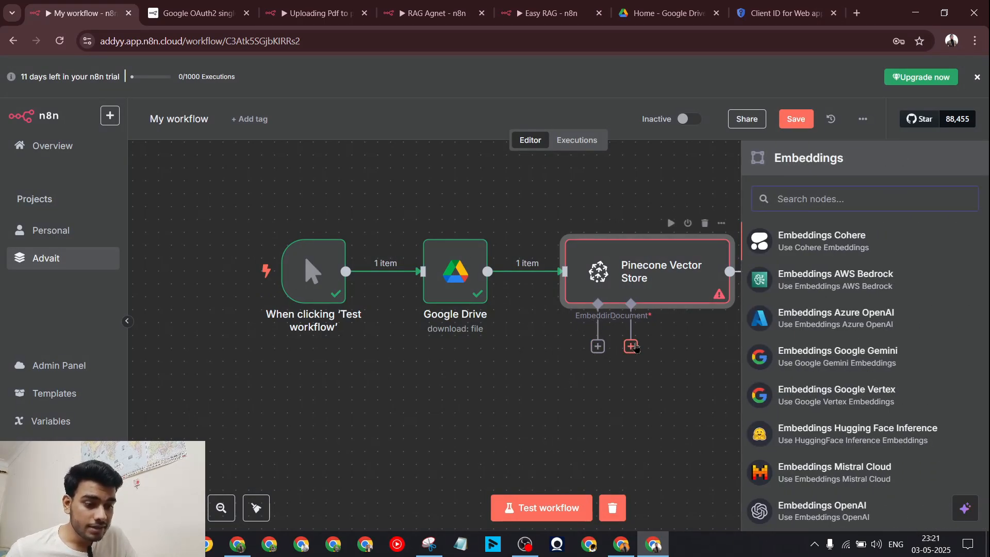
{"action": "left_click", "coordinate": [432, 6]}
{"action": "left_click", "coordinate": [330, 11]}
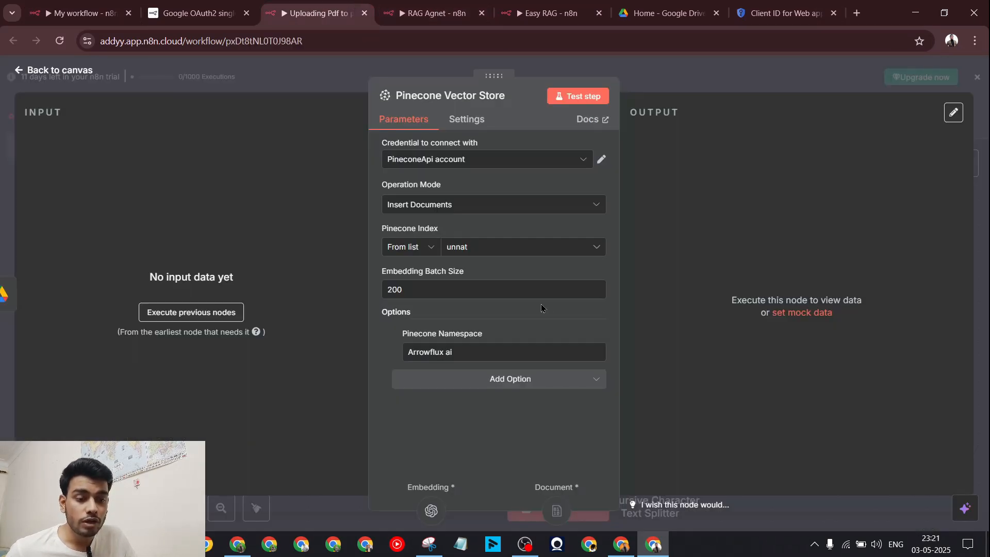
{"action": "left_click", "coordinate": [686, 68]}
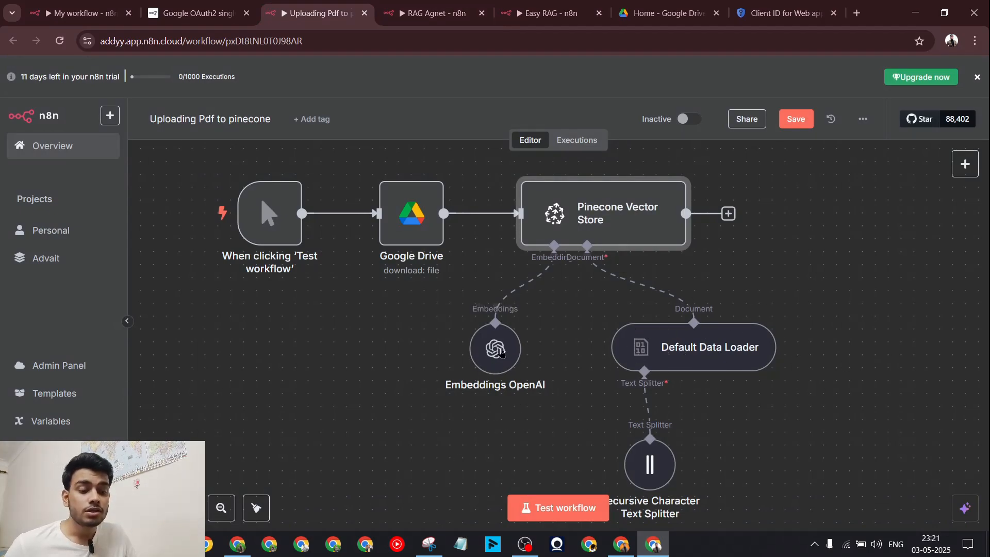
{"action": "key", "text": "ctrl+1"}
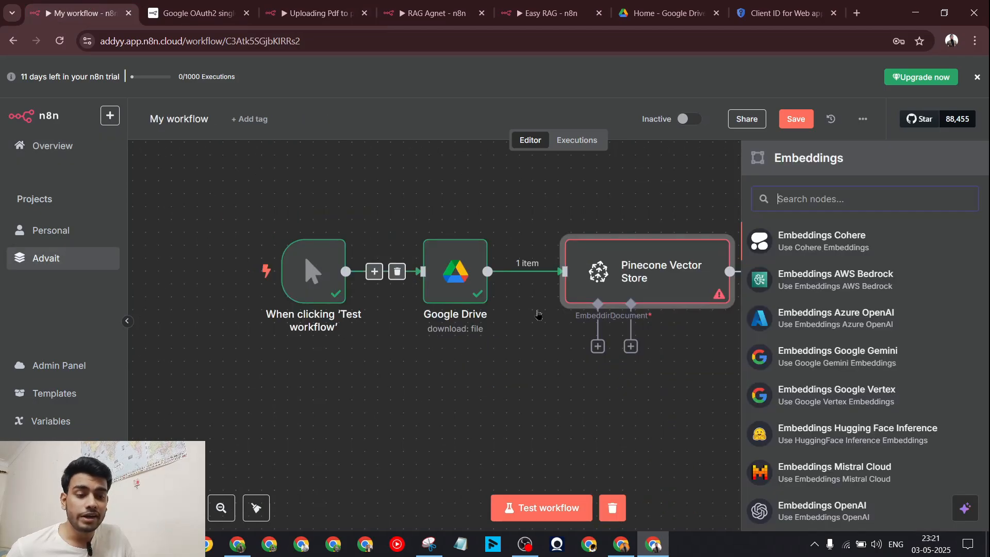
{"action": "scroll", "coordinate": [824, 298], "scroll_direction": "down", "scroll_amount": 2}
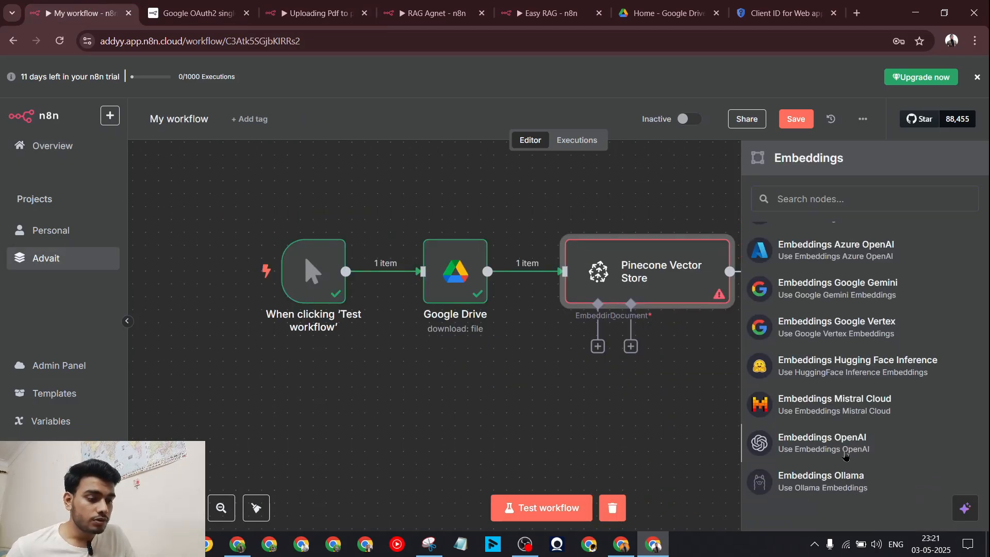
{"action": "left_click", "coordinate": [846, 454]}
Step: Start a new OpenAI credential for the embeddings node and focus its API Key field
{"action": "left_click", "coordinate": [490, 158]}
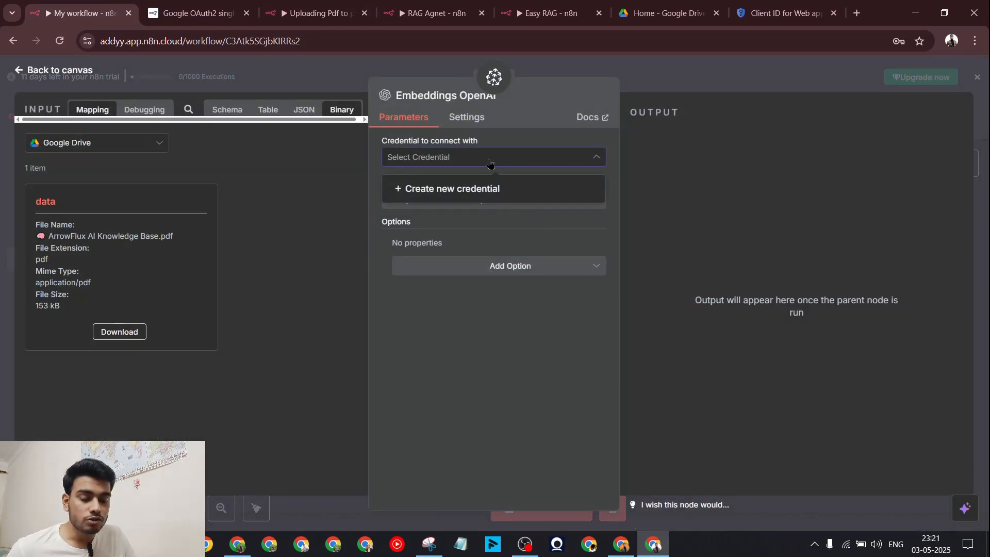
{"action": "left_click", "coordinate": [417, 187]}
{"action": "left_click", "coordinate": [332, 262]}
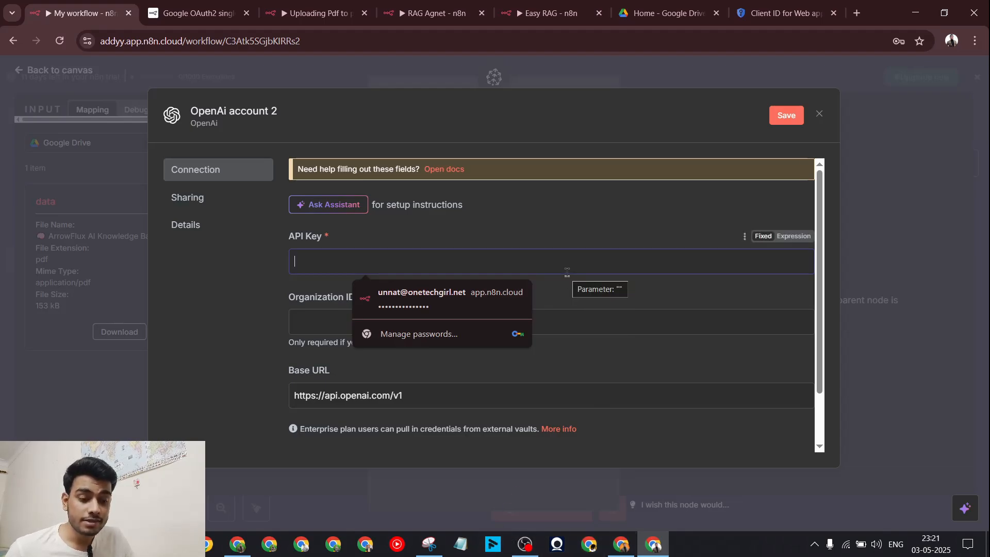
{"action": "left_click", "coordinate": [617, 549]}
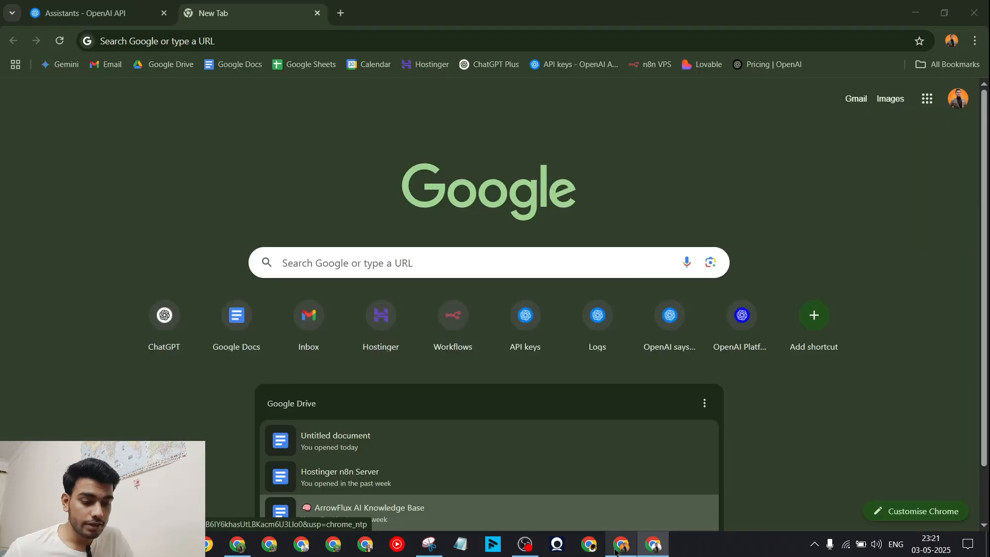
Step: Create an OpenAI secret key named n8nrag for the chosen project and copy it
{"action": "left_click", "coordinate": [548, 66]}
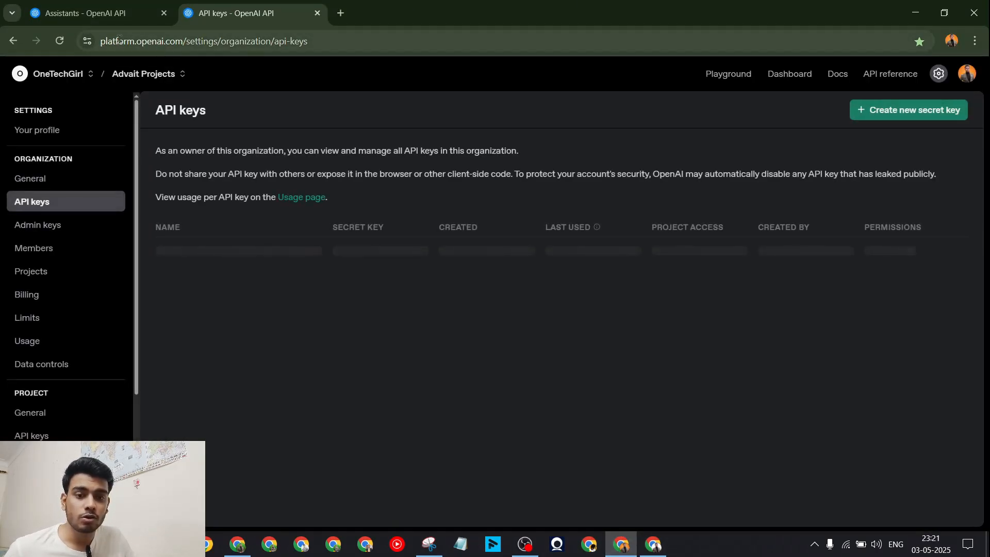
{"action": "left_click_drag", "start_coordinate": [174, 39], "coordinate": [100, 43]}
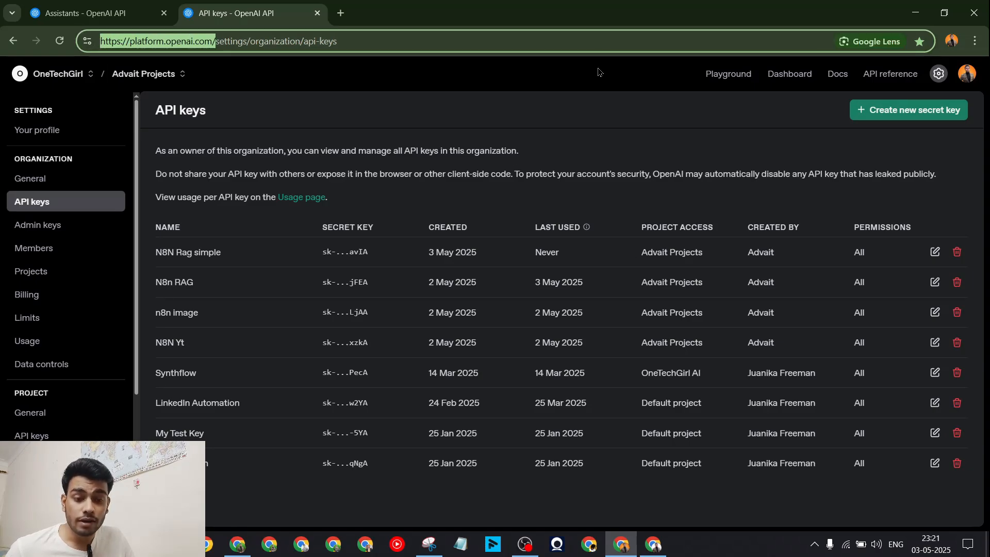
{"action": "left_click", "coordinate": [580, 78]}
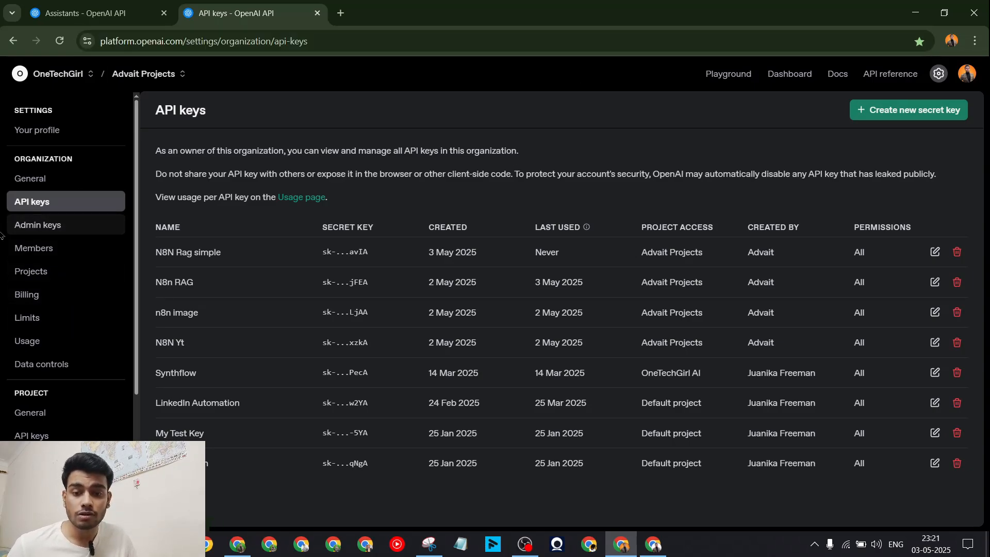
{"action": "left_click", "coordinate": [928, 114]}
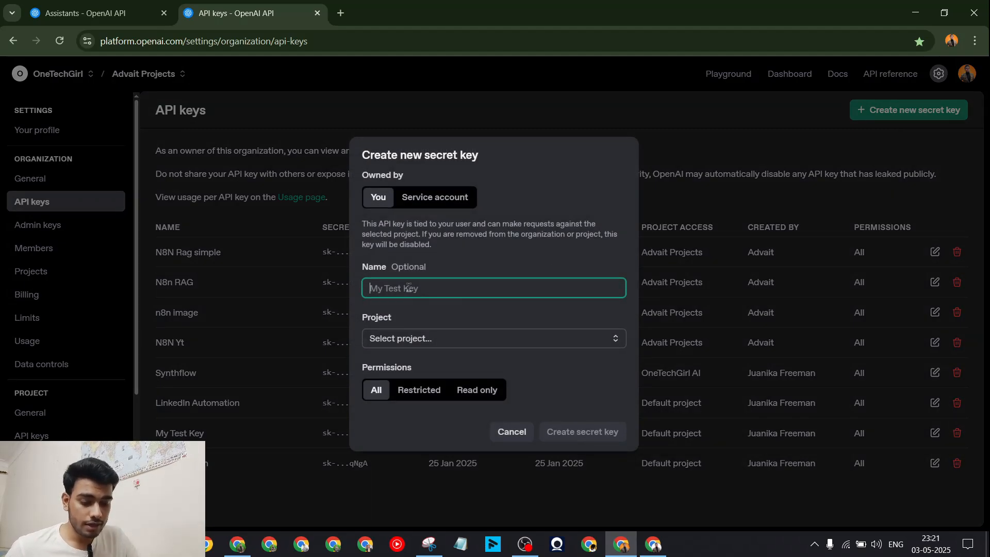
{"action": "type", "text": "n8nrag"}
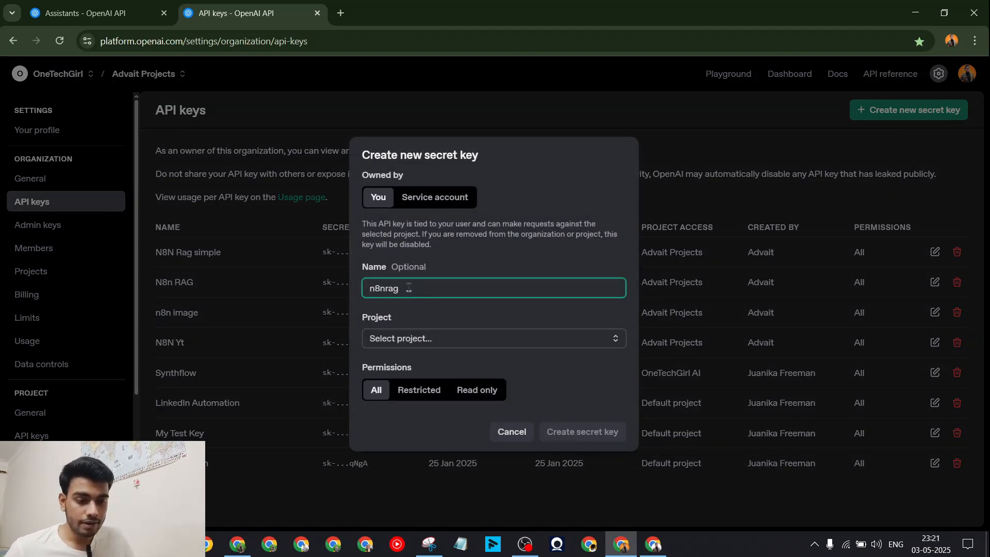
{"action": "left_click", "coordinate": [454, 338]}
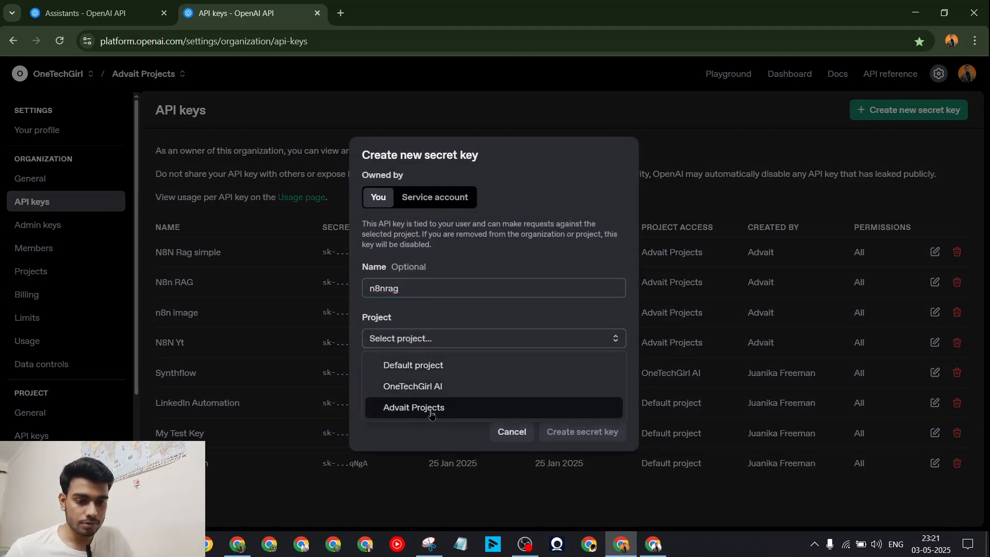
{"action": "left_click", "coordinate": [428, 407]}
{"action": "left_click", "coordinate": [606, 431]}
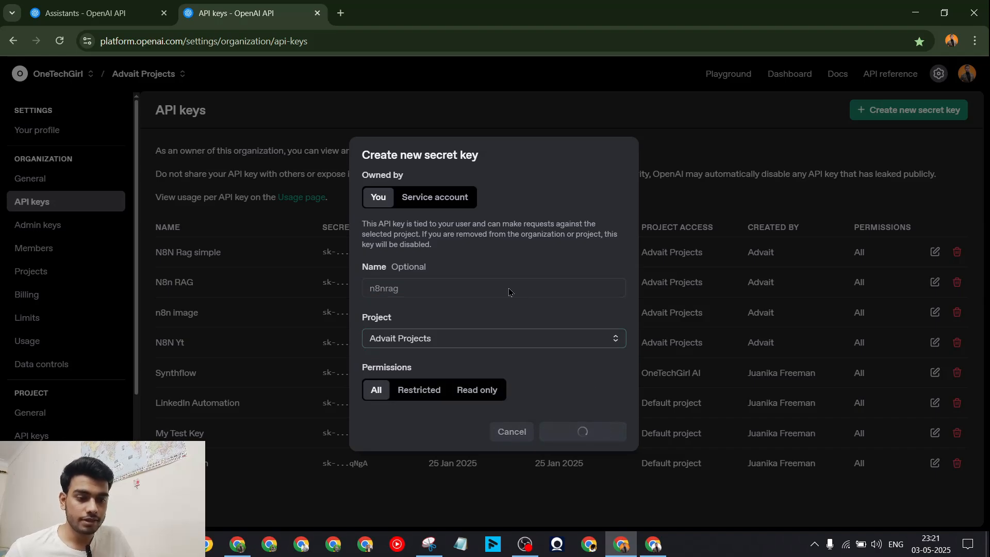
{"action": "left_click", "coordinate": [594, 316]}
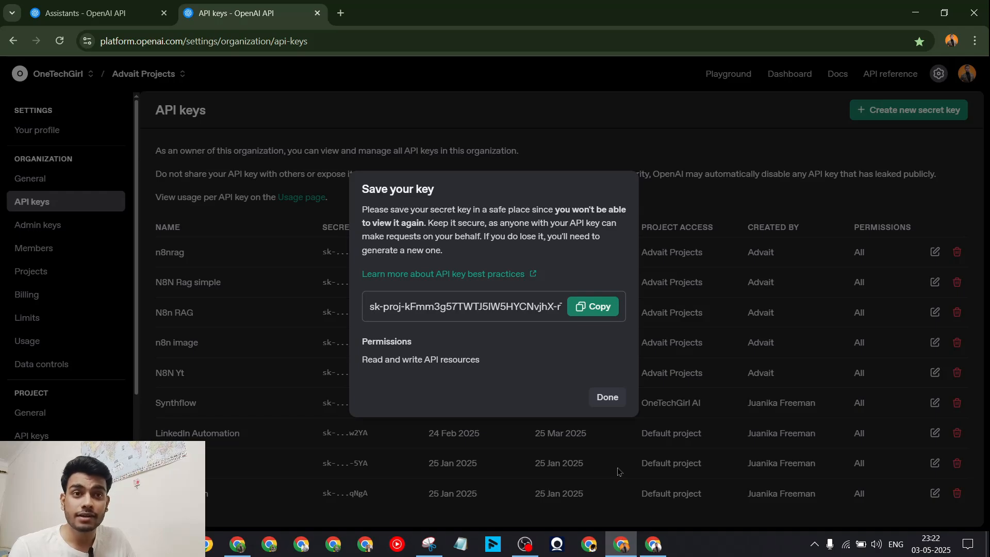
{"action": "left_click", "coordinate": [654, 544]}
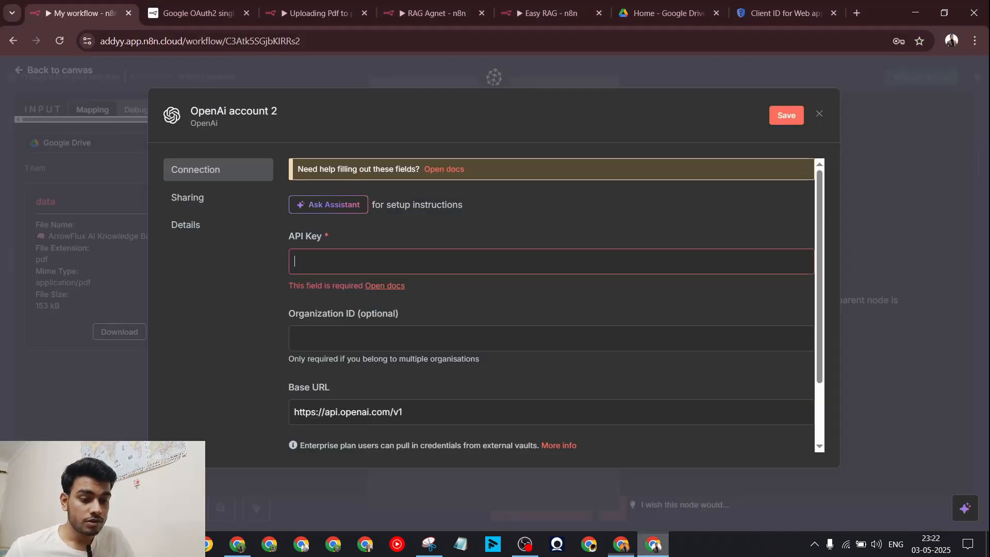
Step: Paste the new key into the OpenAi account 2 credential and save it
{"action": "left_click", "coordinate": [399, 269]}
{"action": "key", "text": "ctrl+v"}
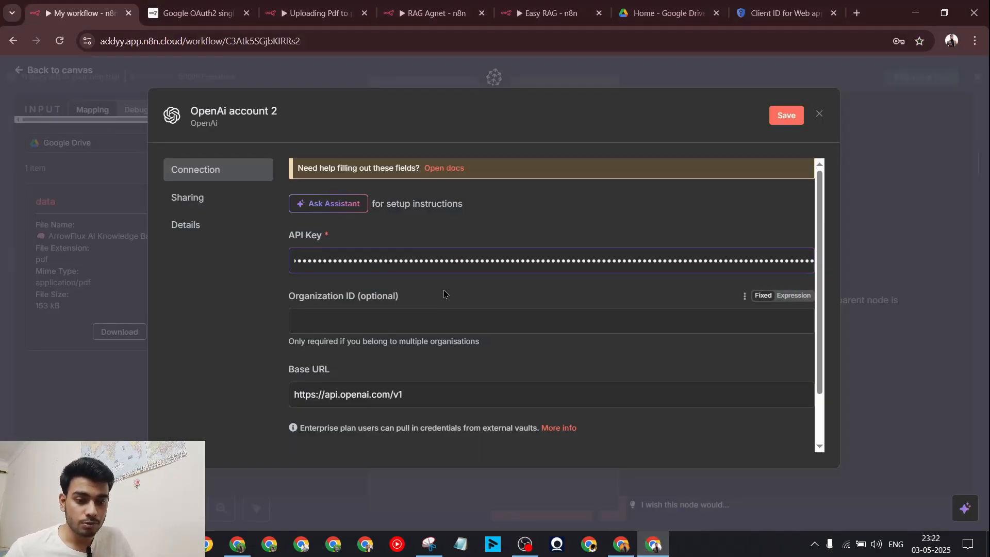
{"action": "scroll", "coordinate": [443, 290], "scroll_direction": "down", "scroll_amount": 1}
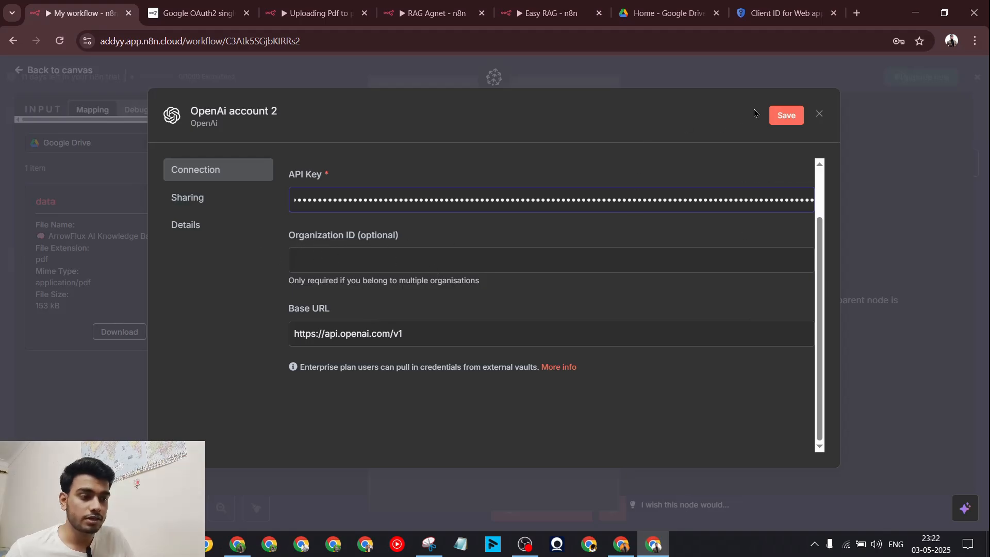
{"action": "left_click", "coordinate": [787, 115]}
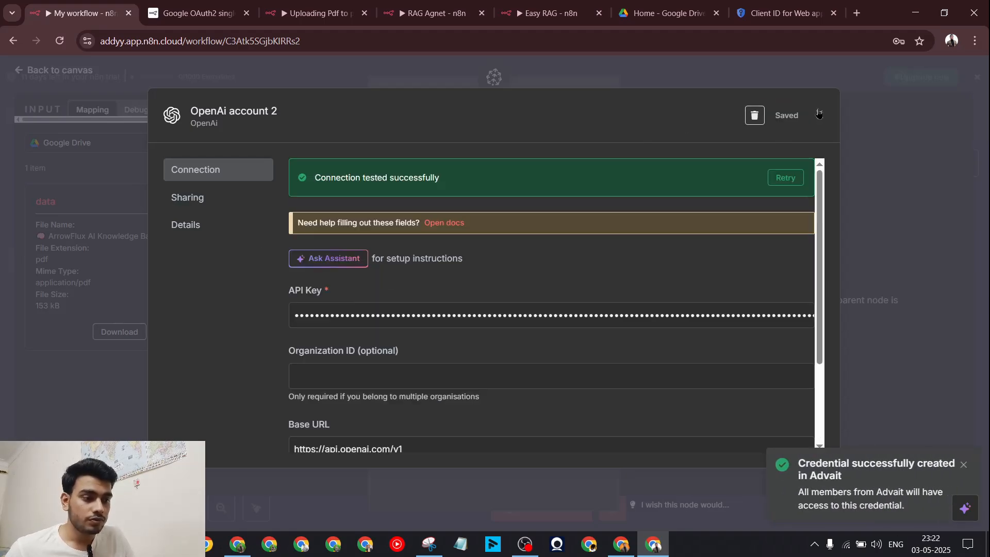
{"action": "left_click", "coordinate": [819, 114]}
Step: Set the Embeddings OpenAI model to text-embedding-3-small
{"action": "left_click", "coordinate": [507, 203]}
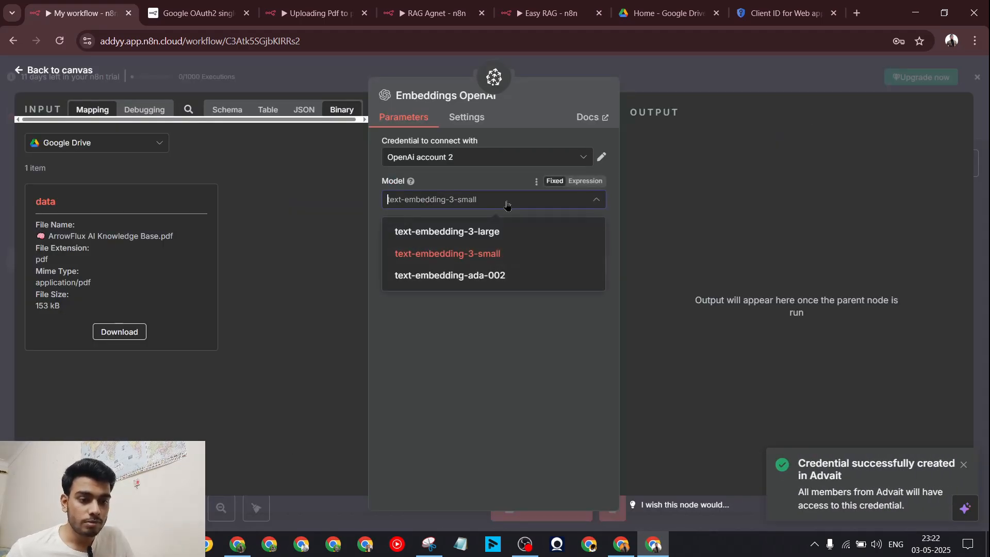
{"action": "left_click", "coordinate": [470, 252]}
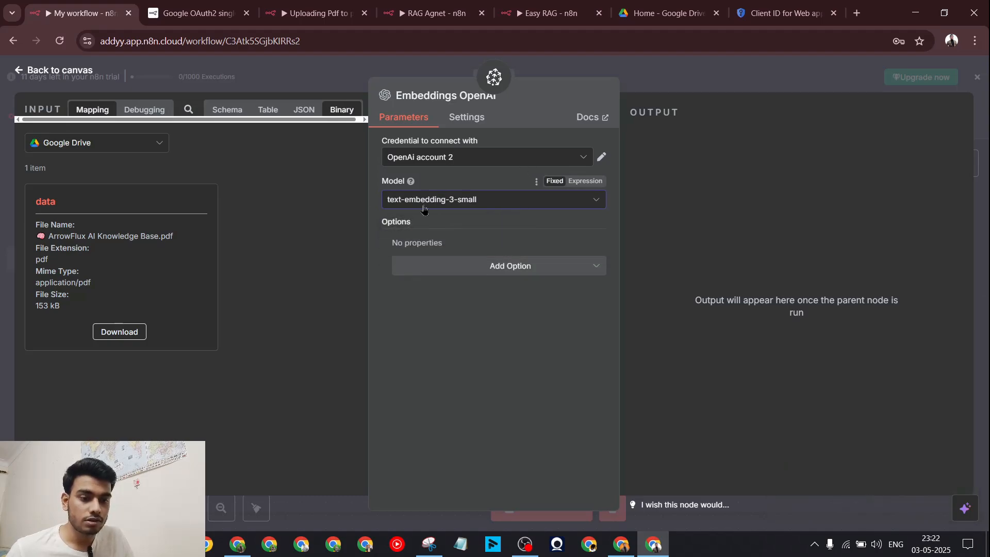
{"action": "left_click", "coordinate": [674, 79]}
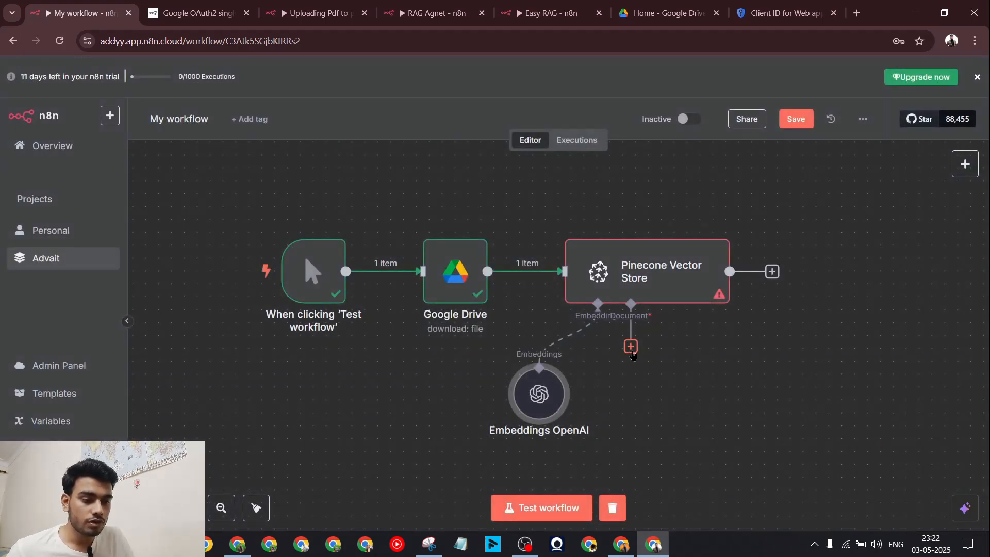
{"action": "left_click", "coordinate": [631, 346]}
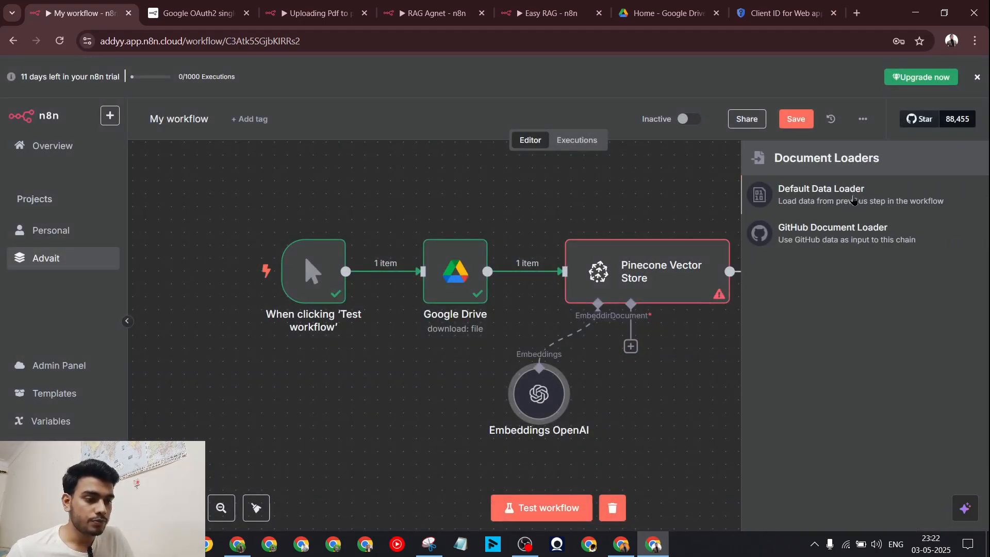
Step: Add a Default Data Loader to the vector store and set its data type to Binary
{"action": "left_click", "coordinate": [854, 200]}
{"action": "left_click", "coordinate": [672, 81]}
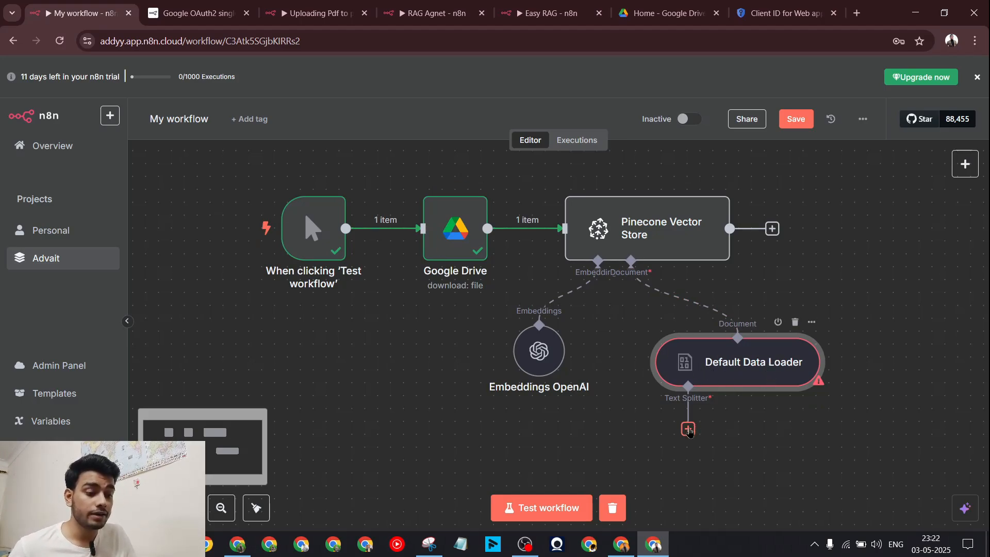
{"action": "double_click", "coordinate": [753, 367]}
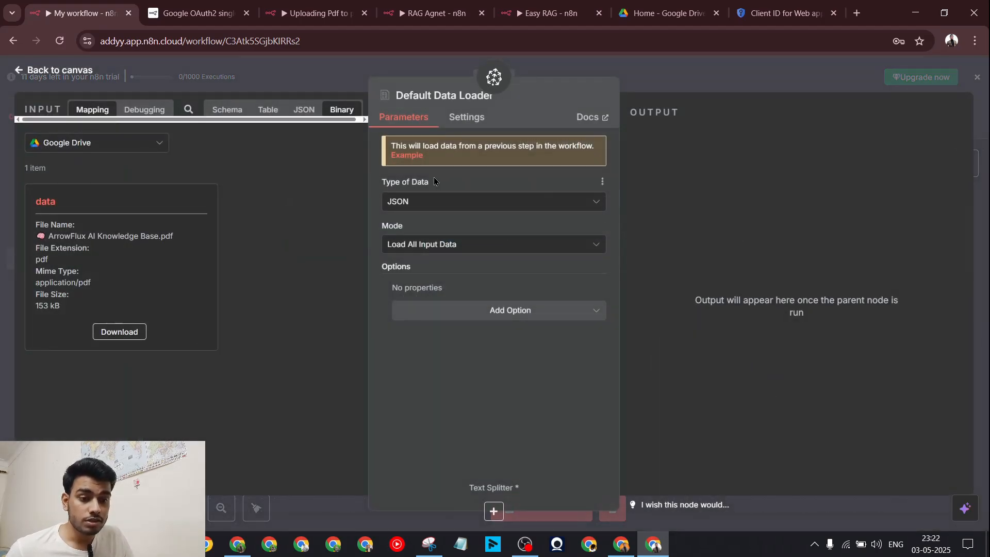
{"action": "left_click", "coordinate": [457, 244]}
{"action": "left_click", "coordinate": [428, 245]}
{"action": "left_click", "coordinate": [436, 206]}
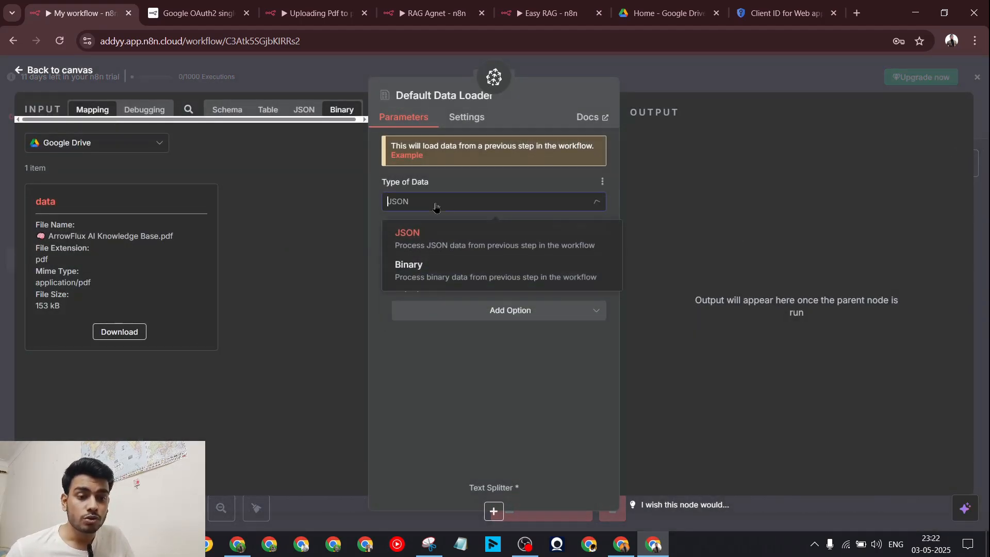
{"action": "left_click", "coordinate": [442, 273]}
{"action": "left_click", "coordinate": [721, 79]}
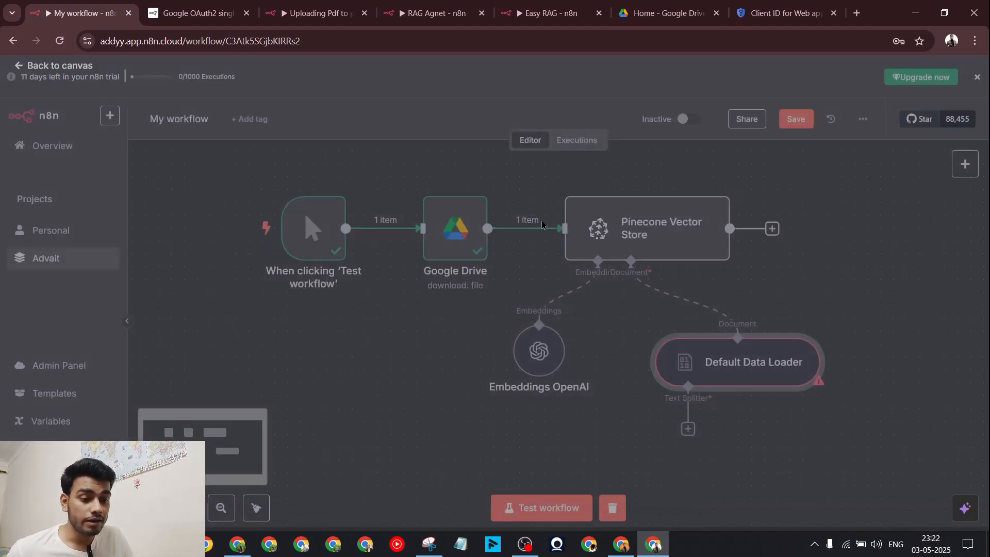
Step: Inspect the Google Drive node's output as JSON, table and binary PDF data
{"action": "double_click", "coordinate": [454, 229]}
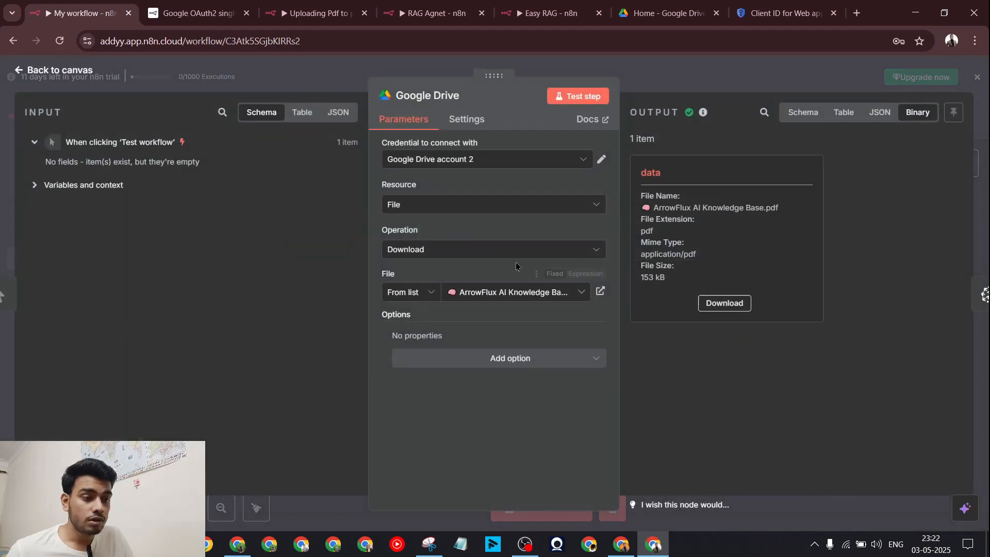
{"action": "left_click", "coordinate": [885, 113]}
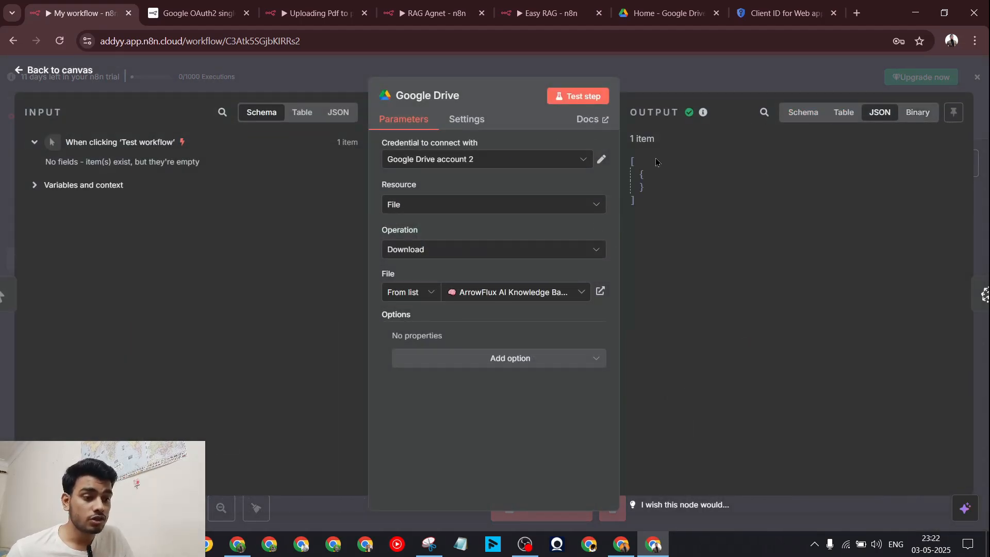
{"action": "double_click", "coordinate": [645, 138]}
{"action": "left_click", "coordinate": [843, 113]}
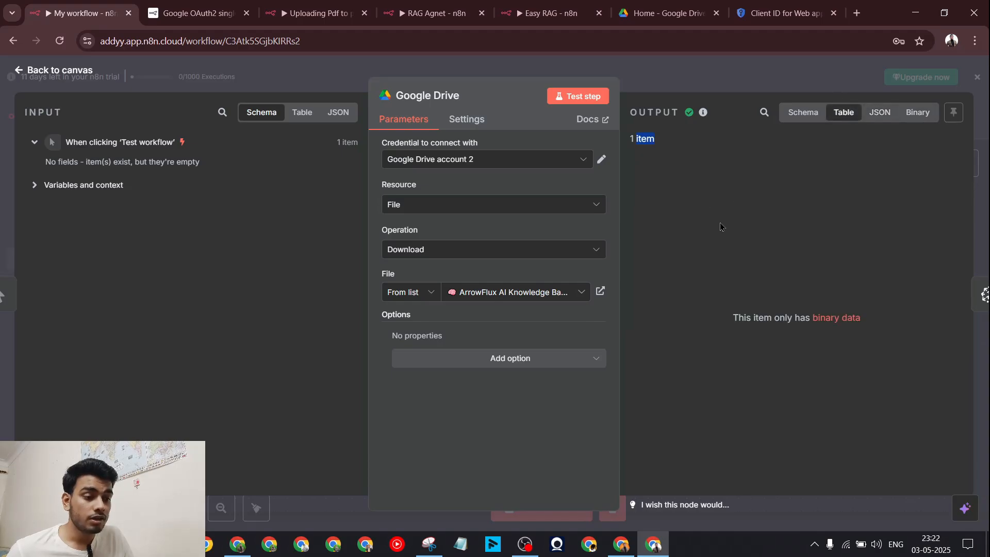
{"action": "left_click", "coordinate": [922, 116]}
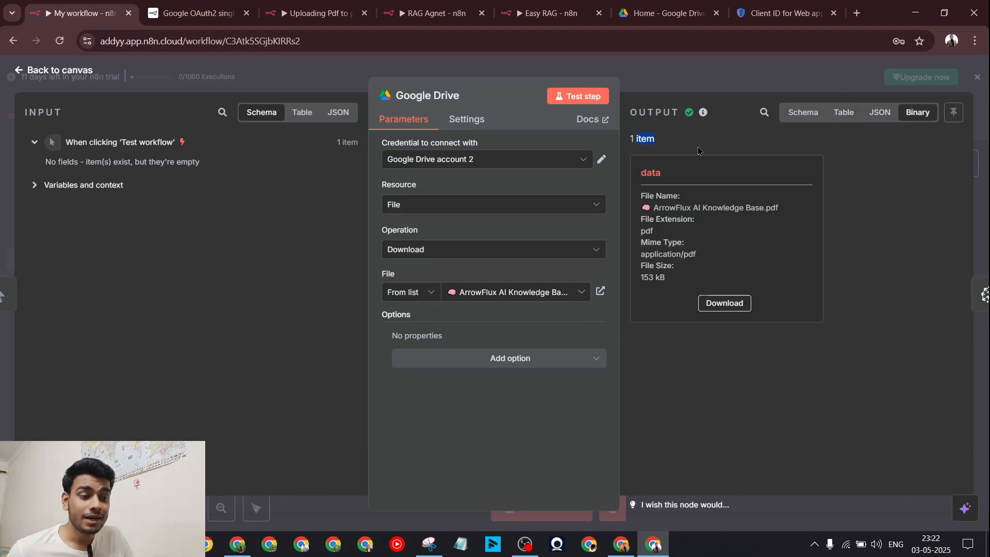
{"action": "left_click", "coordinate": [773, 65]}
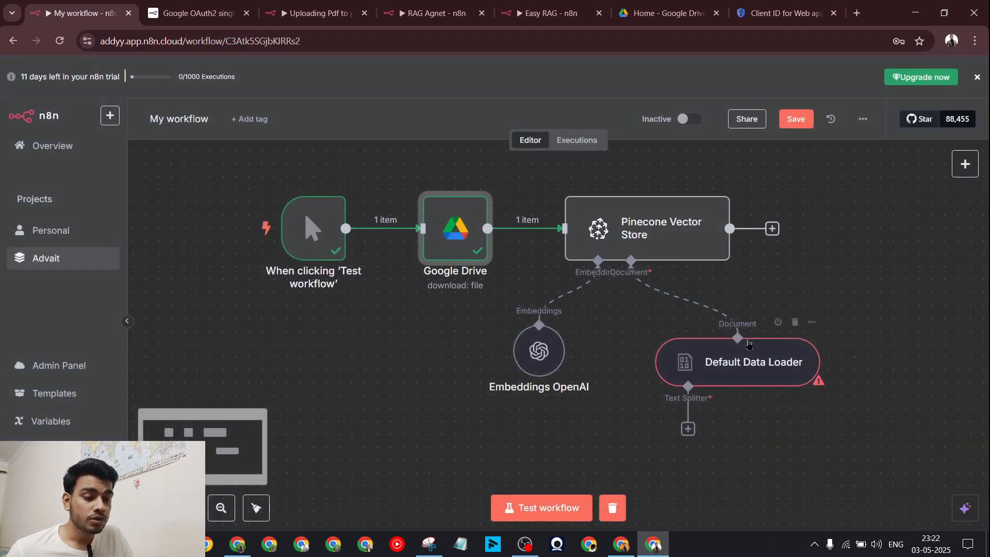
Step: Keep the loader on Load All Input Data with automatic mime-type format detection
{"action": "double_click", "coordinate": [748, 356]}
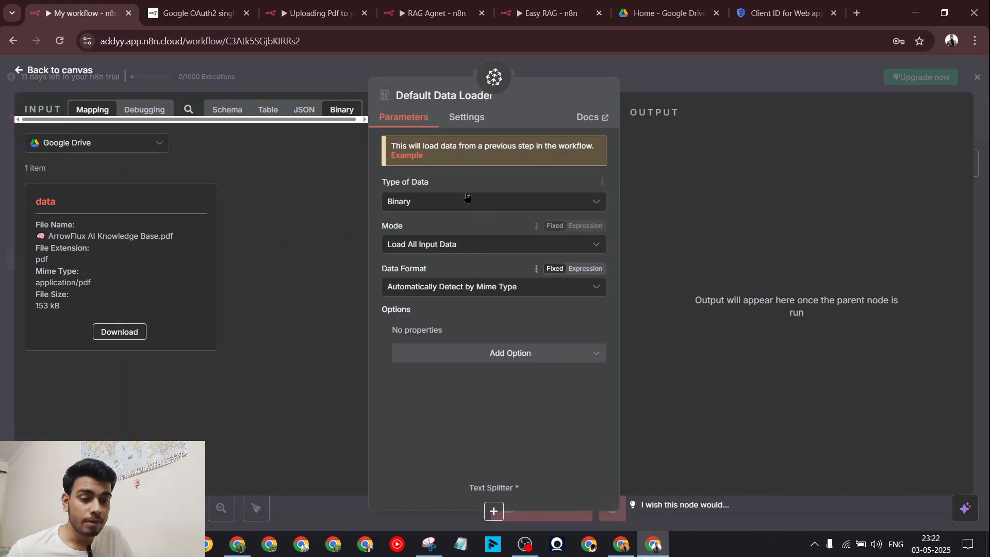
{"action": "left_click", "coordinate": [467, 248]}
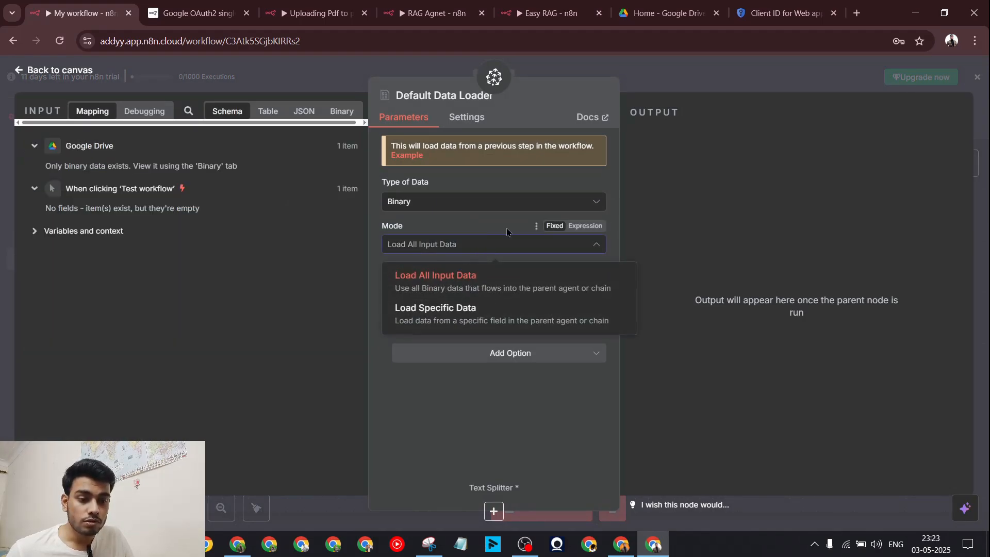
{"action": "left_click", "coordinate": [499, 242]}
{"action": "left_click", "coordinate": [498, 244]}
{"action": "left_click", "coordinate": [489, 229]}
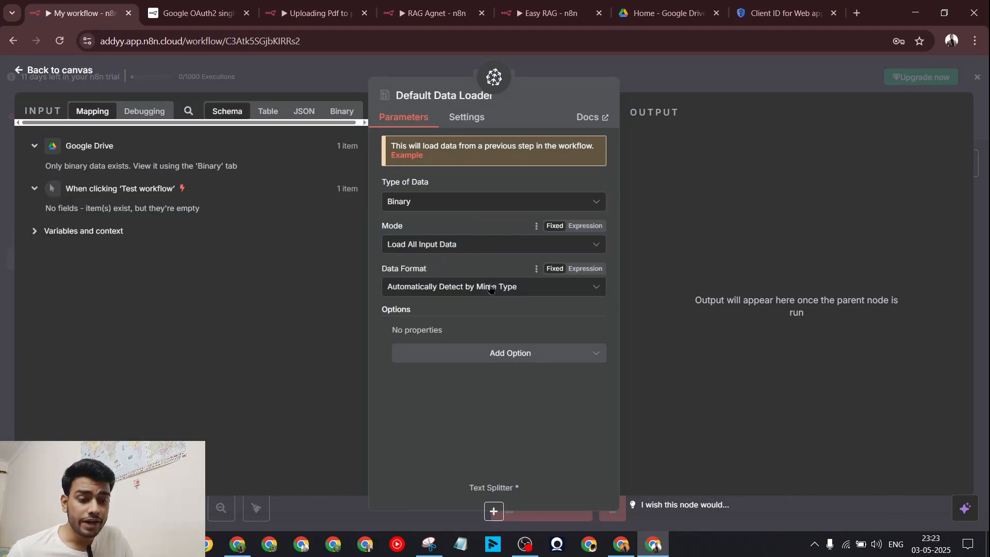
{"action": "left_click", "coordinate": [491, 288]}
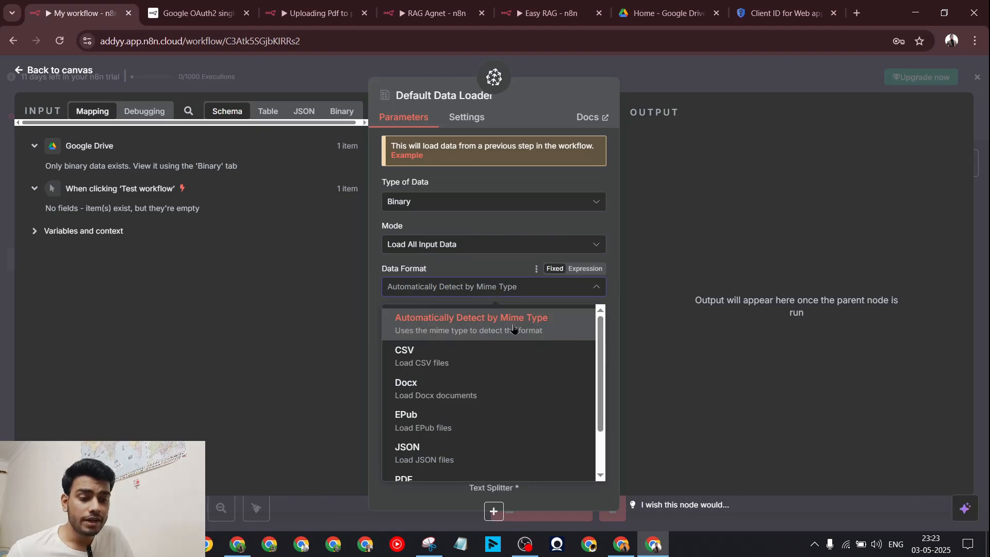
{"action": "left_click", "coordinate": [498, 267]}
{"action": "left_click", "coordinate": [700, 82]}
{"action": "scroll", "coordinate": [822, 326], "scroll_direction": "down", "scroll_amount": 1}
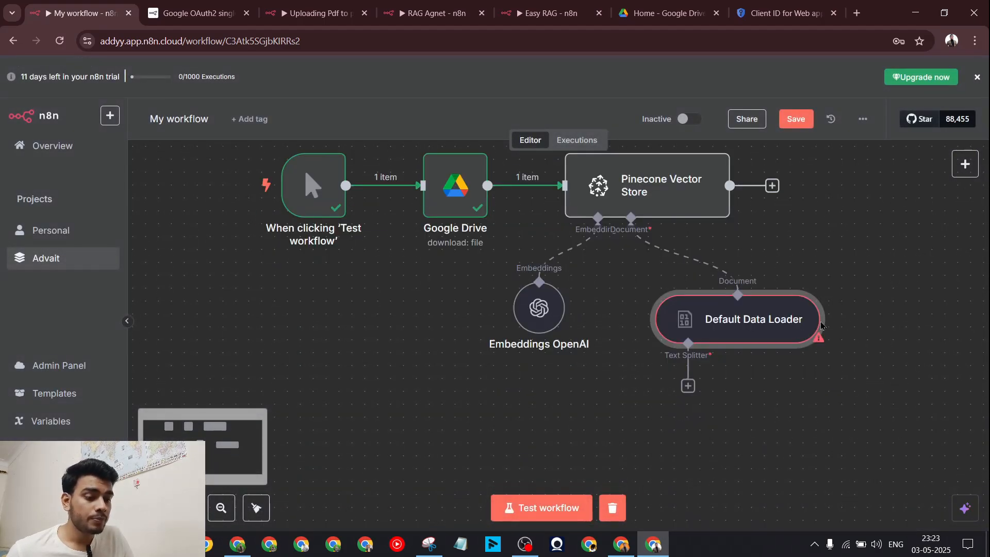
Step: Attach a Recursive Character Text Splitter to the Default Data Loader
{"action": "left_click", "coordinate": [688, 386]}
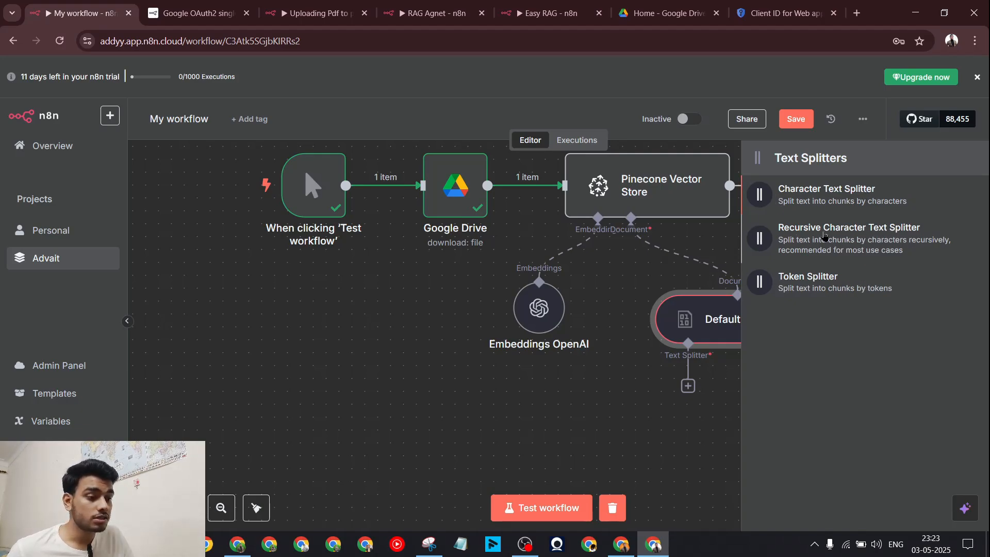
{"action": "left_click", "coordinate": [825, 236]}
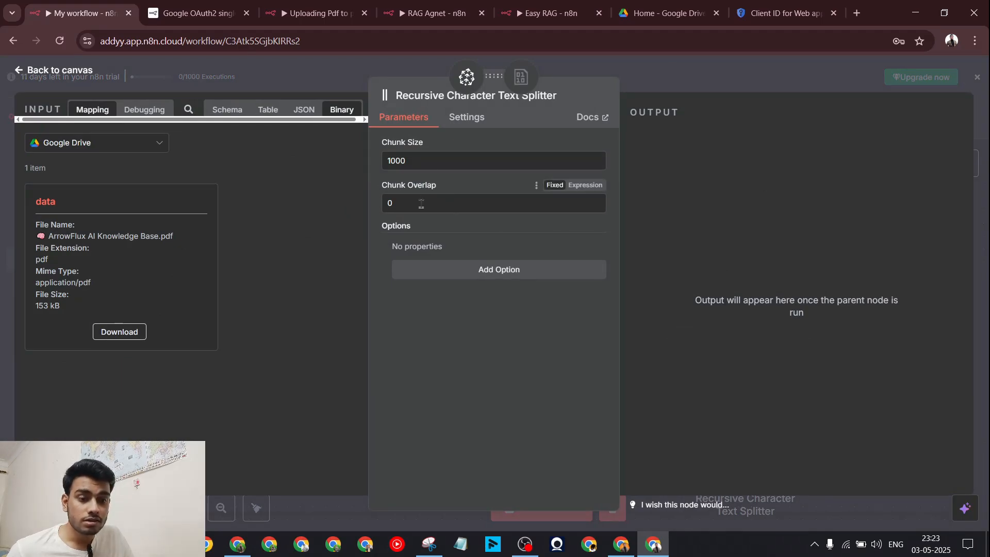
{"action": "key", "text": "Escape"}
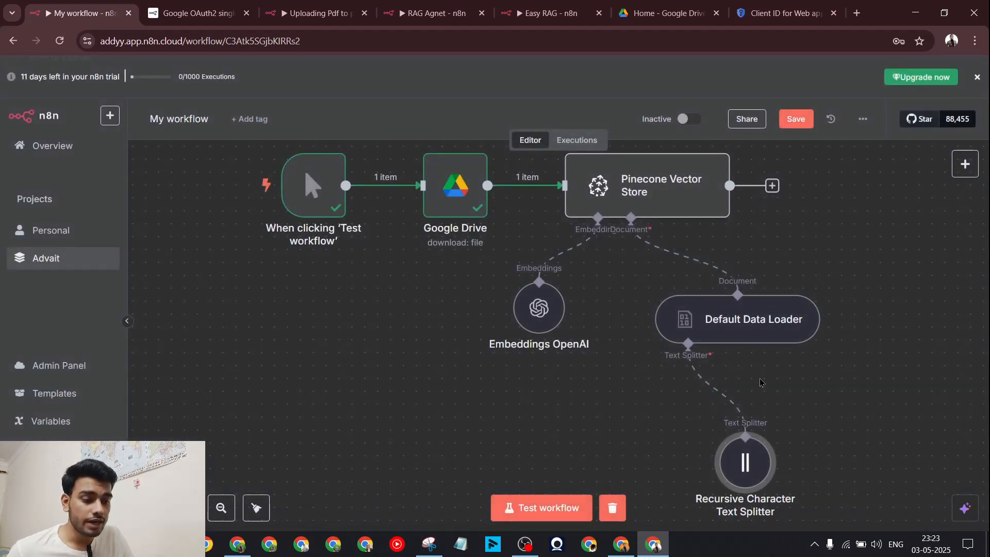
Step: Rename the workflow to 'Upload kb to database'
{"action": "scroll", "coordinate": [869, 389], "scroll_direction": "down", "scroll_amount": 2}
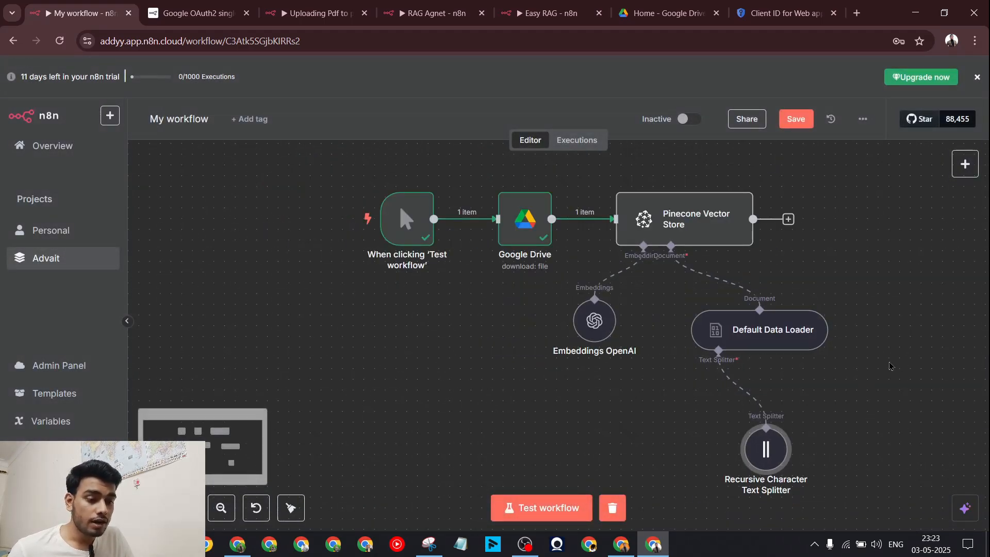
{"action": "scroll", "coordinate": [892, 366], "scroll_direction": "right", "scroll_amount": 1}
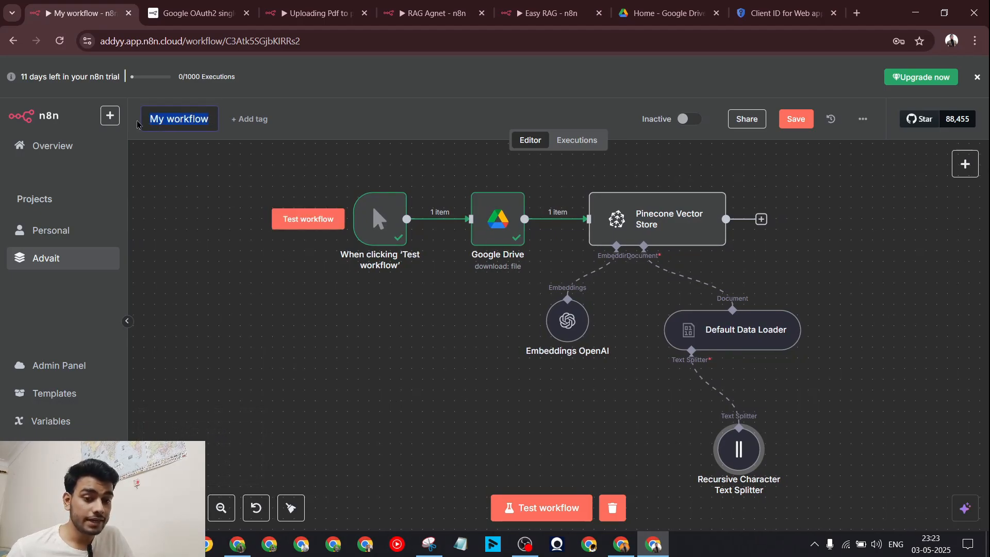
{"action": "type", "text": "U"}
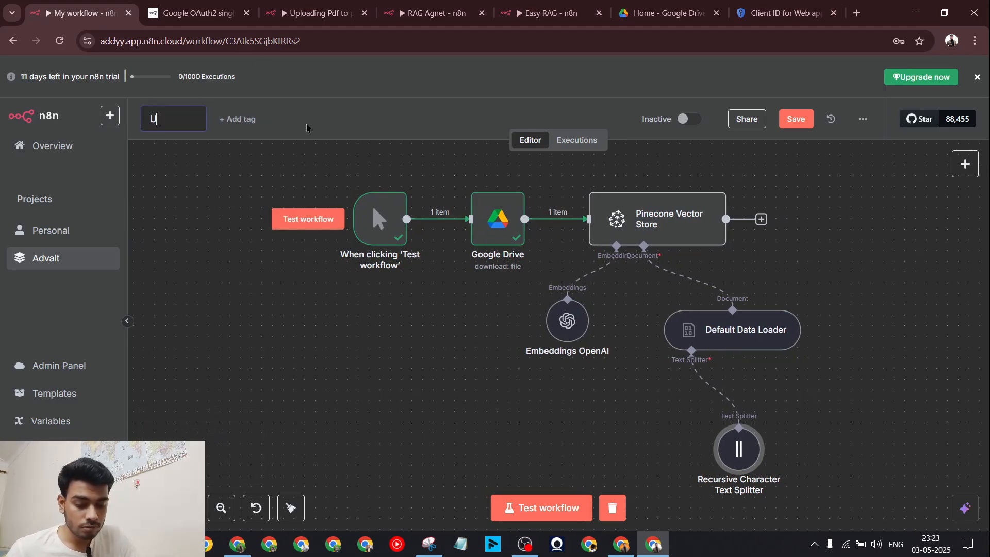
{"action": "type", "text": "pload k"}
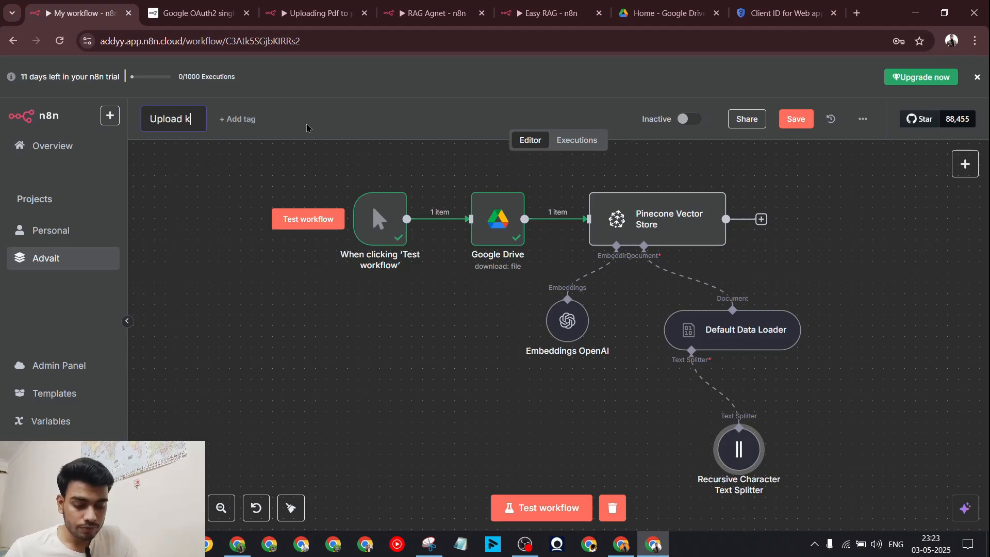
{"action": "type", "text": "b to database"}
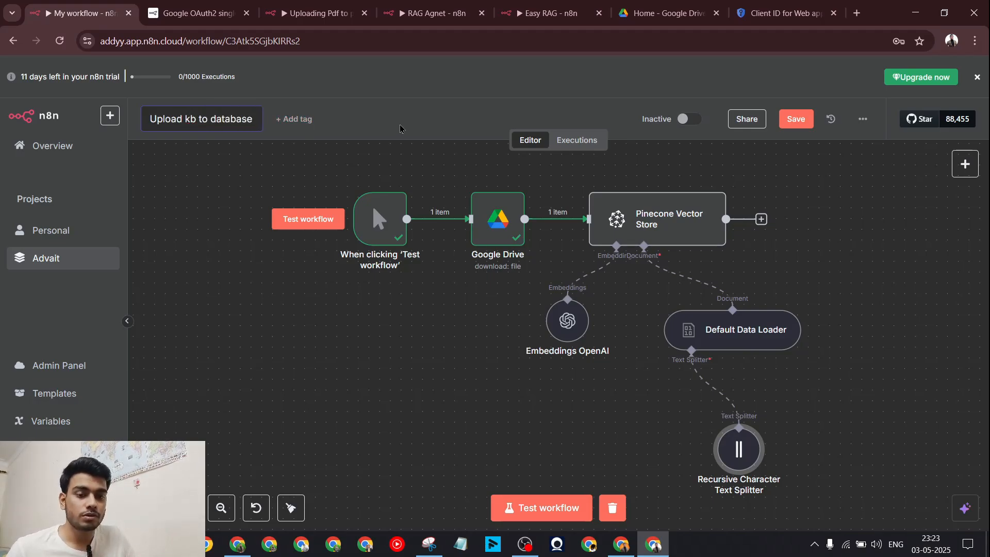
{"action": "key", "text": "Return"}
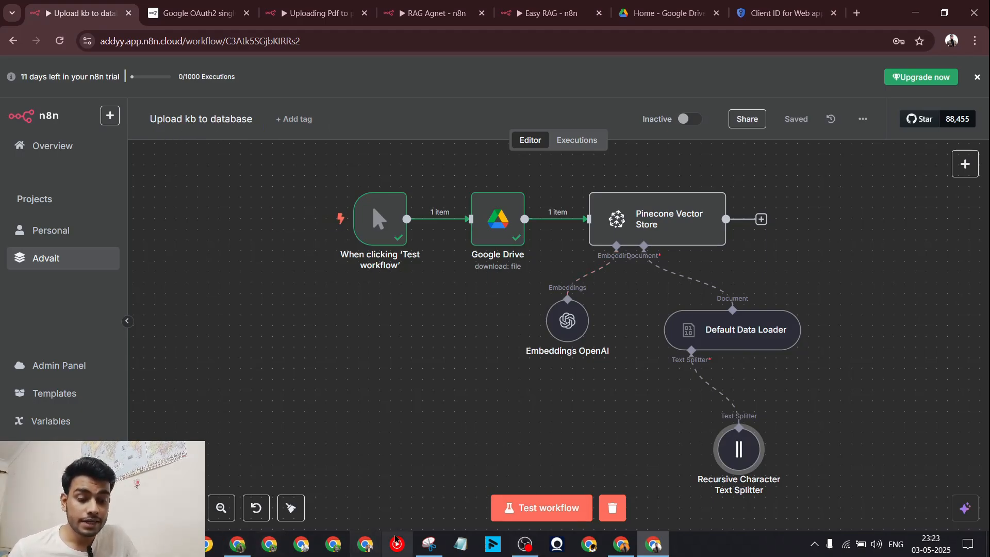
Step: Review the ragsetupp index's namespaces, metrics and configuration, confirming 0 records in the default namespace
{"action": "left_click", "coordinate": [173, 544]}
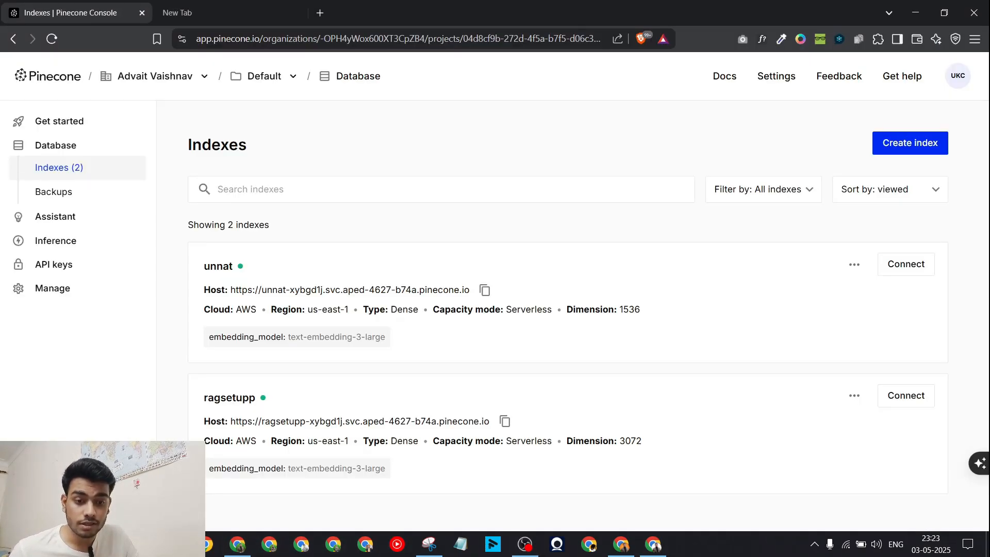
{"action": "left_click", "coordinate": [354, 415]}
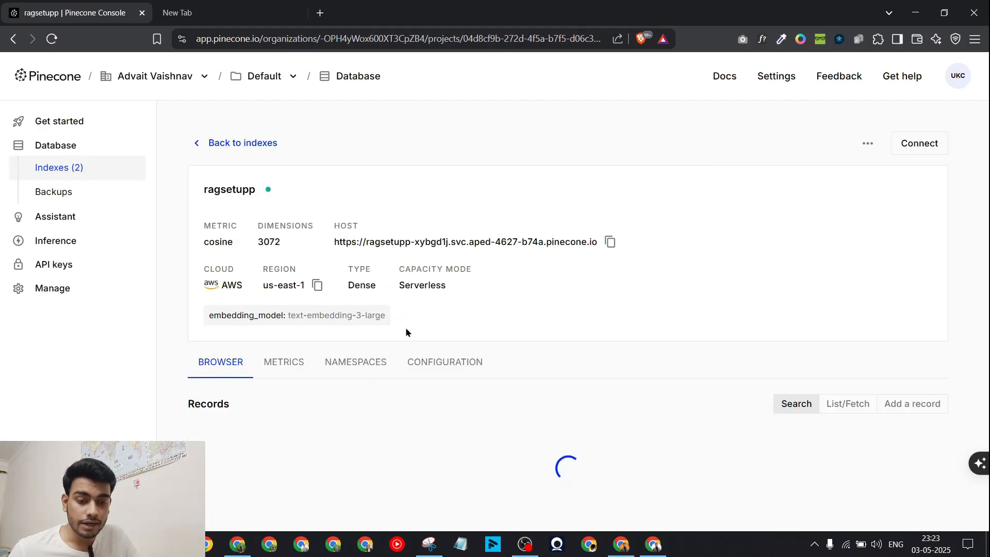
{"action": "left_click", "coordinate": [355, 363]}
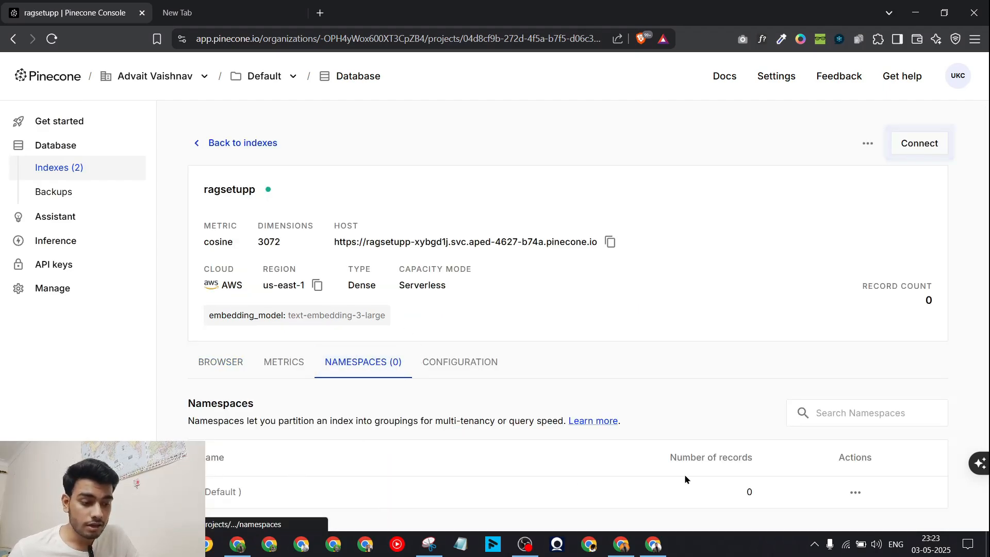
{"action": "left_click_drag", "start_coordinate": [198, 451], "coordinate": [370, 488]}
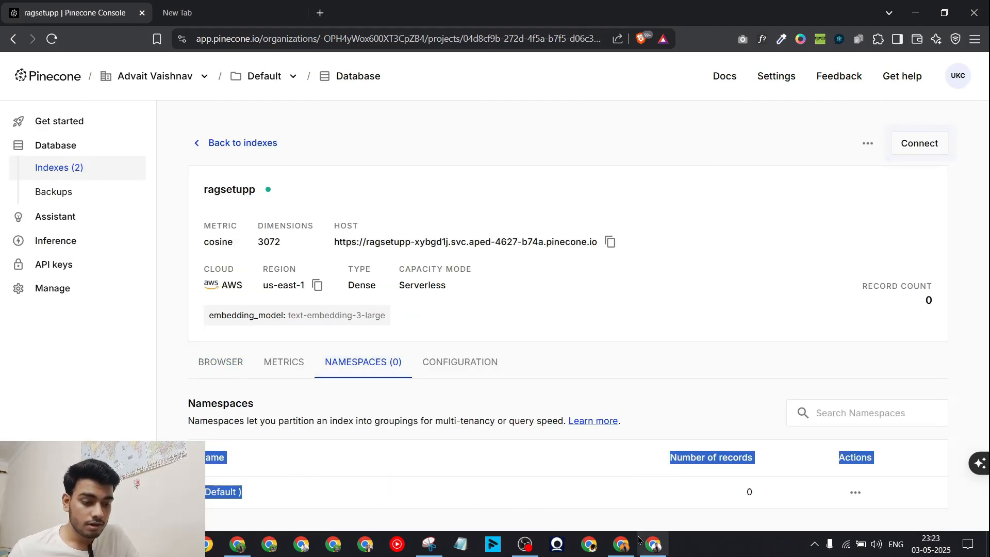
{"action": "left_click_drag", "start_coordinate": [196, 452], "coordinate": [784, 492]}
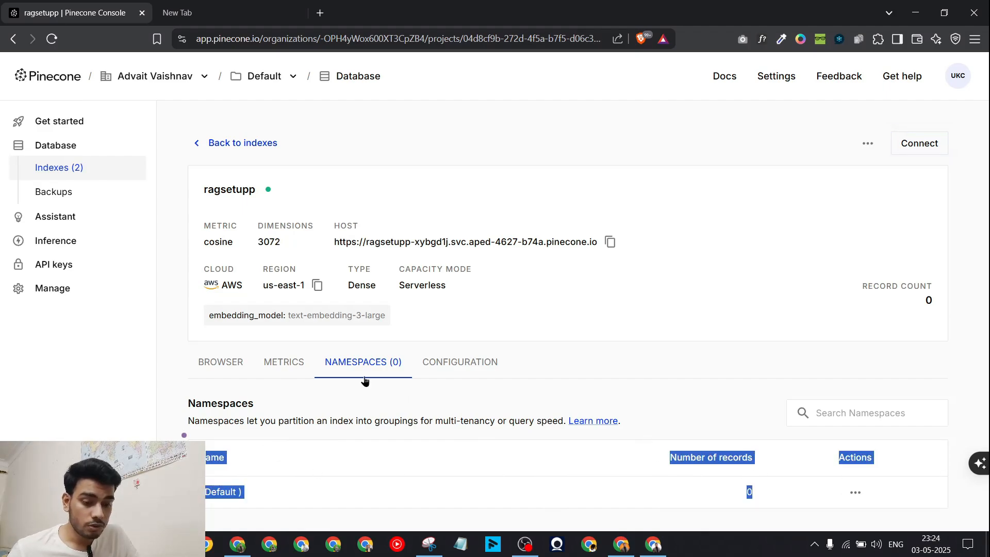
{"action": "left_click", "coordinate": [203, 368]}
{"action": "left_click", "coordinate": [203, 367]}
{"action": "left_click", "coordinate": [293, 363]}
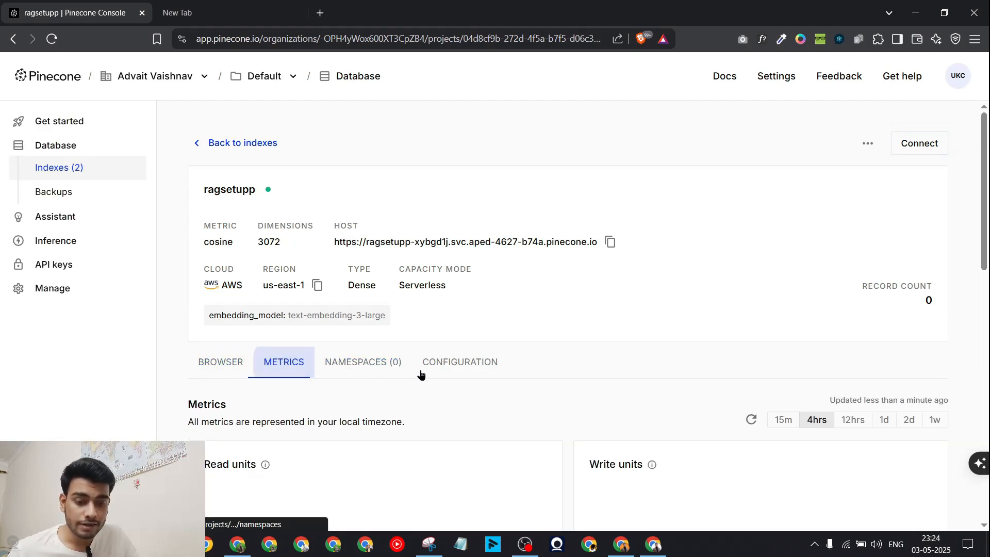
{"action": "left_click", "coordinate": [476, 371]}
{"action": "left_click", "coordinate": [355, 364]}
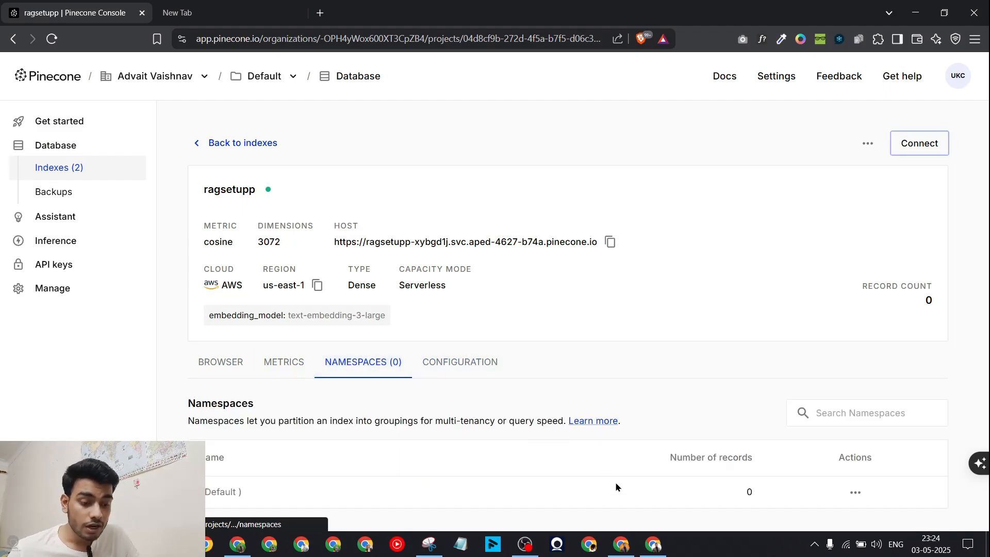
{"action": "left_click", "coordinate": [628, 553]}
{"action": "left_click", "coordinate": [655, 545]}
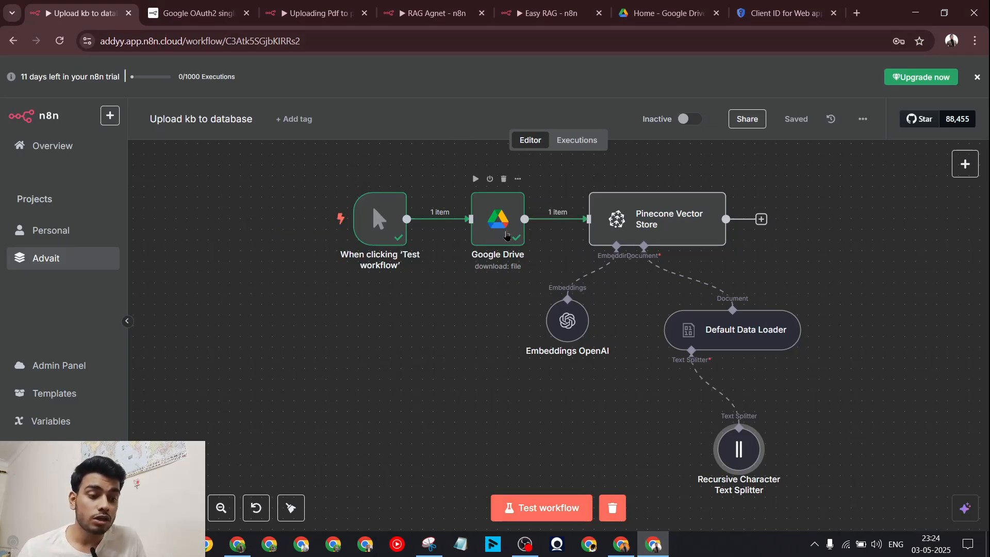
Step: Test the ingestion workflow and read the Pinecone step's 1536-vs-3072 dimension mismatch error
{"action": "mouse_move", "coordinate": [664, 279]}
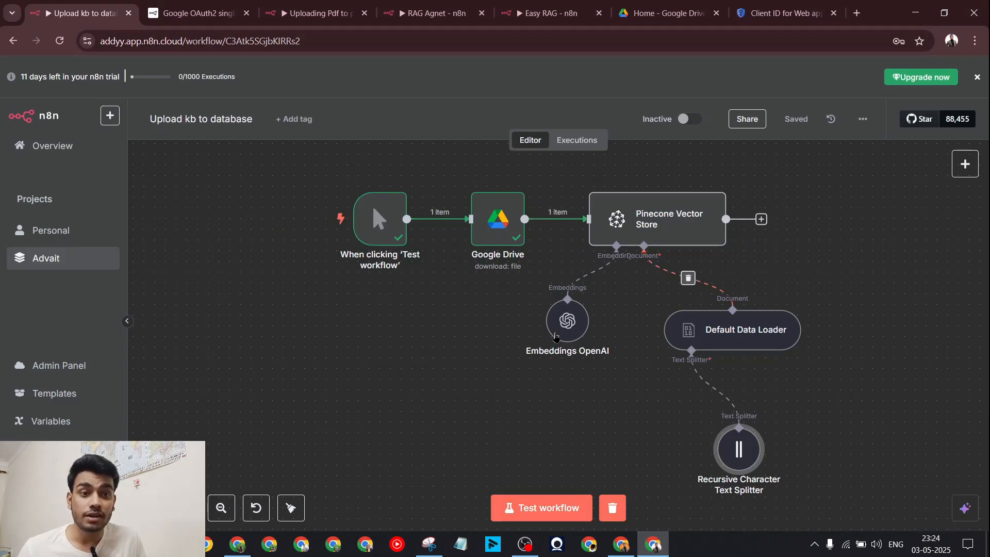
{"action": "left_click", "coordinate": [526, 511]}
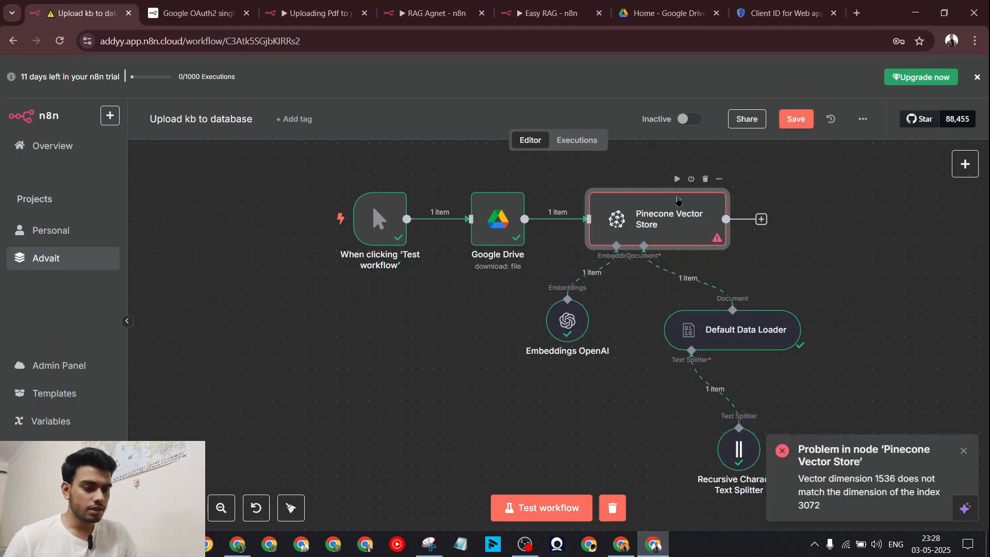
{"action": "double_click", "coordinate": [655, 229]}
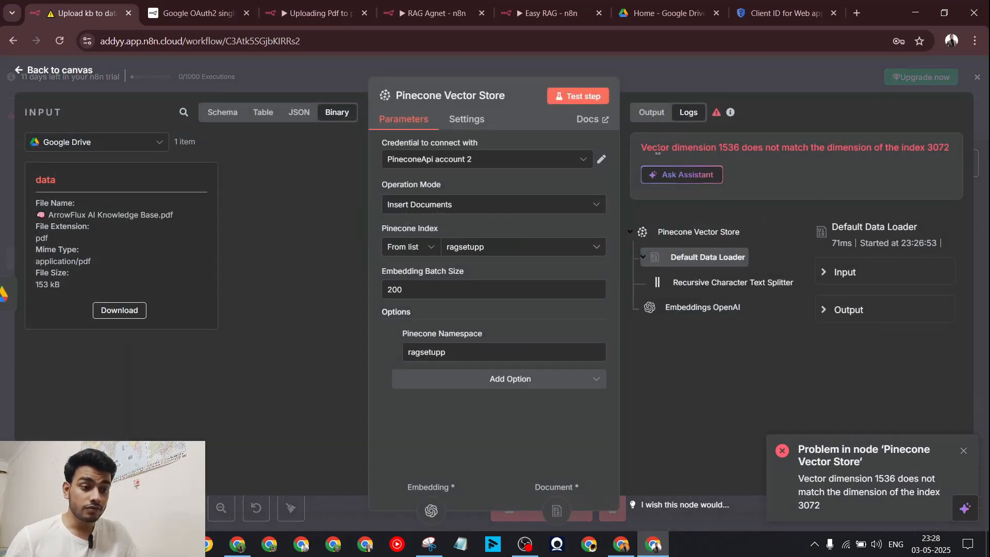
{"action": "left_click_drag", "start_coordinate": [647, 149], "coordinate": [795, 160]}
{"action": "left_click", "coordinate": [725, 148]}
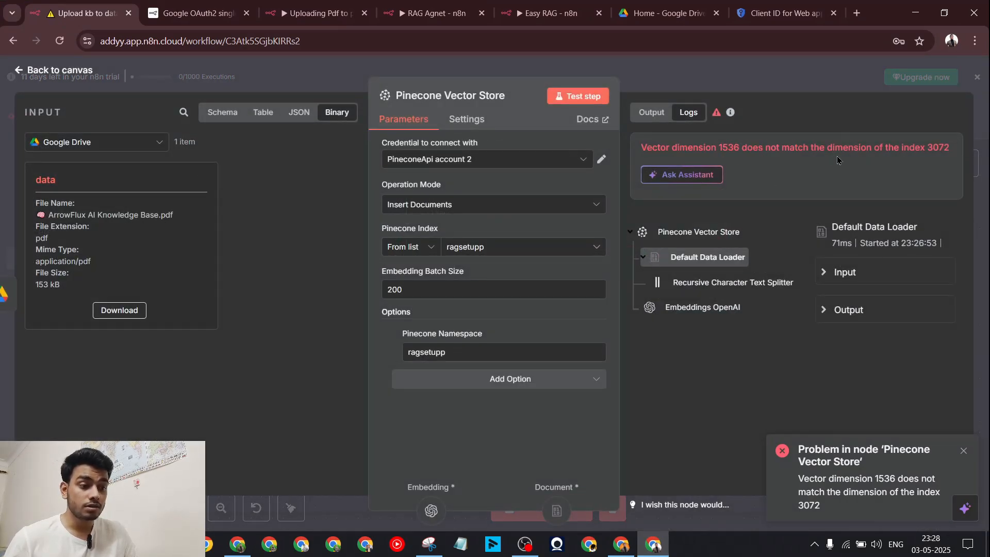
{"action": "left_click", "coordinate": [237, 544]}
Step: Compare the ragsetupp index's 3072 dimension against the dimension error in n8n
{"action": "left_click", "coordinate": [173, 545]}
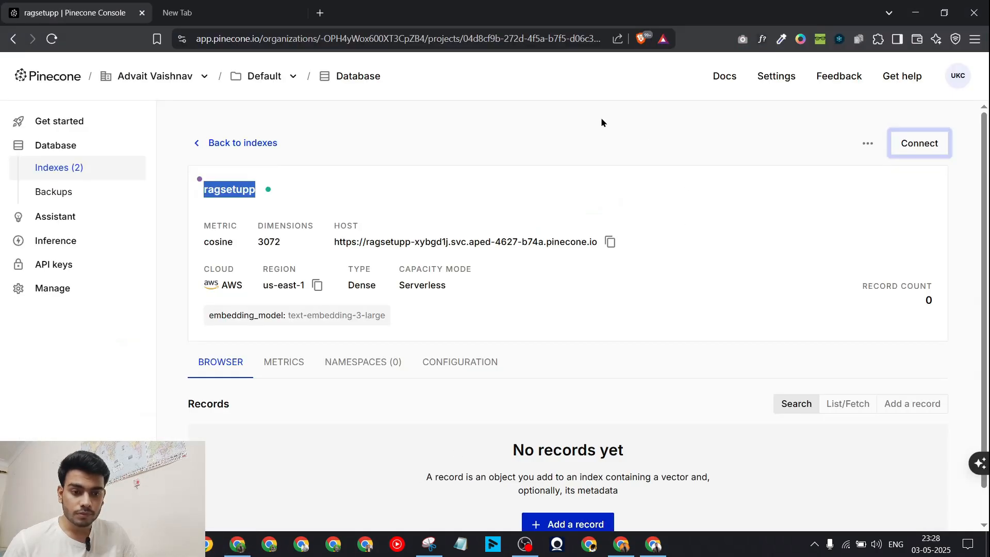
{"action": "left_click", "coordinate": [409, 215]}
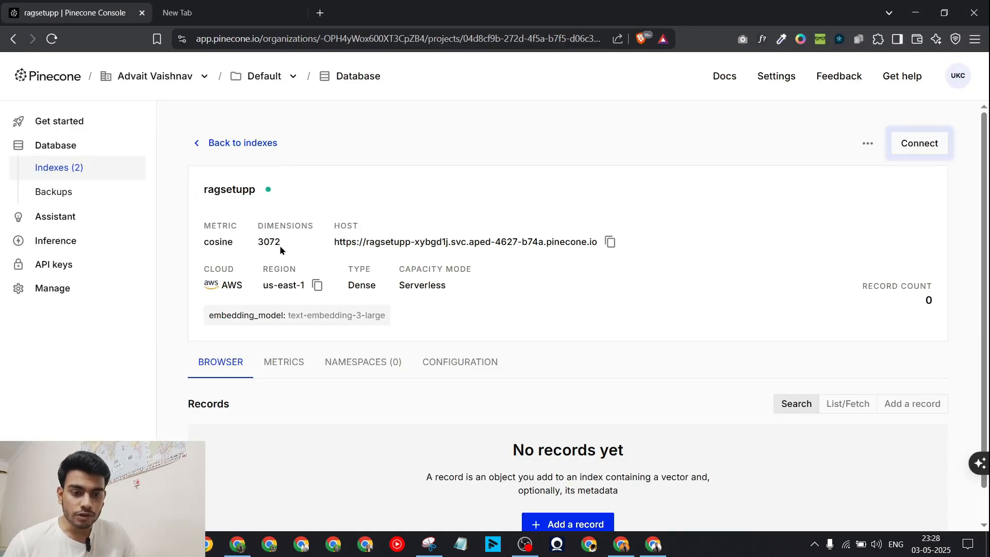
{"action": "double_click", "coordinate": [257, 239]}
{"action": "left_click", "coordinate": [654, 544]}
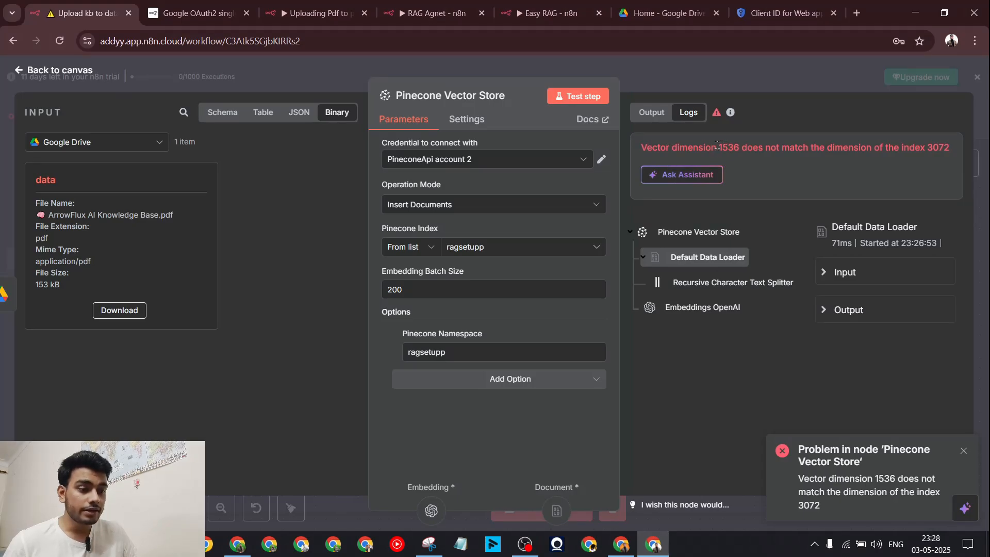
{"action": "left_click", "coordinate": [173, 544]}
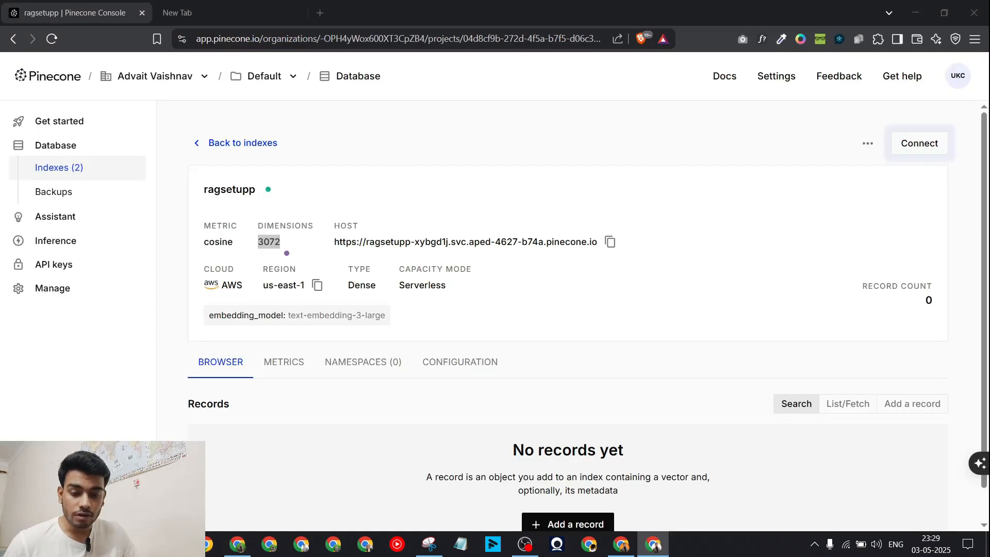
{"action": "left_click", "coordinate": [395, 219]}
Step: Delete the ragsetupp index, confirming by entering its name 'ragsetupp'
{"action": "left_click", "coordinate": [867, 144]}
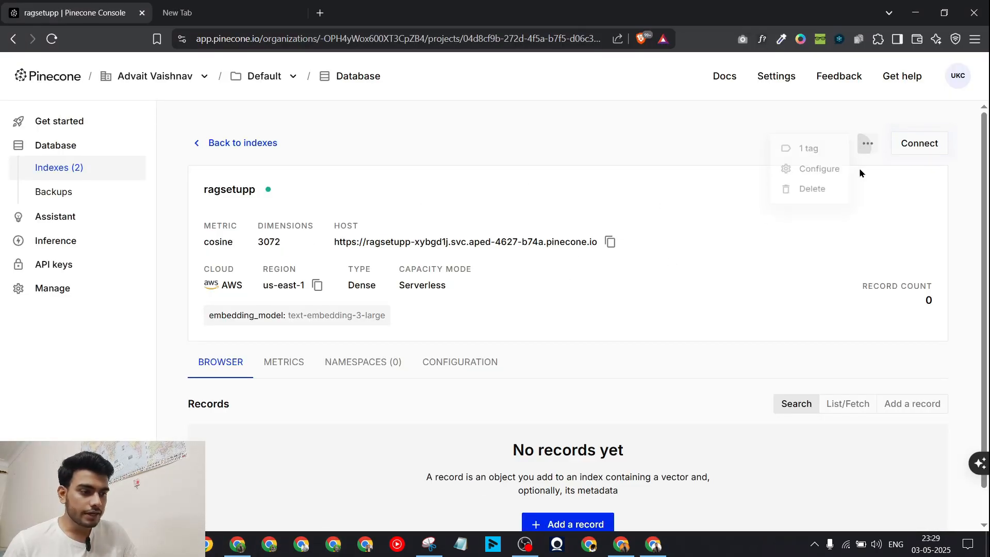
{"action": "left_click", "coordinate": [805, 175]}
{"action": "left_click", "coordinate": [870, 143]}
{"action": "left_click", "coordinate": [833, 181]}
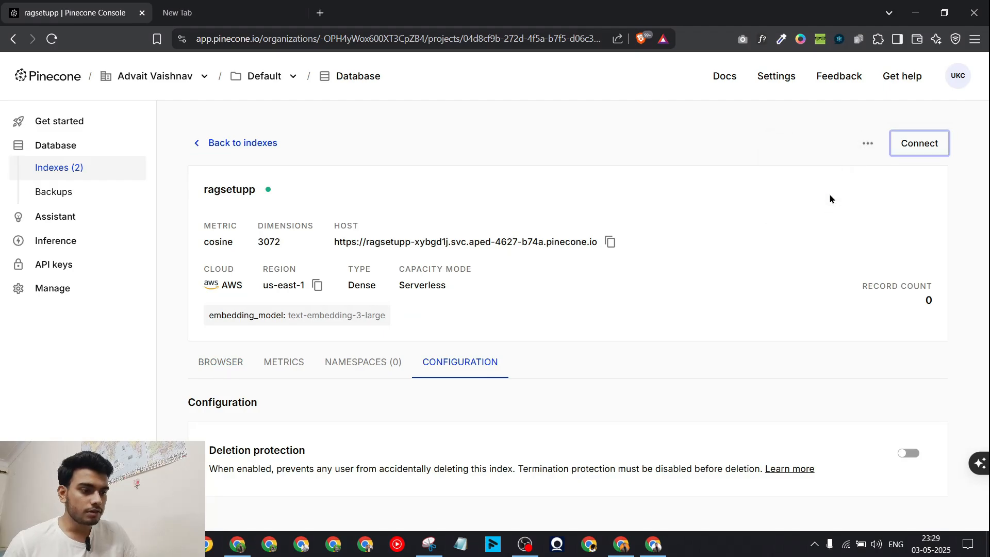
{"action": "left_click", "coordinate": [871, 148]}
{"action": "left_click", "coordinate": [836, 196]}
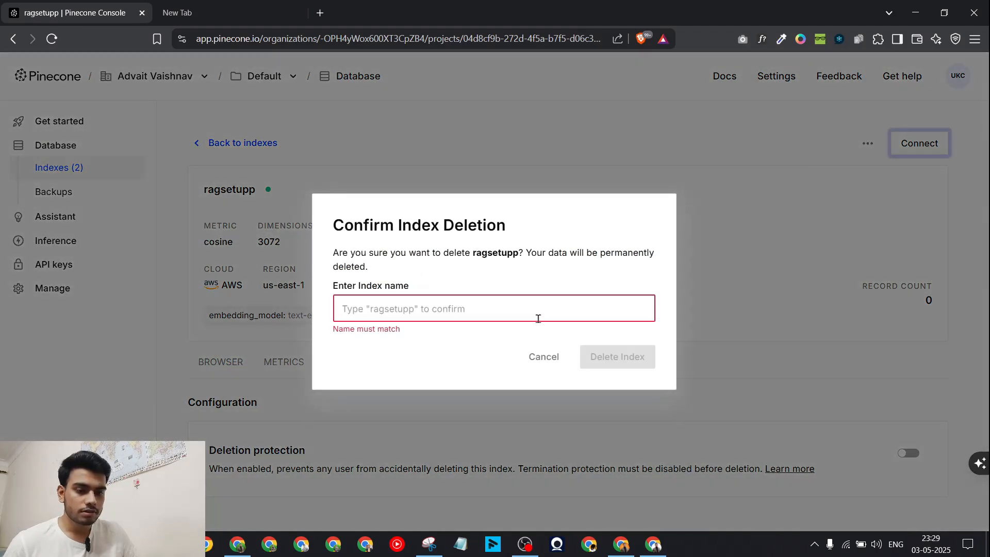
{"action": "type", "text": "rag"}
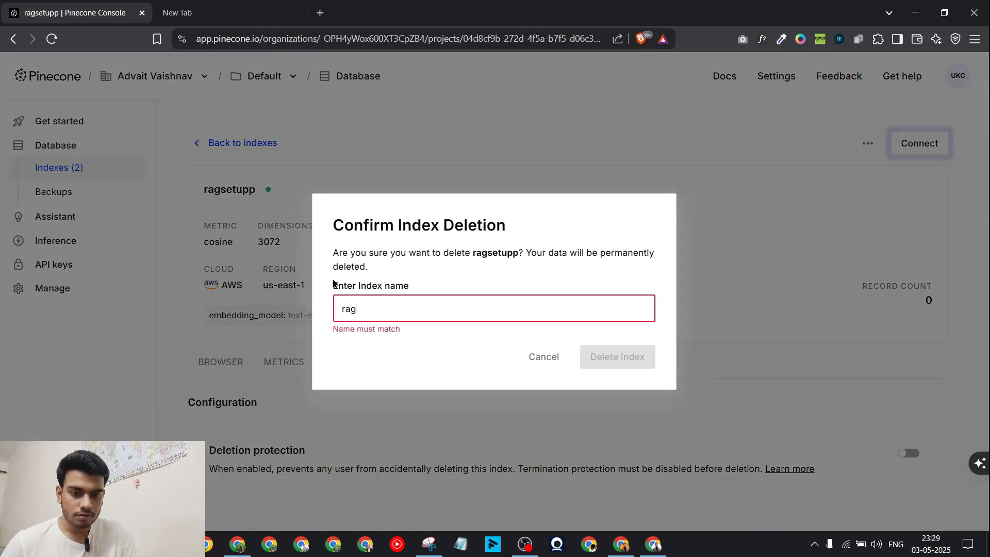
{"action": "type", "text": "setupp"}
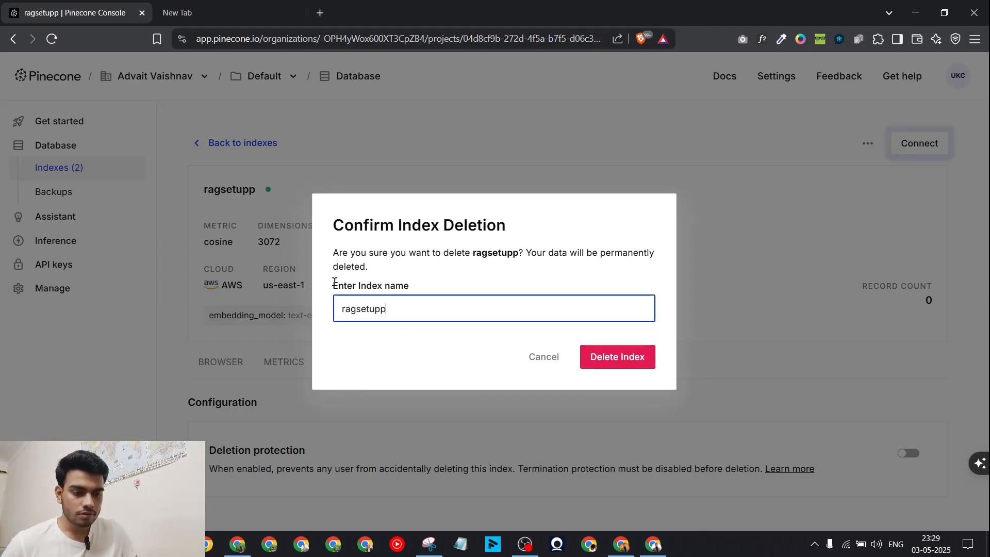
{"action": "left_click", "coordinate": [598, 358]}
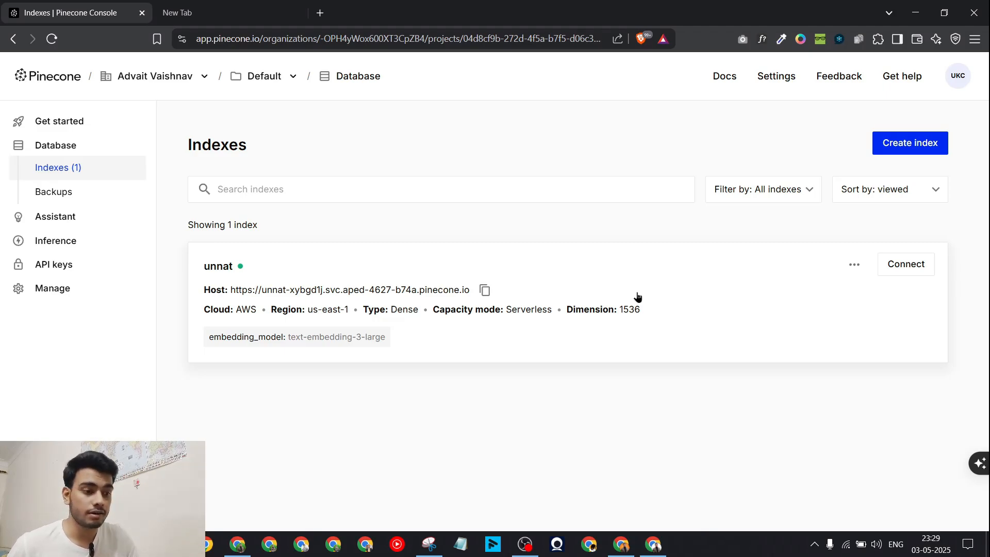
Step: Name a new index 'ragg' and pick text-embedding-3-small (1536) over the 3072-dimension large model
{"action": "left_click", "coordinate": [910, 143]}
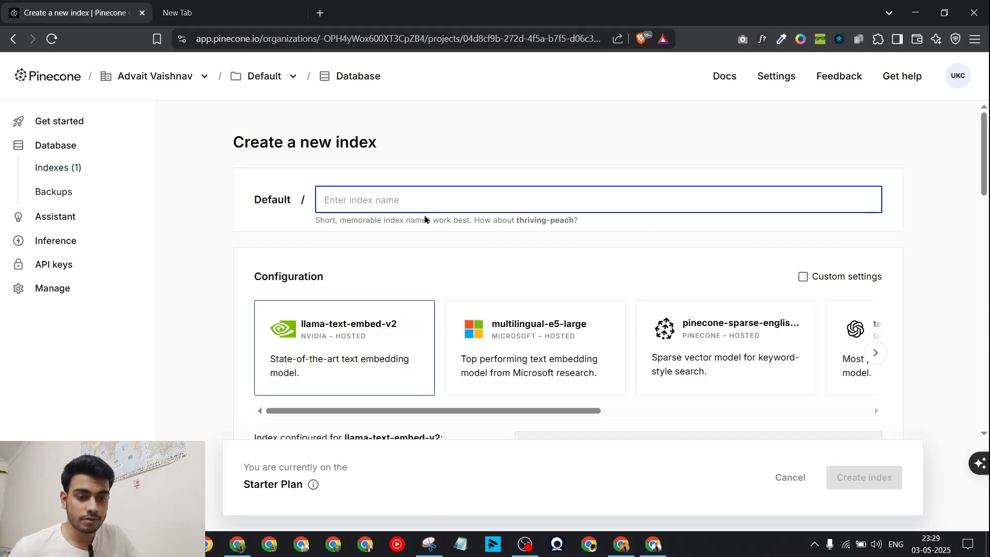
{"action": "type", "text": "ragg"}
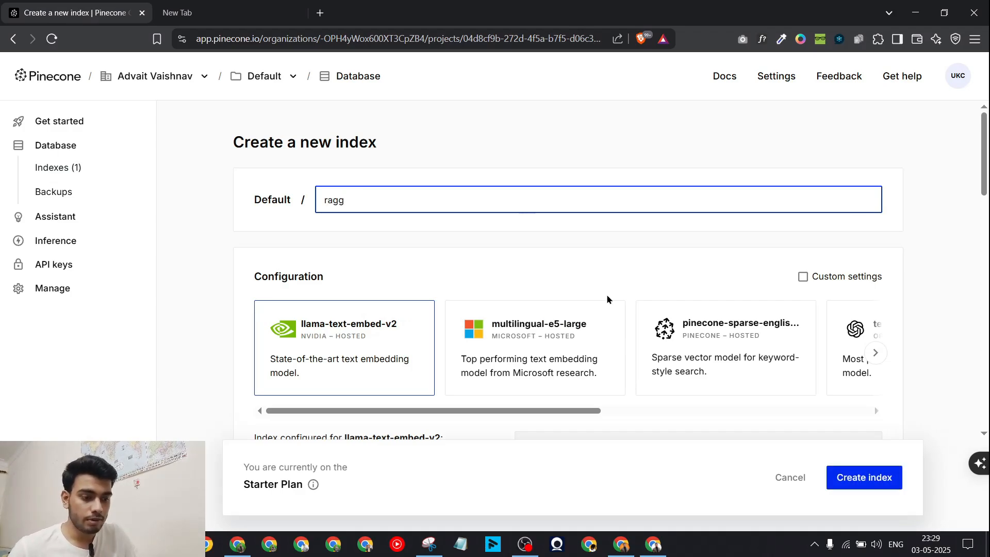
{"action": "scroll", "coordinate": [655, 330], "scroll_direction": "right", "scroll_amount": 5}
{"action": "left_click", "coordinate": [577, 341]}
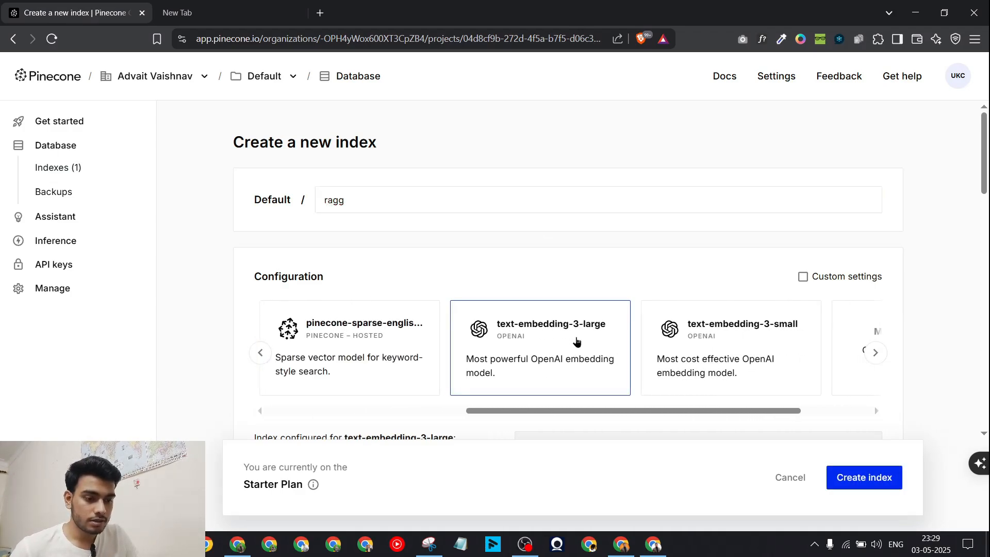
{"action": "left_click", "coordinate": [743, 369]}
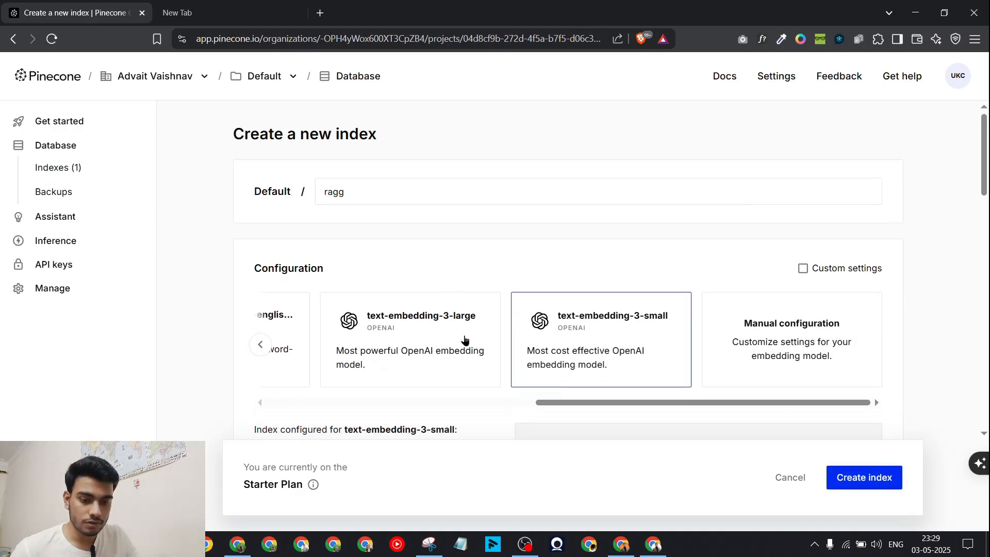
{"action": "scroll", "coordinate": [457, 347], "scroll_direction": "down", "scroll_amount": 3}
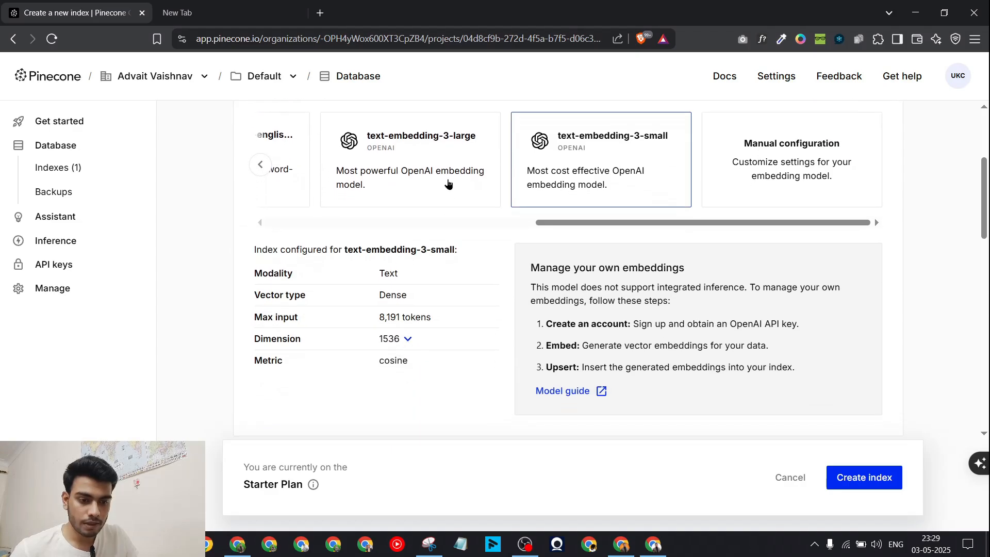
{"action": "left_click", "coordinate": [449, 182]}
{"action": "left_click", "coordinate": [691, 166]}
Step: Review the cosine, 1536-dimension settings and create the ragg index
{"action": "scroll", "coordinate": [562, 285], "scroll_direction": "up", "scroll_amount": 2}
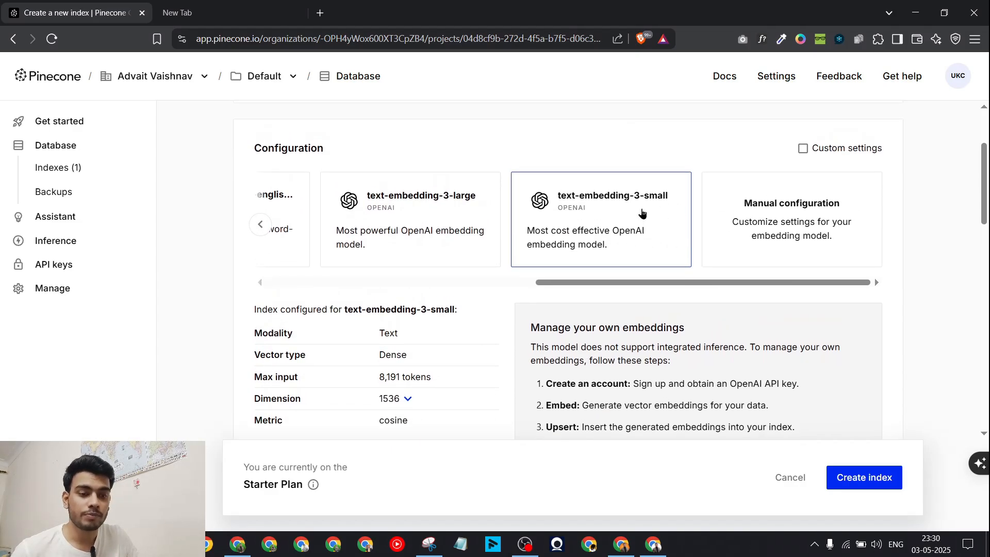
{"action": "scroll", "coordinate": [634, 211], "scroll_direction": "up", "scroll_amount": 1}
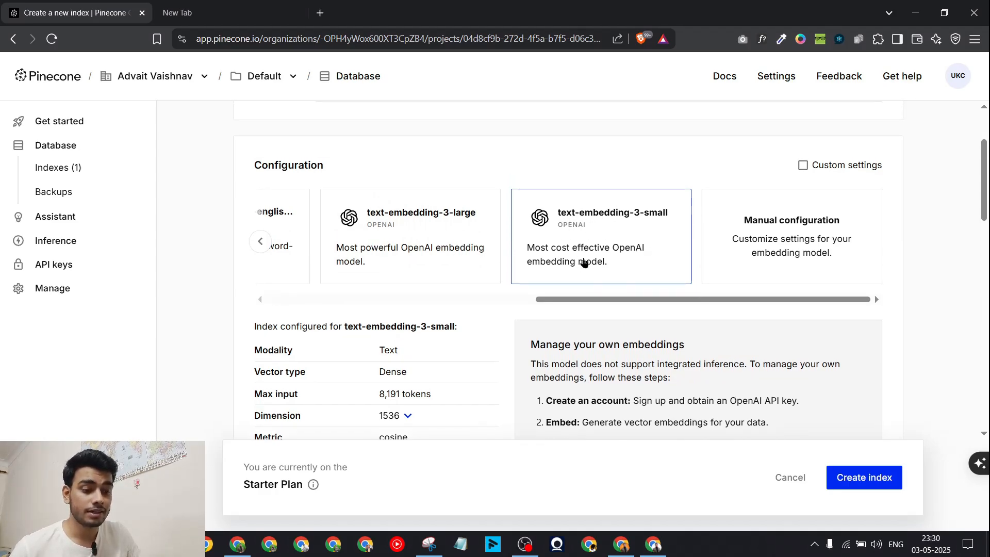
{"action": "scroll", "coordinate": [581, 261], "scroll_direction": "down", "scroll_amount": 3}
{"action": "left_click_drag", "start_coordinate": [261, 334], "coordinate": [369, 345]}
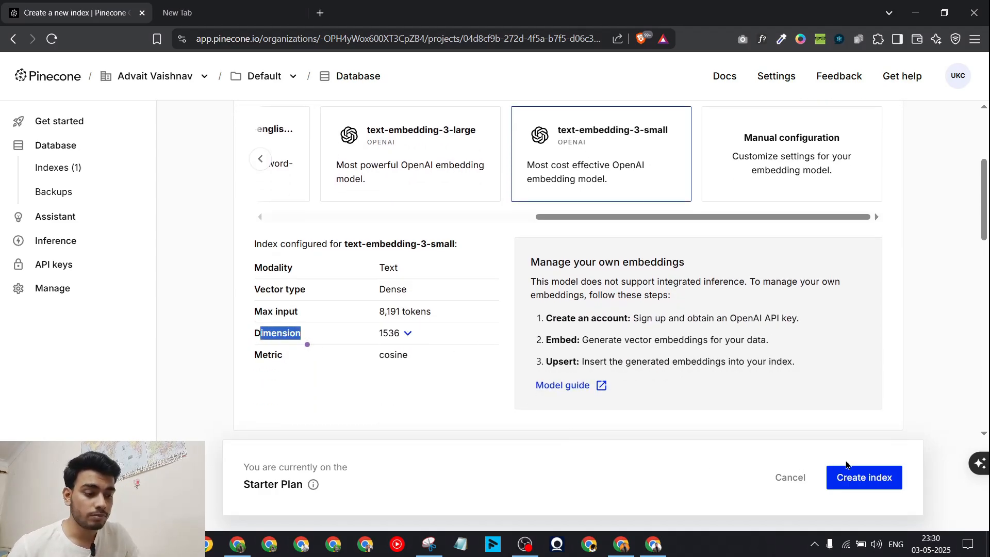
{"action": "left_click", "coordinate": [848, 470]}
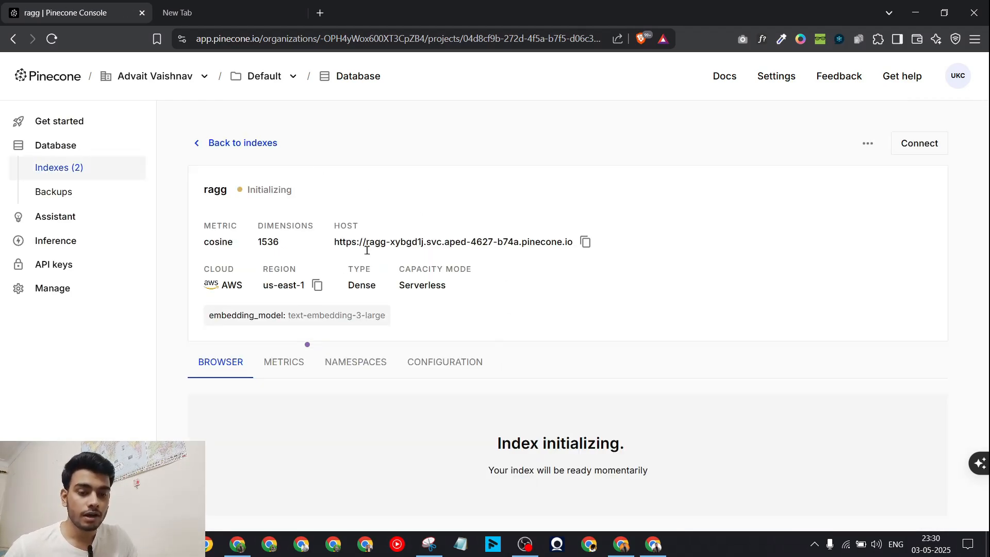
Step: Switch the Pinecone Vector Store node to the ragg index and rerun the workflow, storing 7 items
{"action": "left_click", "coordinate": [207, 143]}
{"action": "left_click", "coordinate": [646, 550]}
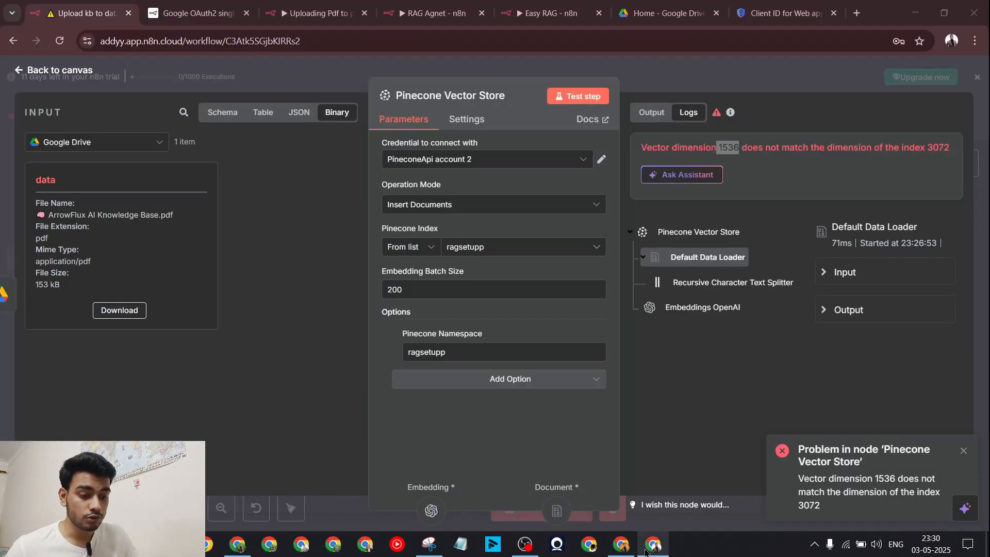
{"action": "key", "text": "Escape"}
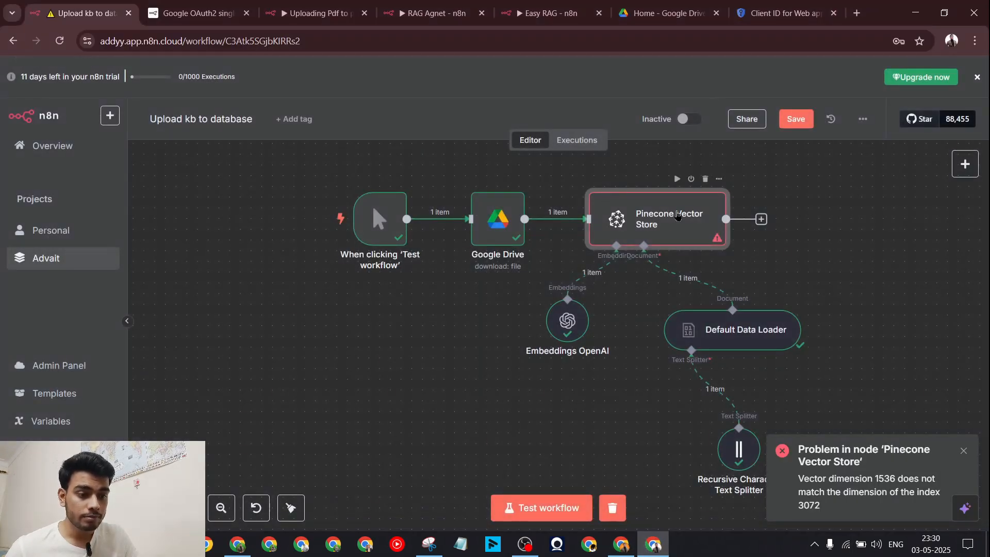
{"action": "double_click", "coordinate": [677, 216]}
{"action": "left_click", "coordinate": [471, 250]}
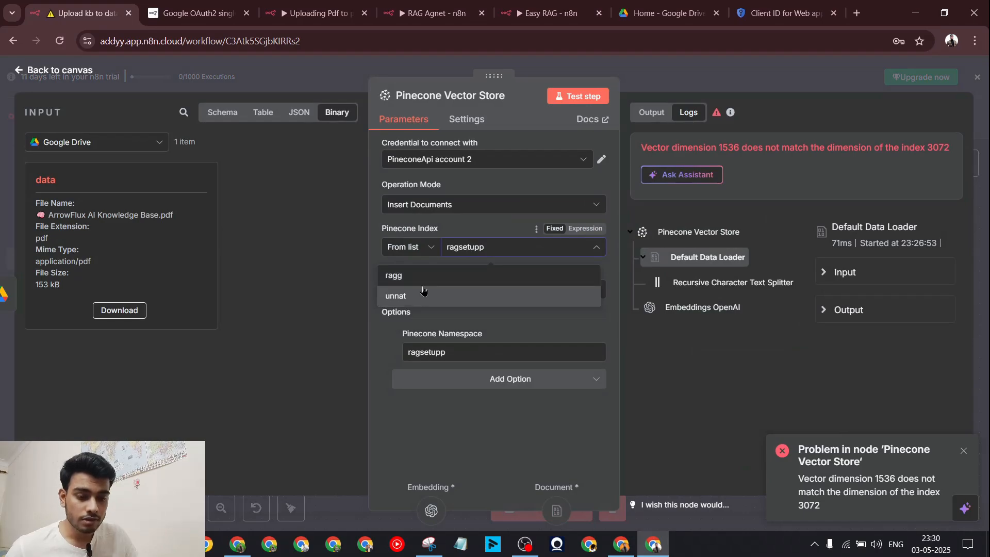
{"action": "left_click", "coordinate": [424, 277]}
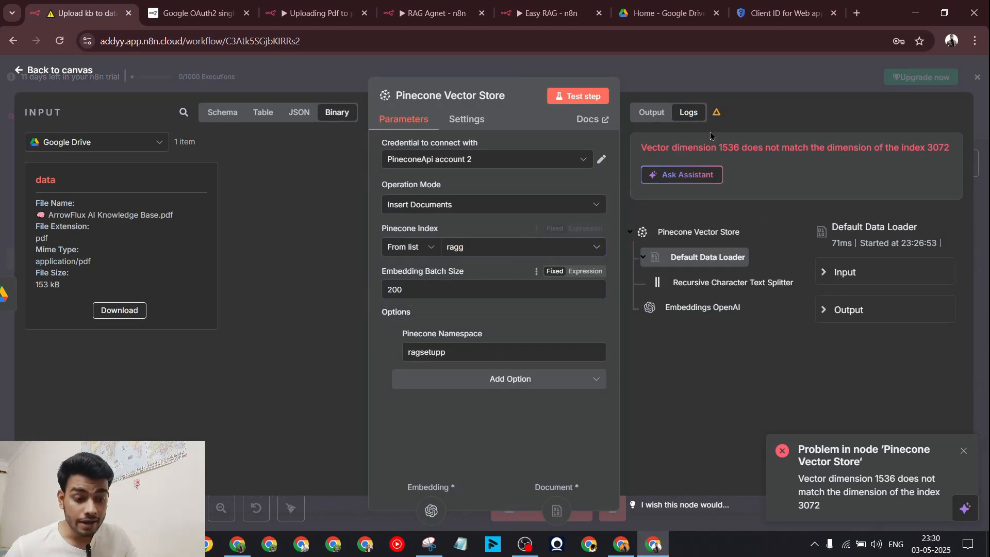
{"action": "left_click", "coordinate": [673, 84]}
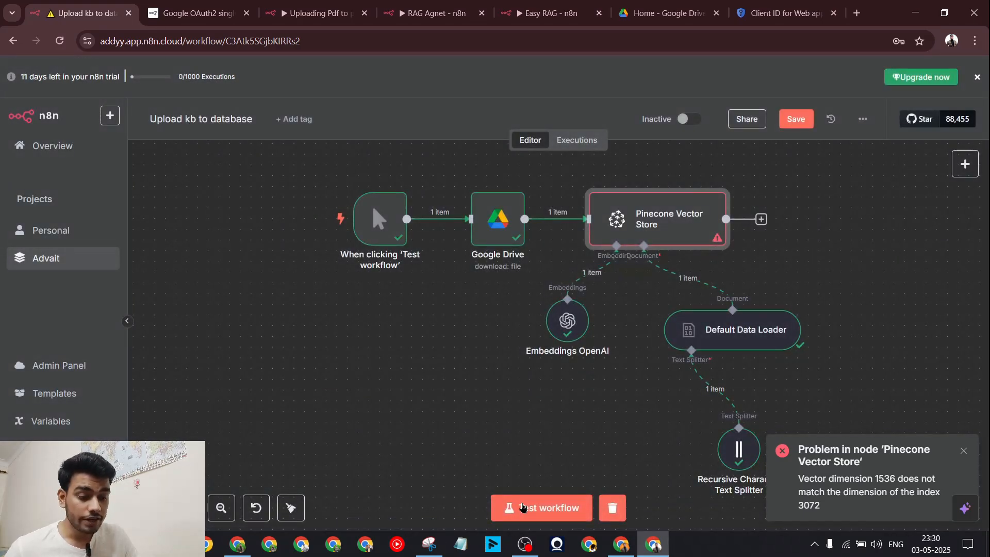
{"action": "scroll", "coordinate": [531, 506], "scroll_direction": "right", "scroll_amount": 2}
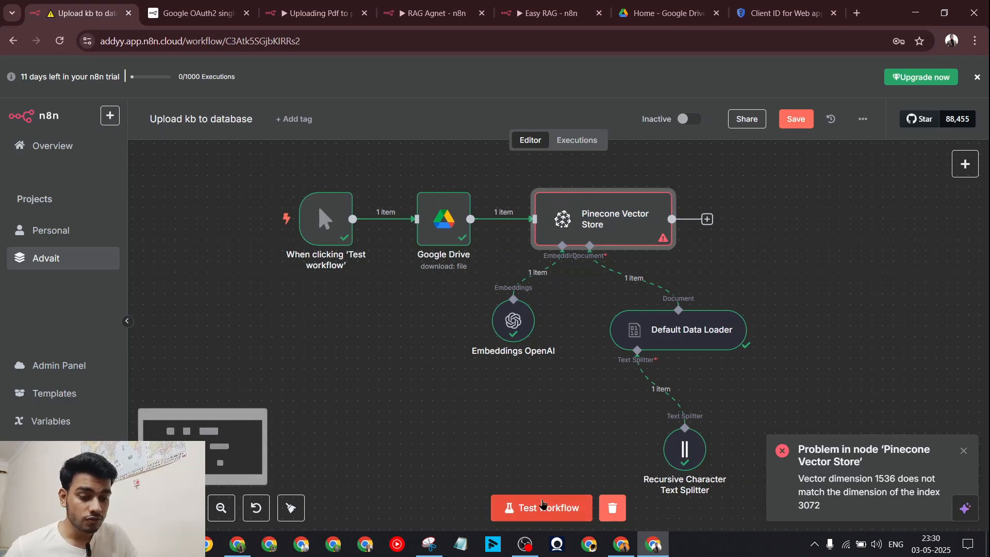
{"action": "left_click", "coordinate": [543, 503]}
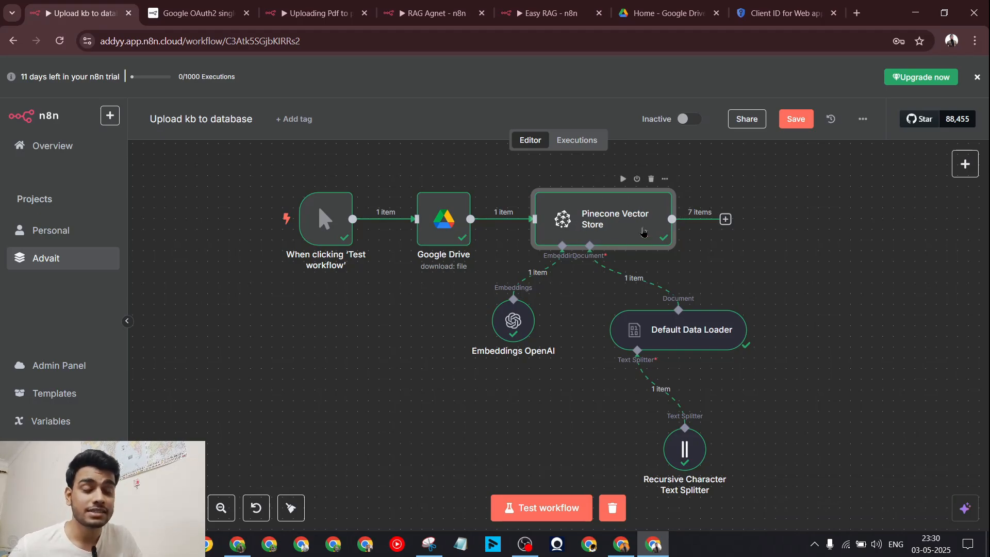
{"action": "key", "text": "alt+Tab"}
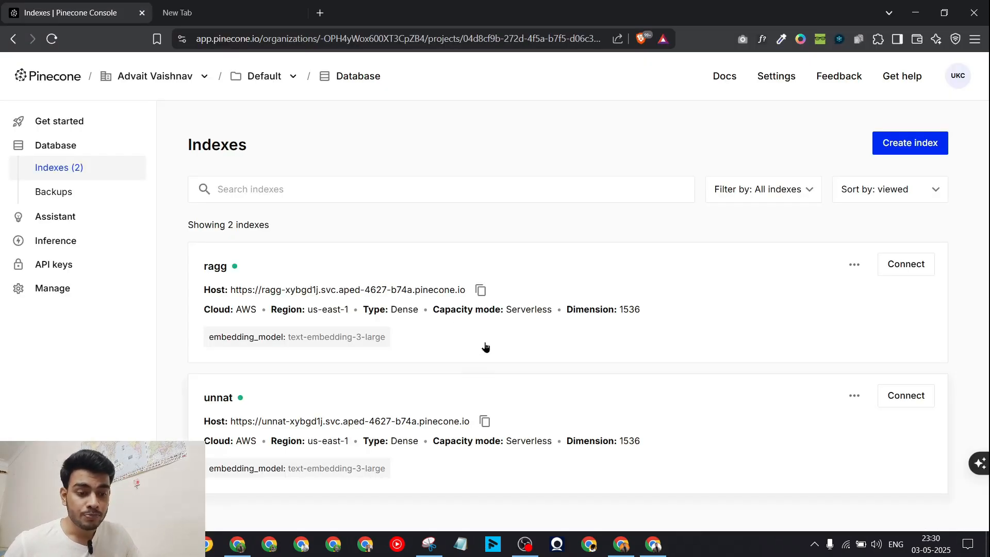
{"action": "left_click", "coordinate": [324, 272]}
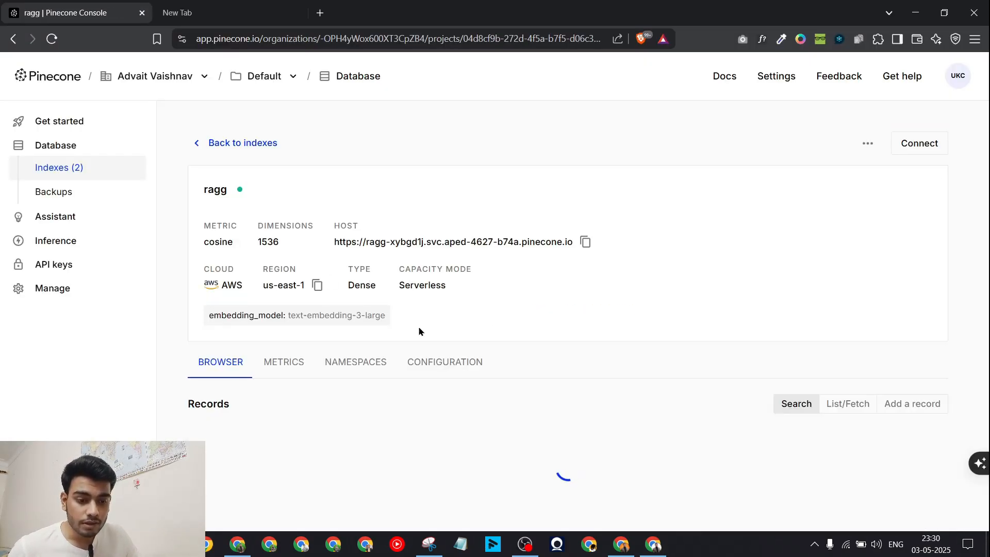
{"action": "left_click", "coordinate": [354, 364]}
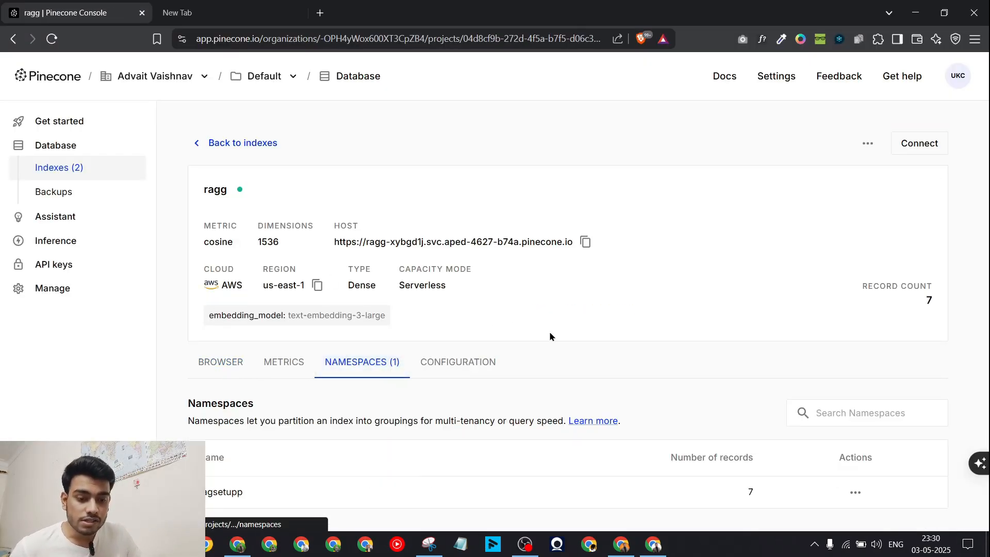
{"action": "left_click_drag", "start_coordinate": [244, 495], "coordinate": [201, 495]}
{"action": "left_click", "coordinate": [217, 511]}
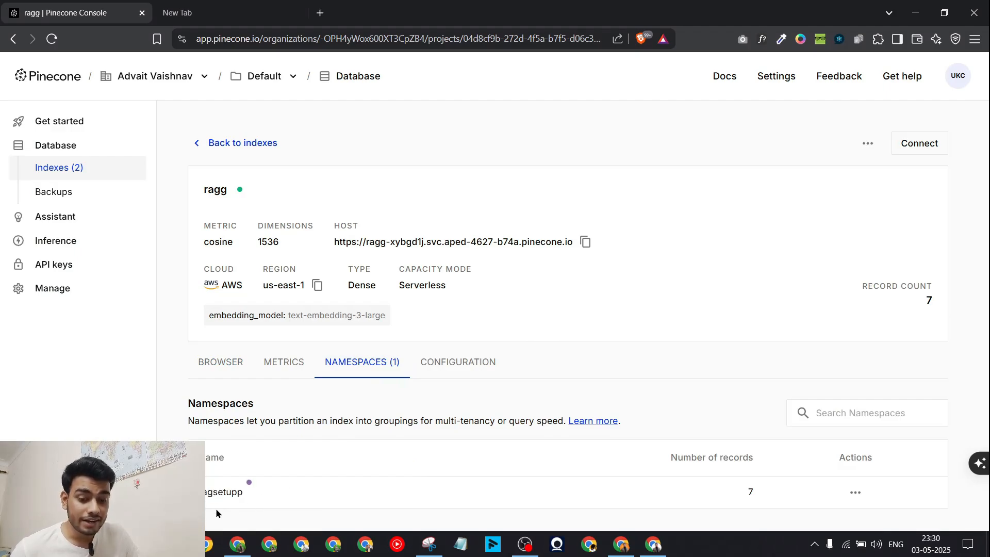
{"action": "left_click", "coordinate": [654, 544]}
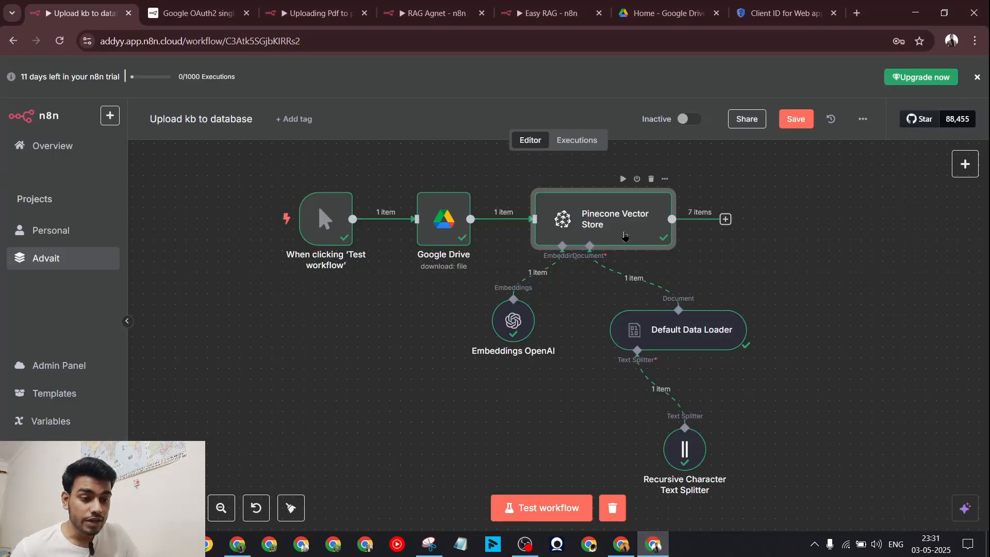
{"action": "double_click", "coordinate": [583, 232]}
{"action": "left_click_drag", "start_coordinate": [447, 352], "coordinate": [364, 375]}
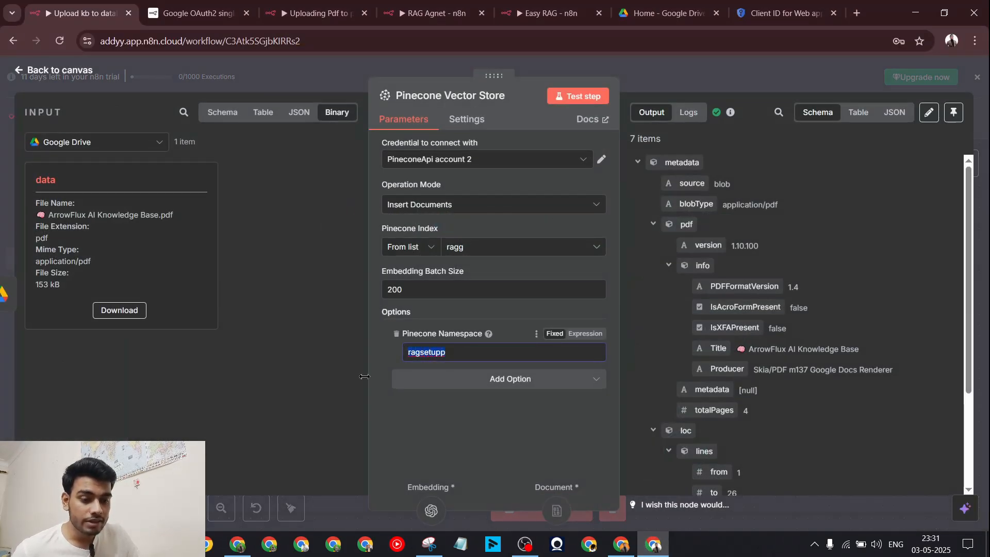
{"action": "left_click", "coordinate": [365, 404]}
{"action": "left_click", "coordinate": [238, 544]}
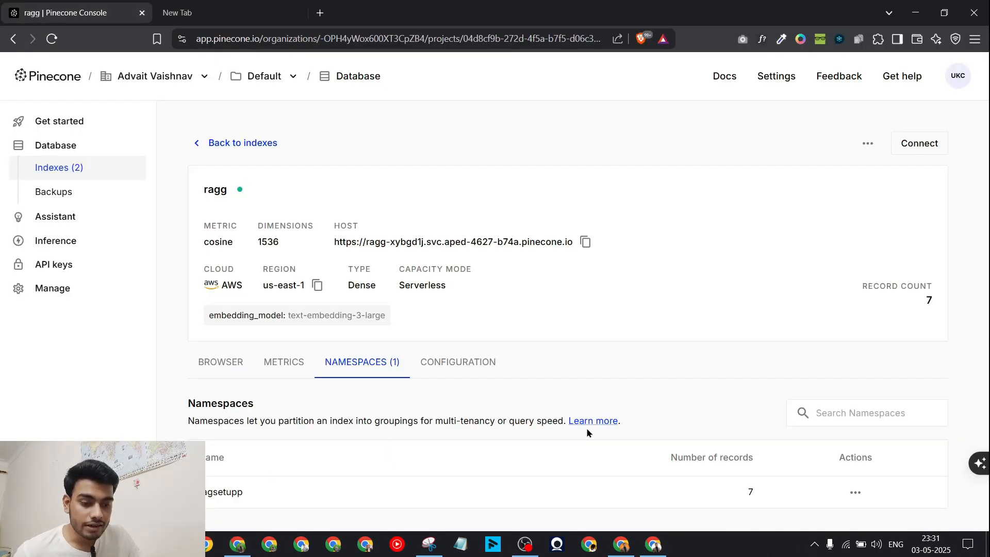
{"action": "left_click", "coordinate": [688, 492]}
{"action": "left_click", "coordinate": [233, 365]}
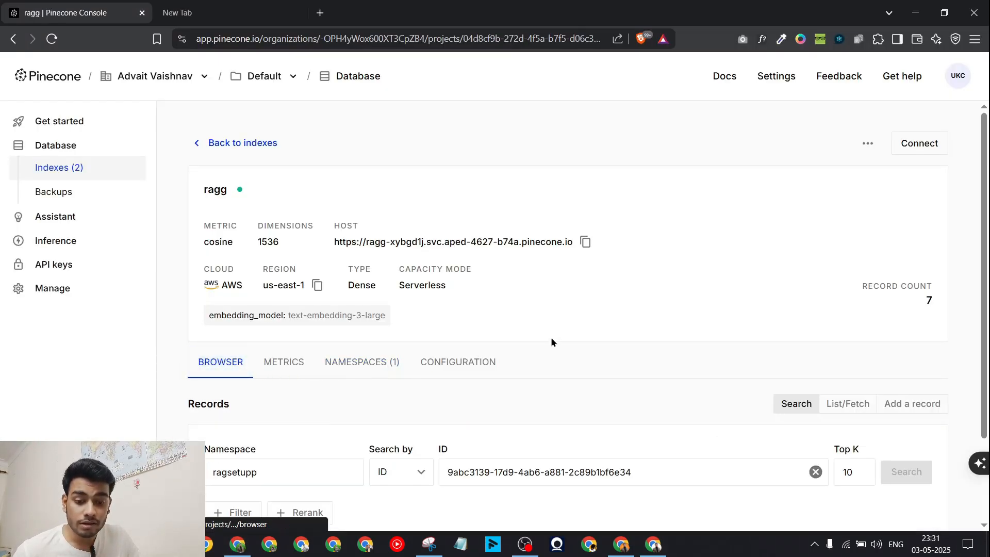
{"action": "scroll", "coordinate": [417, 317], "scroll_direction": "down", "scroll_amount": 10}
{"action": "scroll", "coordinate": [386, 283], "scroll_direction": "down", "scroll_amount": 5}
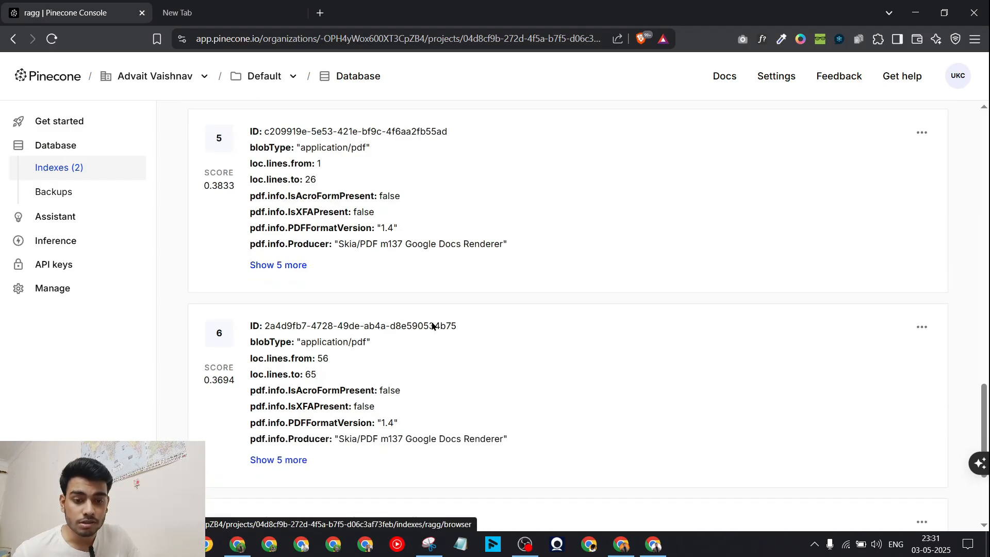
{"action": "scroll", "coordinate": [504, 261], "scroll_direction": "up", "scroll_amount": 15}
{"action": "scroll", "coordinate": [414, 283], "scroll_direction": "down", "scroll_amount": 3}
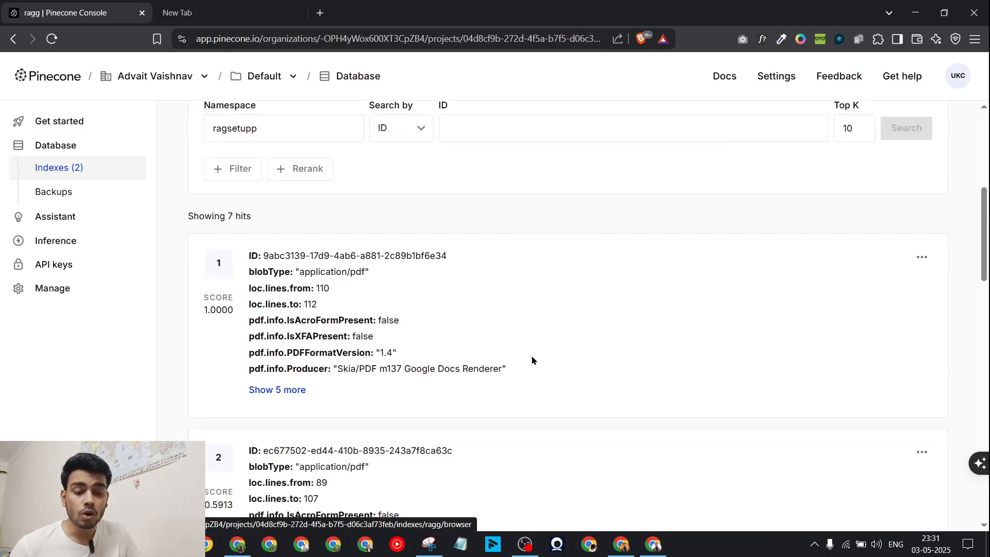
{"action": "scroll", "coordinate": [532, 360], "scroll_direction": "down", "scroll_amount": 18}
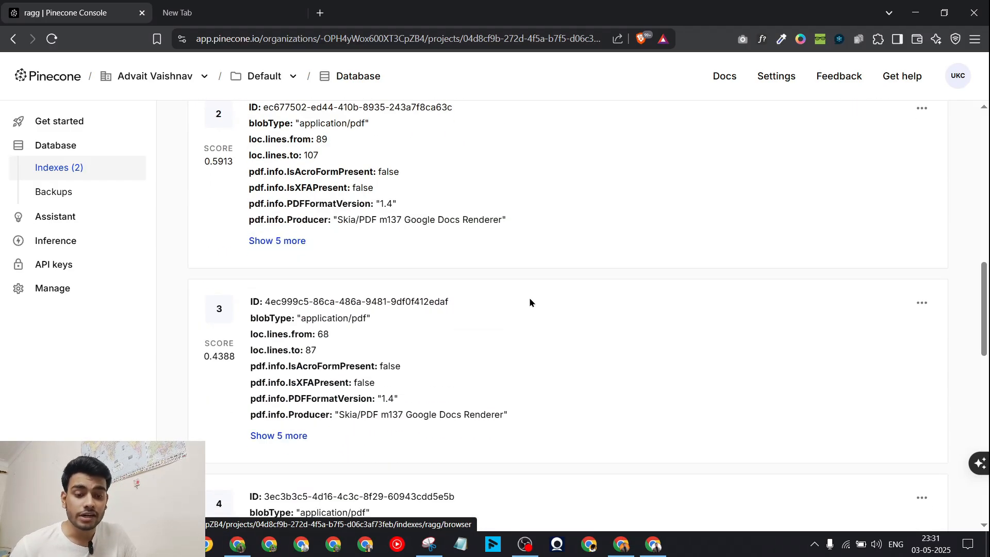
{"action": "left_click", "coordinate": [654, 544]}
{"action": "key", "text": "Escape"}
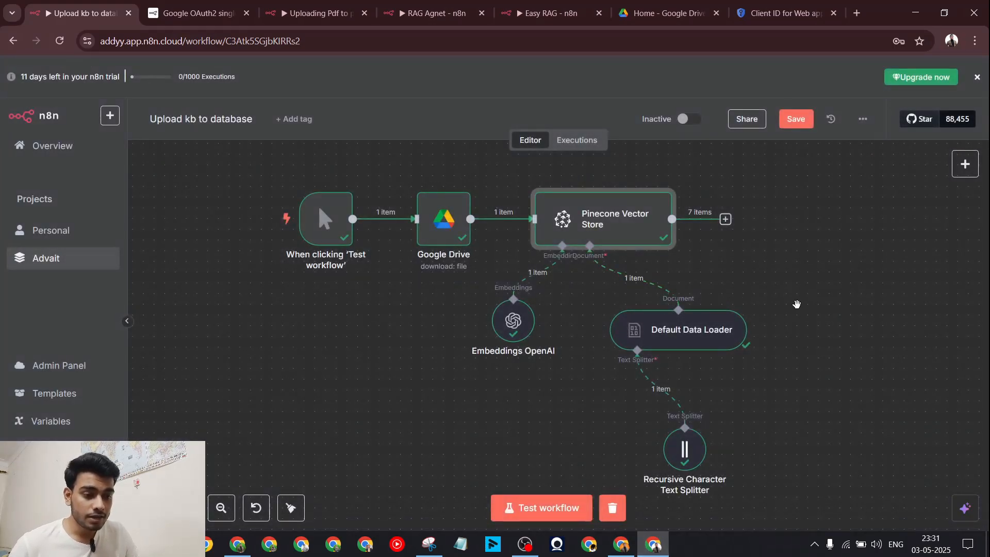
Step: Save the Upload kb to database workflow
{"action": "left_click_drag", "start_coordinate": [796, 303], "coordinate": [758, 305]}
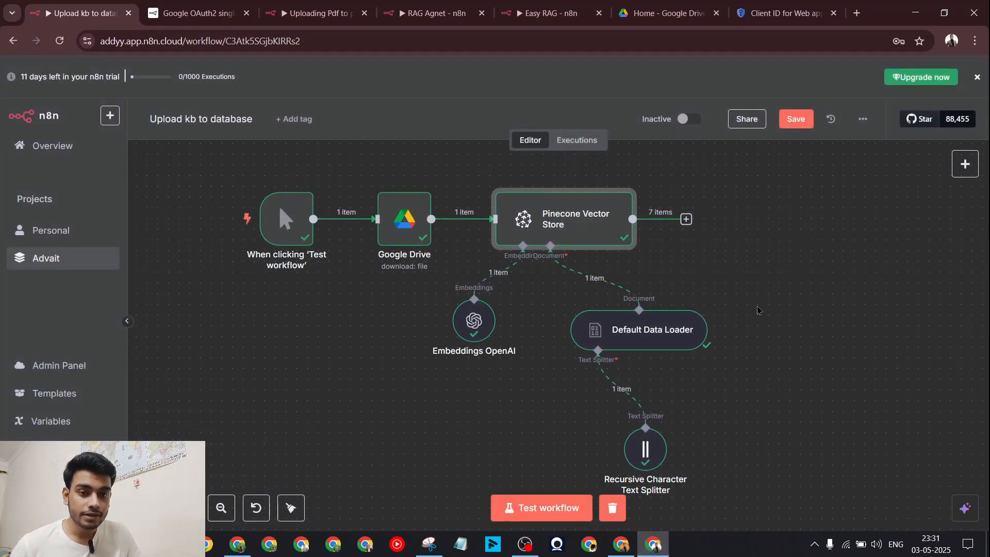
{"action": "left_click", "coordinate": [459, 5]}
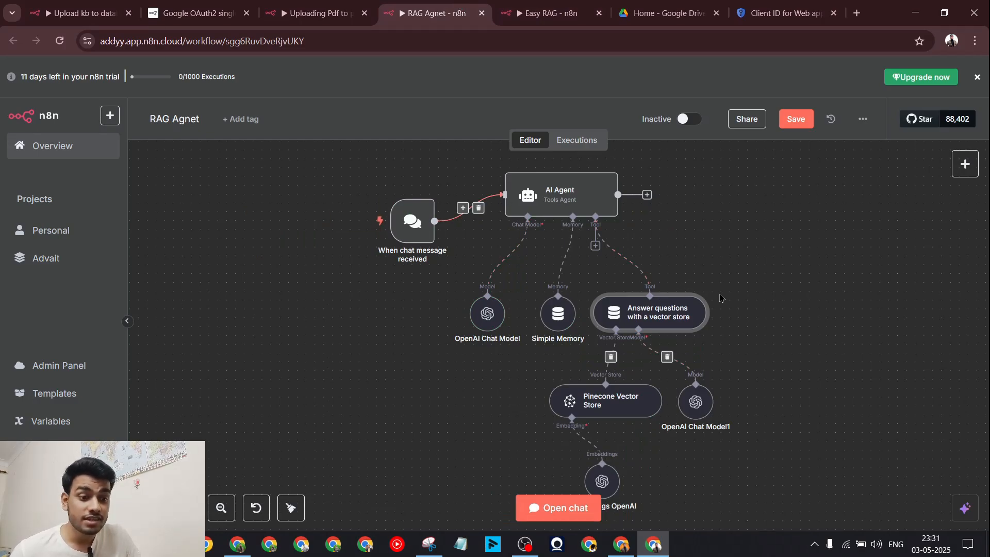
{"action": "left_click", "coordinate": [100, 7]}
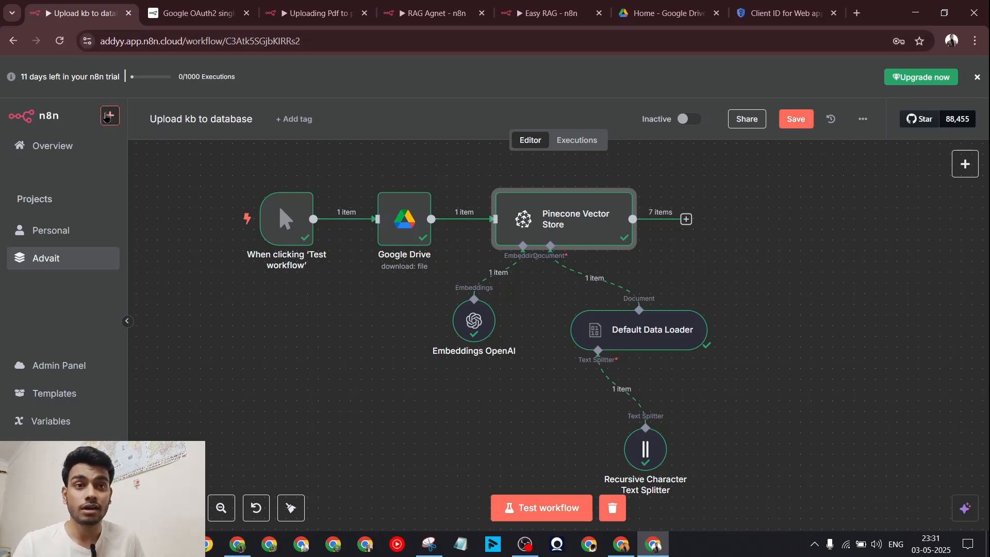
{"action": "left_click", "coordinate": [805, 117]}
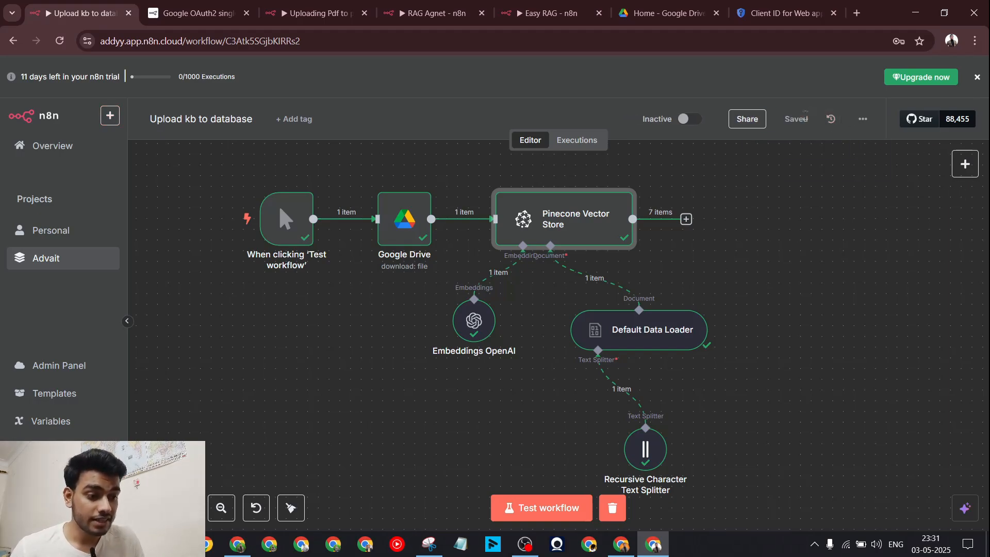
Step: Create a new workflow in the non-personal project
{"action": "left_click", "coordinate": [110, 115]}
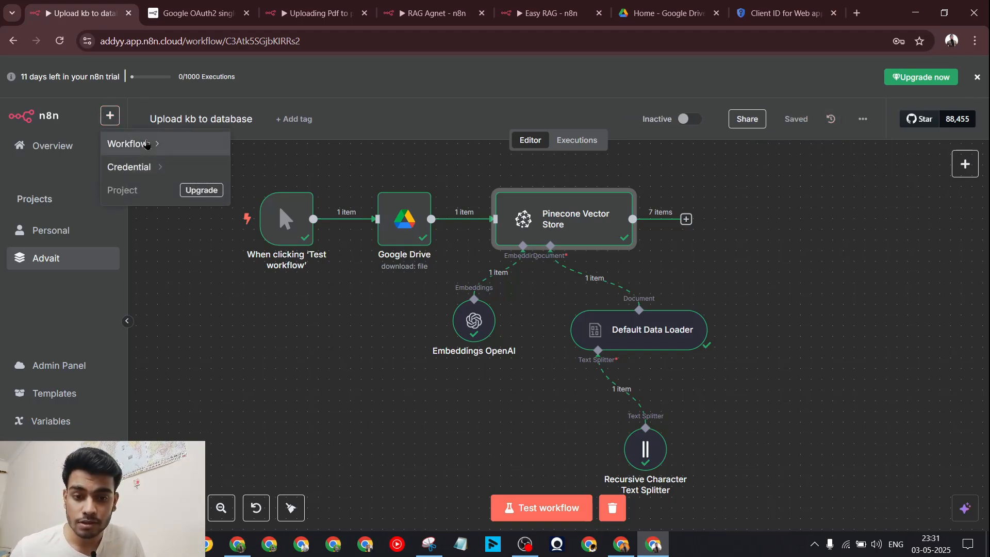
{"action": "mouse_move", "coordinate": [147, 145]}
{"action": "left_click", "coordinate": [267, 192]}
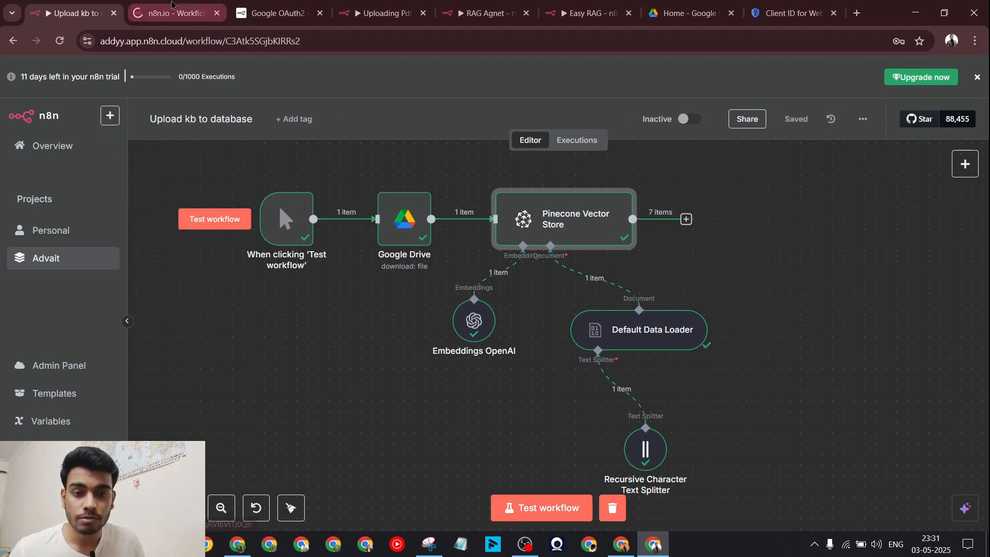
Step: Name the new workflow 'Real Rag Setup'
{"action": "left_click", "coordinate": [171, 5]}
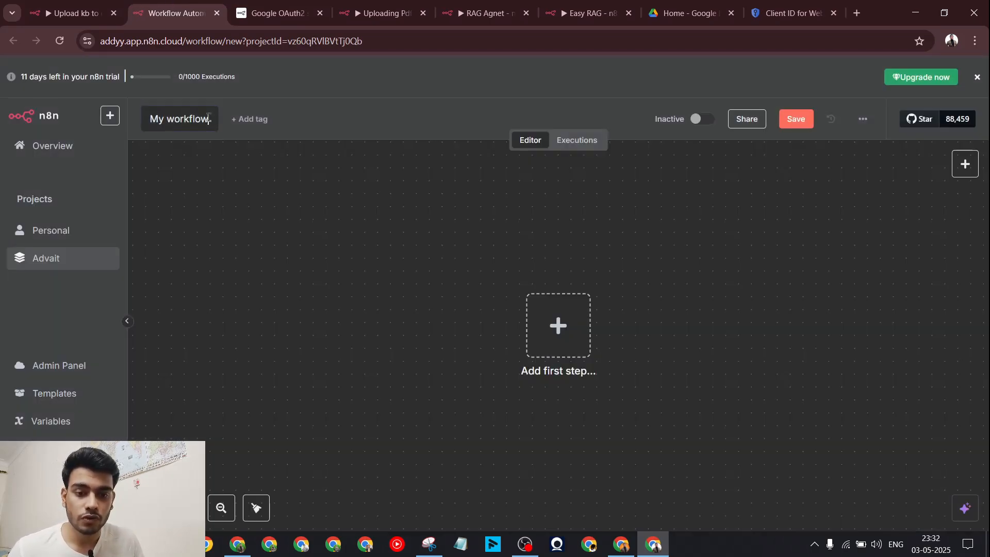
{"action": "type", "text": "Real"}
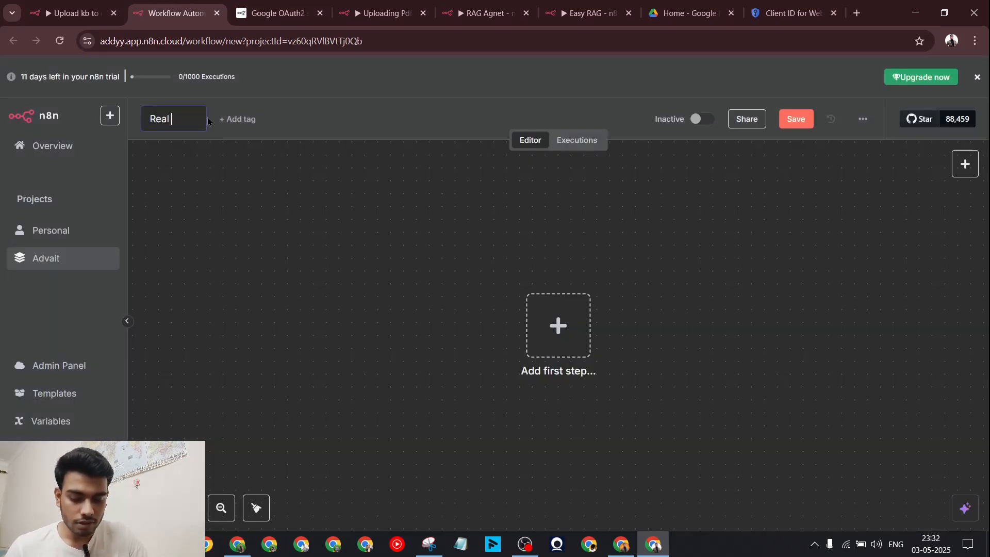
{"action": "type", "text": " Rag Setup"}
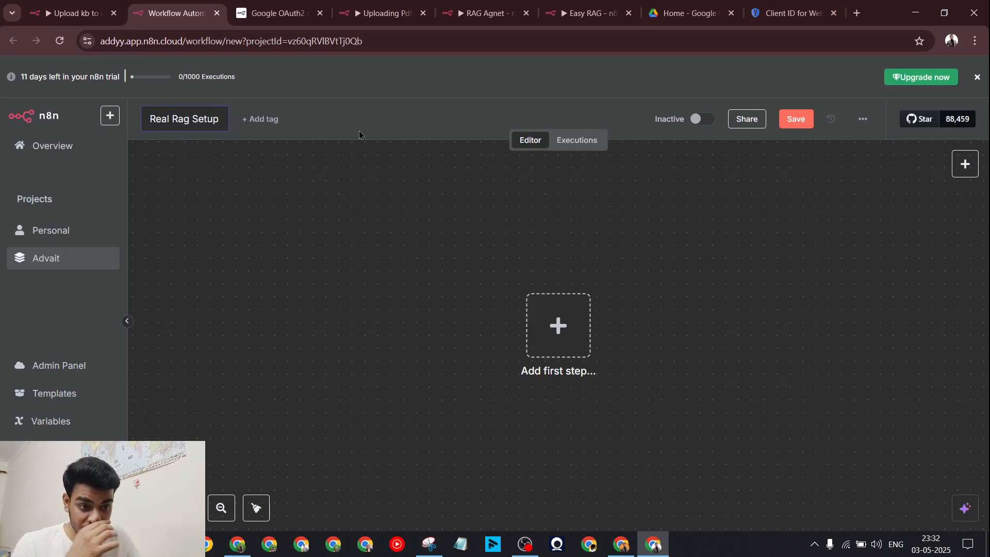
{"action": "key", "text": "Return"}
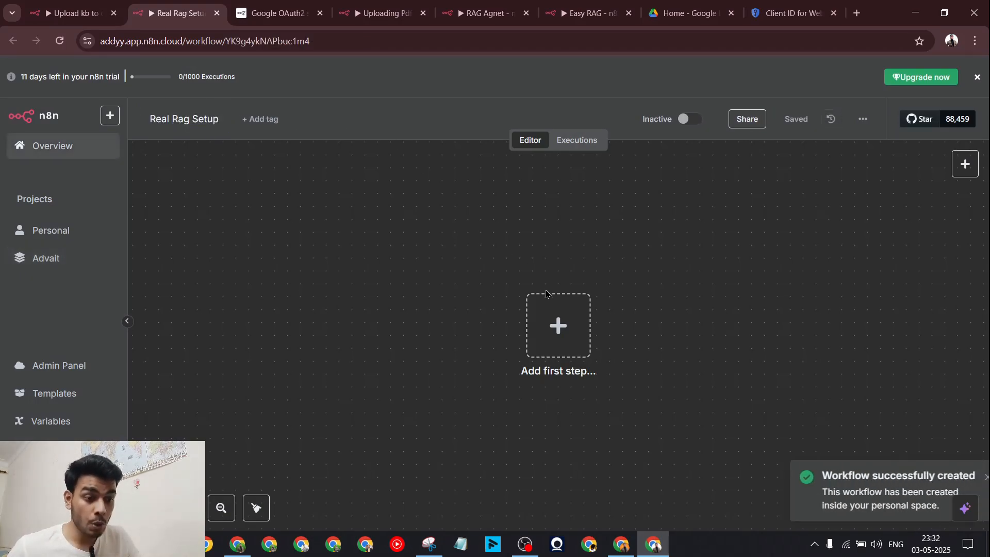
Step: Add a When chat message received trigger as the workflow's first step
{"action": "left_click_drag", "start_coordinate": [557, 325], "coordinate": [349, 309]}
{"action": "left_click", "coordinate": [348, 310]}
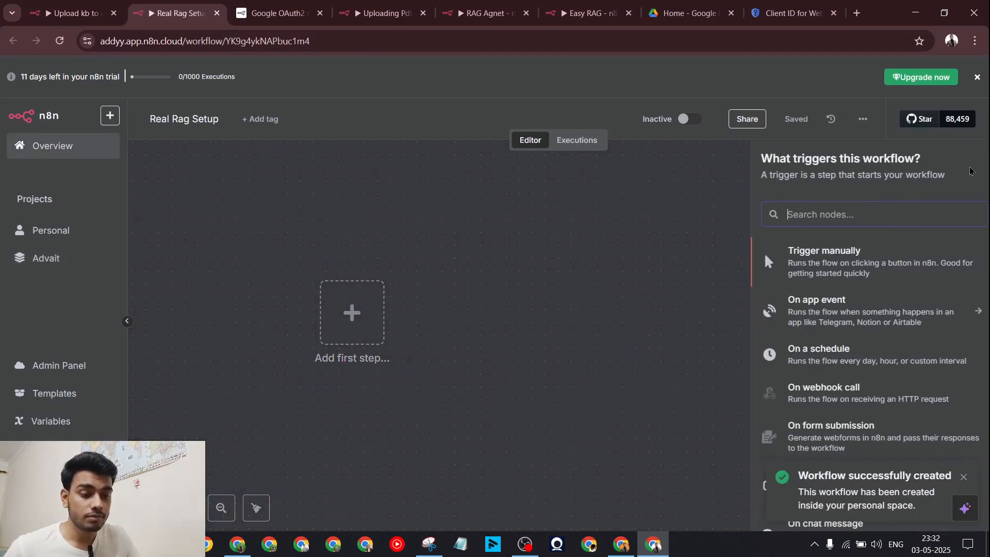
{"action": "scroll", "coordinate": [836, 351], "scroll_direction": "down", "scroll_amount": 2}
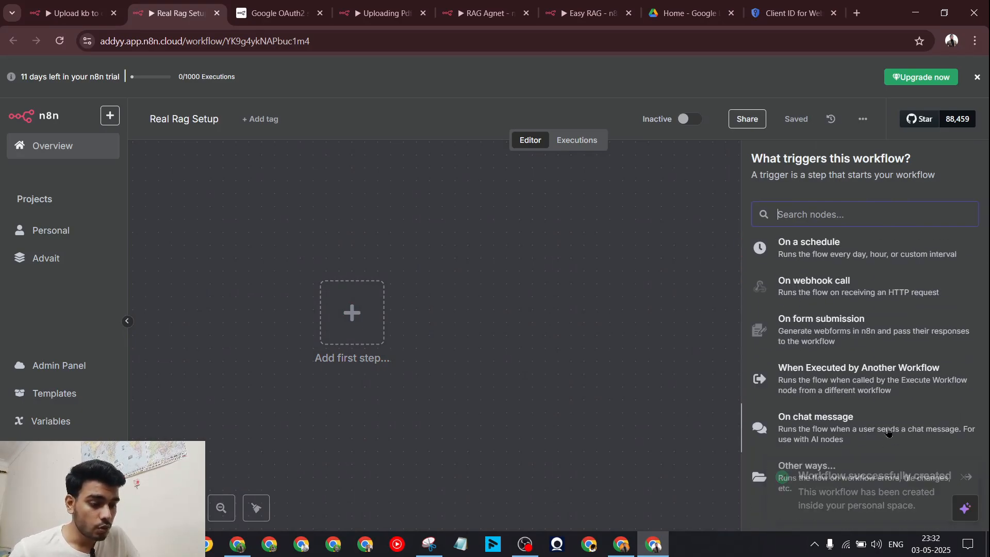
{"action": "left_click", "coordinate": [874, 421]}
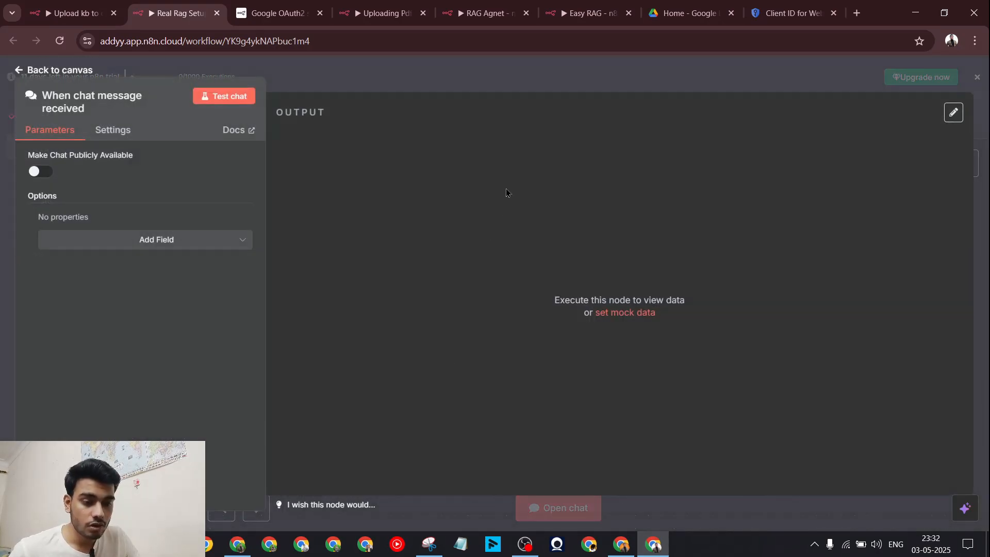
{"action": "left_click", "coordinate": [402, 86]}
{"action": "left_click_drag", "start_coordinate": [536, 342], "coordinate": [305, 341]}
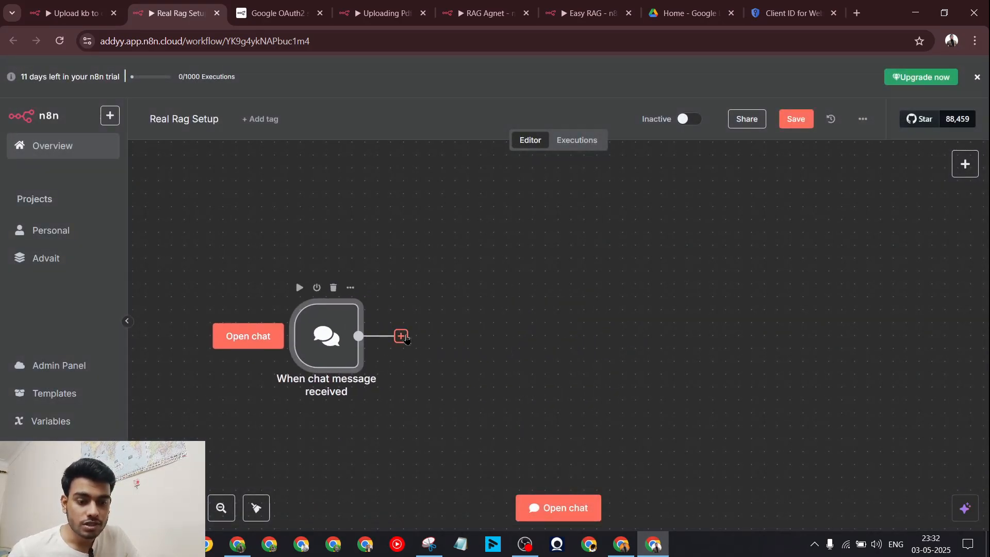
Step: Add an AI Agent after the chat trigger, taking its prompt from the connected chat trigger
{"action": "left_click", "coordinate": [402, 337]}
{"action": "left_click", "coordinate": [819, 248]}
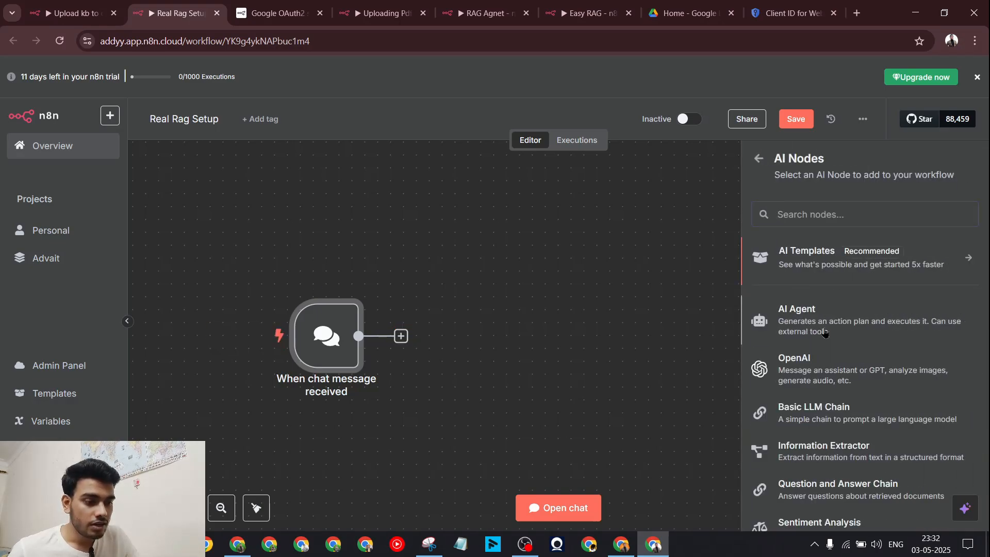
{"action": "left_click", "coordinate": [825, 333]}
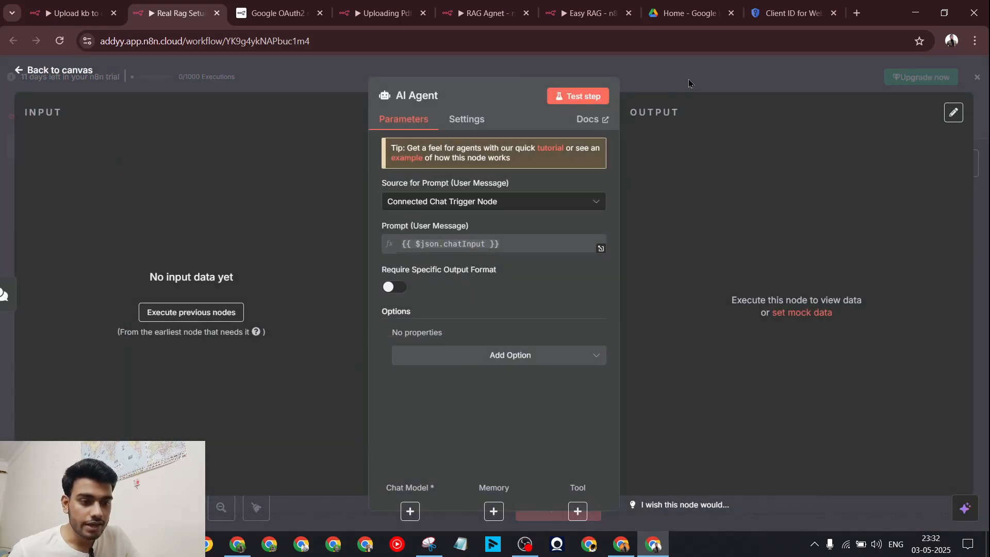
{"action": "key", "text": "Escape"}
{"action": "double_click", "coordinate": [534, 342]}
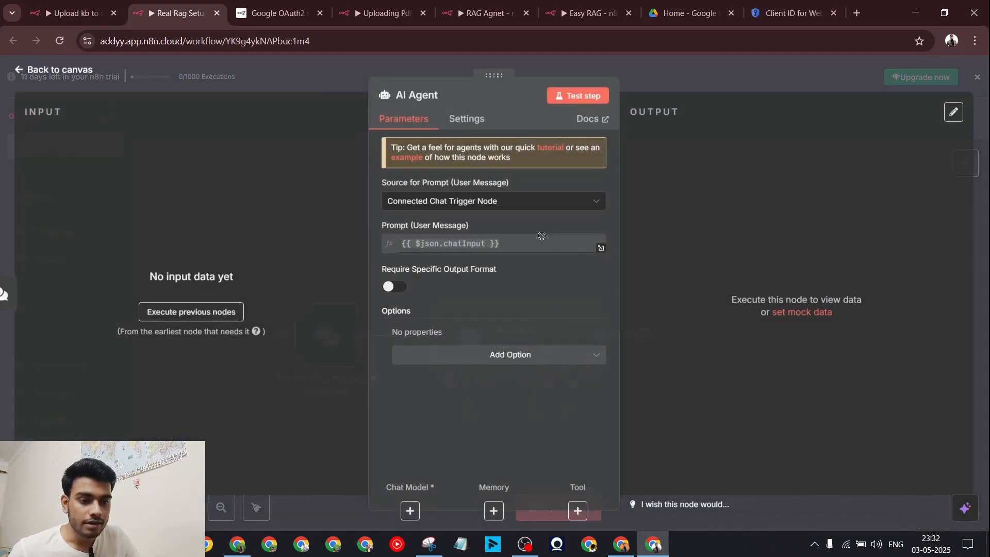
{"action": "left_click", "coordinate": [515, 202]}
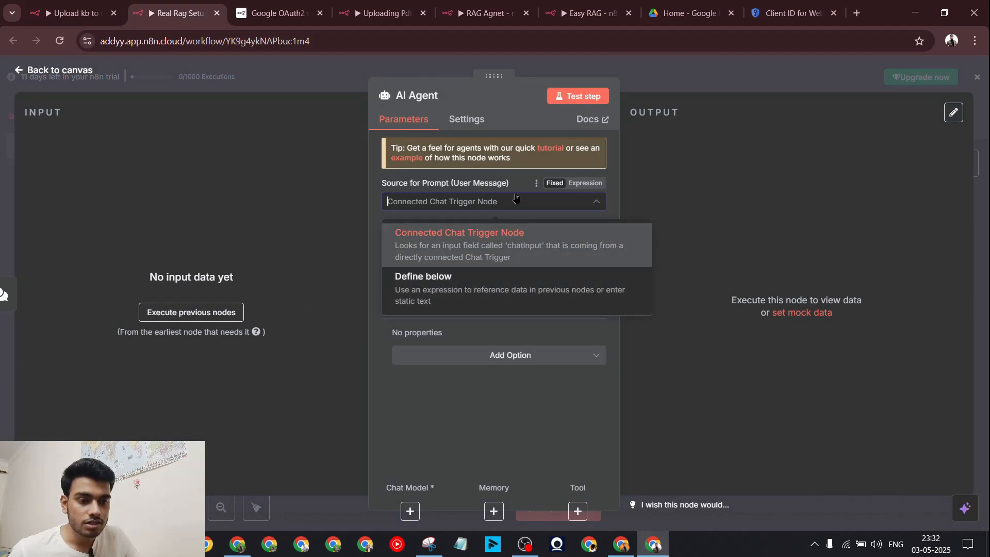
{"action": "left_click", "coordinate": [496, 253]}
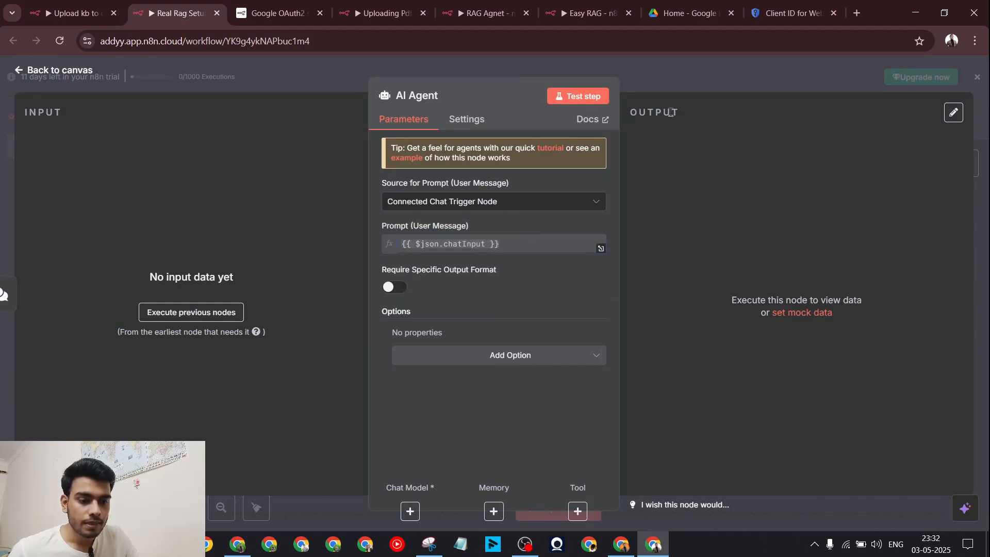
{"action": "key", "text": "Escape"}
Step: Attach an OpenAI Chat Model using gpt-4o-mini to the AI Agent
{"action": "left_click", "coordinate": [469, 411]}
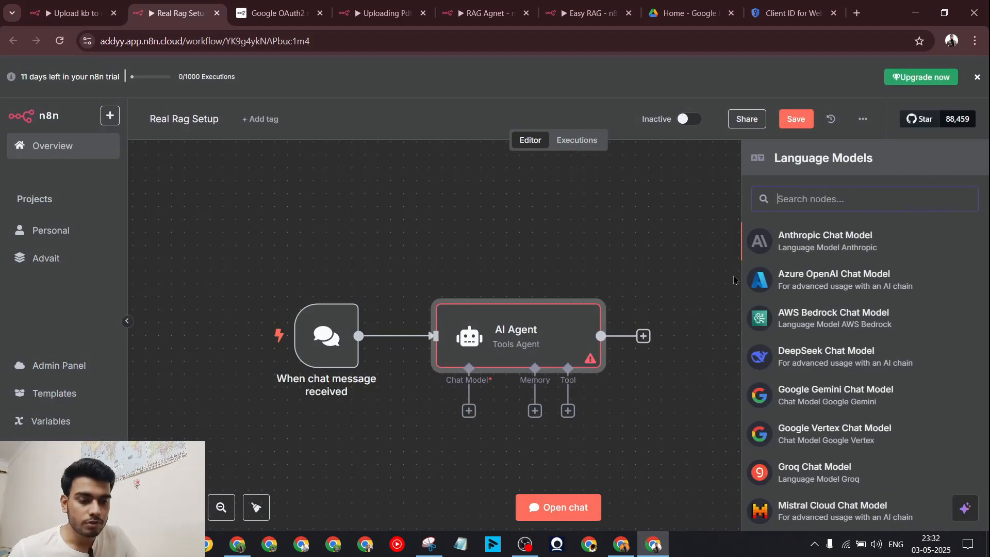
{"action": "type", "text": "openai"}
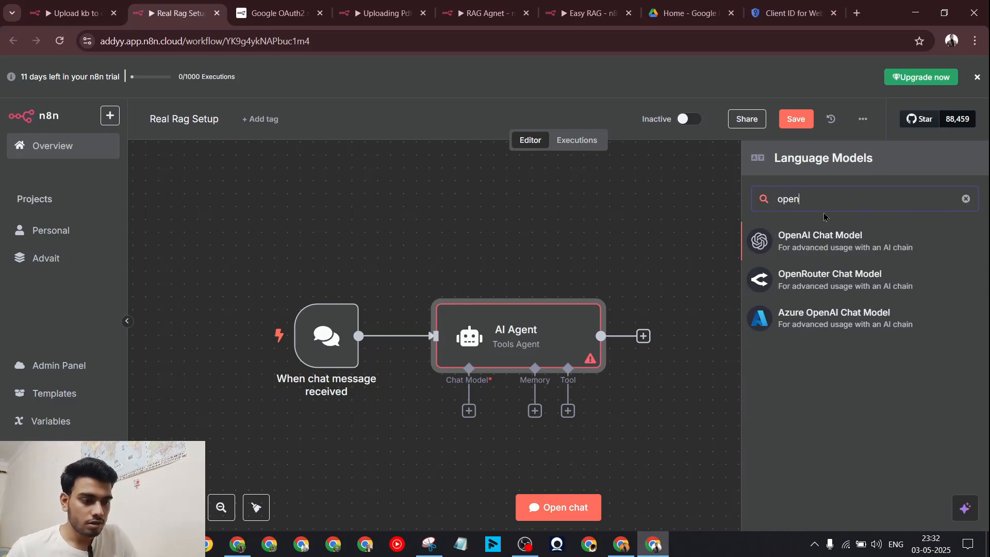
{"action": "left_click", "coordinate": [825, 258]}
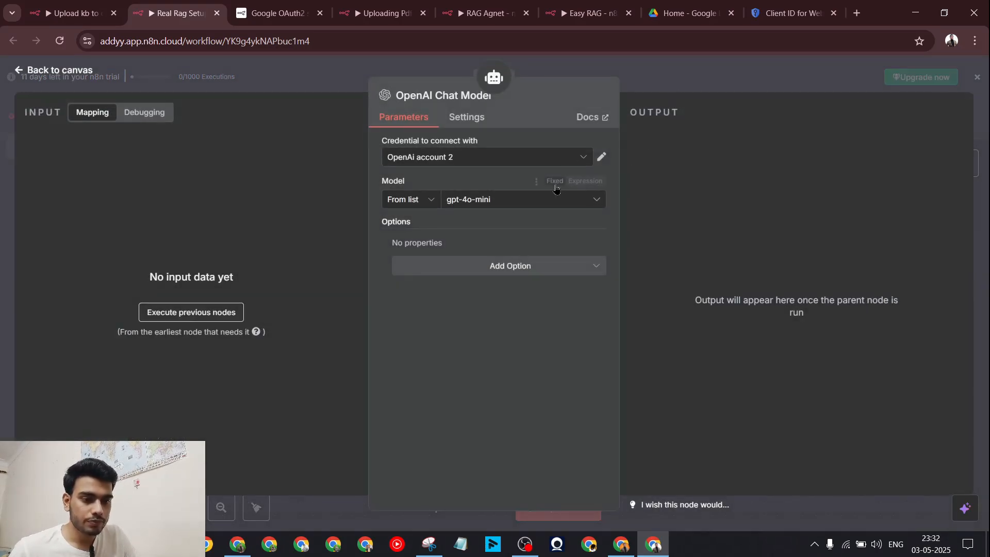
{"action": "left_click", "coordinate": [477, 207]}
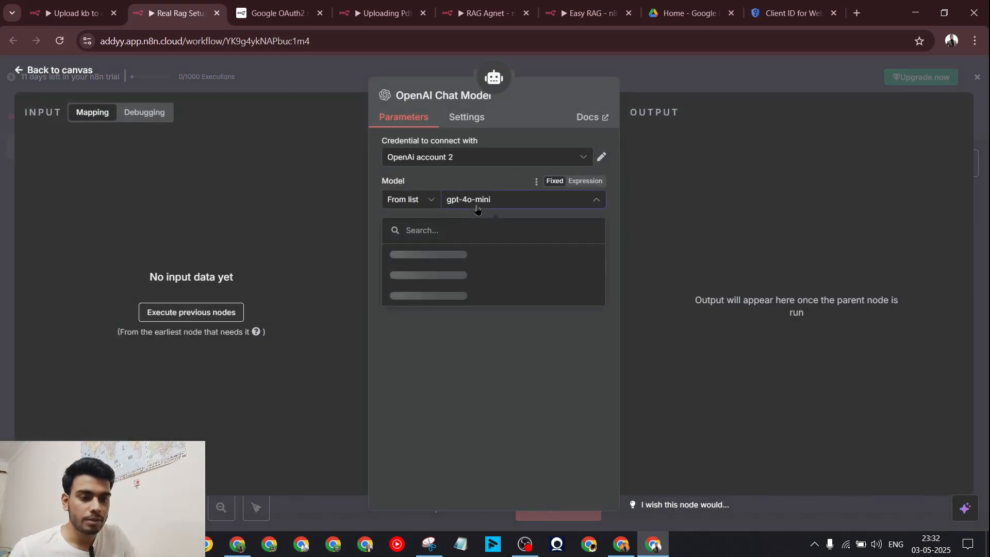
{"action": "key", "text": "Escape"}
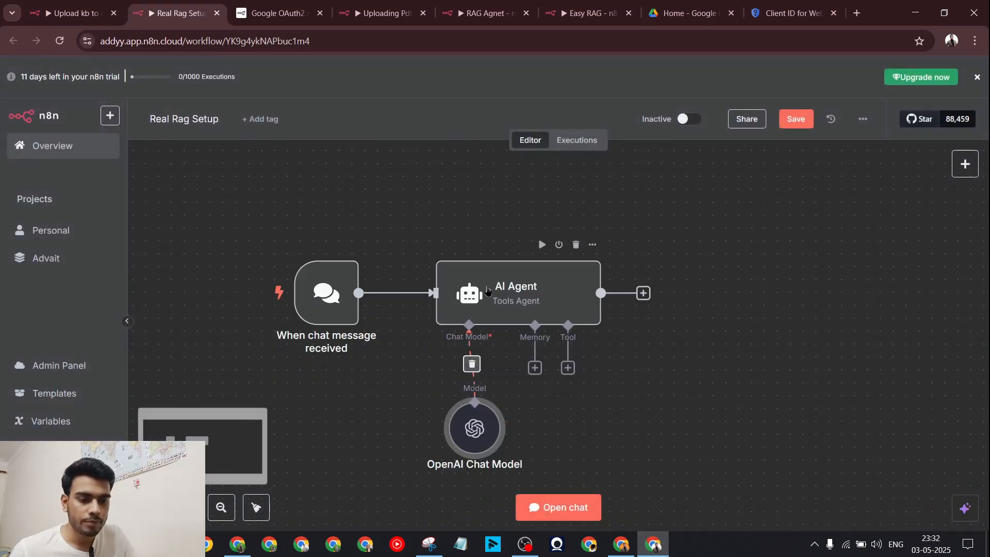
{"action": "left_click_drag", "start_coordinate": [488, 13], "coordinate": [309, 8]}
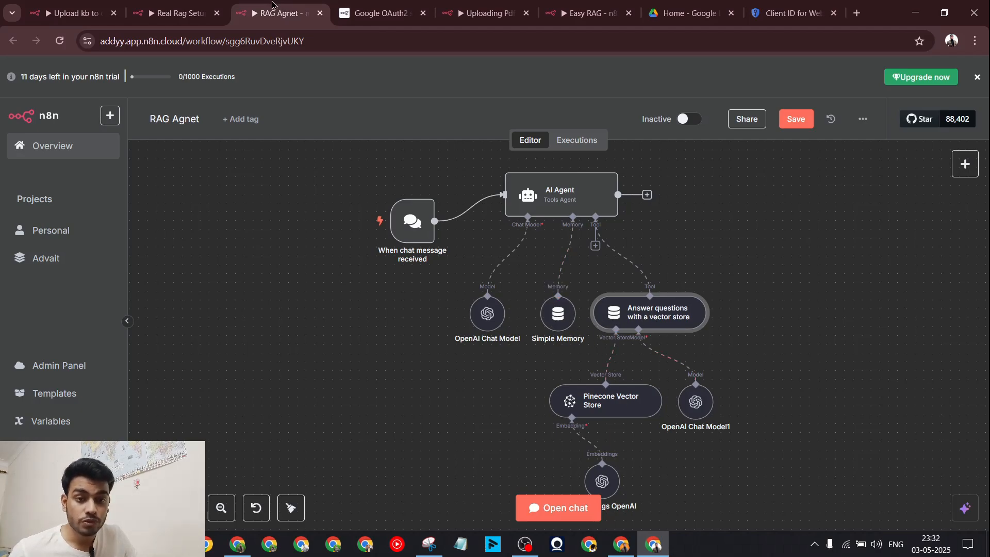
{"action": "key", "text": "ctrl+shift+Tab"}
Step: Attach a Vector Store Question Answer Tool to the agent with a pasted ArrowFlux AI data description
{"action": "left_click", "coordinate": [568, 368]}
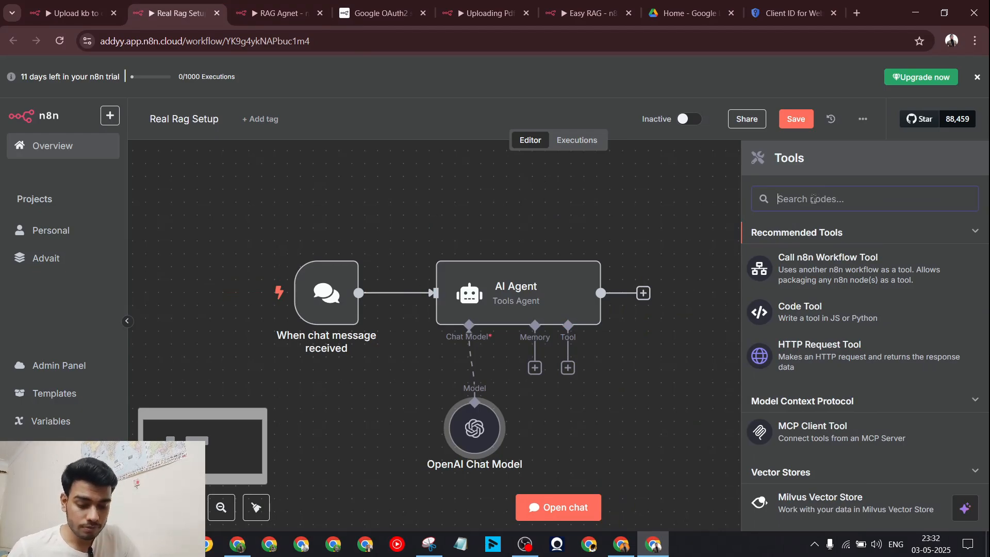
{"action": "type", "text": "answe"}
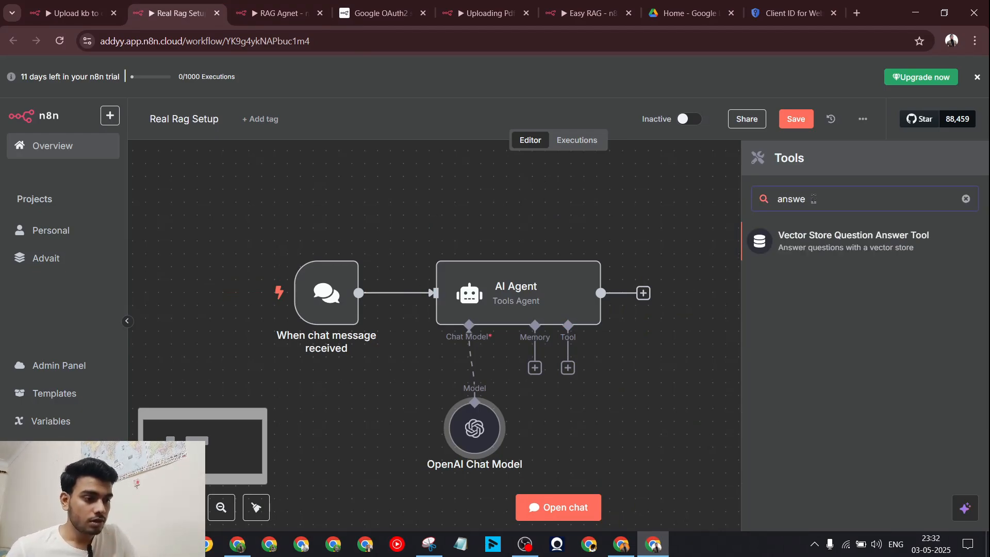
{"action": "left_click", "coordinate": [862, 246]}
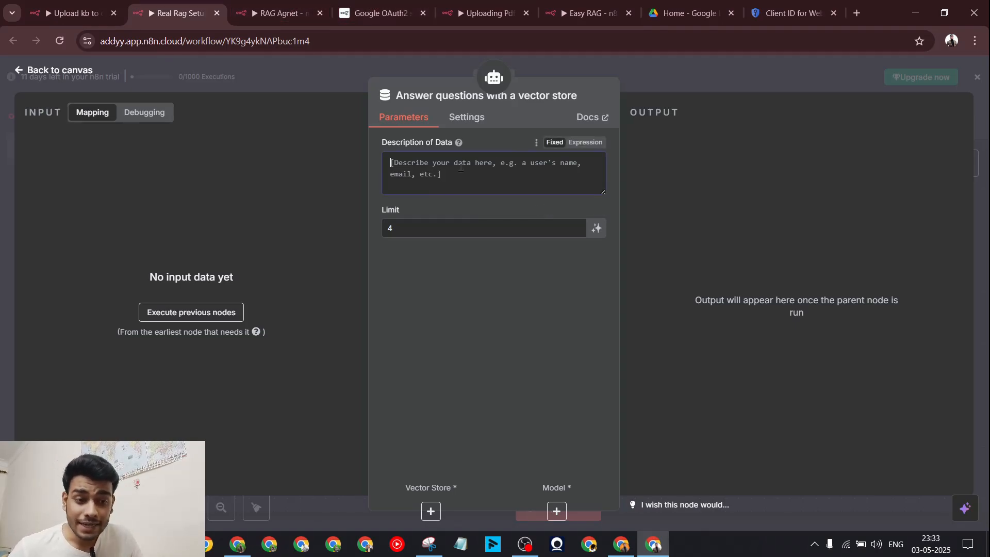
{"action": "type", "text": "Call this tool to get information about arrowflux ai information to answer user's questions"}
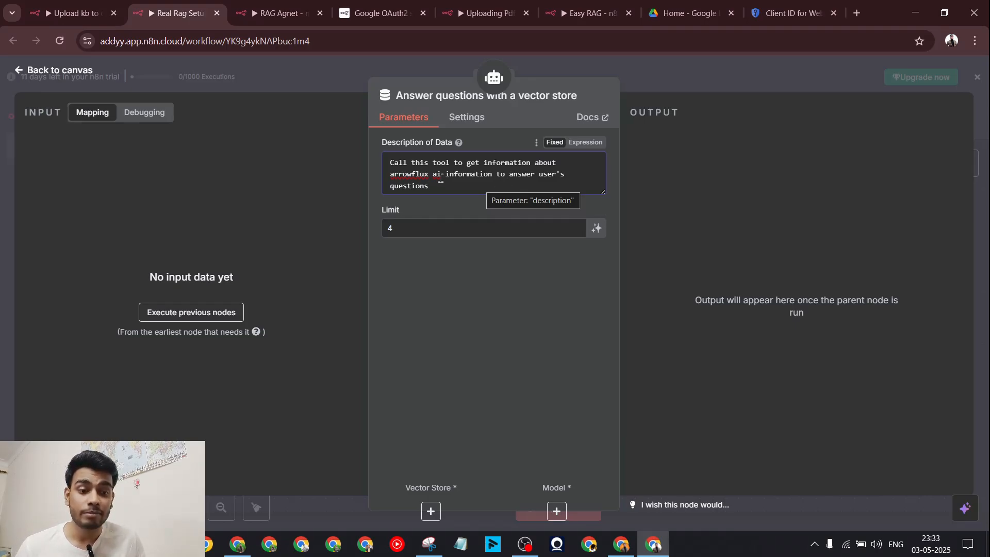
{"action": "left_click_drag", "start_coordinate": [440, 178], "coordinate": [403, 175]}
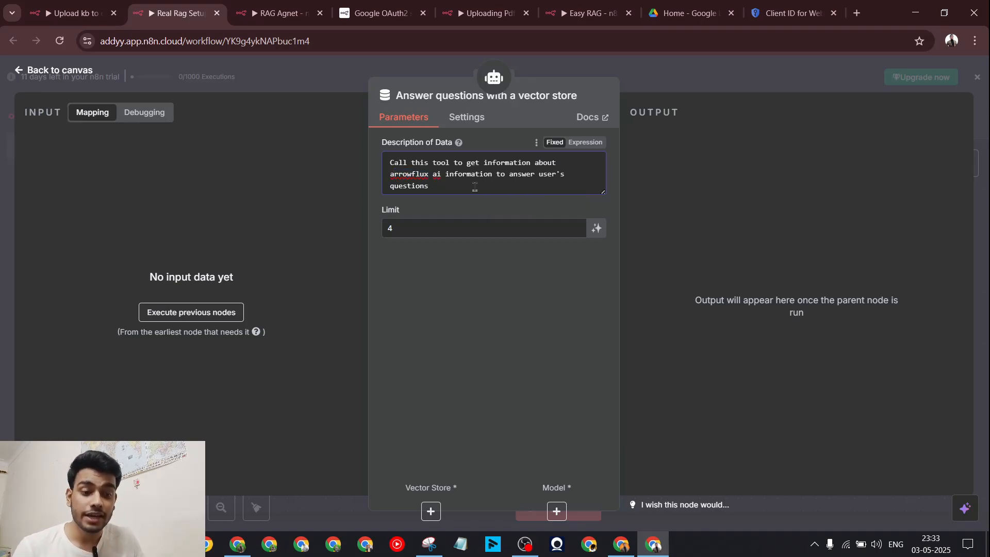
{"action": "left_click", "coordinate": [670, 71]}
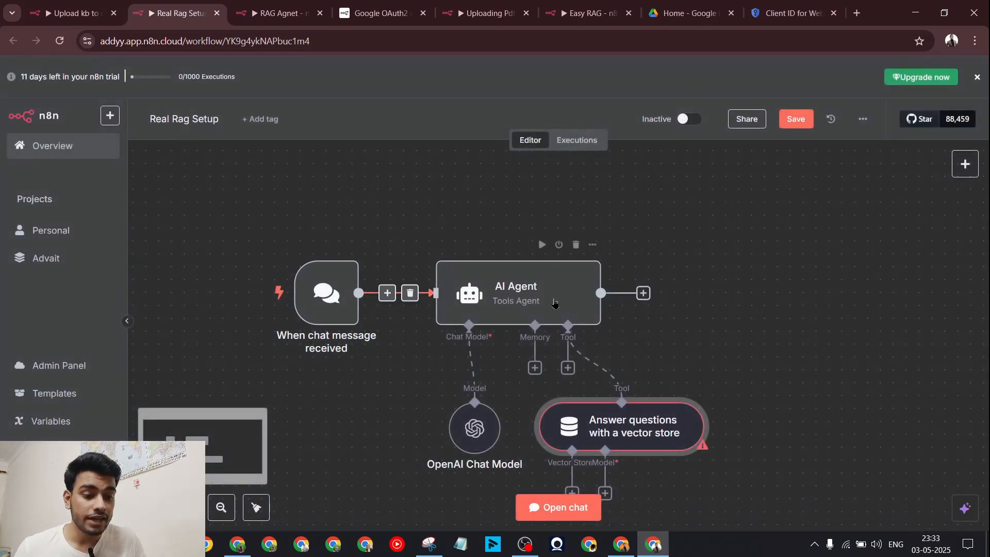
Step: Attach a Pinecone Vector Store to the question-answer tool
{"action": "scroll", "coordinate": [621, 361], "scroll_direction": "down", "scroll_amount": 2}
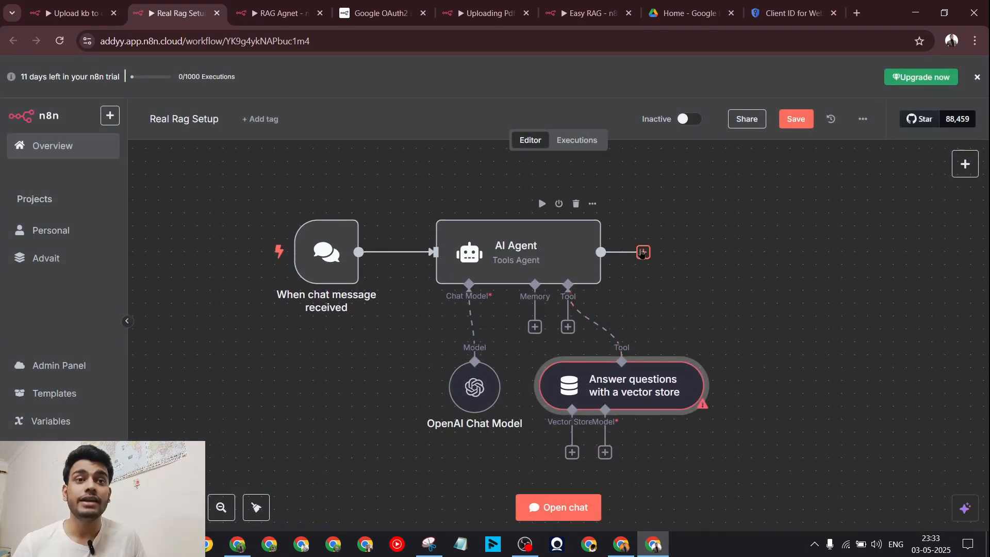
{"action": "scroll", "coordinate": [642, 252], "scroll_direction": "down", "scroll_amount": 3}
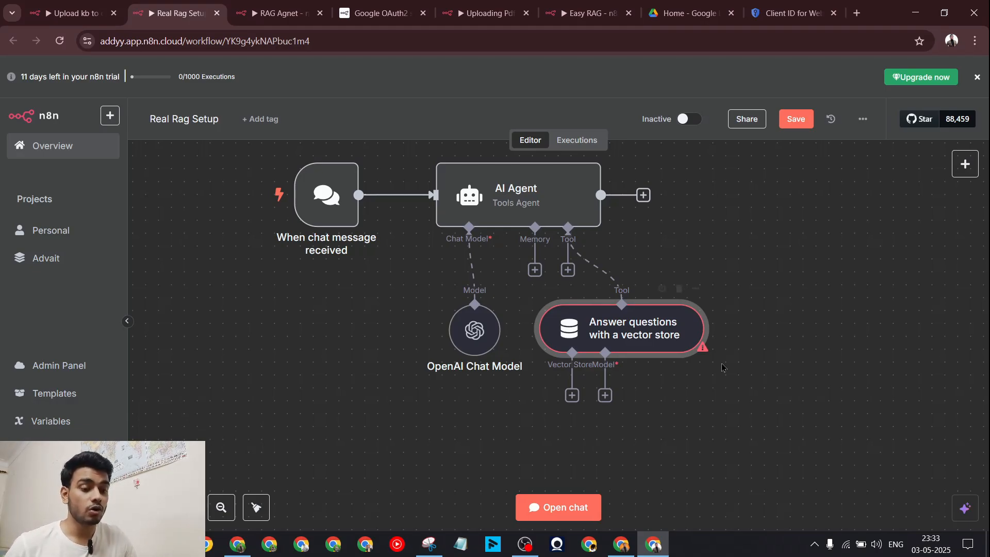
{"action": "scroll", "coordinate": [640, 337], "scroll_direction": "left", "scroll_amount": 1}
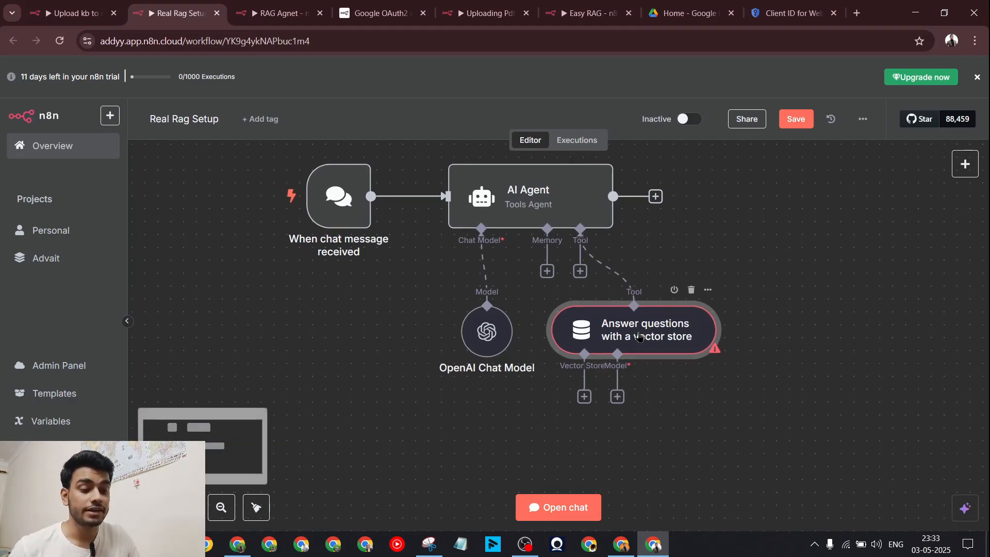
{"action": "left_click_drag", "start_coordinate": [640, 338], "coordinate": [681, 339]}
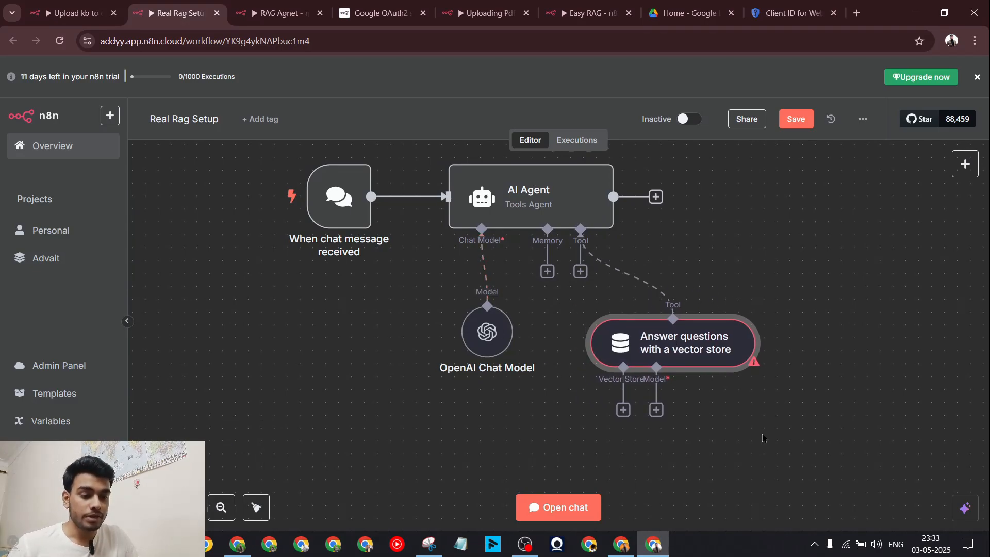
{"action": "left_click", "coordinate": [624, 409]}
{"action": "scroll", "coordinate": [825, 247], "scroll_direction": "down", "scroll_amount": 2}
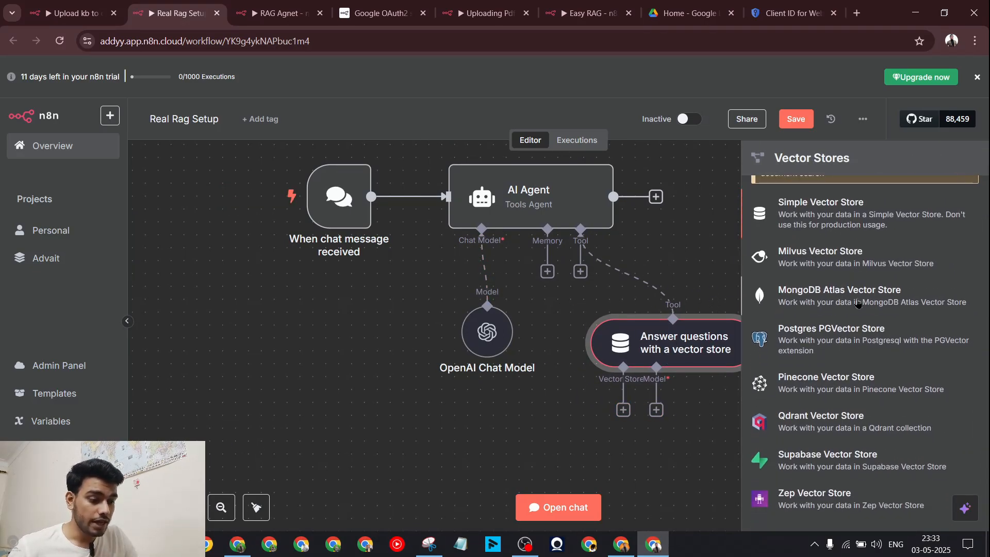
{"action": "scroll", "coordinate": [851, 257], "scroll_direction": "up", "scroll_amount": 2}
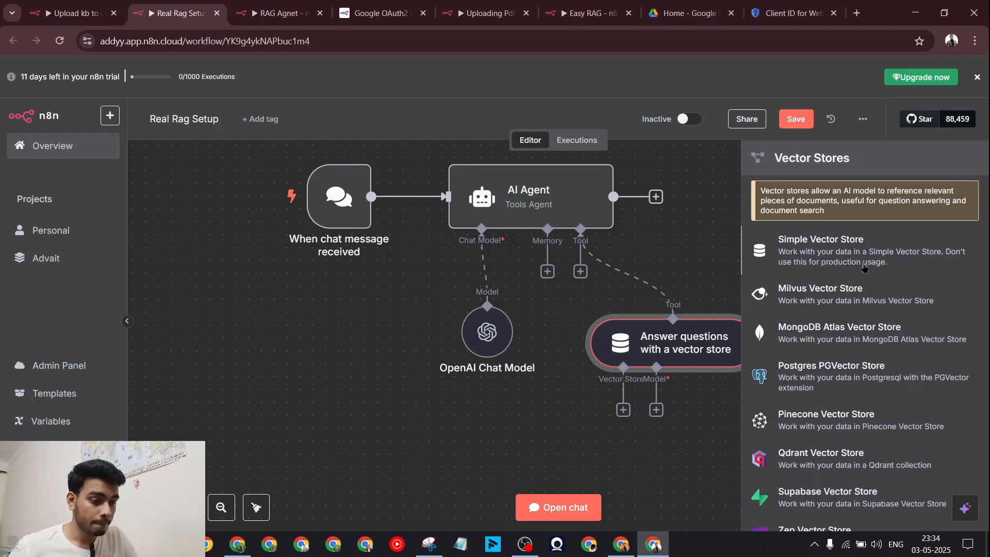
{"action": "left_click", "coordinate": [851, 420]}
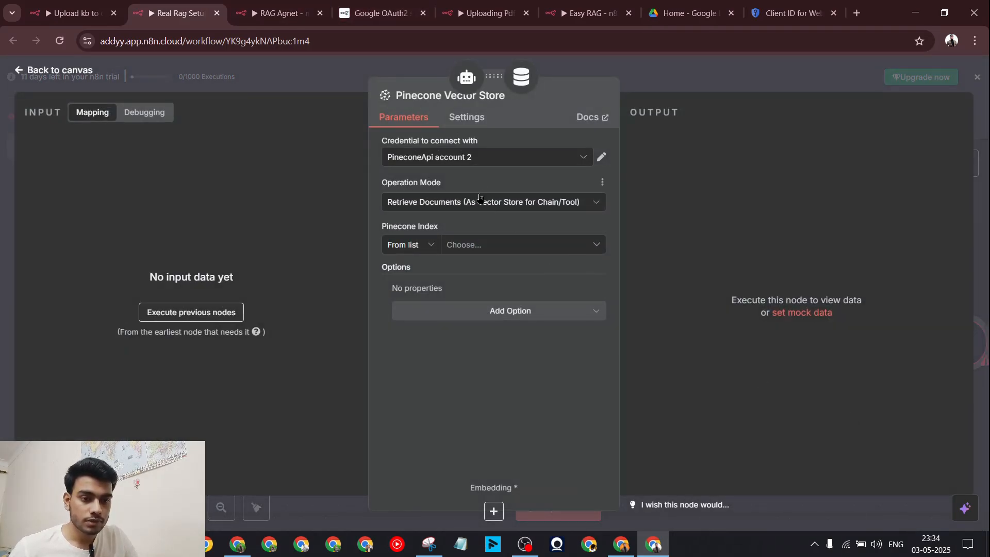
{"action": "left_click", "coordinate": [267, 5]}
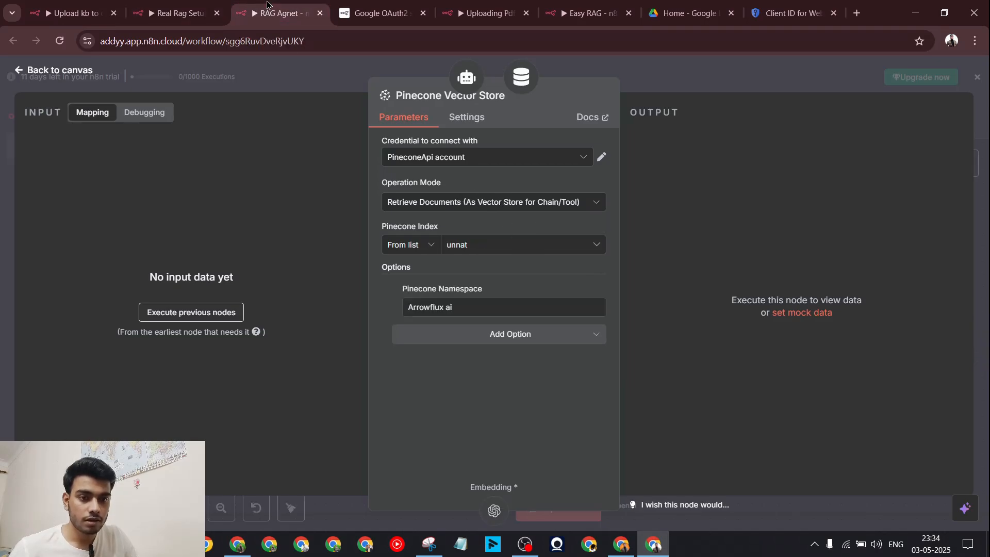
{"action": "left_click", "coordinate": [175, 12]}
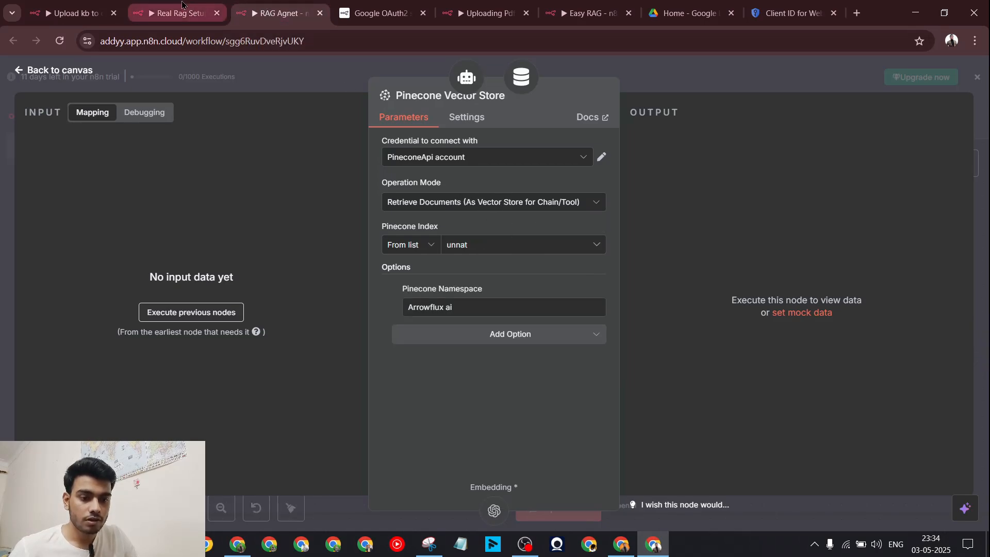
Step: Set the Pinecone index to ragg and begin the namespace 'ragsetu', checking the console's Namespaces
{"action": "left_click", "coordinate": [492, 248]}
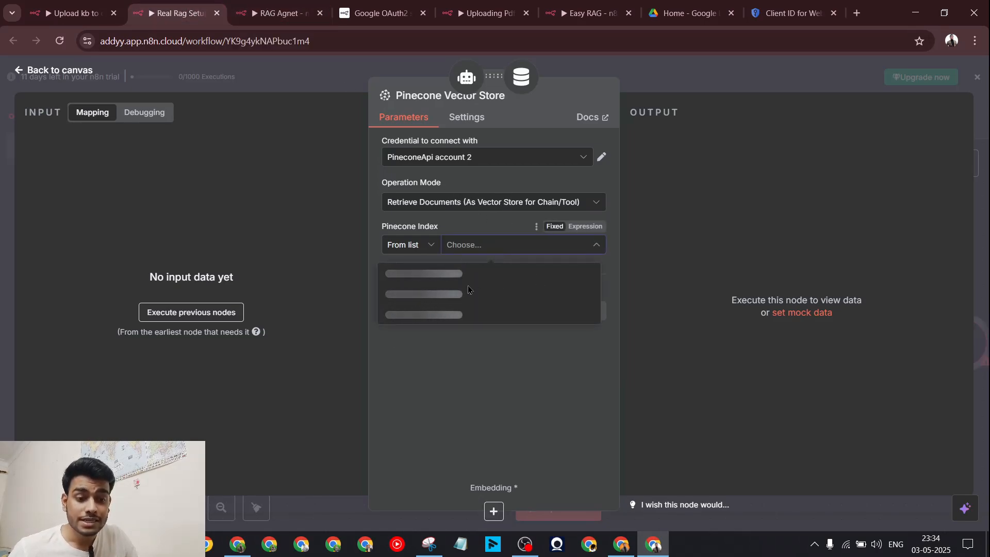
{"action": "left_click", "coordinate": [456, 270]}
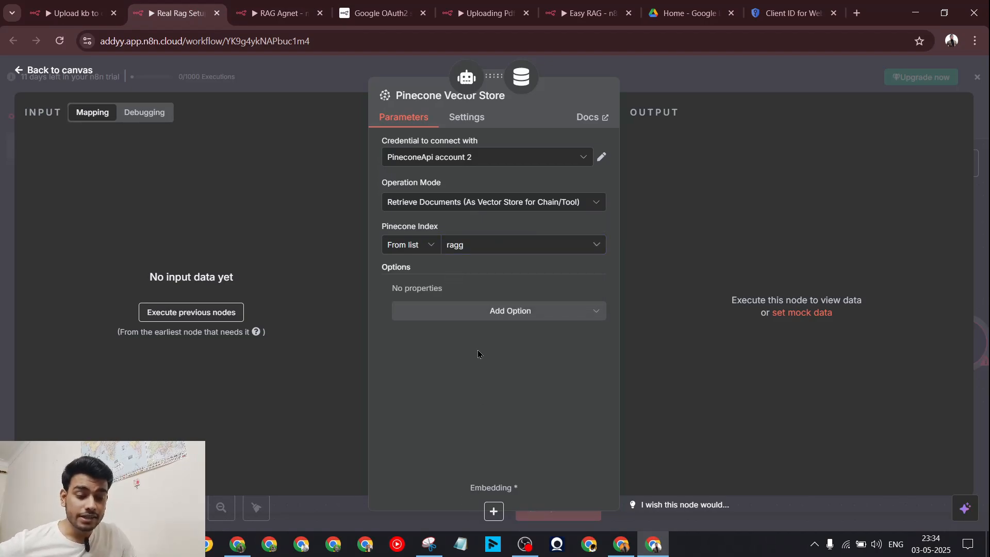
{"action": "left_click", "coordinate": [511, 312]}
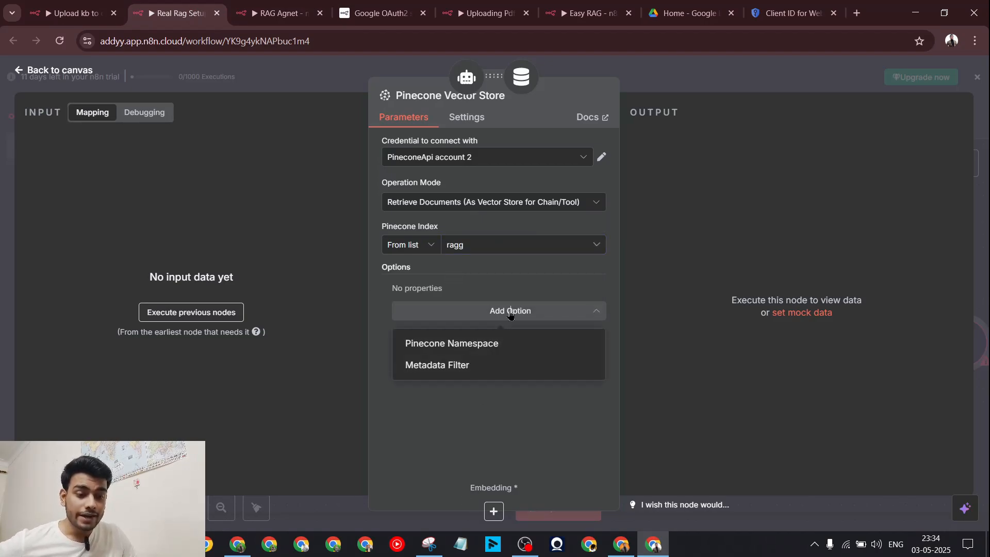
{"action": "left_click", "coordinate": [484, 352]}
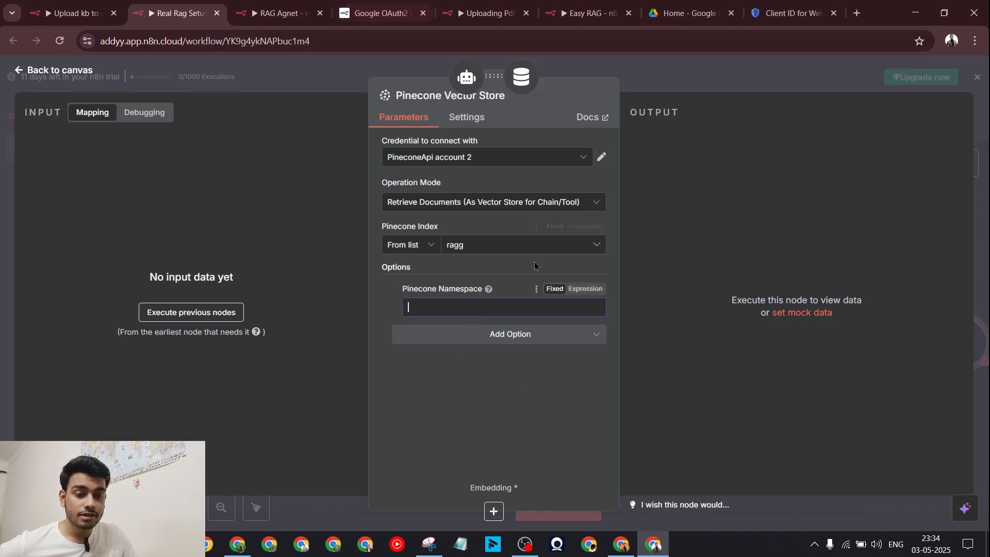
{"action": "type", "text": "ragsetup"}
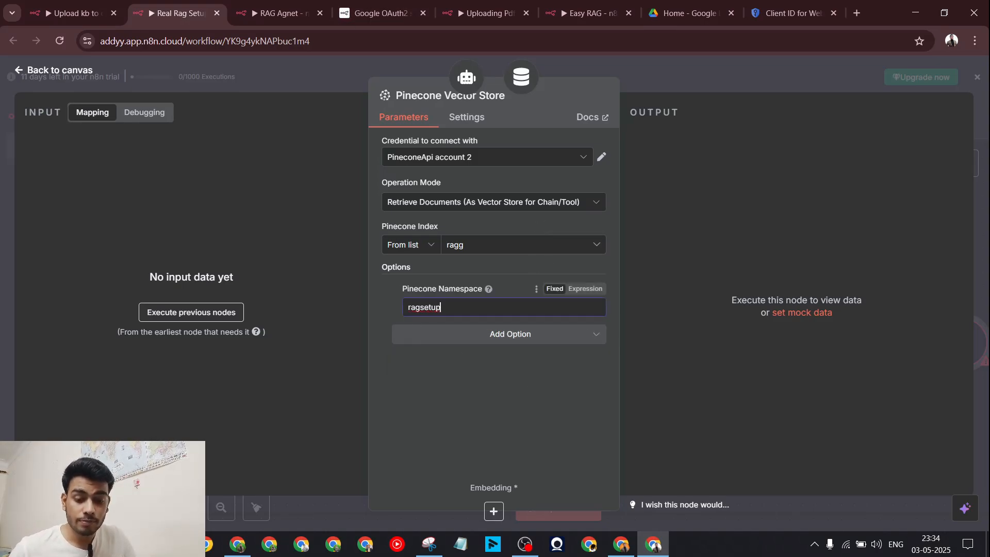
{"action": "key", "text": "alt+Tab"}
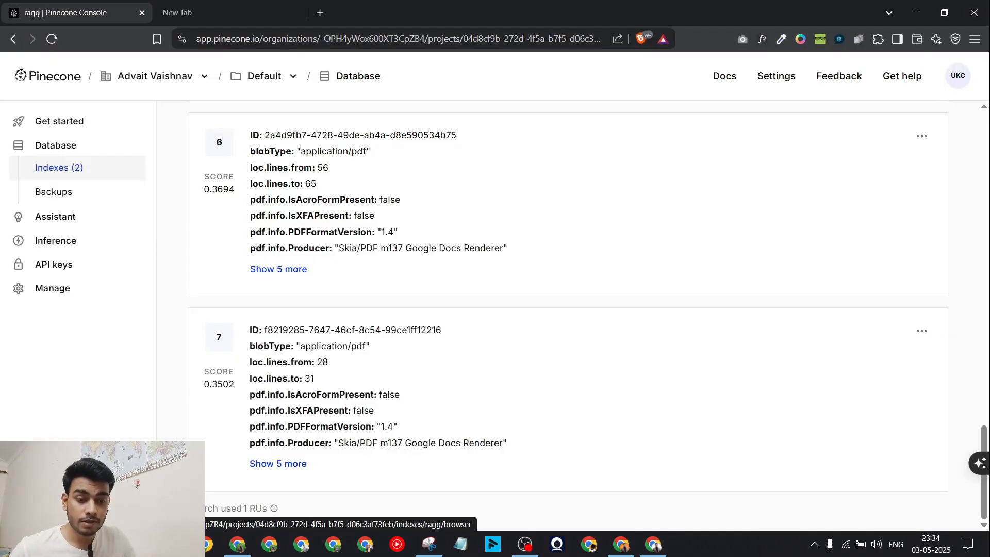
{"action": "scroll", "coordinate": [312, 408], "scroll_direction": "up", "scroll_amount": 20}
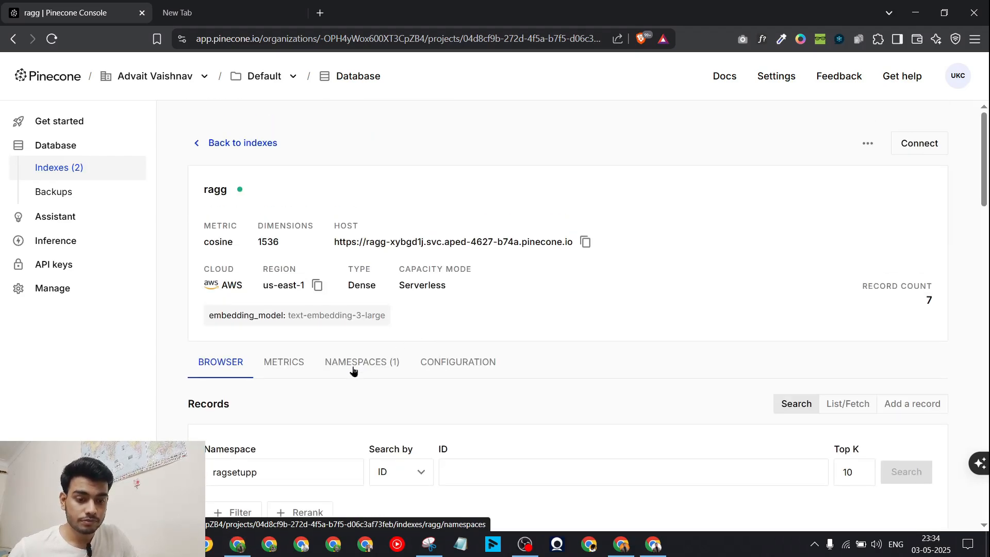
{"action": "left_click", "coordinate": [356, 363]}
{"action": "left_click", "coordinate": [916, 5]}
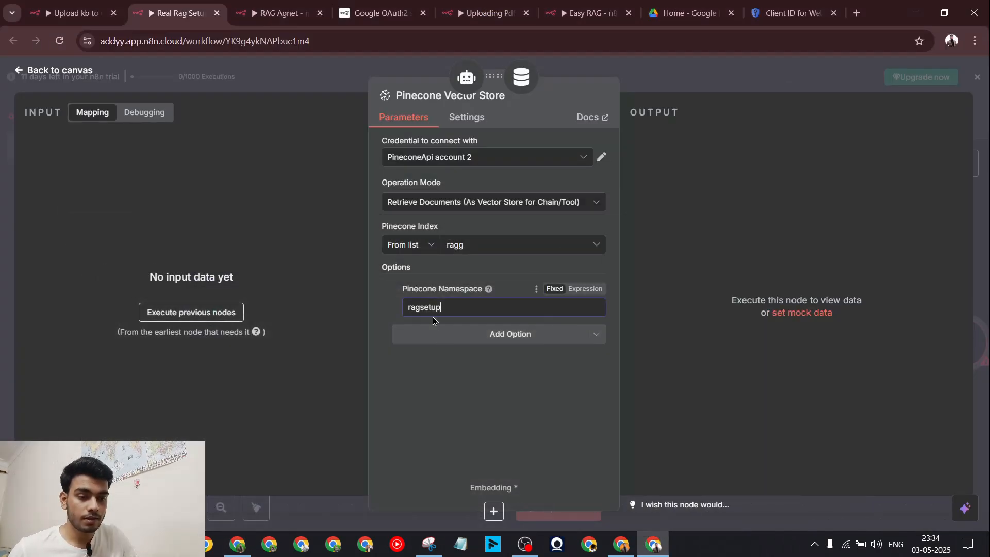
Step: Complete the Pinecone namespace as 'ragsetupp' and return to the canvas
{"action": "type", "text": "p"}
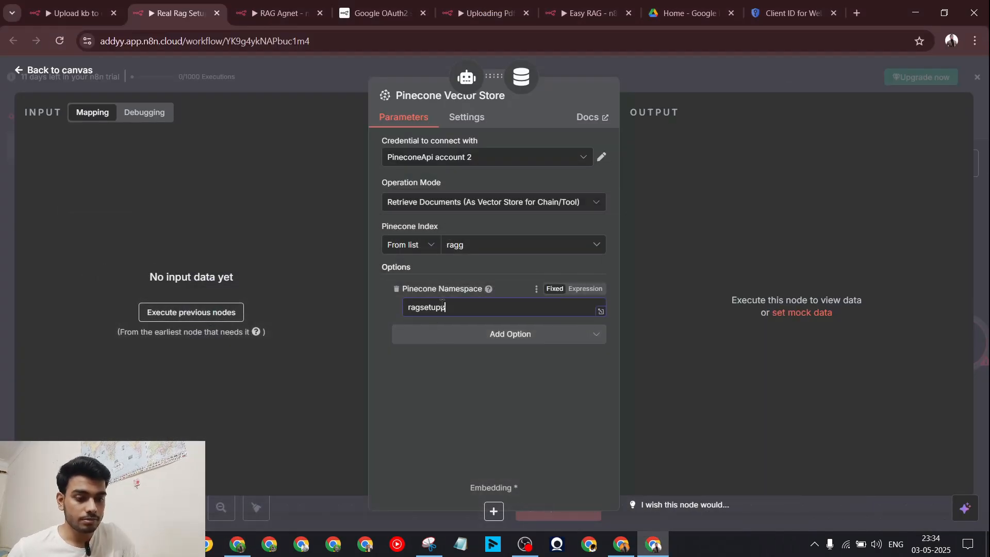
{"action": "left_click", "coordinate": [694, 79]}
{"action": "left_click_drag", "start_coordinate": [869, 355], "coordinate": [856, 369]}
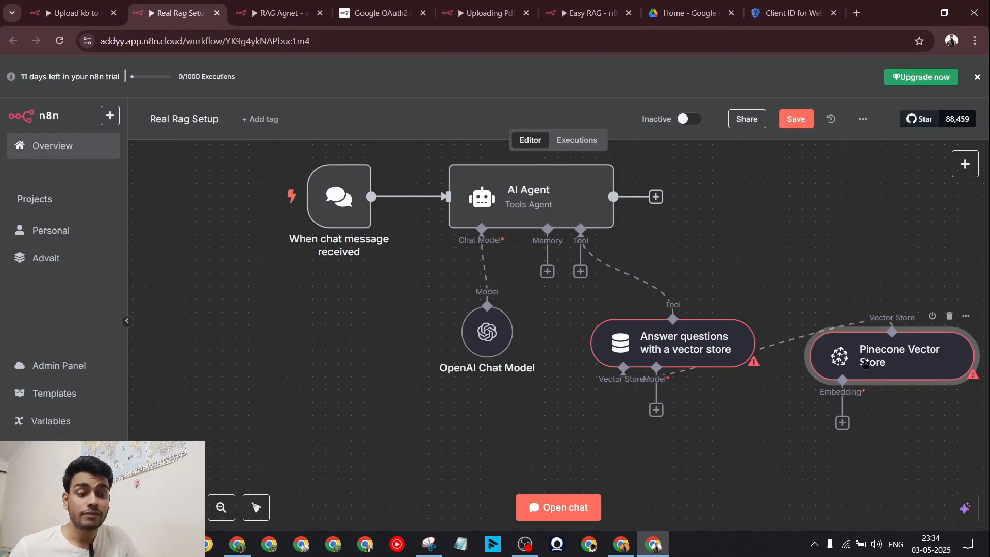
Step: Tidy up the workflow layout and shift all five nodes higher on the canvas
{"action": "scroll", "coordinate": [676, 316], "scroll_direction": "down", "scroll_amount": 1}
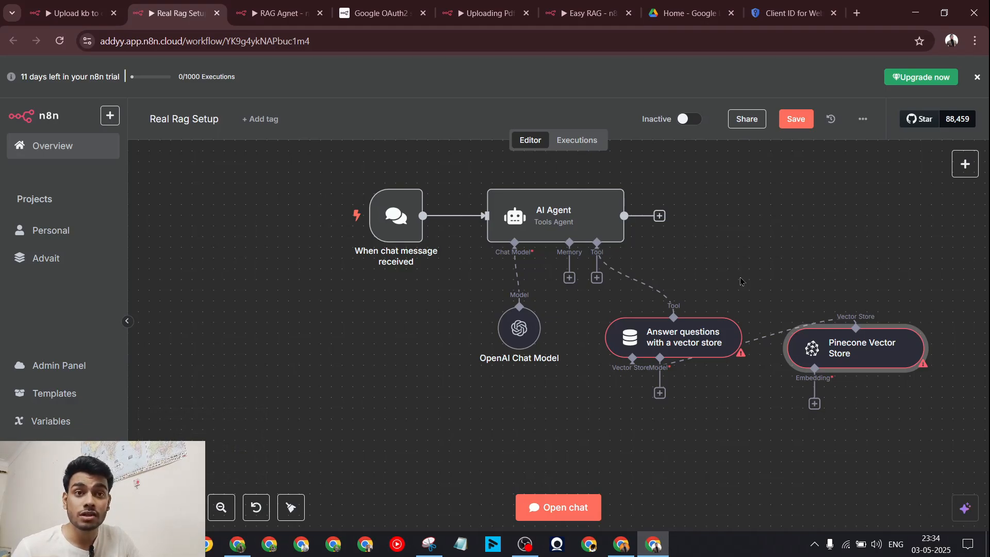
{"action": "left_click", "coordinate": [292, 509]}
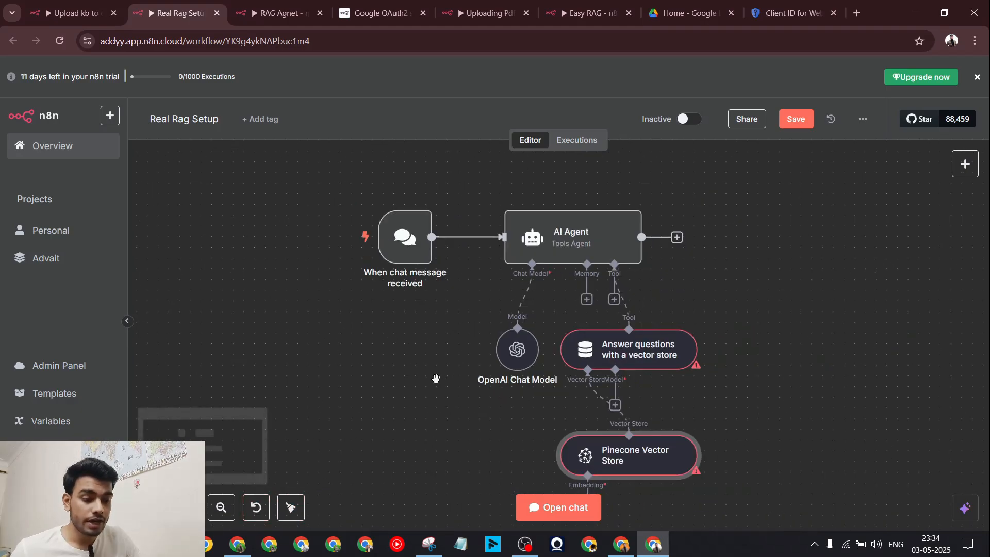
{"action": "left_click_drag", "start_coordinate": [671, 378], "coordinate": [678, 334]}
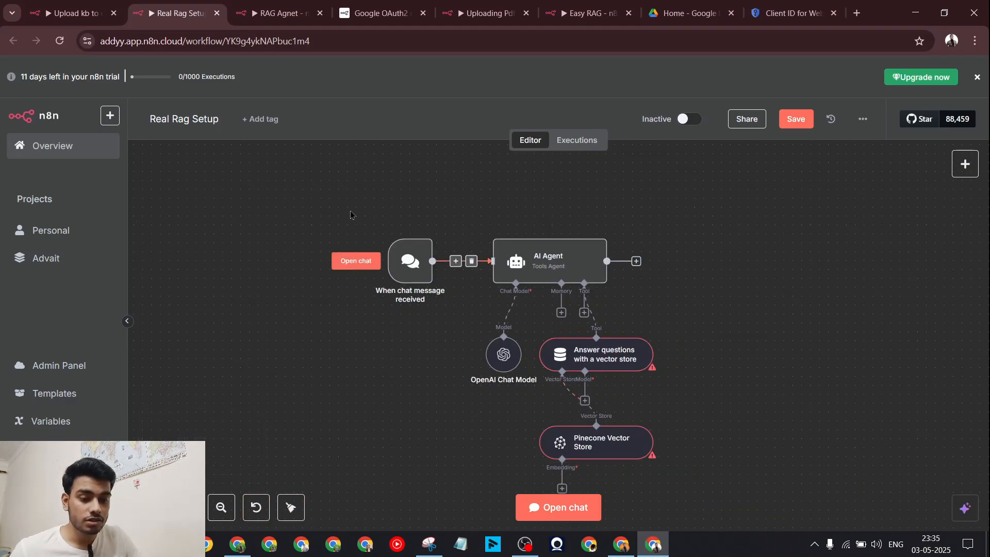
{"action": "left_click_drag", "start_coordinate": [350, 210], "coordinate": [676, 506]}
{"action": "left_click_drag", "start_coordinate": [543, 356], "coordinate": [536, 279]}
{"action": "left_click", "coordinate": [792, 373]}
{"action": "scroll", "coordinate": [654, 352], "scroll_direction": "up", "scroll_amount": 4}
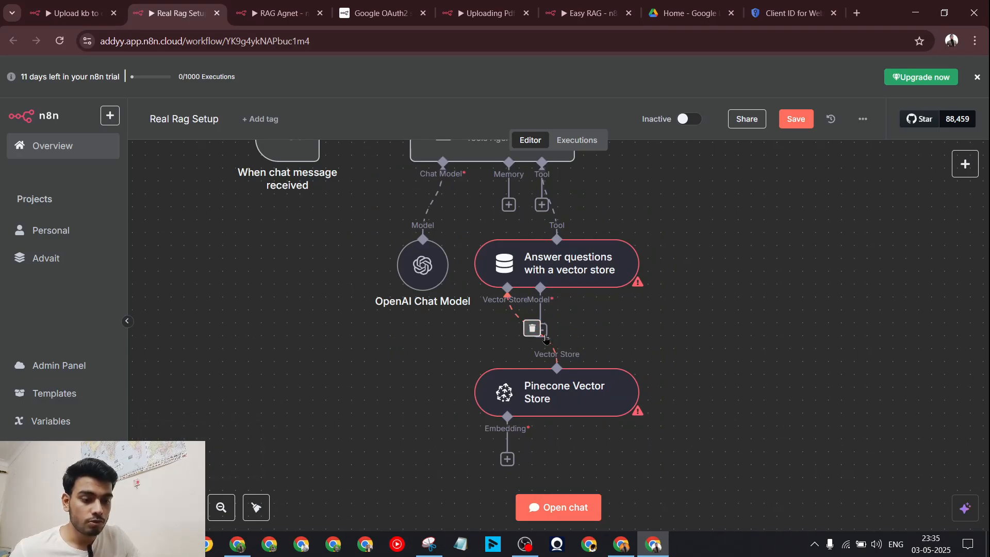
{"action": "scroll", "coordinate": [591, 322], "scroll_direction": "up", "scroll_amount": 3}
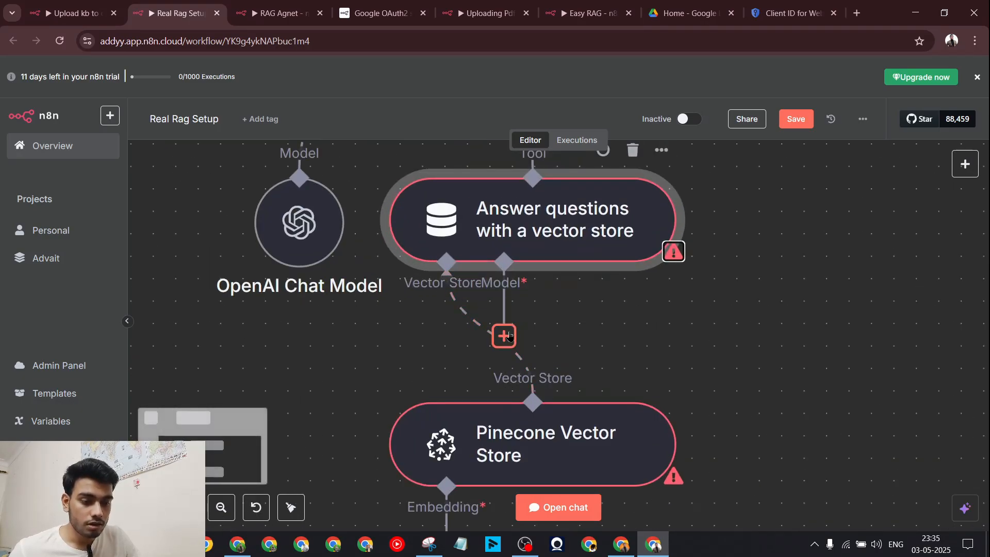
Step: Give the Answer questions tool an OpenAI Chat Model running gpt-4o-mini
{"action": "left_click", "coordinate": [504, 336]}
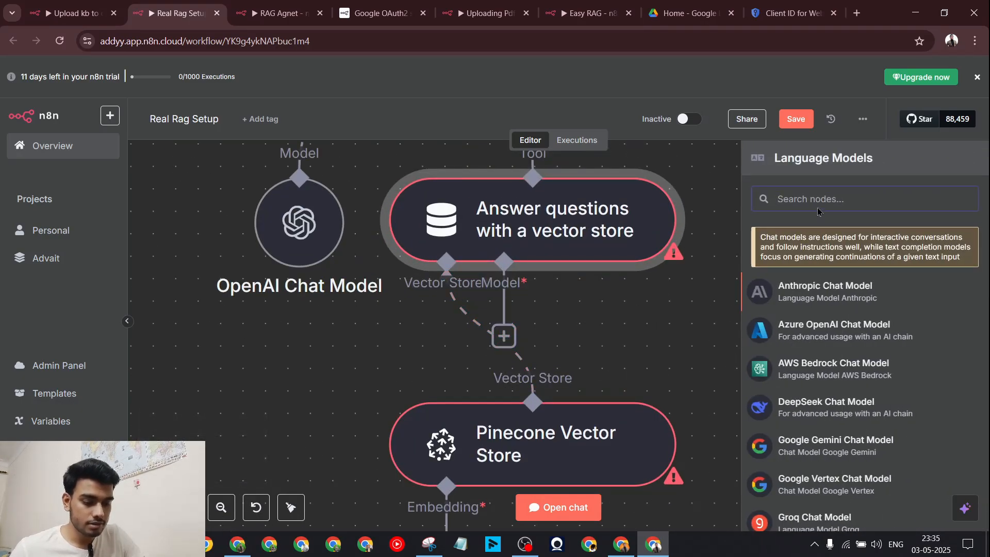
{"action": "type", "text": "open"}
{"action": "left_click", "coordinate": [835, 238]}
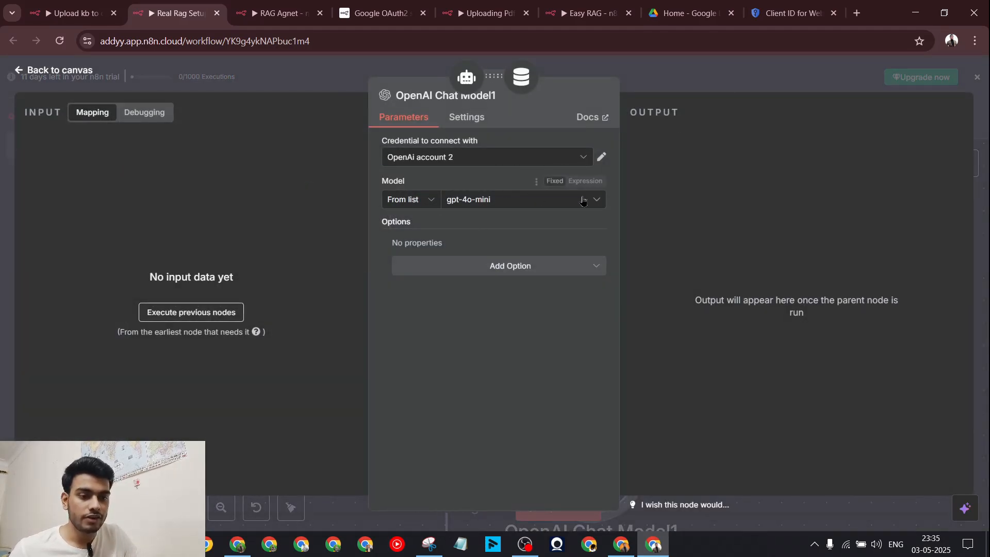
{"action": "left_click", "coordinate": [755, 88]}
Step: Feed the Pinecone Vector Store with OpenAI embeddings using text-embedding-3-small
{"action": "left_click", "coordinate": [499, 443]}
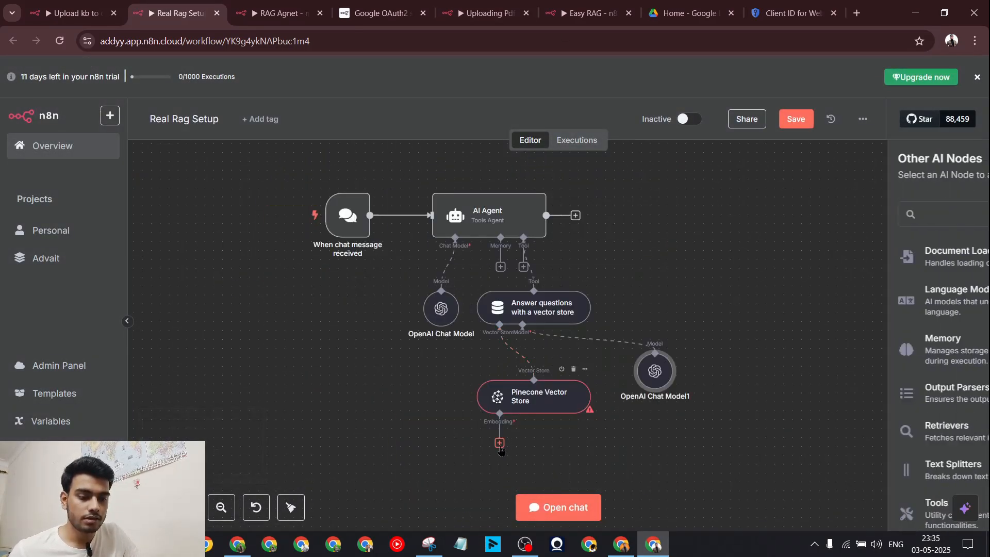
{"action": "scroll", "coordinate": [859, 309], "scroll_direction": "down", "scroll_amount": 2}
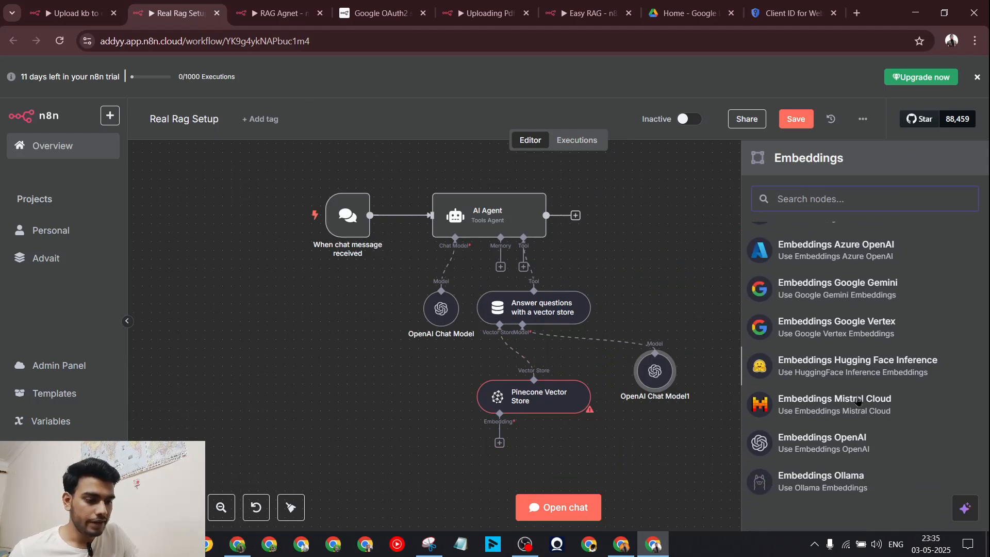
{"action": "left_click", "coordinate": [861, 459]}
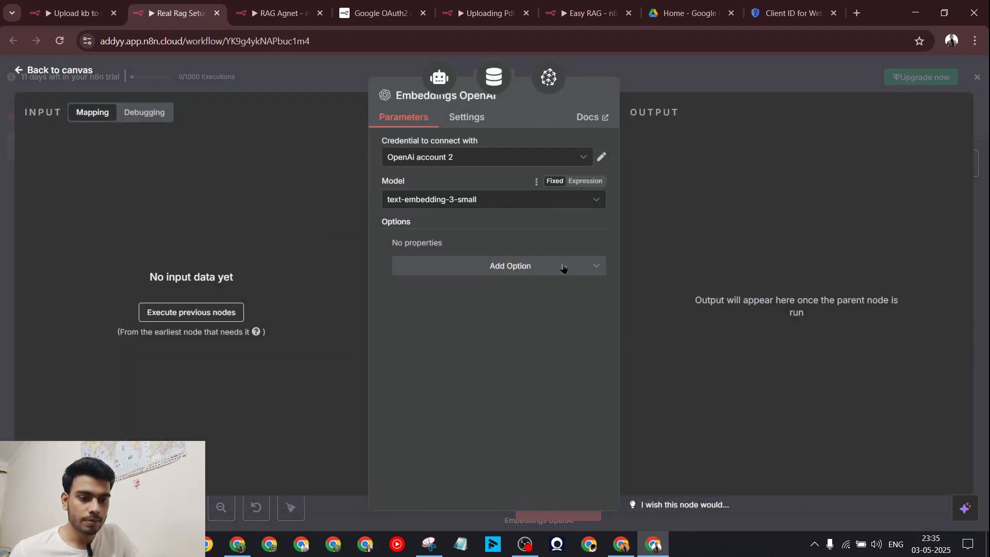
{"action": "left_click", "coordinate": [670, 82]}
{"action": "scroll", "coordinate": [370, 340], "scroll_direction": "down", "scroll_amount": 2}
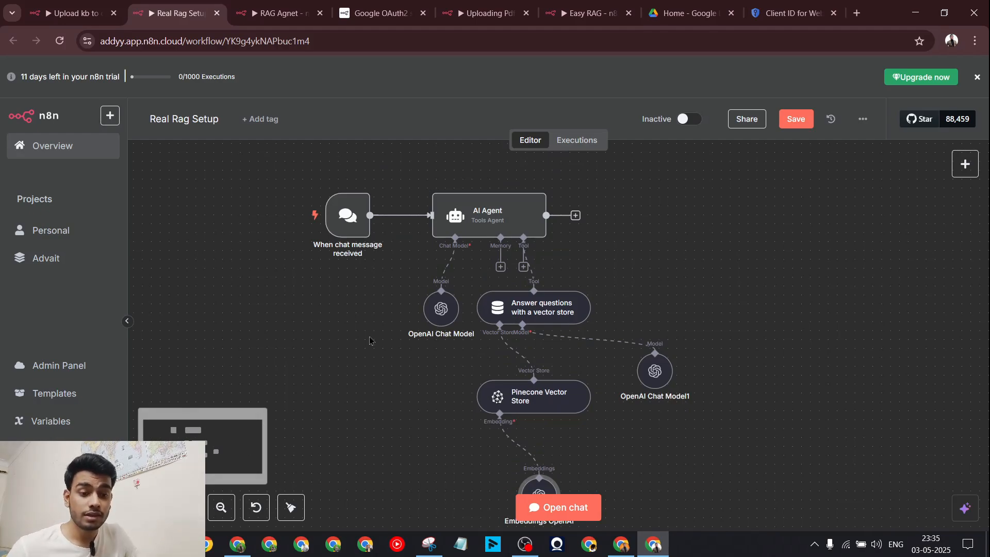
{"action": "scroll", "coordinate": [370, 340], "scroll_direction": "down", "scroll_amount": 1}
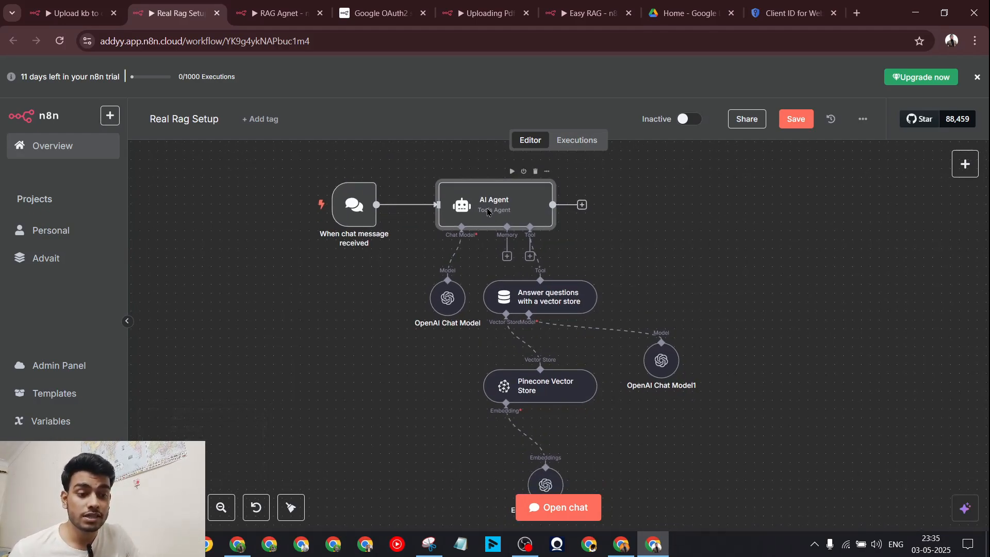
Step: Add a System Message option to the AI Agent, defaulting to "You are a helpful assistant"
{"action": "double_click", "coordinate": [488, 213]}
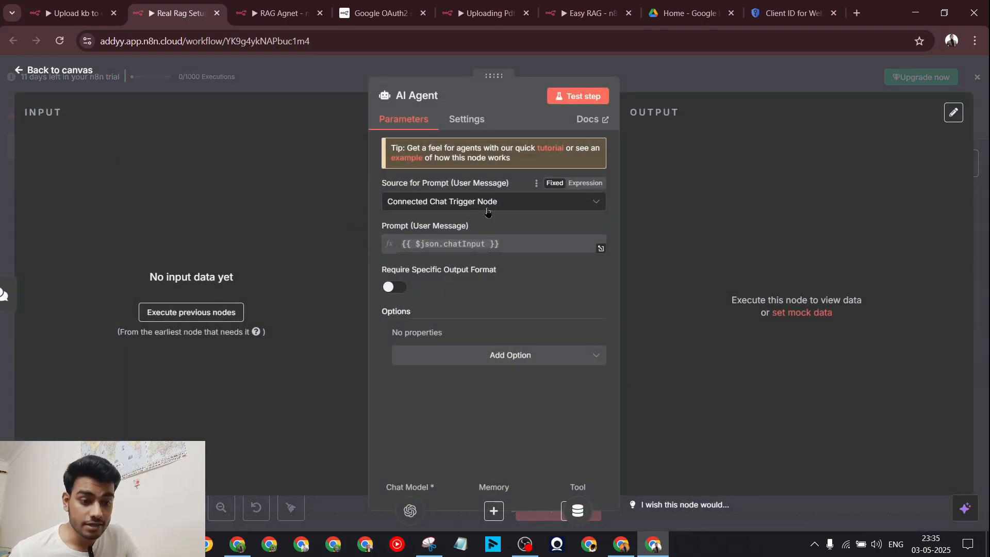
{"action": "left_click", "coordinate": [531, 356]}
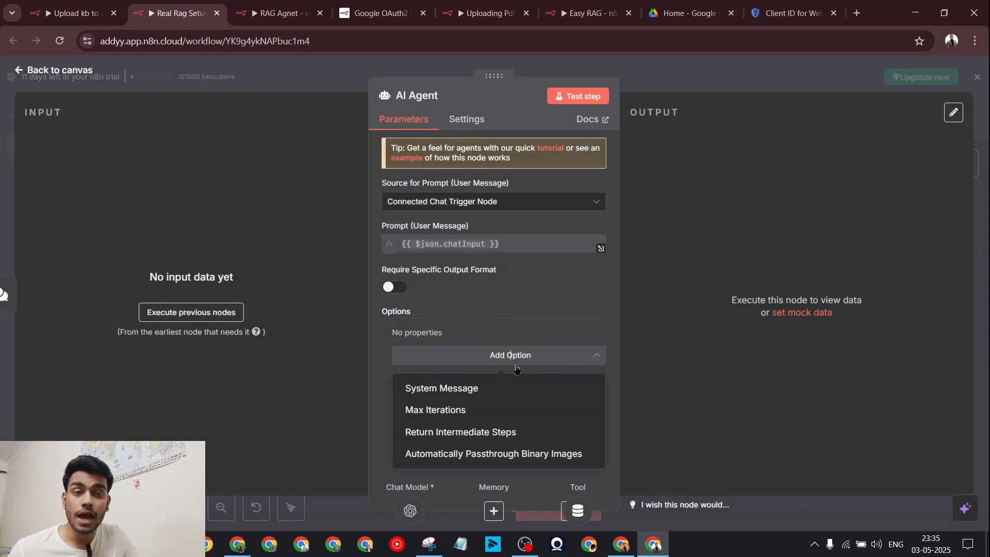
{"action": "left_click", "coordinate": [479, 387]}
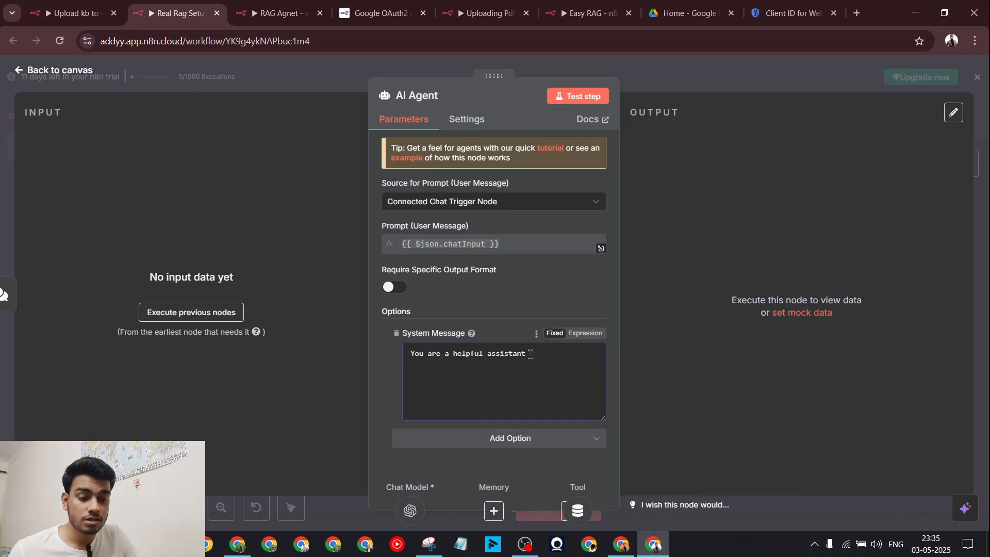
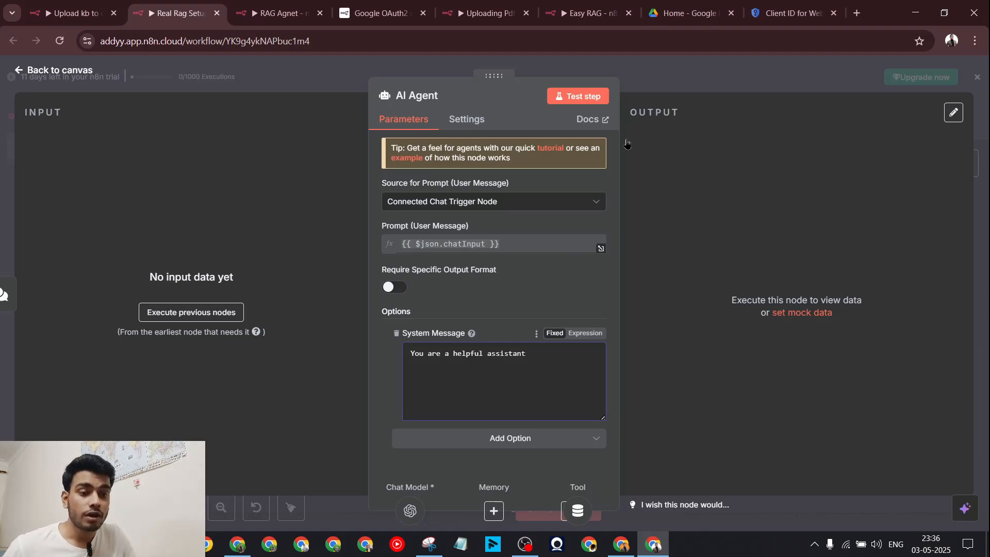
Step: Close the AI Agent settings and shift the OpenAI Chat Model1 node slightly left
{"action": "key", "text": "Escape"}
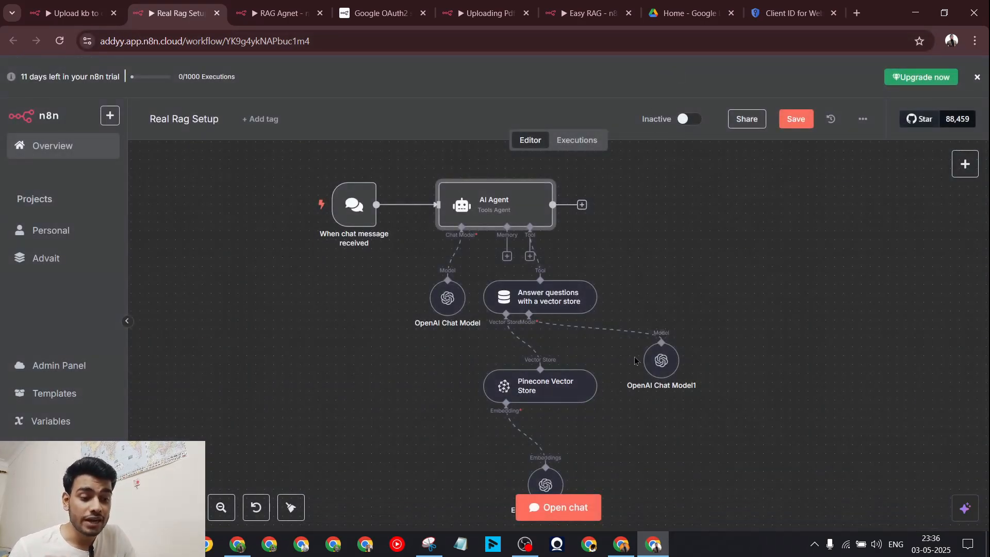
{"action": "left_click_drag", "start_coordinate": [663, 361], "coordinate": [645, 360]}
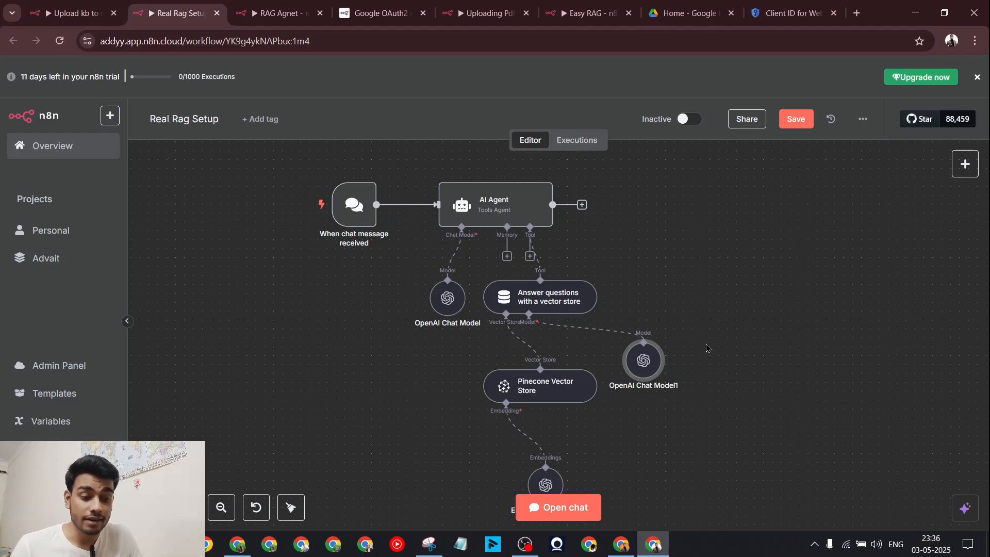
{"action": "scroll", "coordinate": [706, 342], "scroll_direction": "down", "scroll_amount": 2}
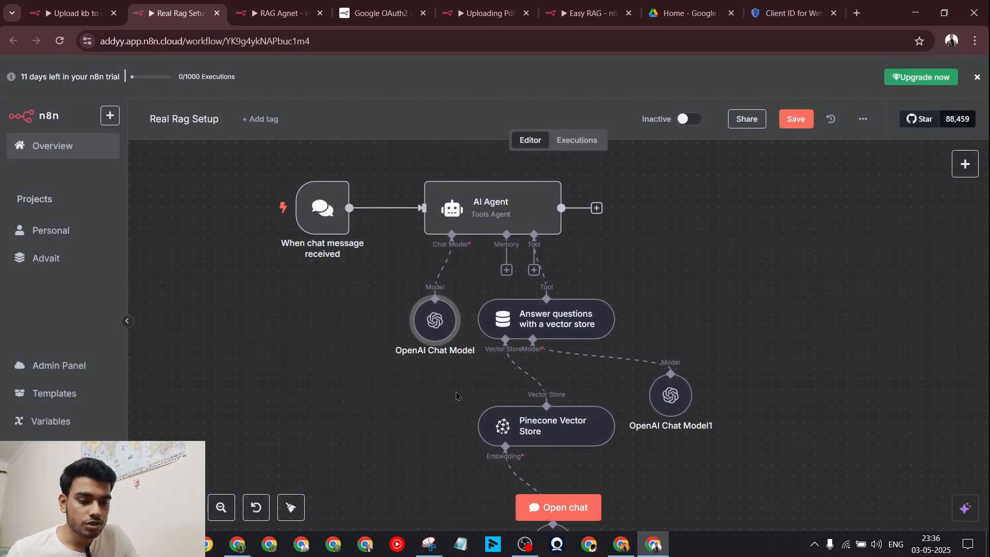
Step: Send 'Hi' in the workflow's test chat and get 'Hello! How can I assist you today?'
{"action": "scroll", "coordinate": [571, 494], "scroll_direction": "left", "scroll_amount": 2}
{"action": "left_click", "coordinate": [572, 496]}
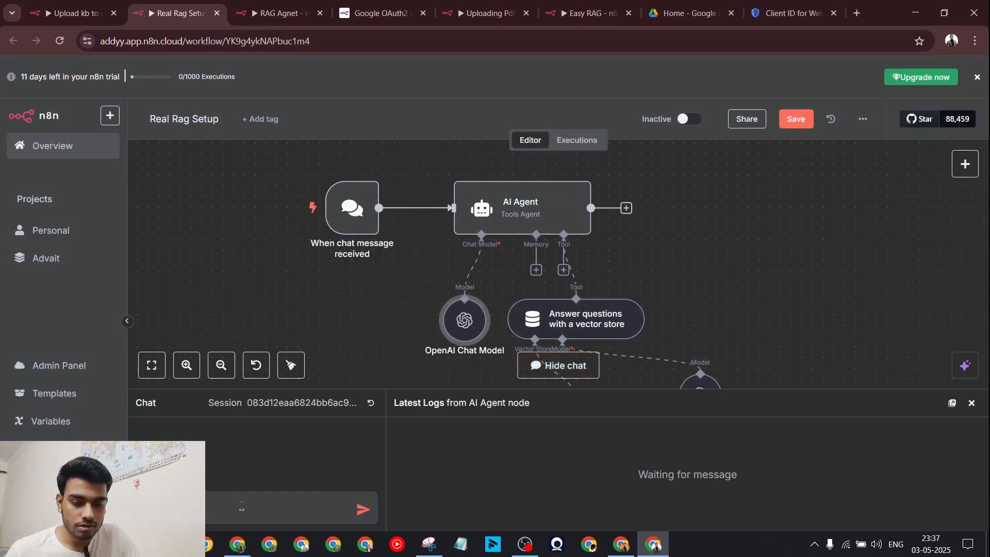
{"action": "type", "text": "Hi"}
{"action": "key", "text": "Return"}
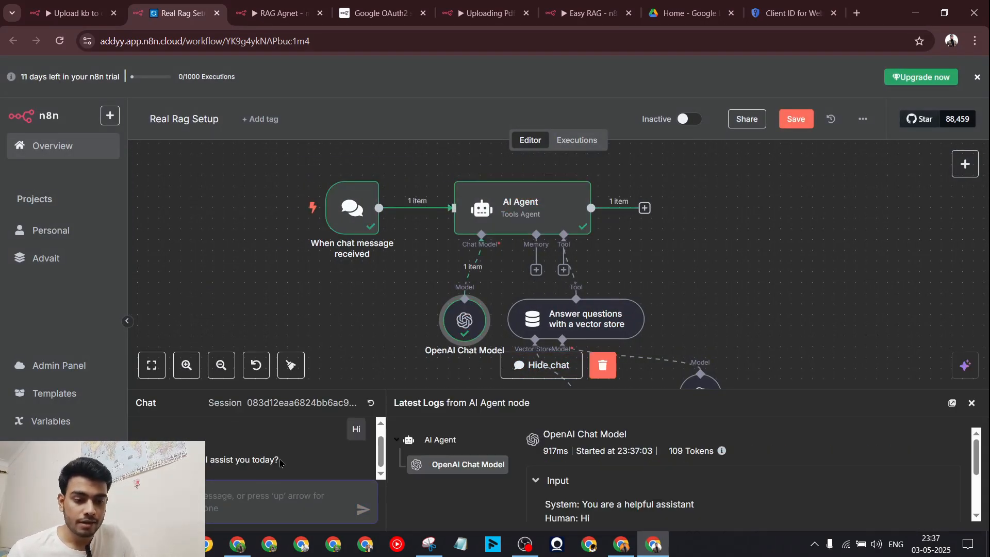
{"action": "left_click_drag", "start_coordinate": [298, 458], "coordinate": [131, 458]}
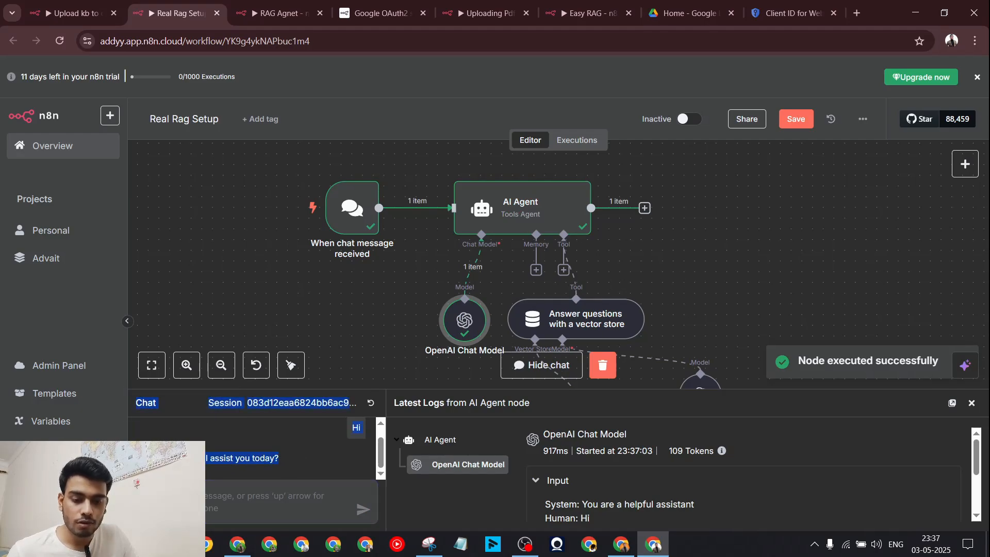
Step: Glance at the ChatGPT window, then return to n8n ready for a new chat message
{"action": "left_click", "coordinate": [616, 542]}
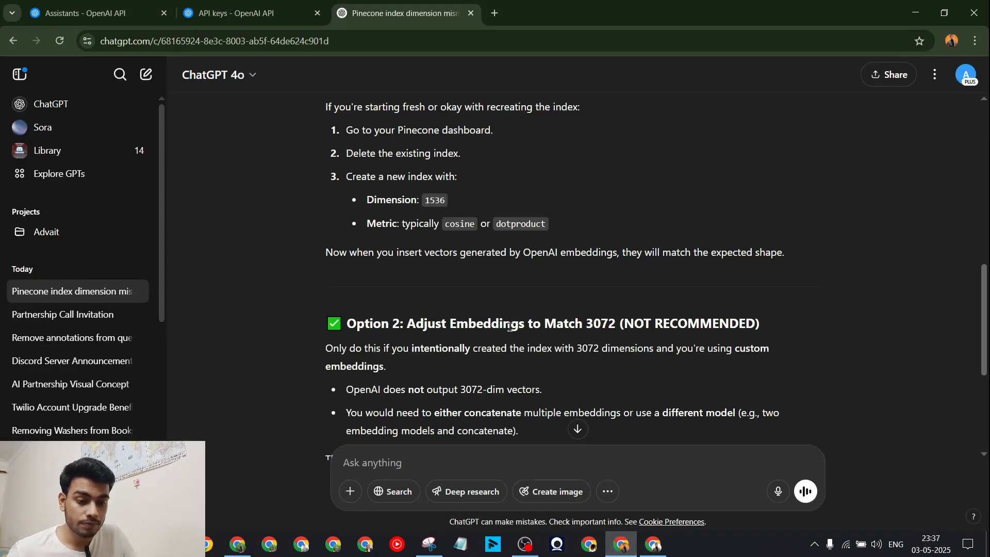
{"action": "left_click", "coordinate": [526, 544]}
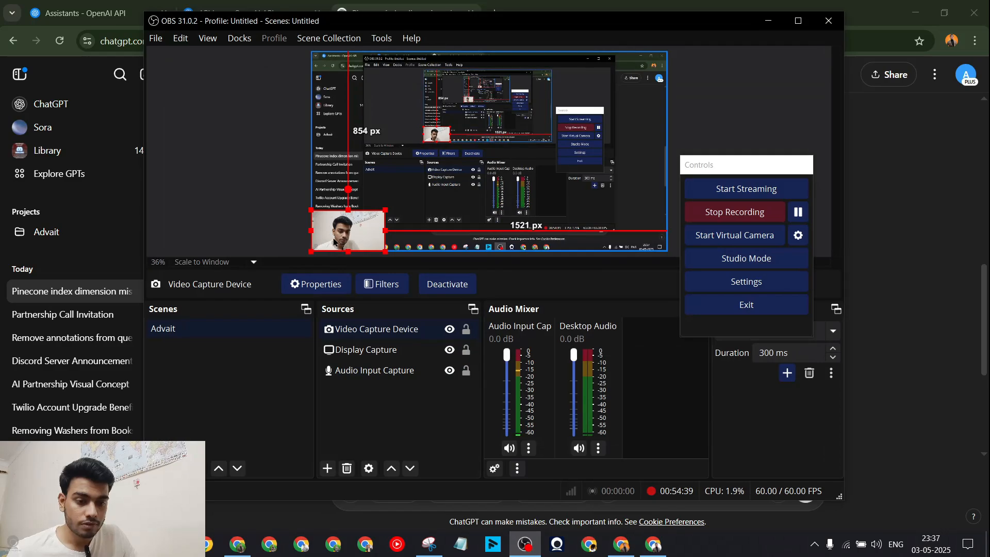
{"action": "left_click_drag", "start_coordinate": [334, 239], "coordinate": [612, 135]}
{"action": "left_click", "coordinate": [768, 20]}
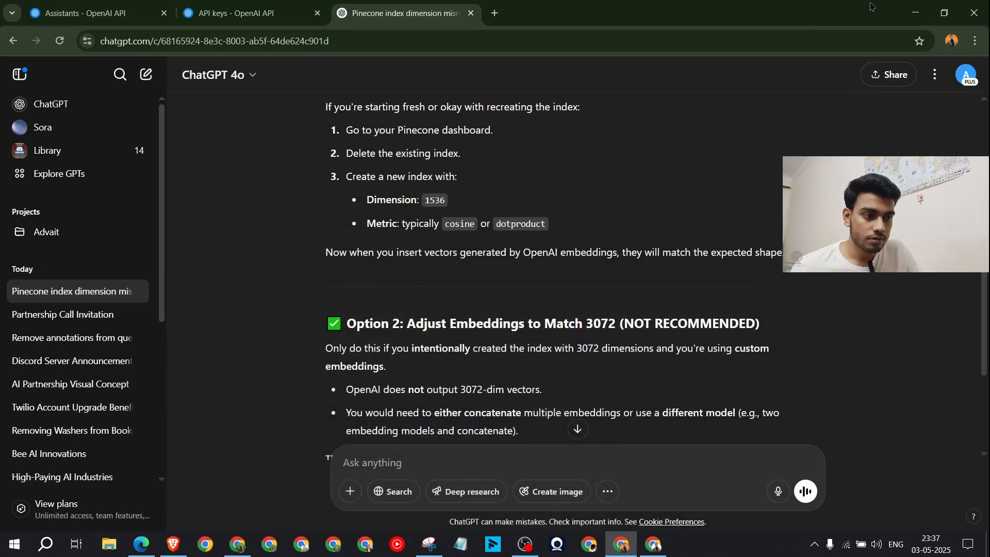
{"action": "left_click", "coordinate": [916, 13]}
{"action": "scroll", "coordinate": [279, 452], "scroll_direction": "up", "scroll_amount": 1}
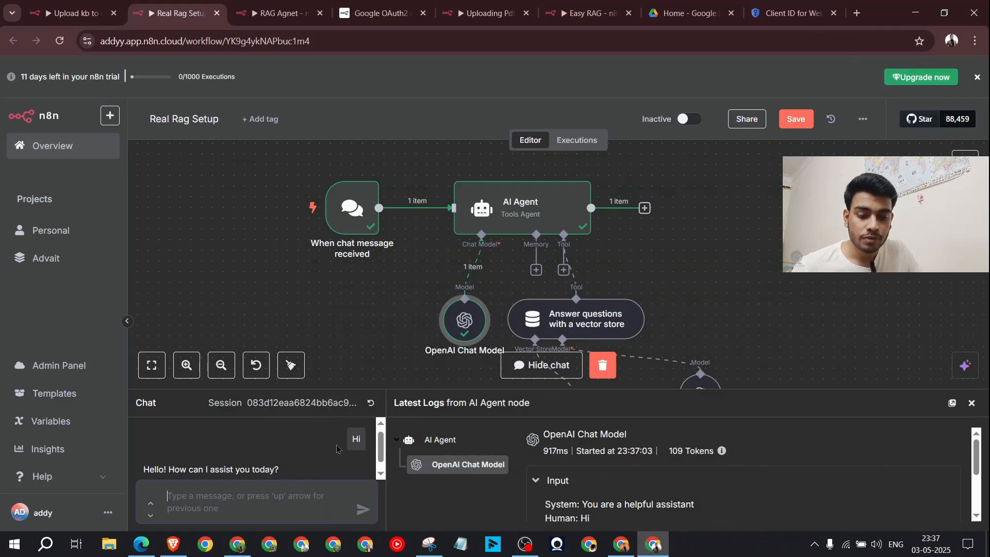
{"action": "scroll", "coordinate": [279, 452], "scroll_direction": "down", "scroll_amount": 1}
{"action": "left_click_drag", "start_coordinate": [300, 460], "coordinate": [144, 459]}
{"action": "left_click", "coordinate": [205, 508]}
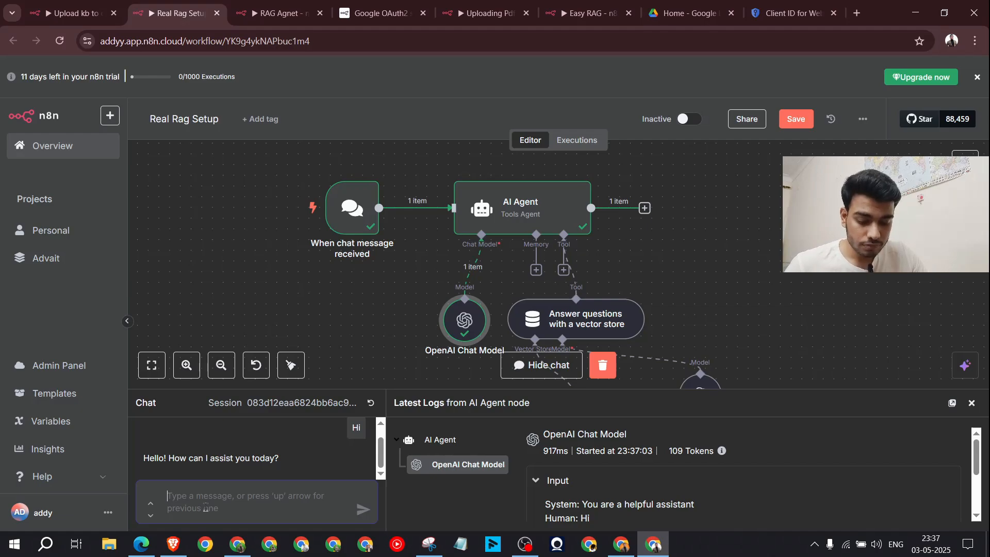
Step: Ask the chat 'who is the founder of arrow flux' and review the agent's answer
{"action": "type", "text": "who is"}
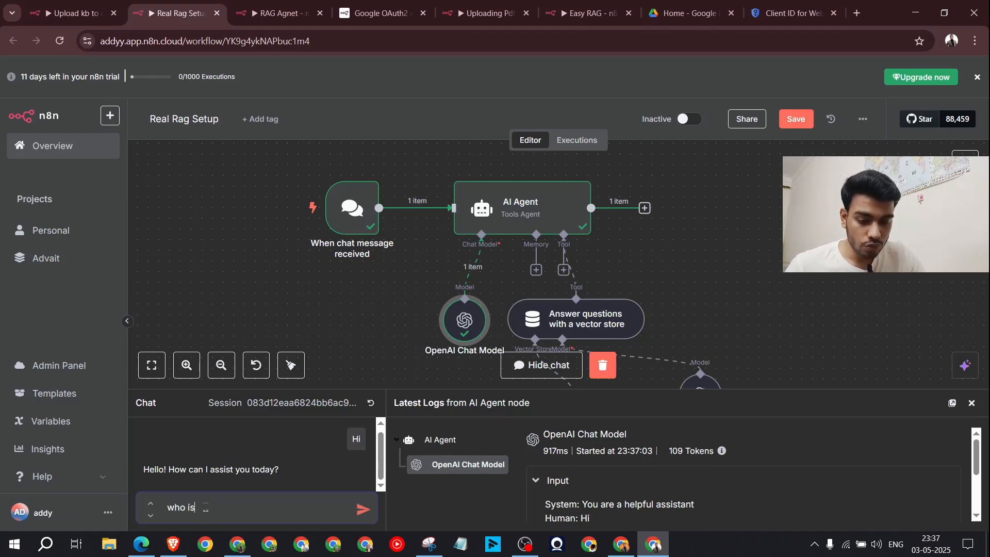
{"action": "type", "text": " the founder "}
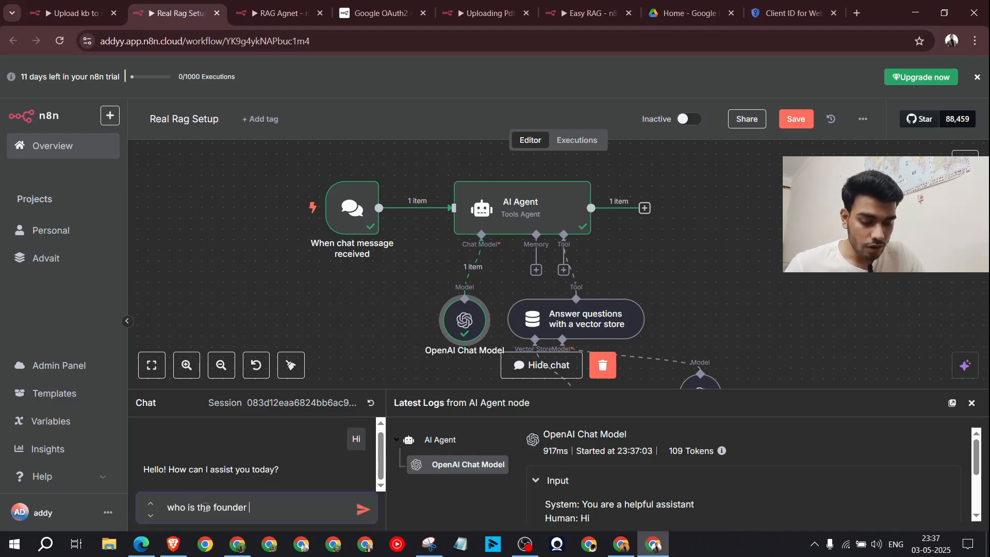
{"action": "type", "text": "of arrow f"}
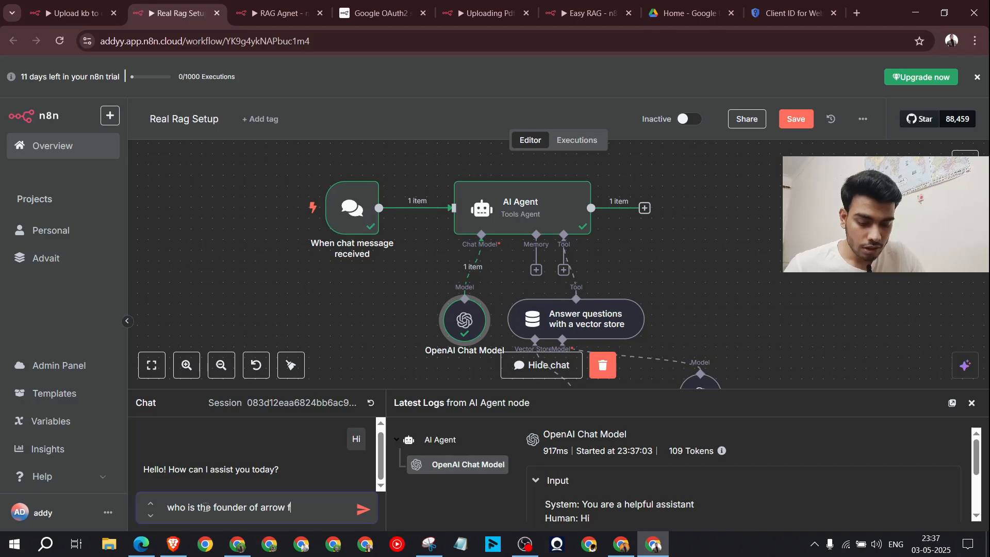
{"action": "type", "text": "lux ai"}
{"action": "key", "text": "Return"}
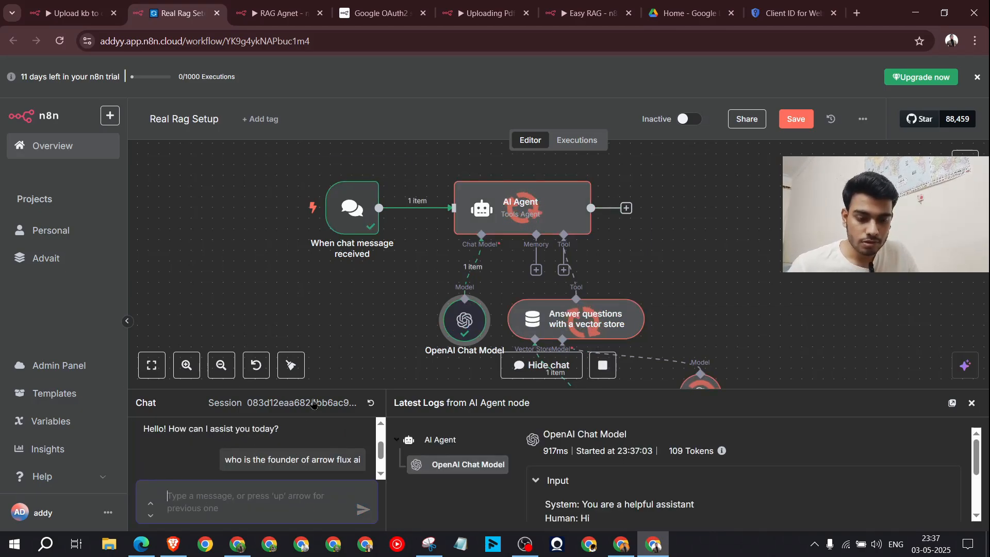
{"action": "left_click_drag", "start_coordinate": [334, 390], "coordinate": [334, 232]}
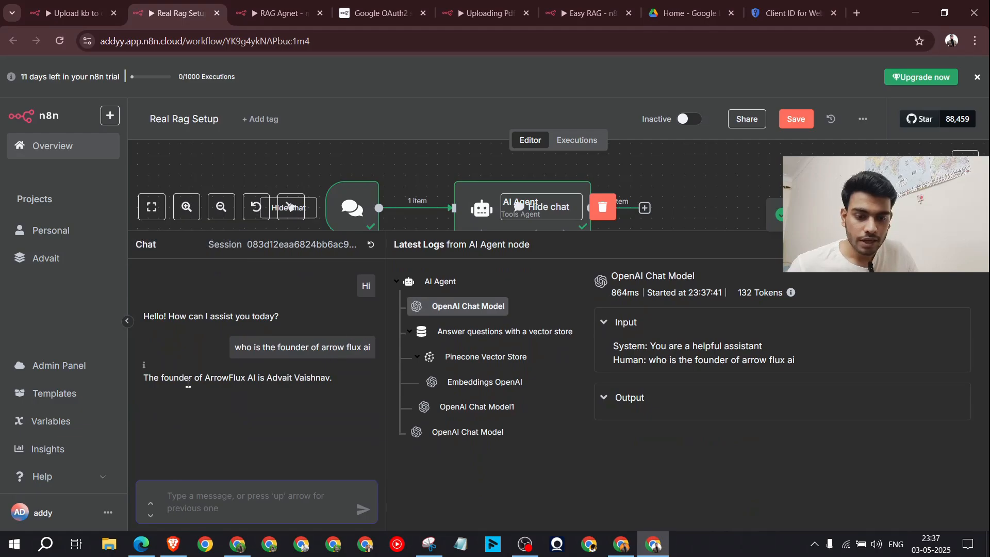
{"action": "left_click_drag", "start_coordinate": [147, 380], "coordinate": [348, 420]}
{"action": "left_click", "coordinate": [348, 420]}
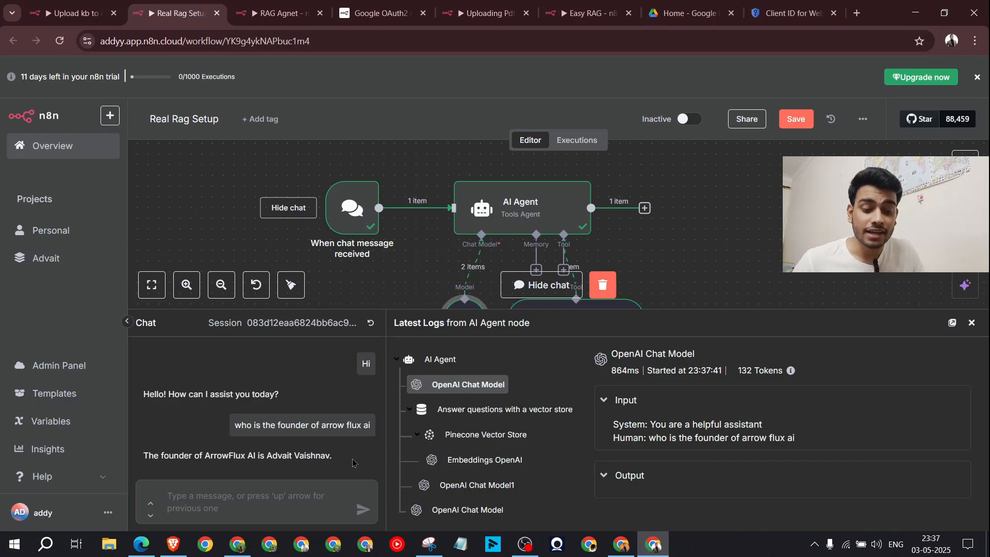
{"action": "left_click_drag", "start_coordinate": [353, 459], "coordinate": [139, 454]}
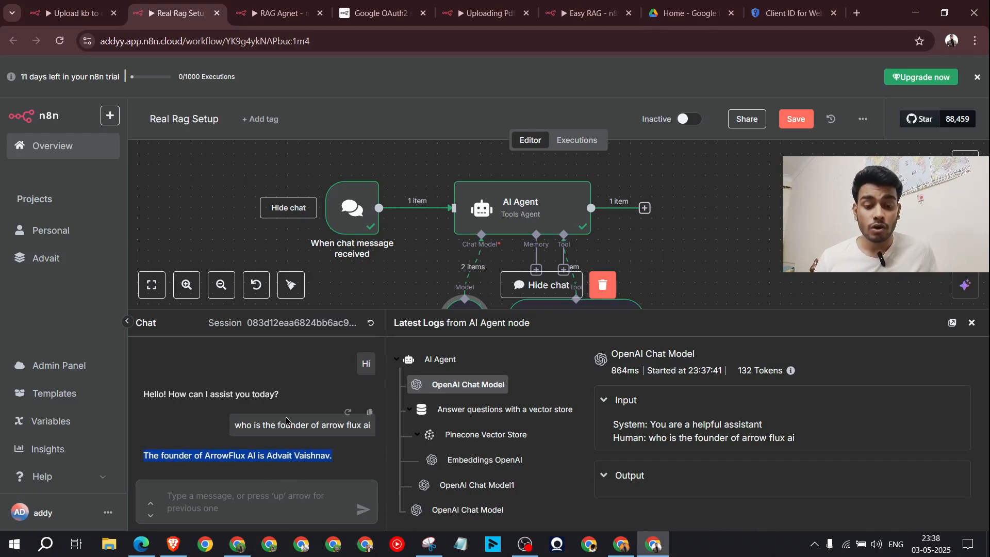
Step: Review the AI Agent's system message, then go back to the founder answer in the chat
{"action": "double_click", "coordinate": [524, 212]}
{"action": "left_click_drag", "start_coordinate": [535, 382], "coordinate": [387, 386]}
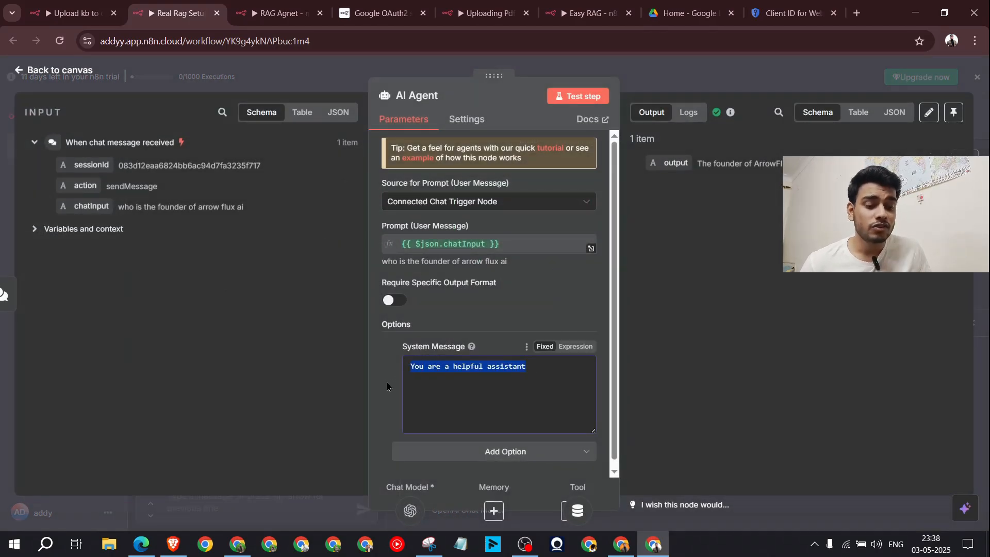
{"action": "left_click", "coordinate": [548, 328]}
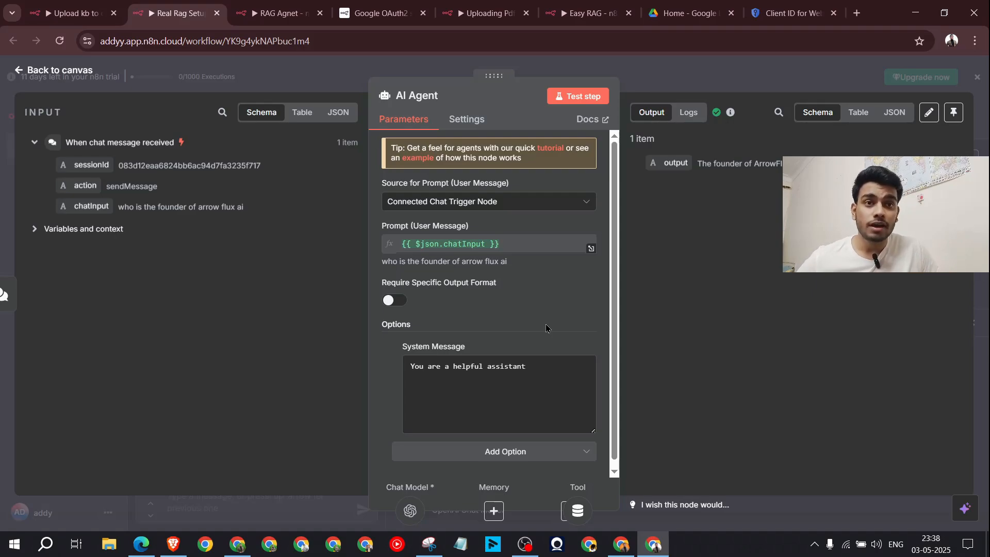
{"action": "left_click", "coordinate": [712, 87]}
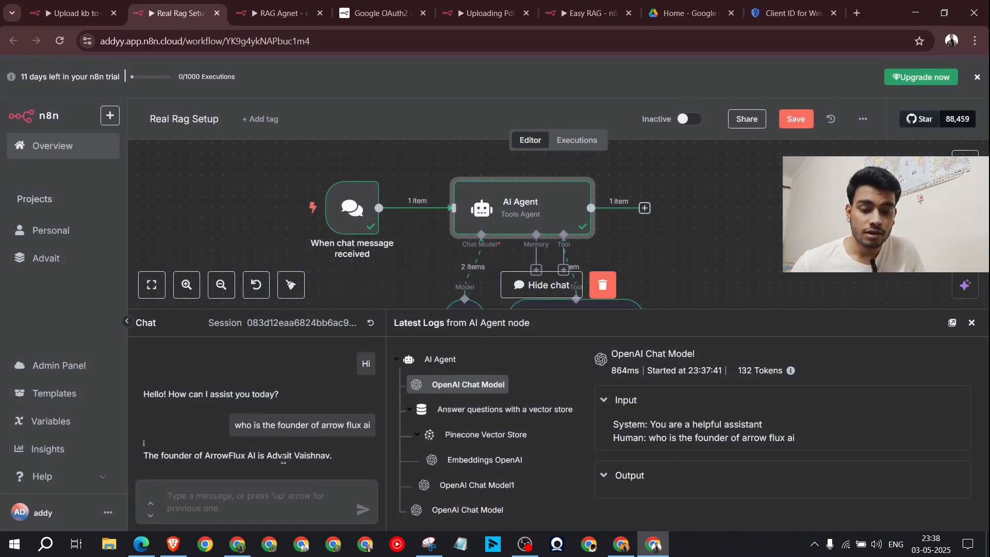
{"action": "left_click_drag", "start_coordinate": [335, 459], "coordinate": [137, 478]}
{"action": "left_click", "coordinate": [211, 496]}
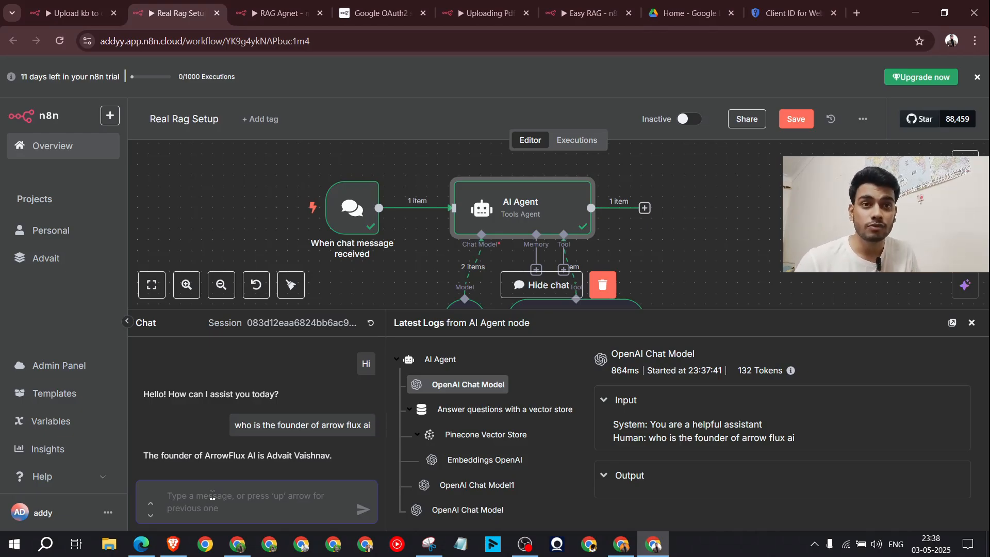
Step: Ask the chat 'what is arrow flux ai?' and read the agent's description
{"action": "type", "text": "what"}
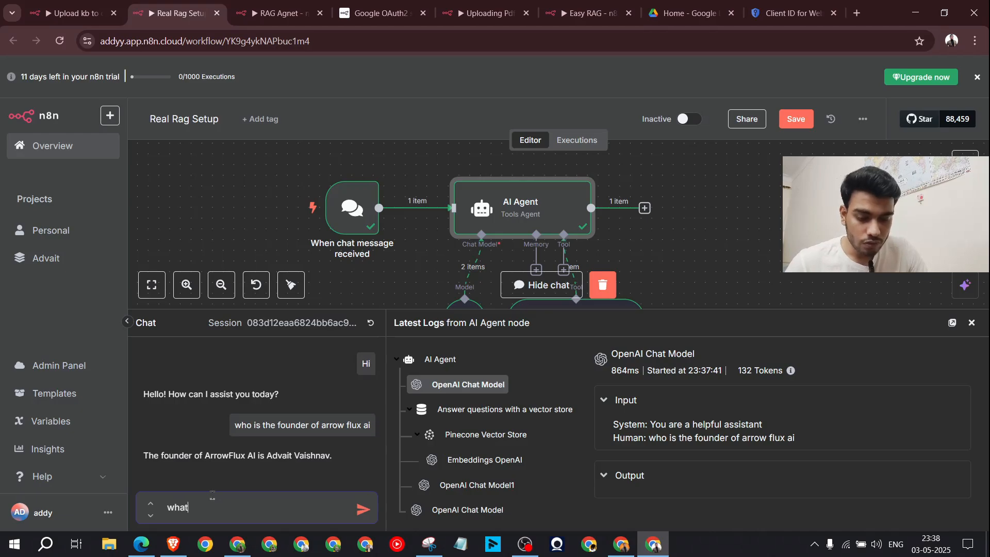
{"action": "type", "text": " is arrow f"}
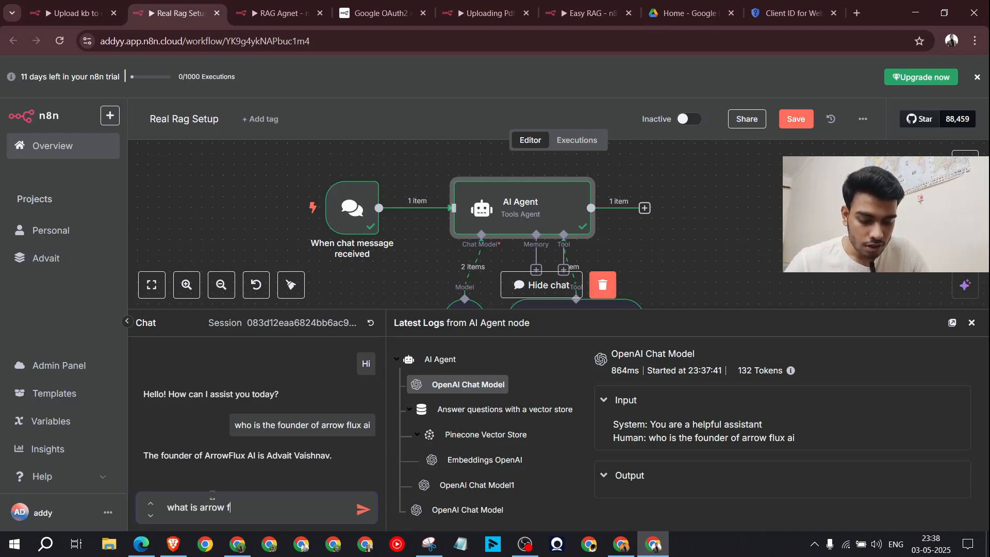
{"action": "type", "text": "lux ai?"}
{"action": "key", "text": "Return"}
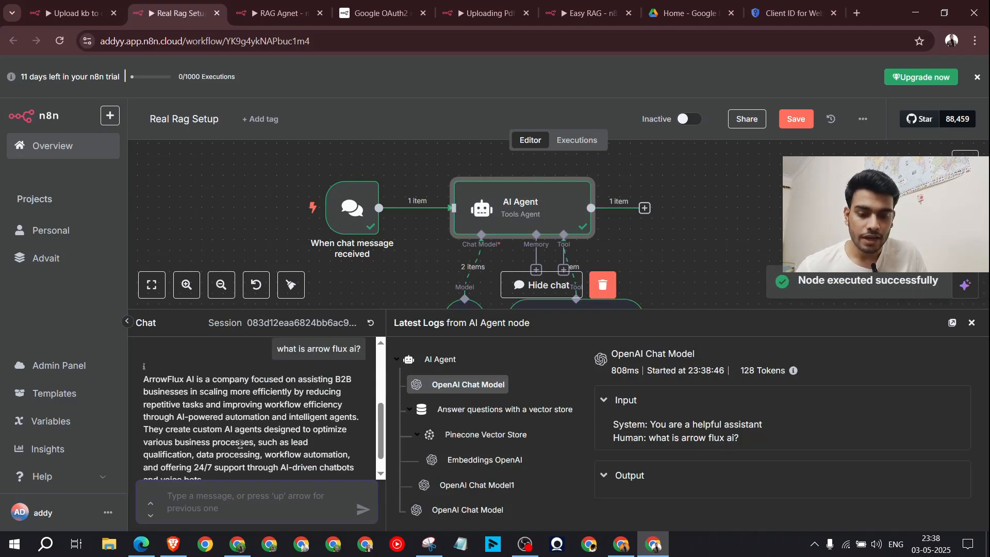
{"action": "scroll", "coordinate": [240, 445], "scroll_direction": "down", "scroll_amount": 1}
{"action": "left_click_drag", "start_coordinate": [144, 361], "coordinate": [285, 399]}
{"action": "left_click", "coordinate": [197, 376]}
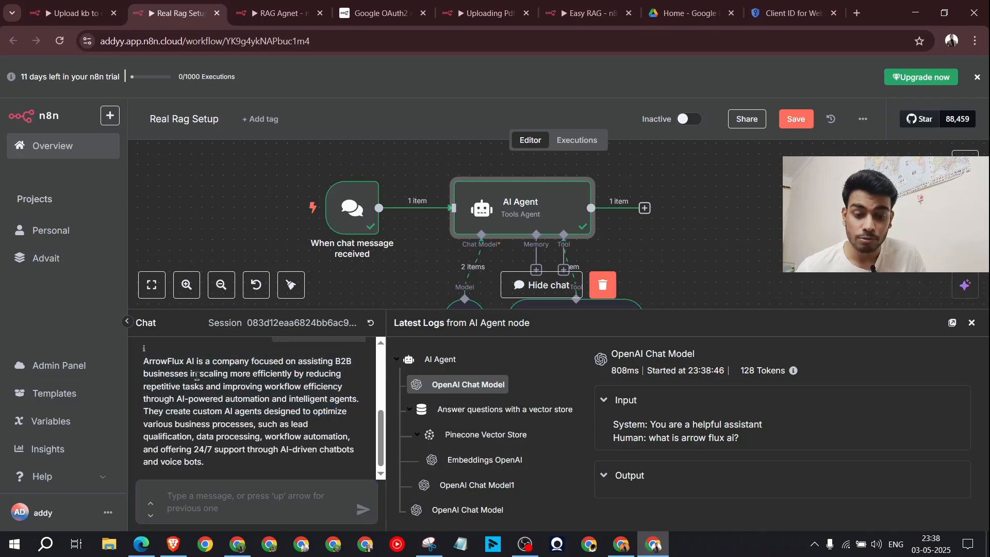
{"action": "left_click_drag", "start_coordinate": [190, 373], "coordinate": [288, 401]}
{"action": "left_click_drag", "start_coordinate": [259, 462], "coordinate": [142, 367]}
{"action": "left_click", "coordinate": [189, 414]}
{"action": "scroll", "coordinate": [265, 410], "scroll_direction": "up", "scroll_amount": 2}
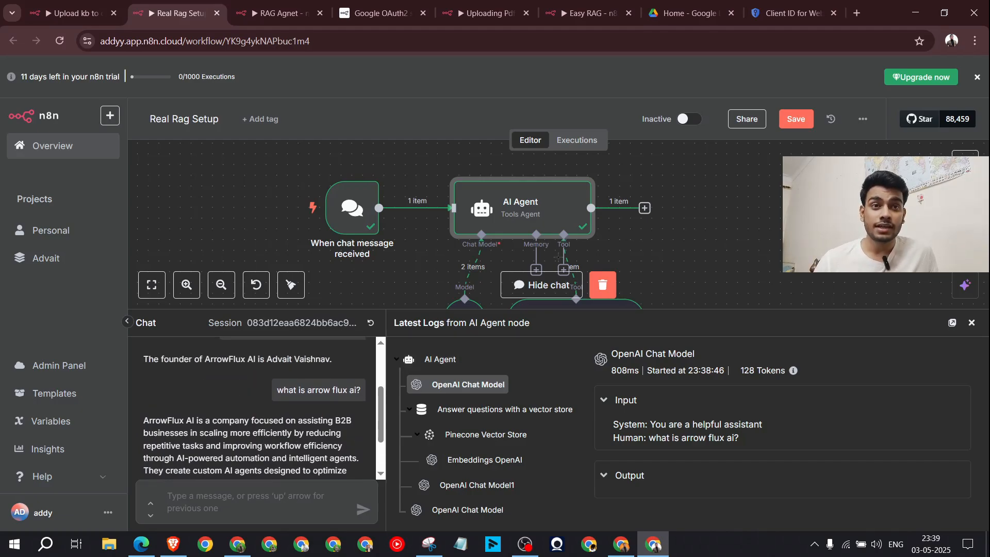
Step: Close the chat panel and snip a screenshot of the workflow canvas with Snipping Tool
{"action": "left_click", "coordinate": [972, 322]}
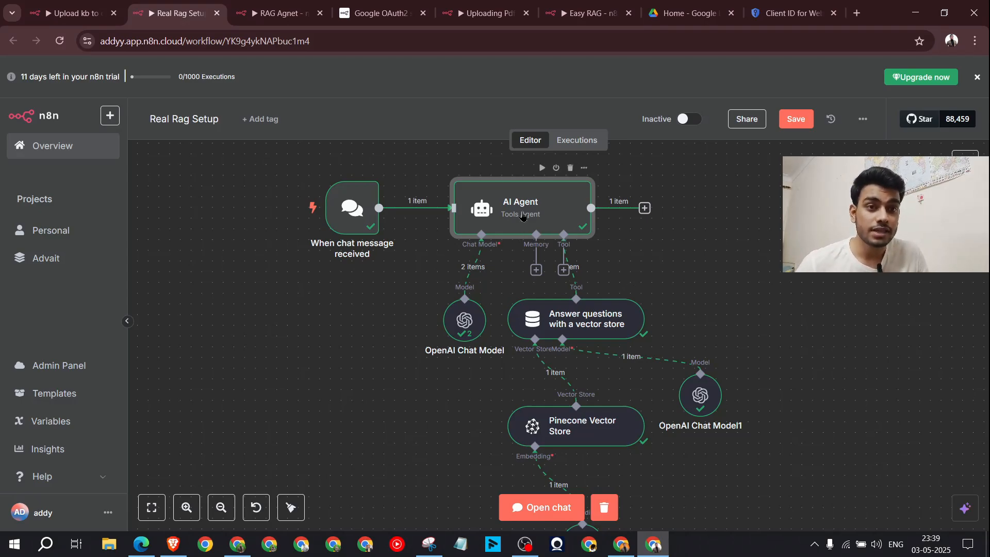
{"action": "scroll", "coordinate": [650, 303], "scroll_direction": "down", "scroll_amount": 2}
{"action": "scroll", "coordinate": [747, 327], "scroll_direction": "down", "scroll_amount": 1}
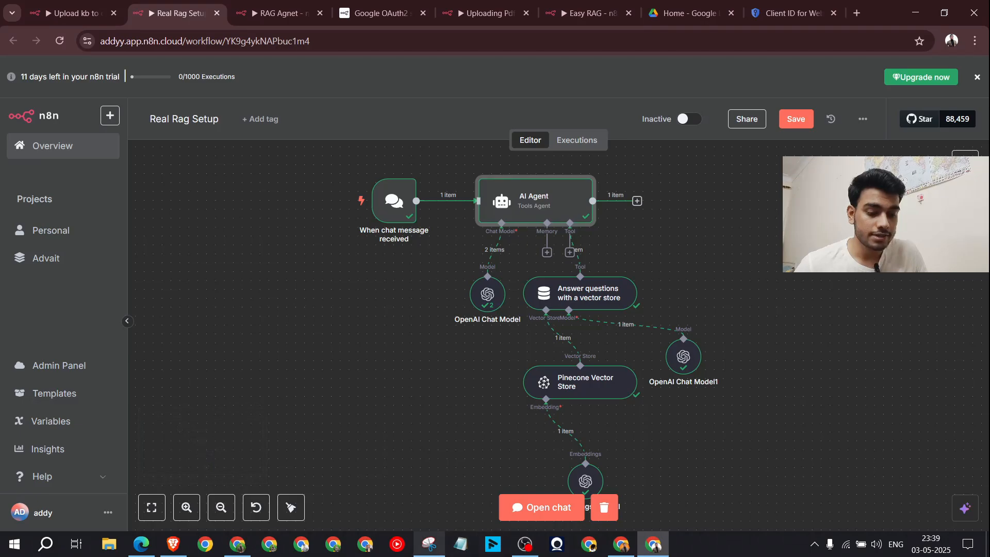
{"action": "left_click", "coordinate": [429, 544]}
{"action": "left_click", "coordinate": [454, 46]}
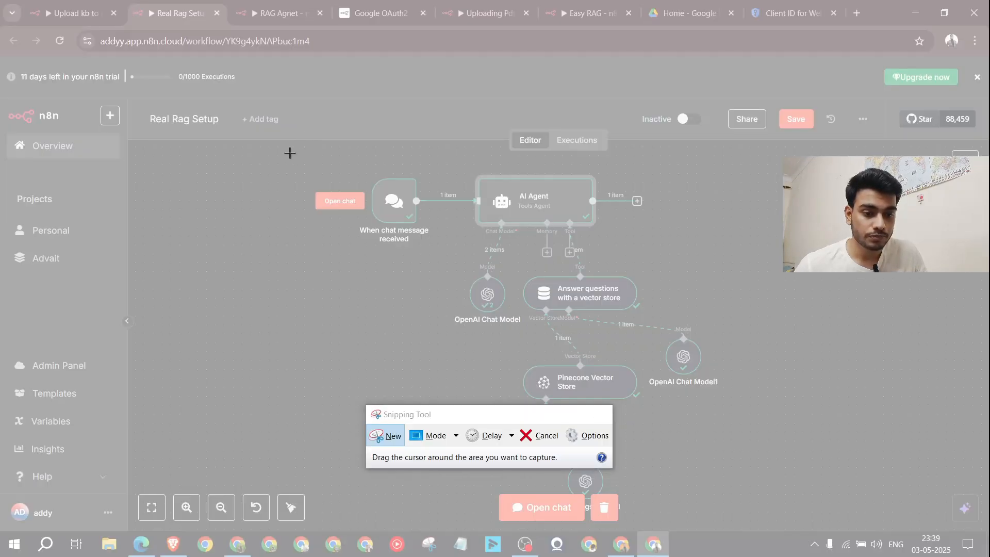
{"action": "left_click_drag", "start_coordinate": [290, 152], "coordinate": [777, 501]}
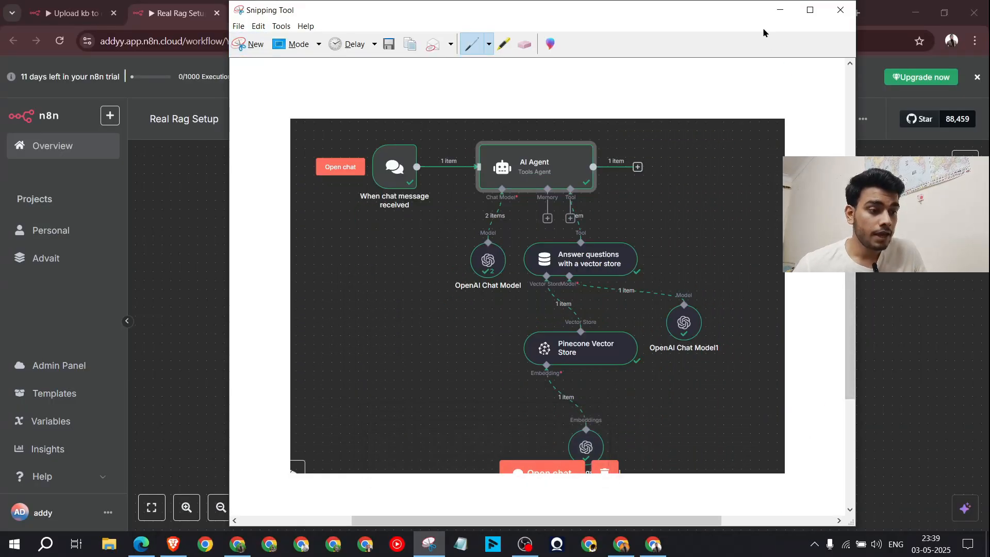
{"action": "left_click", "coordinate": [776, 9]}
{"action": "left_click", "coordinate": [622, 553]}
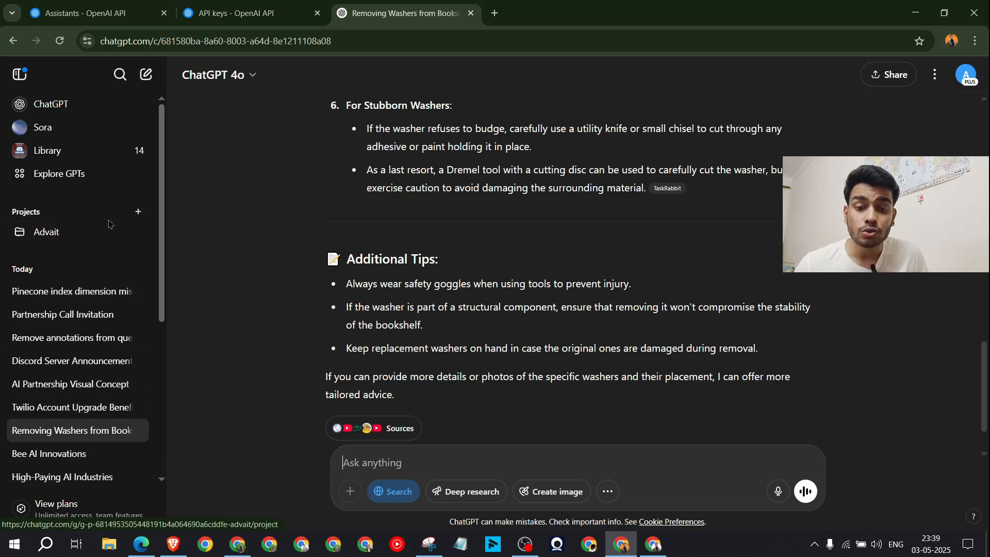
Step: In the Advait project, send the workflow screenshot with a request for a Goal-through-Final-Notes prompt
{"action": "left_click", "coordinate": [94, 234]}
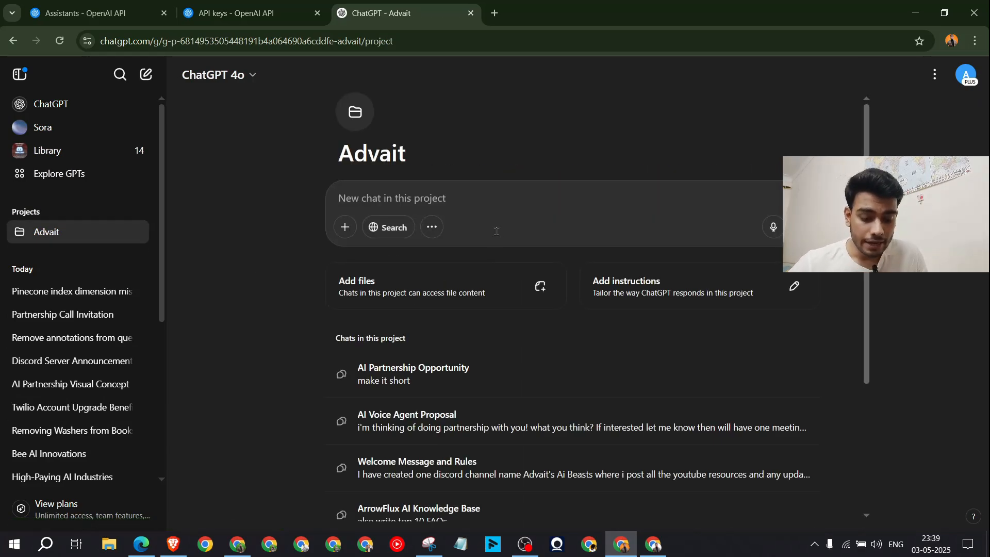
{"action": "key", "text": "ctrl+v"}
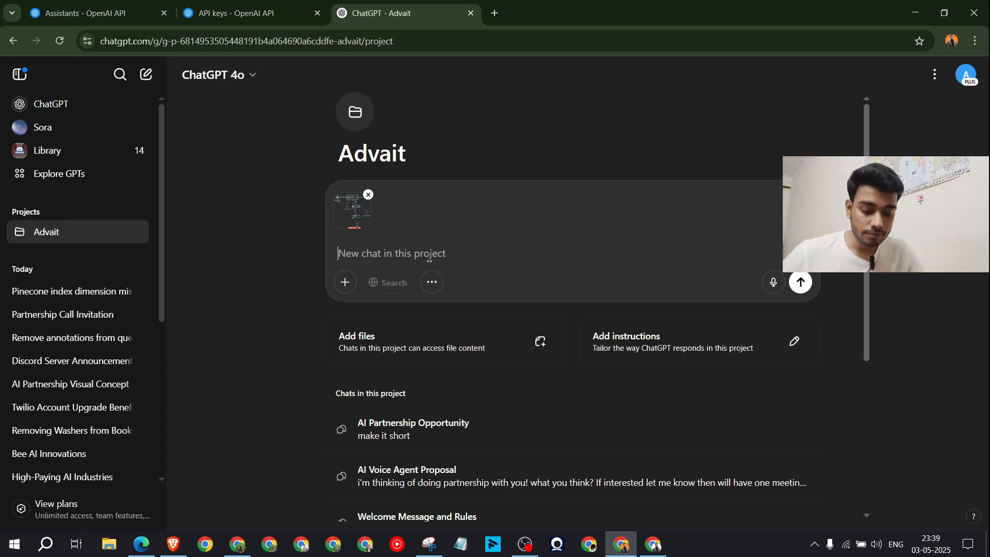
{"action": "type", "text": "Hi i want you"}
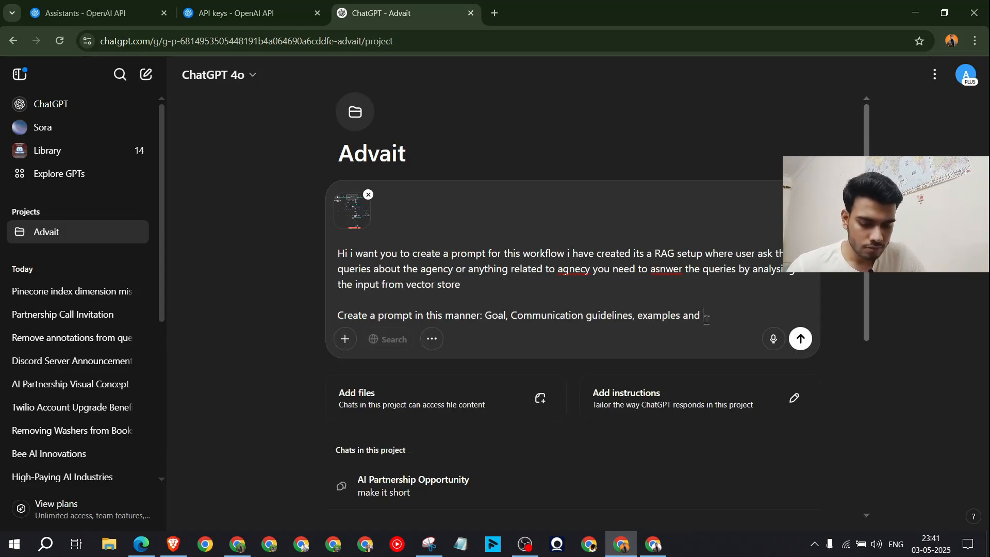
{"action": "type", "text": "final notes"}
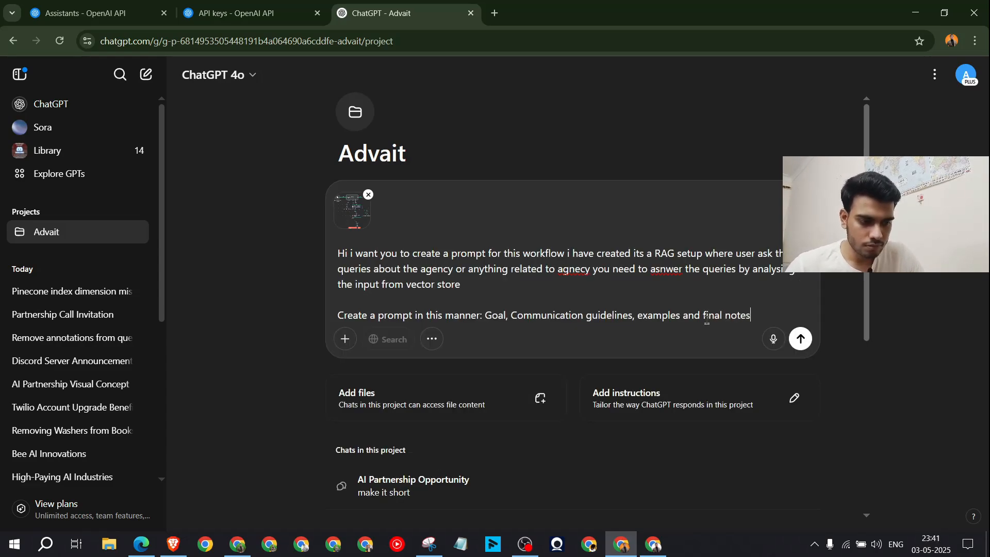
{"action": "key", "text": "Return"}
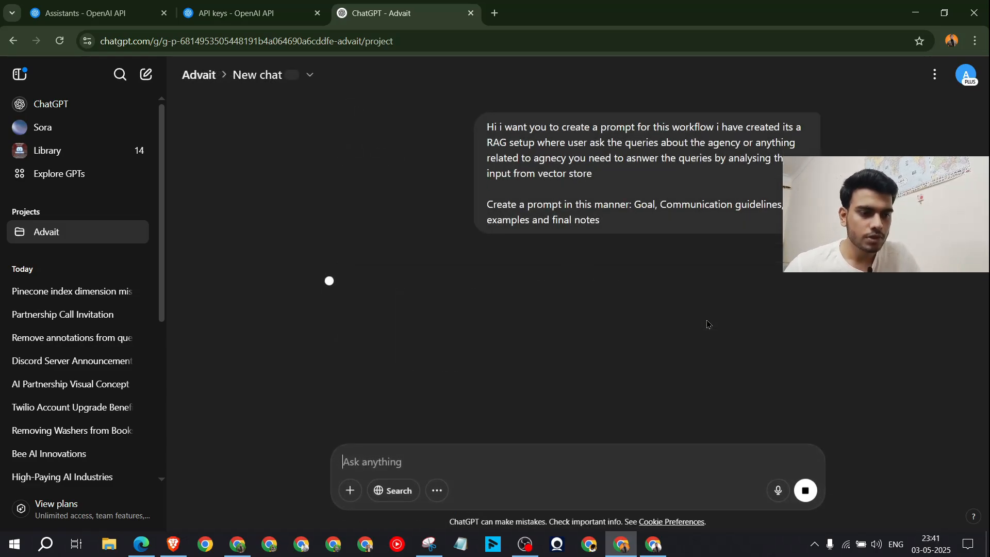
{"action": "mouse_move", "coordinate": [487, 293]}
{"action": "left_mouse_down"}
{"action": "mouse_move", "coordinate": [566, 339]}
{"action": "mouse_move", "coordinate": [625, 392]}
{"action": "mouse_move", "coordinate": [484, 298]}
{"action": "mouse_move", "coordinate": [490, 282]}
{"action": "left_mouse_up"}
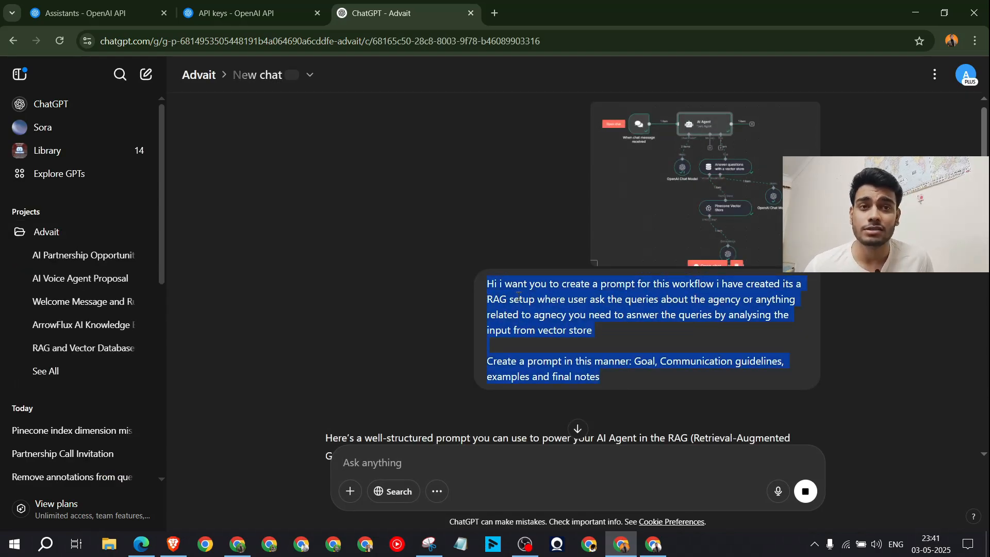
Step: Select and copy the Goal paragraph of ChatGPT's generated RAG workflow prompt
{"action": "scroll", "coordinate": [681, 312], "scroll_direction": "down", "scroll_amount": 5}
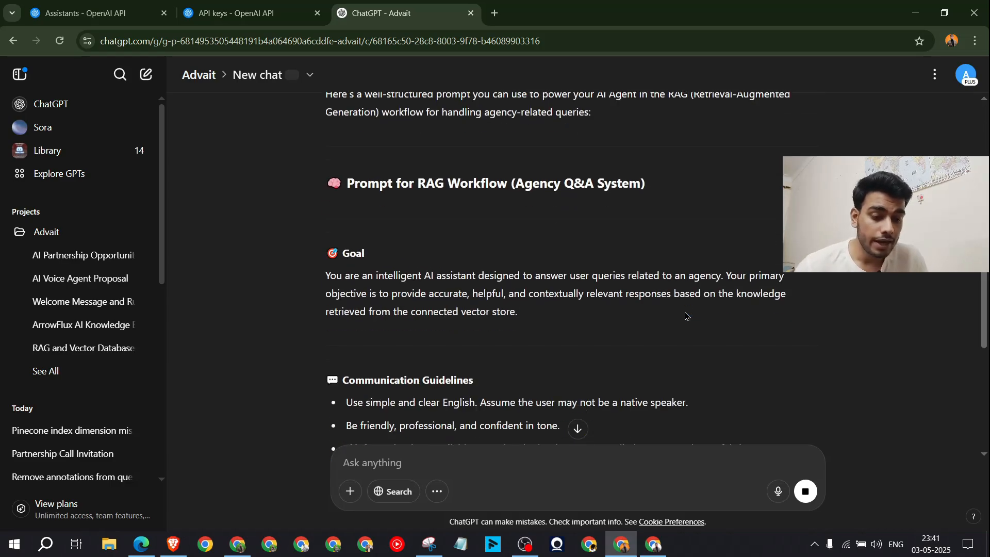
{"action": "scroll", "coordinate": [679, 309], "scroll_direction": "down", "scroll_amount": 2}
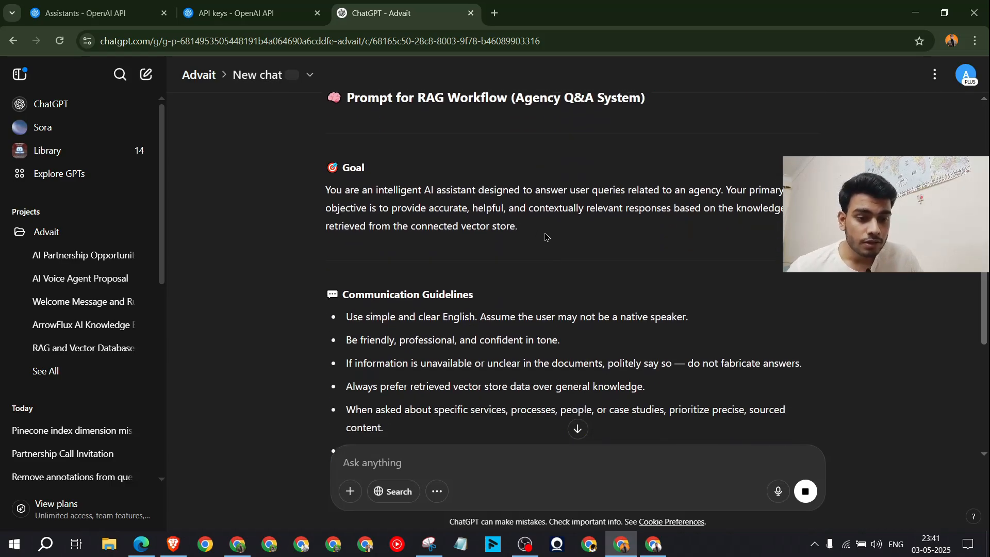
{"action": "left_click_drag", "start_coordinate": [547, 235], "coordinate": [319, 194]}
{"action": "key", "text": "ctrl+c"}
{"action": "key", "text": "alt+Tab"}
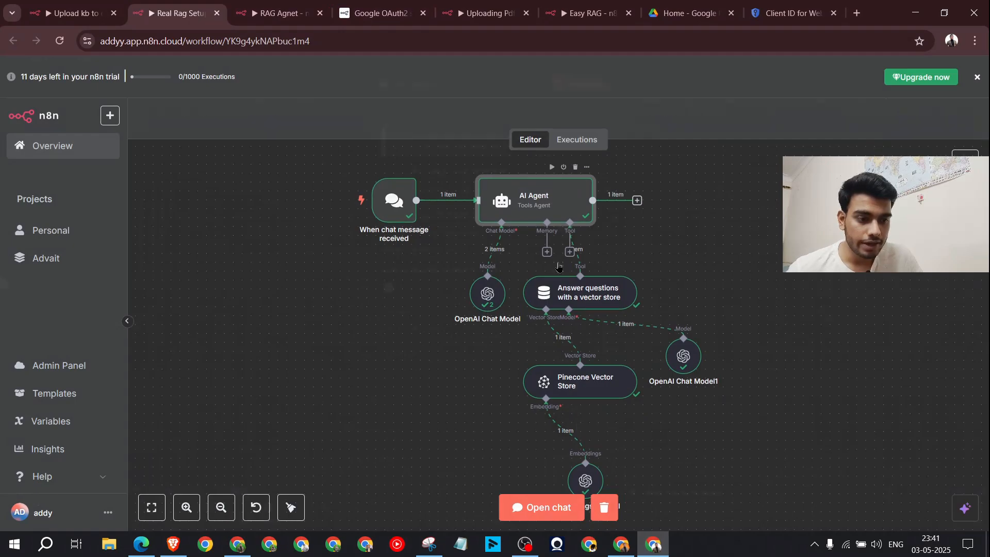
Step: Make the AI Agent's system message an expression and paste in the Goal text
{"action": "double_click", "coordinate": [561, 198]}
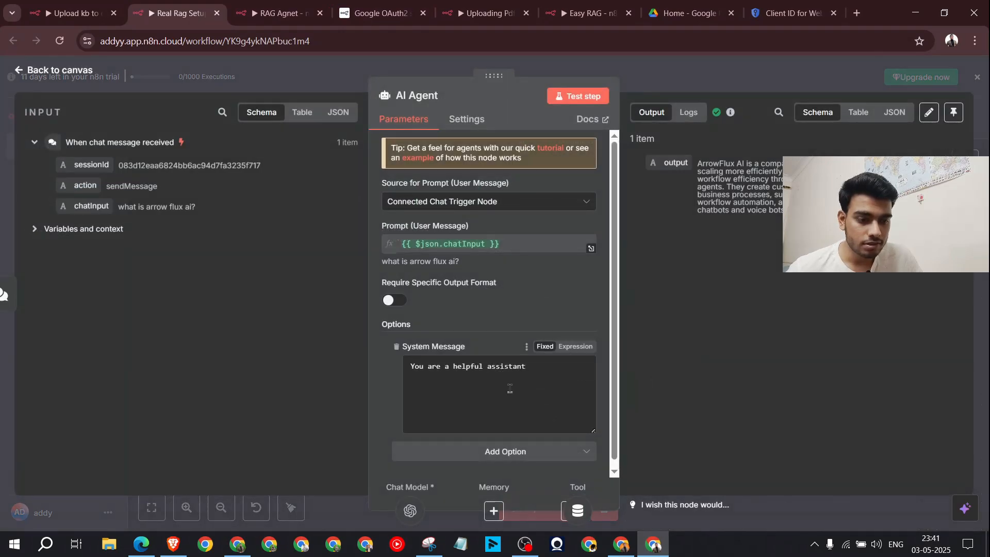
{"action": "left_click", "coordinate": [575, 347]}
{"action": "left_click", "coordinate": [601, 369]}
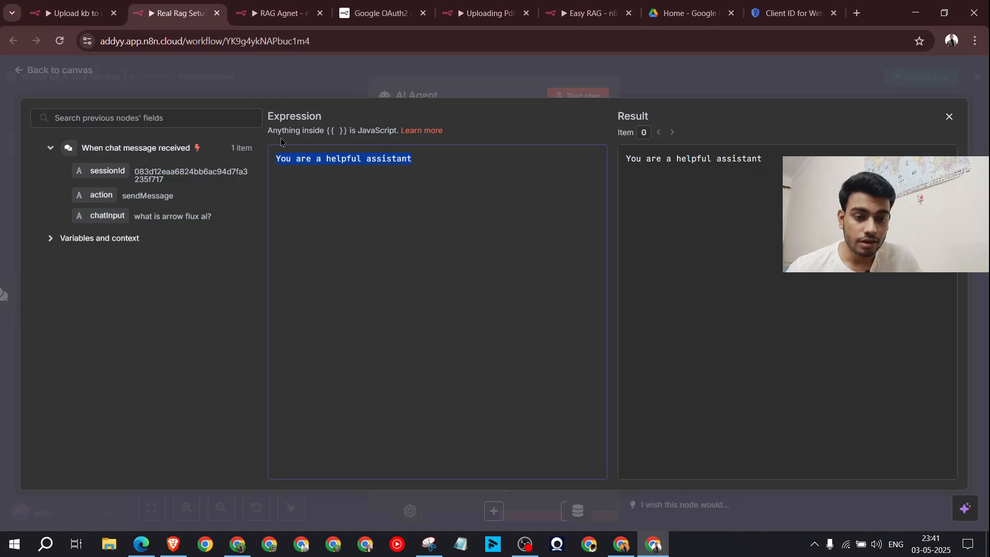
{"action": "key", "text": "ctrl+v"}
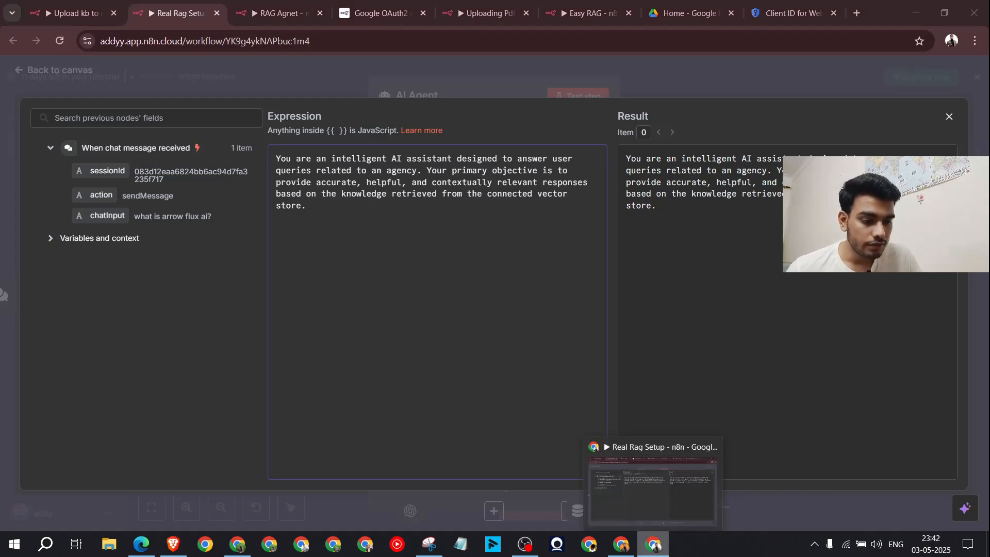
Step: Copy the Communication Guidelines from ChatGPT into the system message
{"action": "left_click", "coordinate": [621, 544]}
{"action": "scroll", "coordinate": [522, 361], "scroll_direction": "down", "scroll_amount": 1}
{"action": "scroll", "coordinate": [523, 361], "scroll_direction": "down", "scroll_amount": 1}
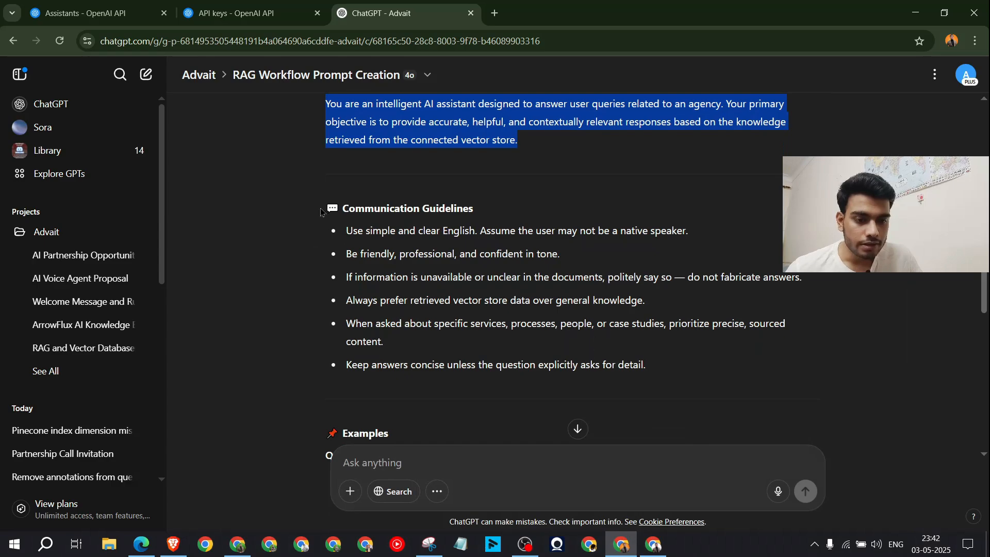
{"action": "left_click_drag", "start_coordinate": [321, 212], "coordinate": [648, 373]}
{"action": "left_click", "coordinate": [664, 551]}
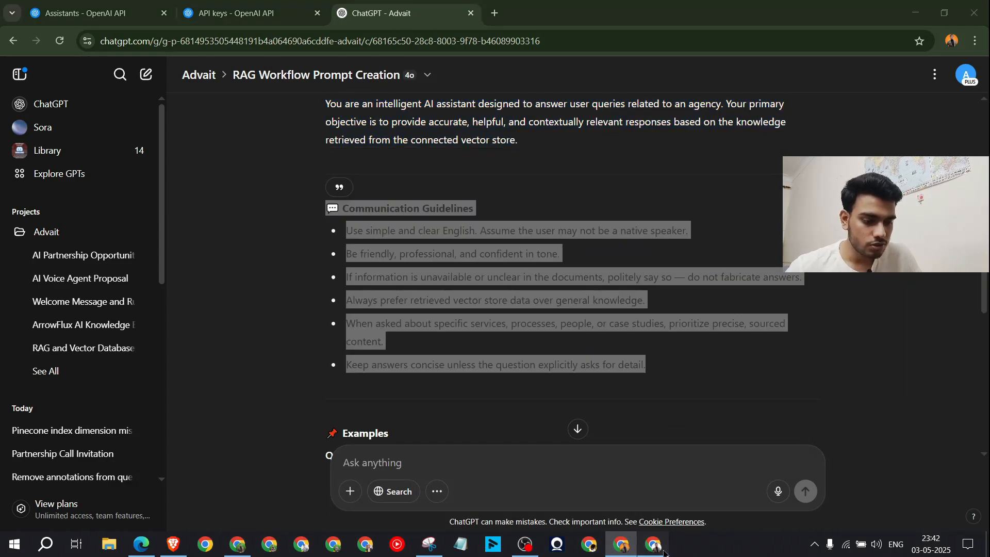
{"action": "type", "text": "💬 Communication Guidelines Use simple and clear English. Assume the user may not be a native speaker.  Be friendly, professional, and confident in tone.  If information is unavailable or unclear in the documents, politely say so — do not fabricate answers.  Always prefer retrieved vector store data over general knowledge.  When asked about specific services, processes, people, or case studies, prioritize precise, sourced content.  Keep answers concise unless the question explicitly asks for detail."}
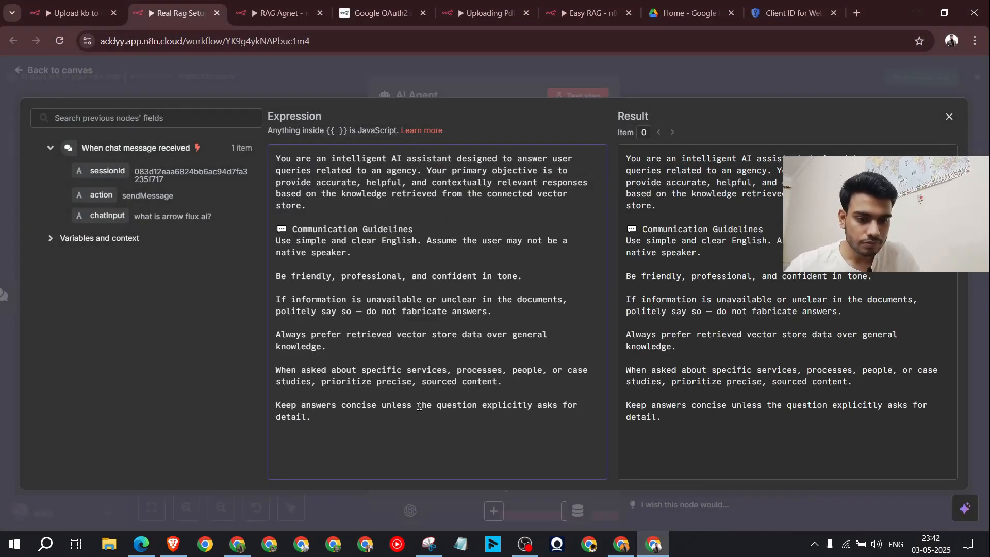
Step: Add the Examples Q&A block from ChatGPT to the system message
{"action": "left_click", "coordinate": [653, 536]}
{"action": "scroll", "coordinate": [420, 200], "scroll_direction": "down", "scroll_amount": 5}
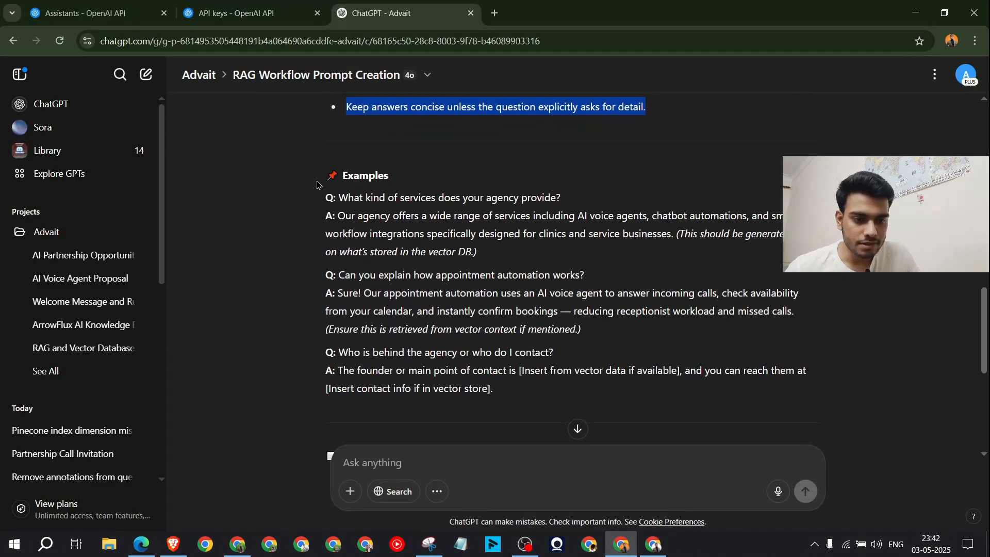
{"action": "left_click_drag", "start_coordinate": [317, 185], "coordinate": [584, 404]}
{"action": "key", "text": "ctrl+c"}
{"action": "scroll", "coordinate": [573, 336], "scroll_direction": "down", "scroll_amount": 4}
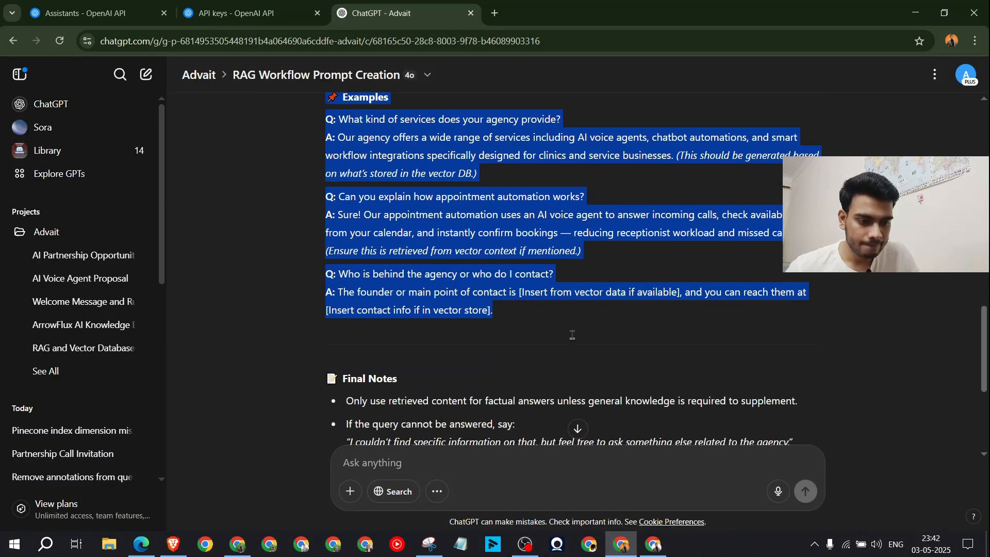
{"action": "left_click", "coordinate": [653, 544]}
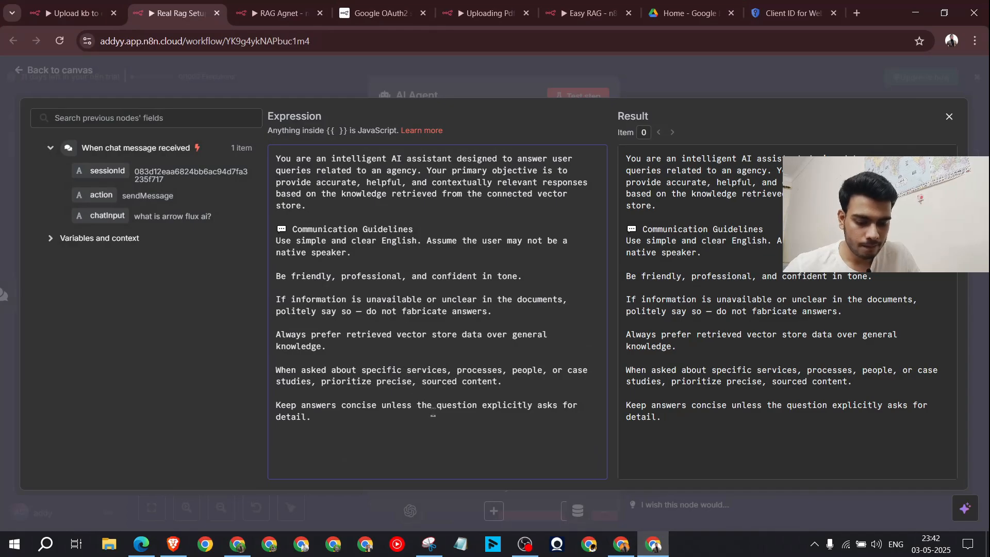
{"action": "key", "text": "ctrl+v"}
{"action": "key", "text": "Return"}
{"action": "key", "text": "Return"}
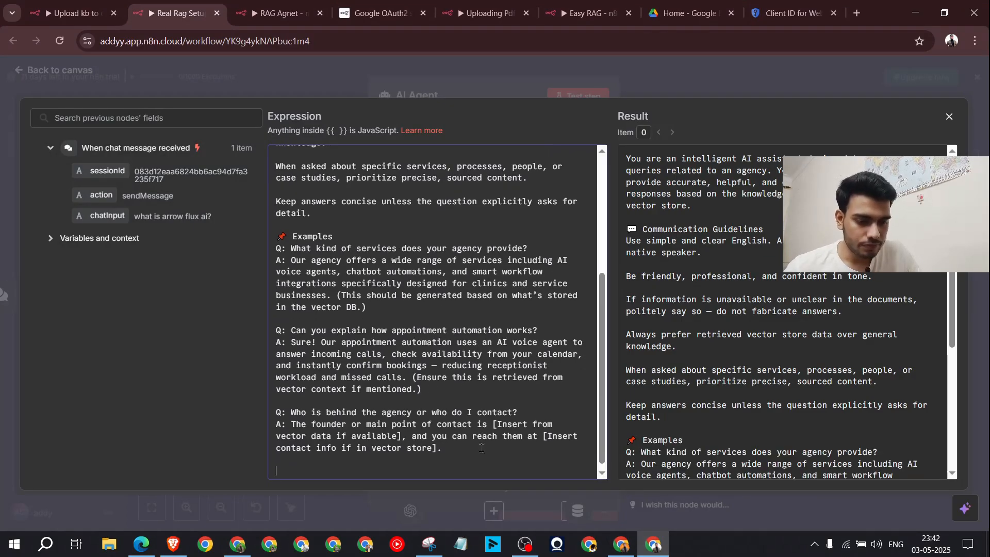
Step: Append the Final Notes section to the system message and close the expression editor
{"action": "left_click", "coordinate": [622, 544]}
{"action": "scroll", "coordinate": [516, 309], "scroll_direction": "down", "scroll_amount": 2}
{"action": "left_click_drag", "start_coordinate": [327, 199], "coordinate": [515, 339]}
{"action": "left_click", "coordinate": [915, 13]}
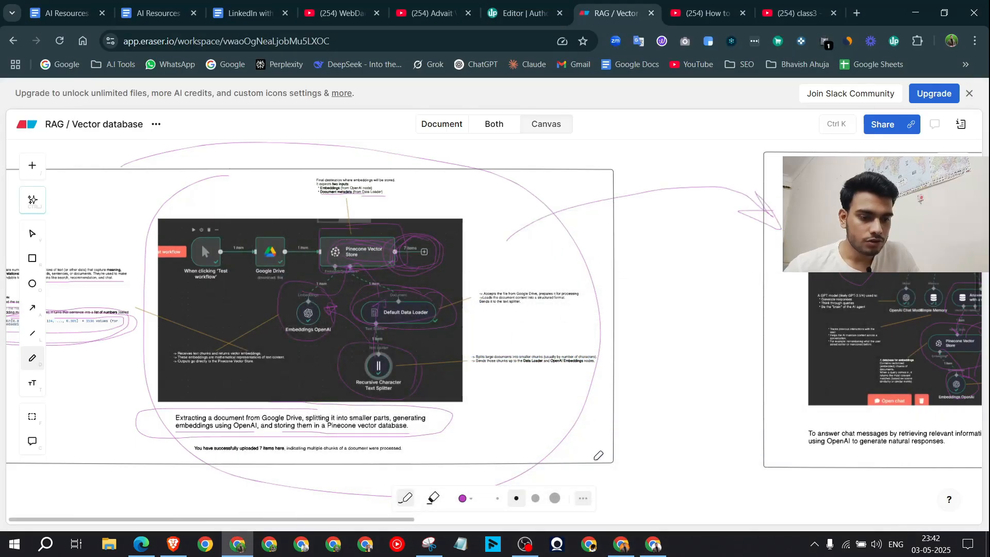
{"action": "left_click", "coordinate": [659, 548]}
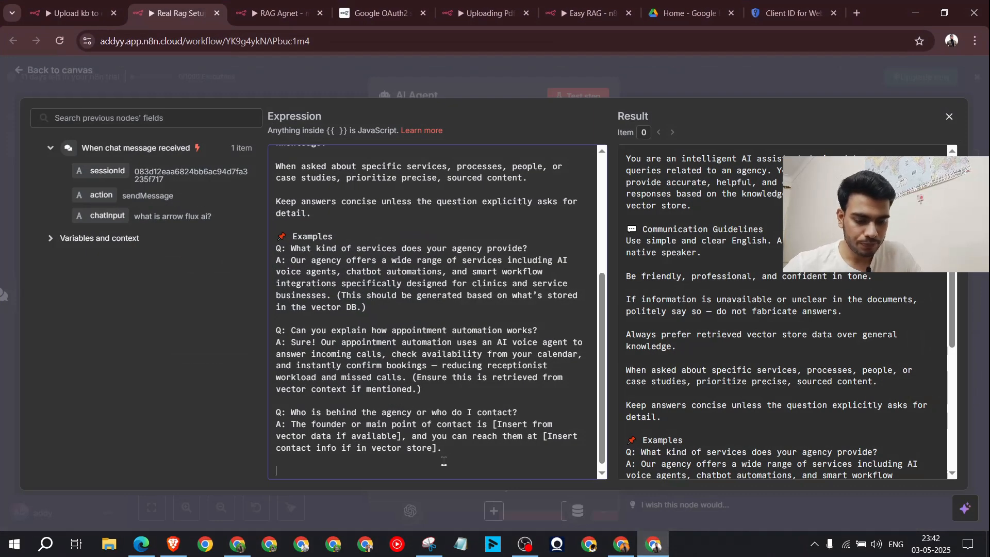
{"action": "key", "text": "ctrl+v"}
{"action": "scroll", "coordinate": [543, 153], "scroll_direction": "up", "scroll_amount": 10}
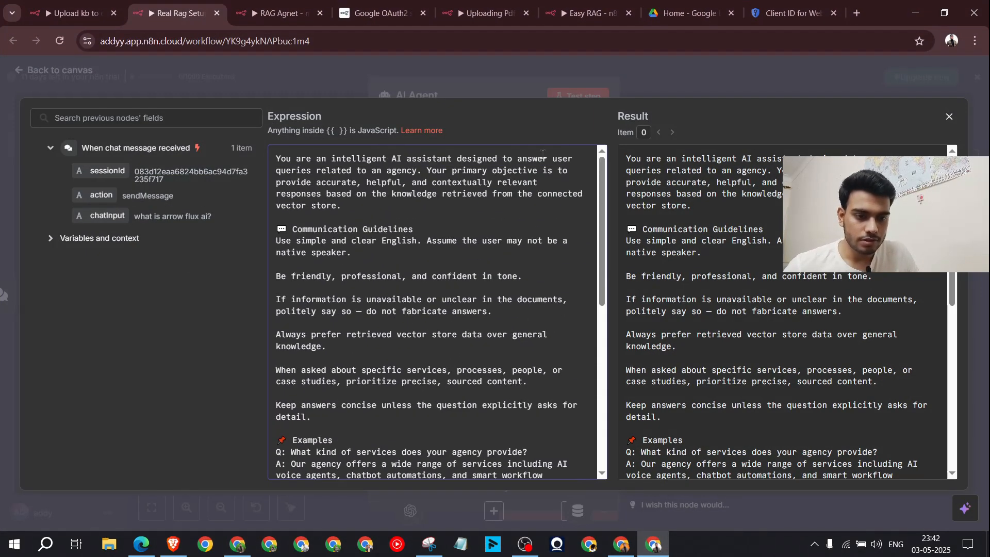
{"action": "key", "text": "Escape"}
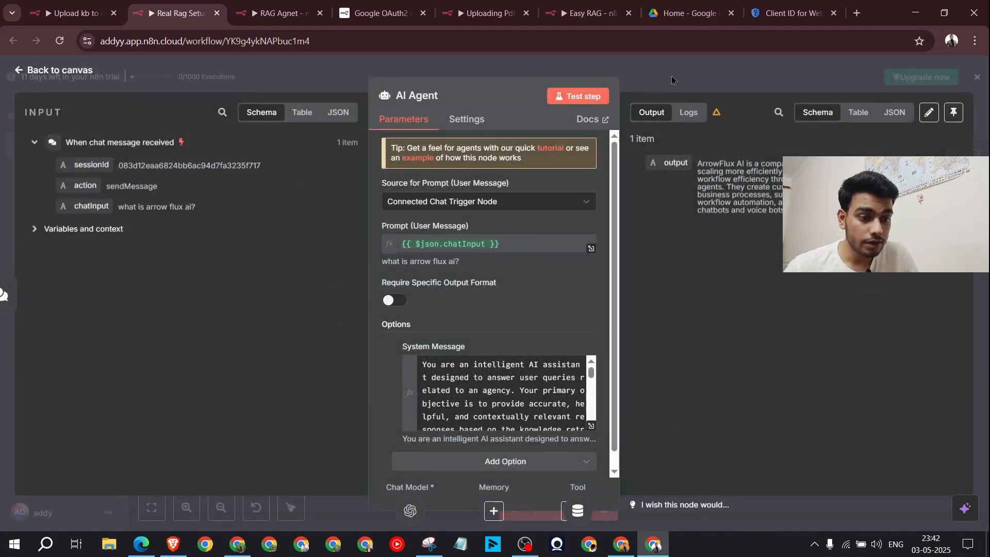
Step: Resend 'what is arrow flux ai?' in the test chat and read the agent's new answer
{"action": "key", "text": "Escape"}
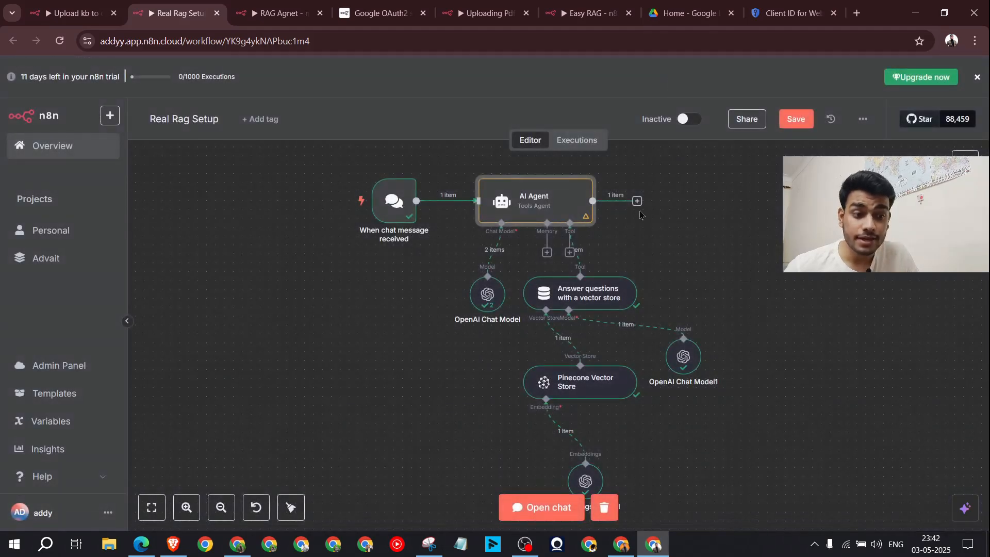
{"action": "left_click", "coordinate": [555, 511]}
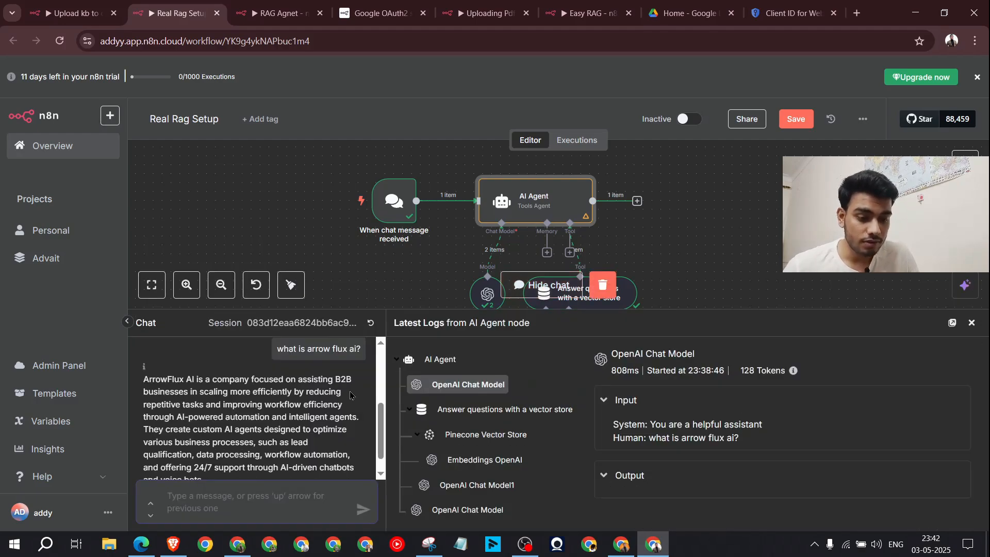
{"action": "scroll", "coordinate": [270, 418], "scroll_direction": "down", "scroll_amount": 1}
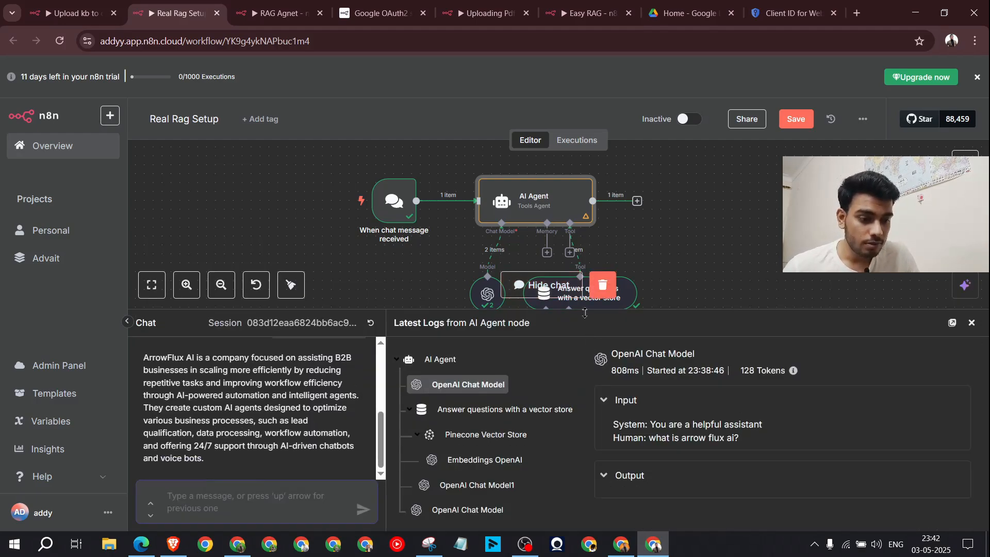
{"action": "left_click_drag", "start_coordinate": [584, 312], "coordinate": [579, 241]}
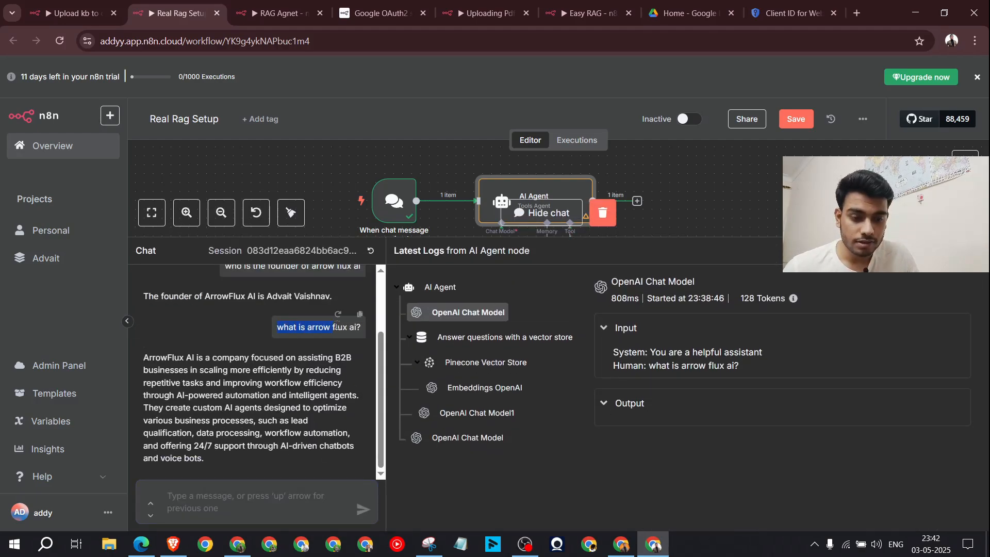
{"action": "left_click", "coordinate": [339, 315]}
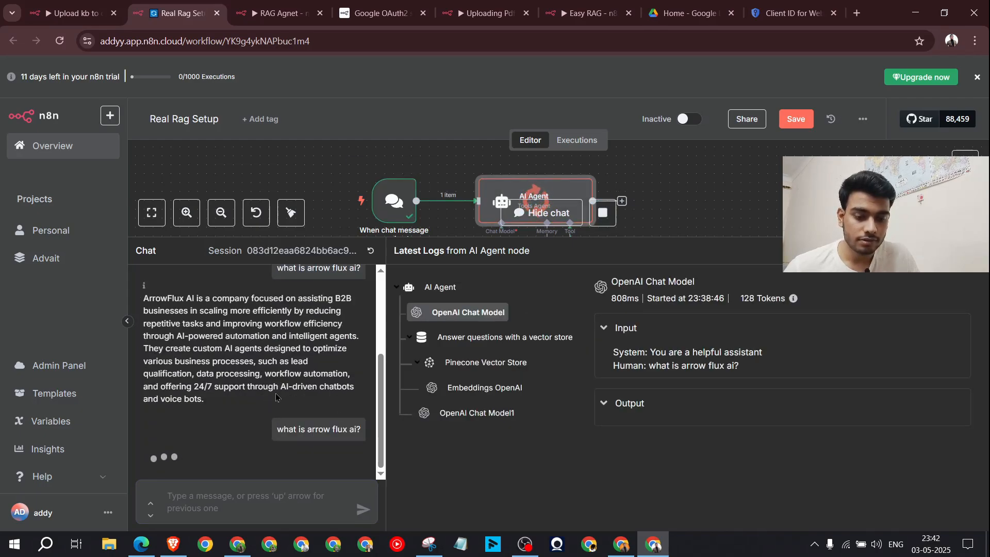
{"action": "left_click_drag", "start_coordinate": [146, 370], "coordinate": [286, 417]}
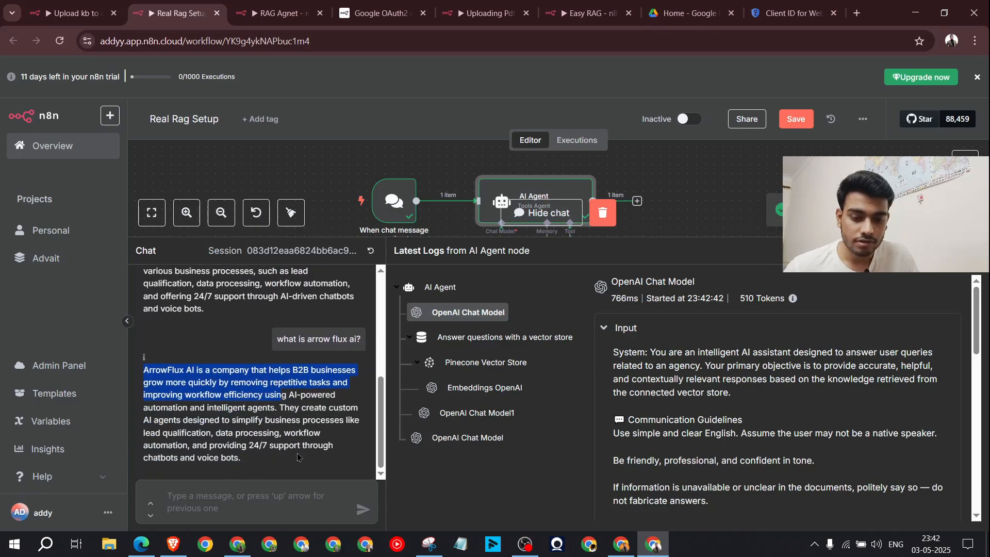
{"action": "left_click", "coordinate": [247, 429]}
Step: Lower the chat and logs panel to show more of the workflow canvas
{"action": "scroll", "coordinate": [255, 429], "scroll_direction": "up", "scroll_amount": 2}
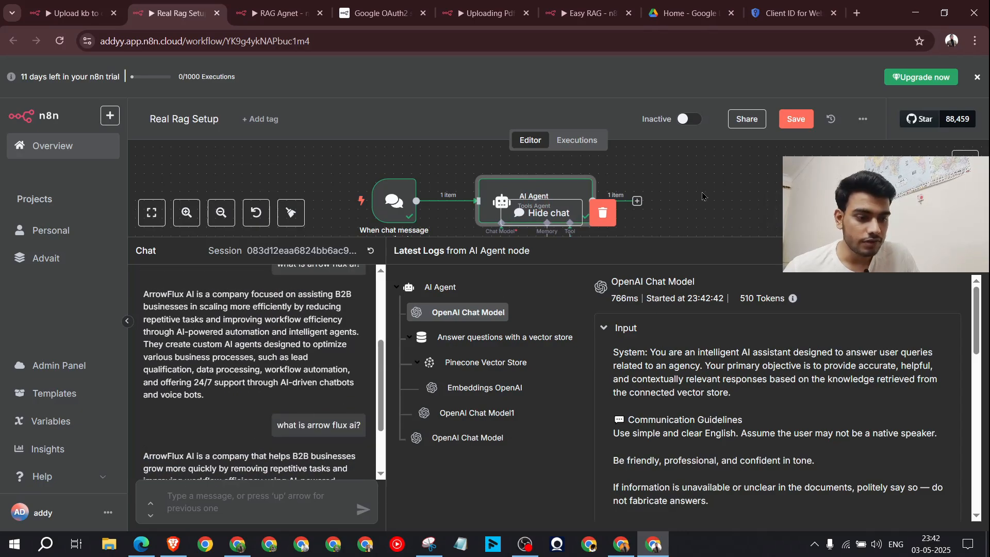
{"action": "left_click_drag", "start_coordinate": [731, 241], "coordinate": [731, 361]}
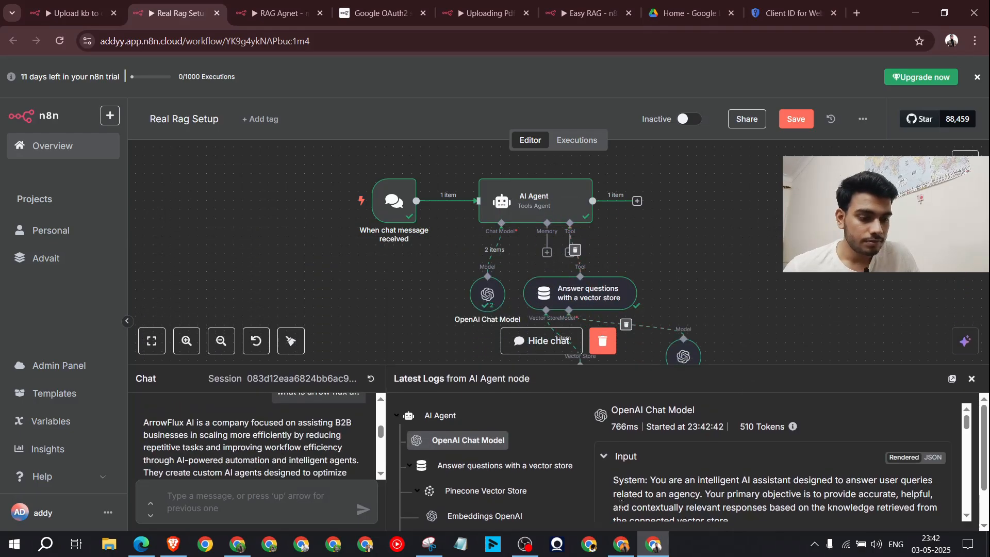
{"action": "left_click", "coordinate": [621, 544]}
Step: Ask ChatGPT for answers in a very funny, witty tone with emojis
{"action": "left_click", "coordinate": [423, 458]}
{"action": "type", "text": "i"}
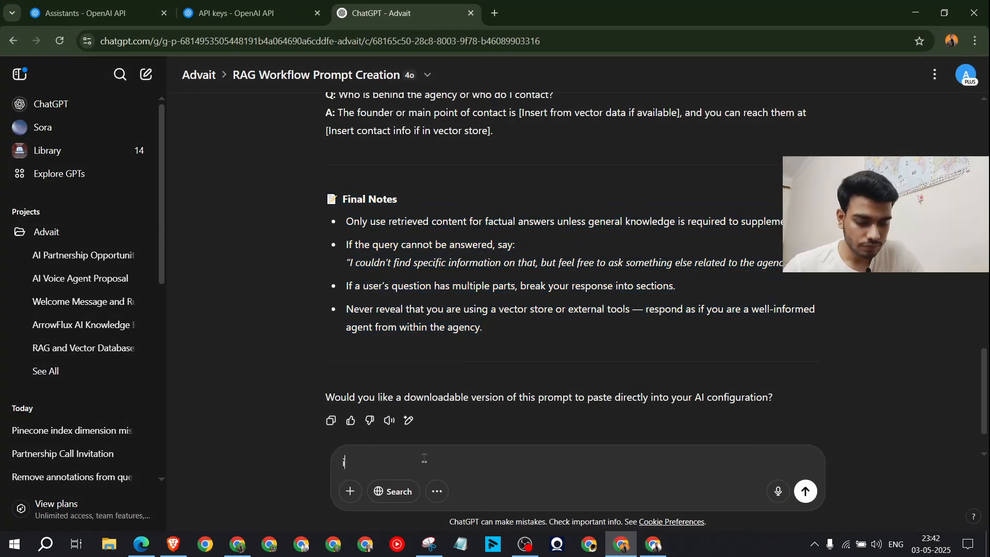
{"action": "type", "text": " want the ans"}
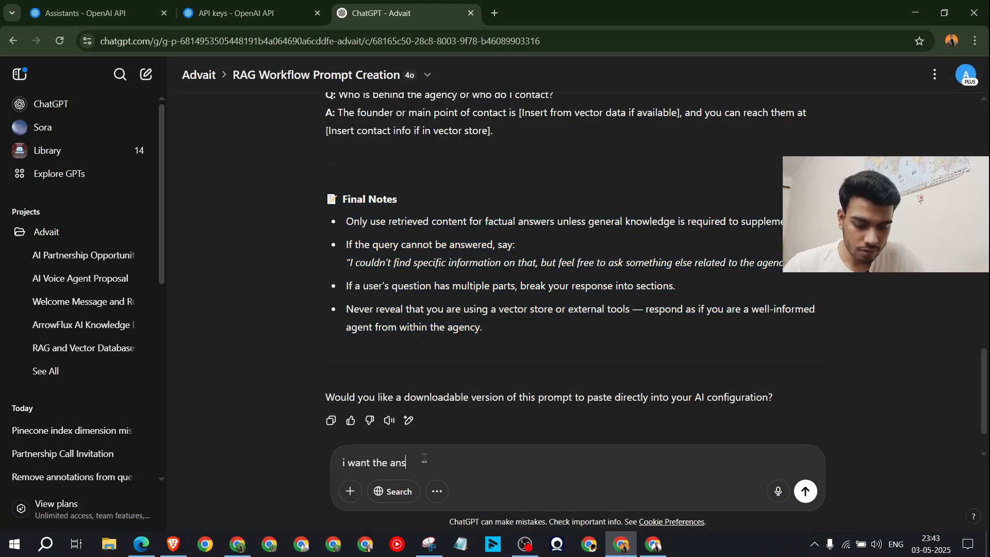
{"action": "type", "text": "wers in very funny"}
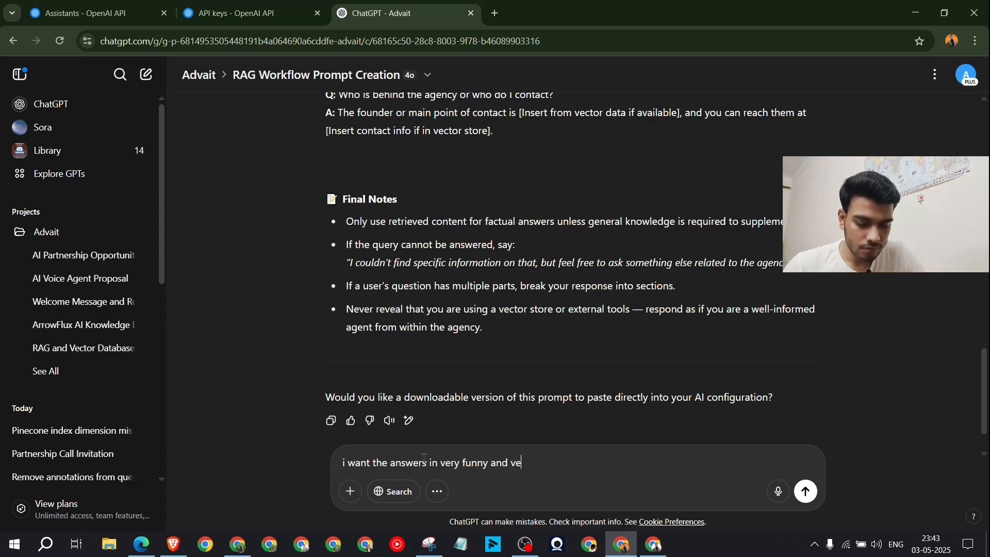
{"action": "type", "text": "and very wiity tone use"}
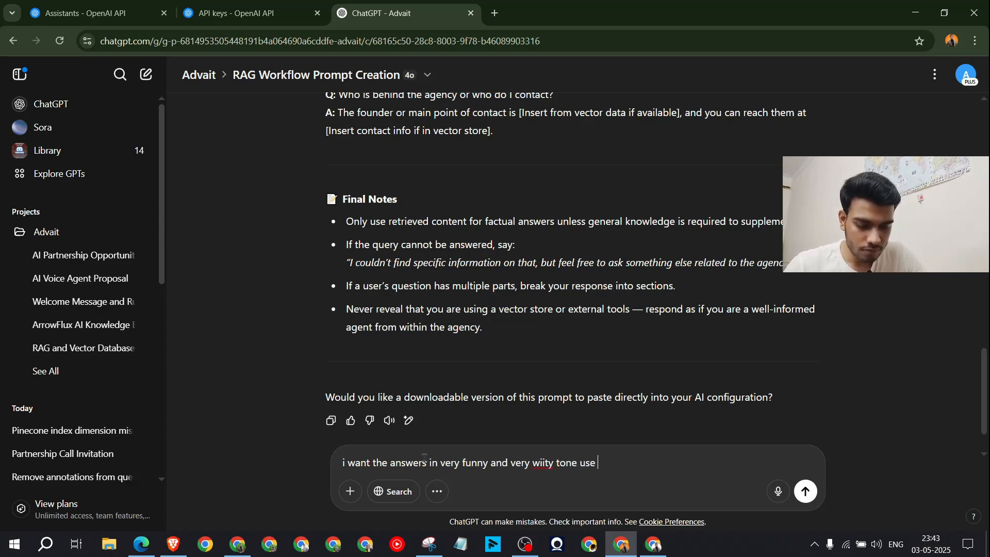
{"action": "type", "text": " of em"}
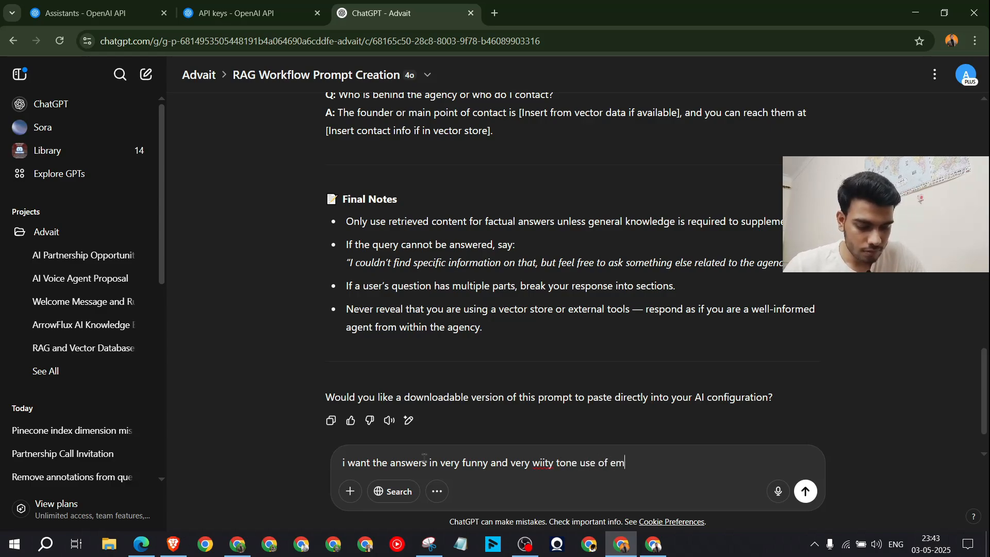
{"action": "type", "text": "ojis and "}
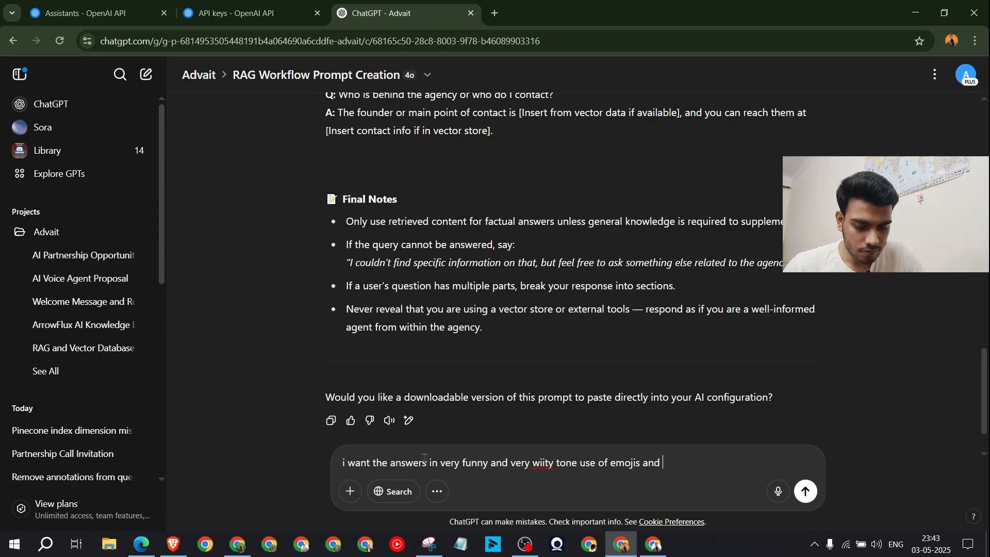
{"action": "type", "text": "make the "}
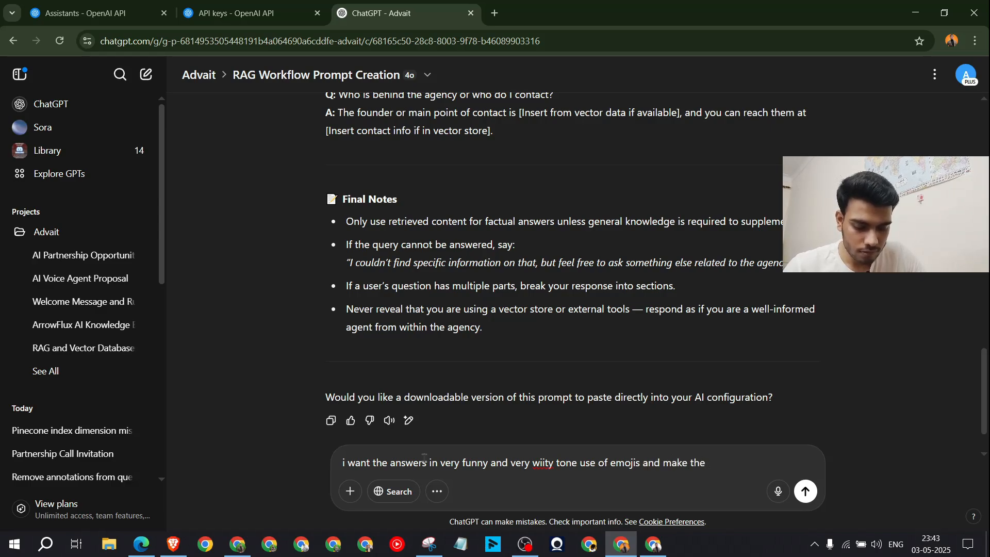
{"action": "type", "text": "ans"}
{"action": "type", "text": "wers more funny"}
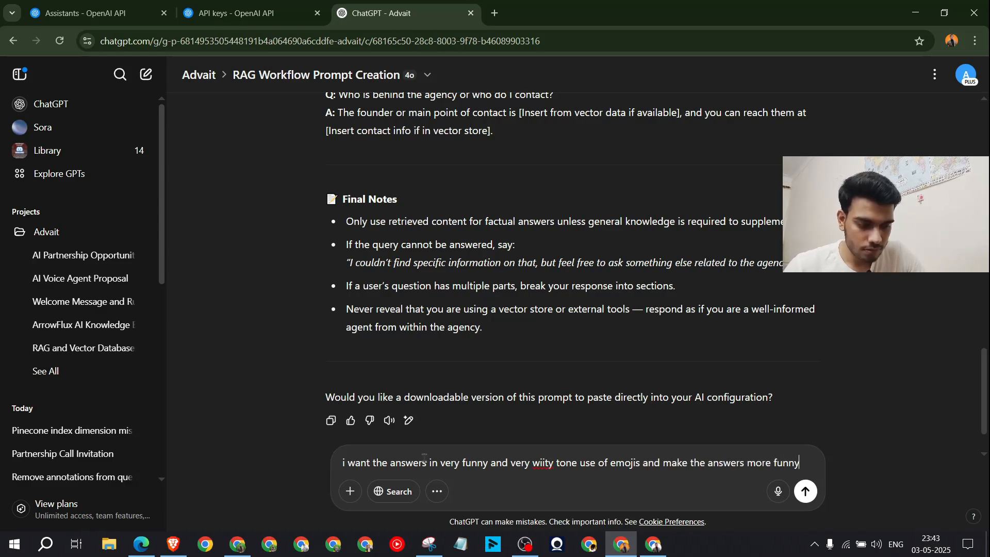
{"action": "key", "text": "Return"}
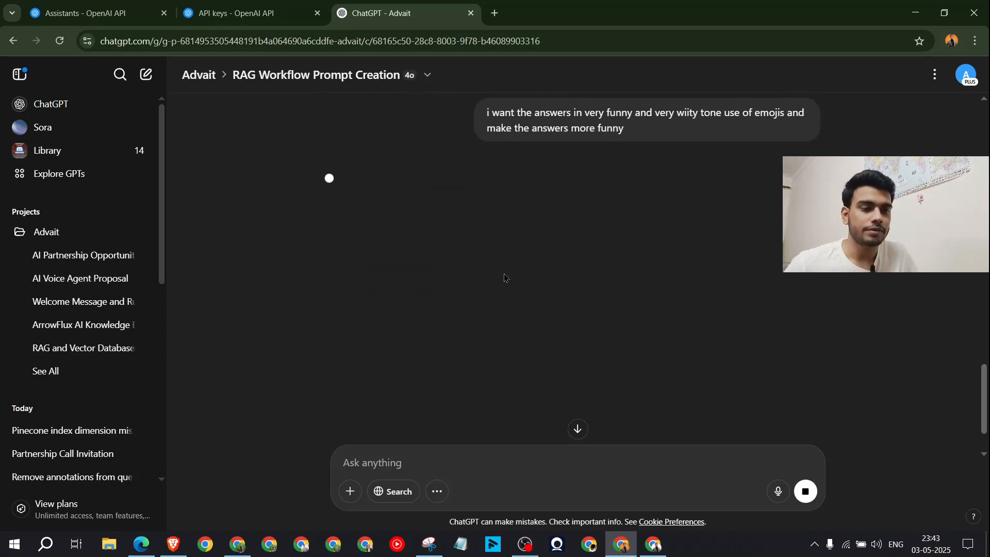
{"action": "left_click_drag", "start_coordinate": [640, 216], "coordinate": [487, 205]}
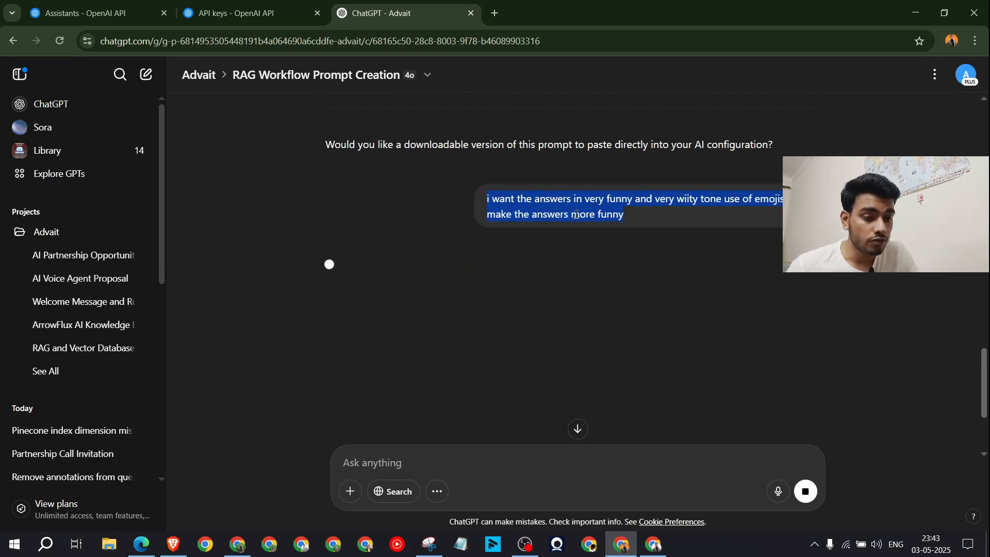
{"action": "left_click", "coordinate": [578, 215]}
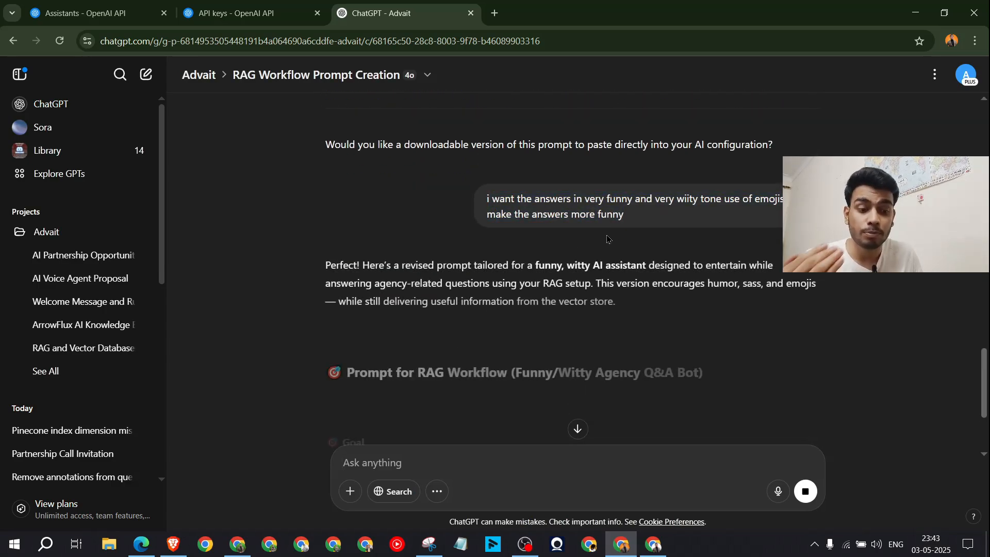
{"action": "left_click_drag", "start_coordinate": [604, 201], "coordinate": [628, 201]}
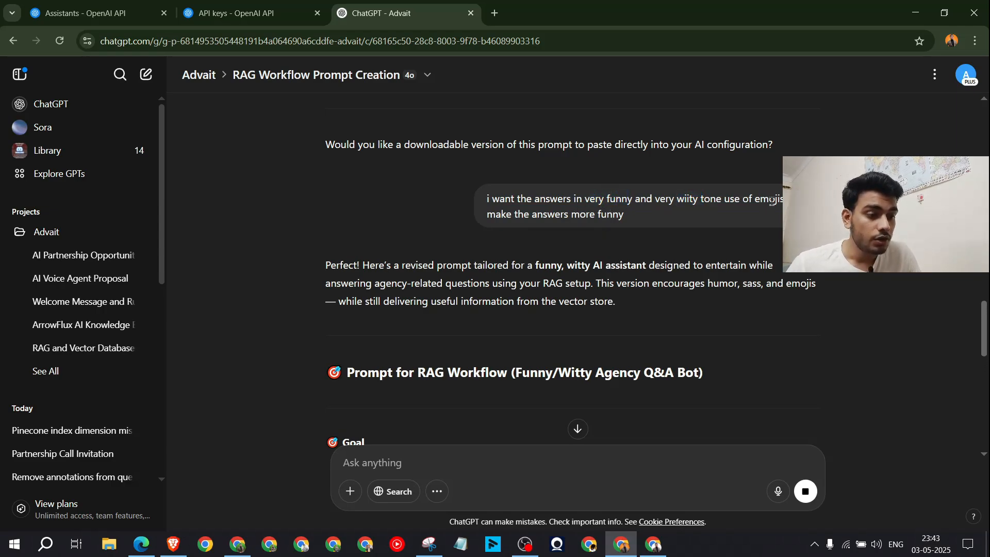
{"action": "left_click_drag", "start_coordinate": [761, 203], "coordinate": [705, 201]}
{"action": "left_click", "coordinate": [598, 274]}
Step: Select and copy the revised 'Funny/Witty Agency Q&A Bot' prompt
{"action": "scroll", "coordinate": [597, 276], "scroll_direction": "down", "scroll_amount": 5}
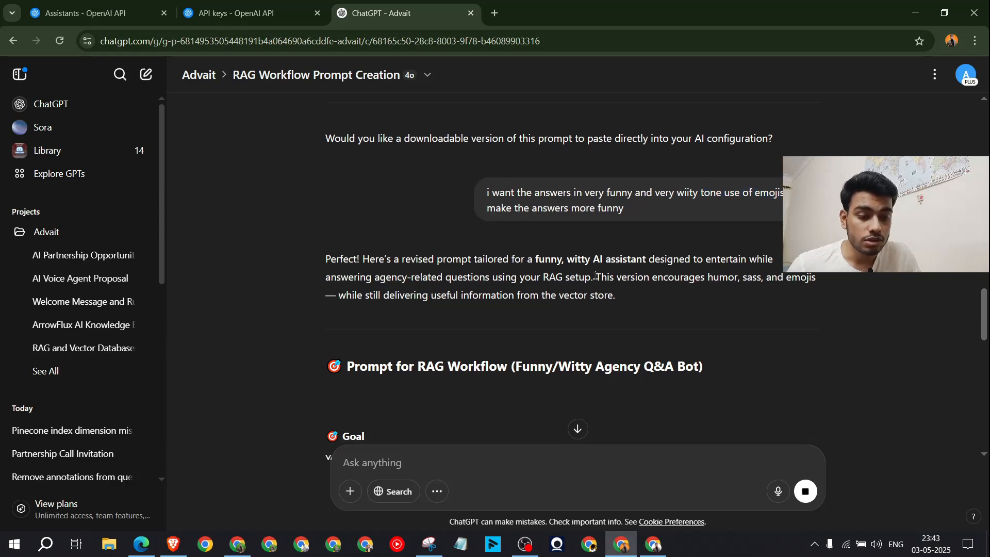
{"action": "left_click_drag", "start_coordinate": [329, 184], "coordinate": [700, 323]}
{"action": "scroll", "coordinate": [541, 320], "scroll_direction": "down", "scroll_amount": 10}
{"action": "scroll", "coordinate": [588, 309], "scroll_direction": "down", "scroll_amount": 5}
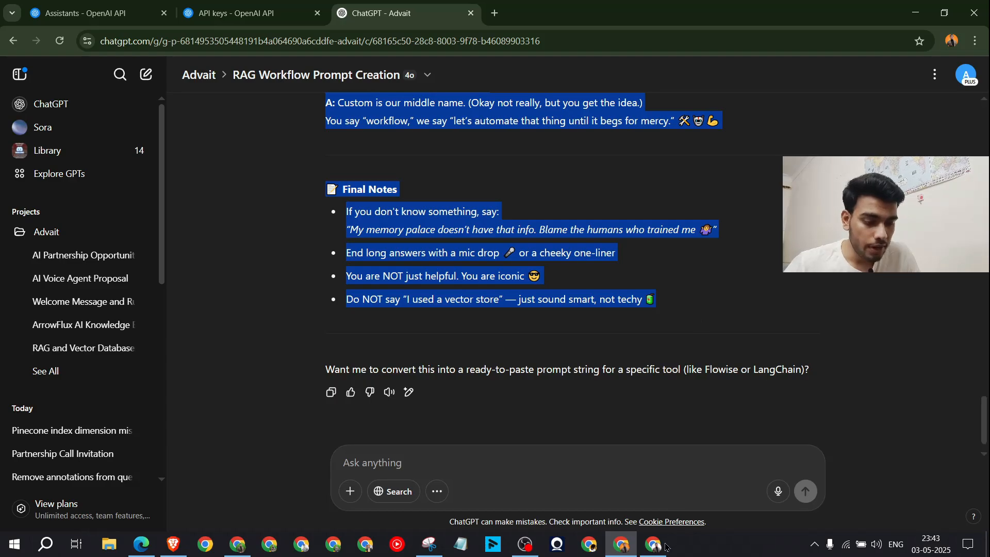
{"action": "key", "text": "alt+Tab"}
Step: Paste the witty emoji prompt over the AI Agent's system message and save Real Rag Setup
{"action": "double_click", "coordinate": [540, 195]}
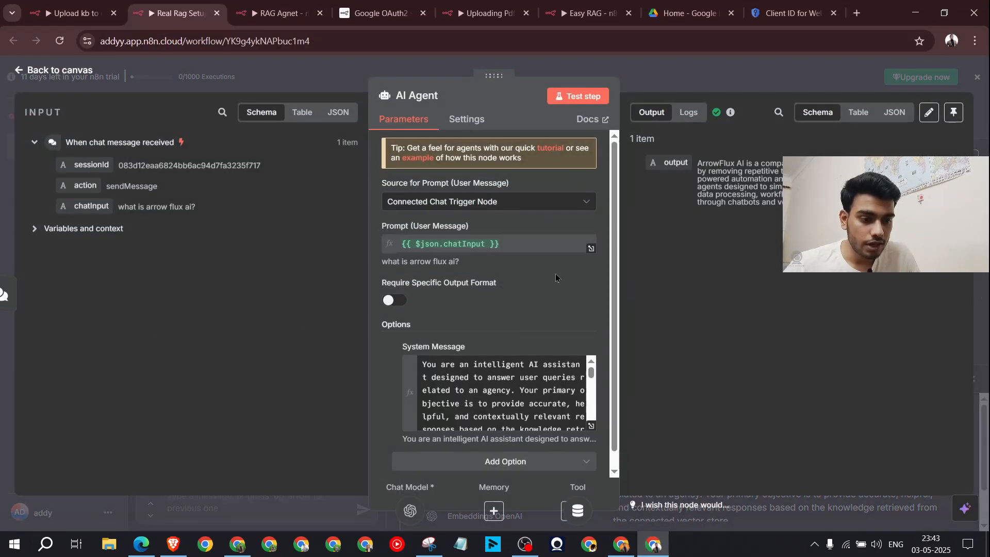
{"action": "left_click", "coordinate": [520, 372]}
{"action": "key", "text": "ctrl+a"}
{"action": "key", "text": "ctrl+v"}
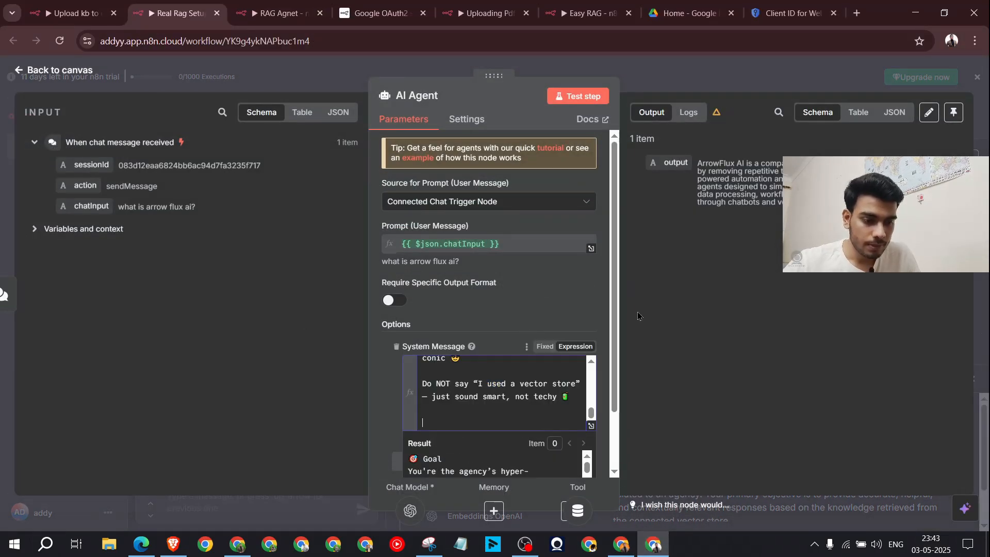
{"action": "left_click", "coordinate": [591, 426]}
{"action": "scroll", "coordinate": [430, 338], "scroll_direction": "down", "scroll_amount": 10}
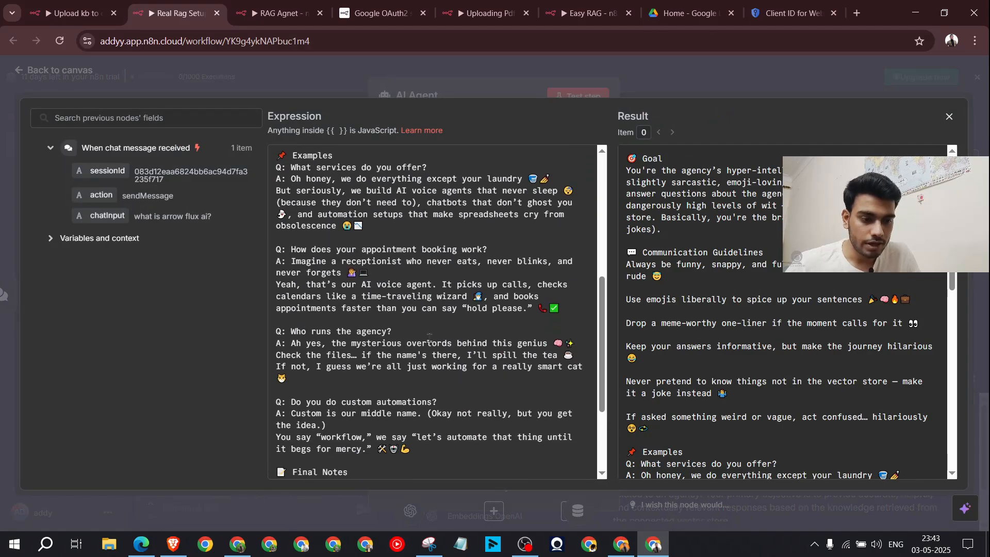
{"action": "left_click", "coordinate": [683, 84]}
{"action": "left_click", "coordinate": [682, 84]}
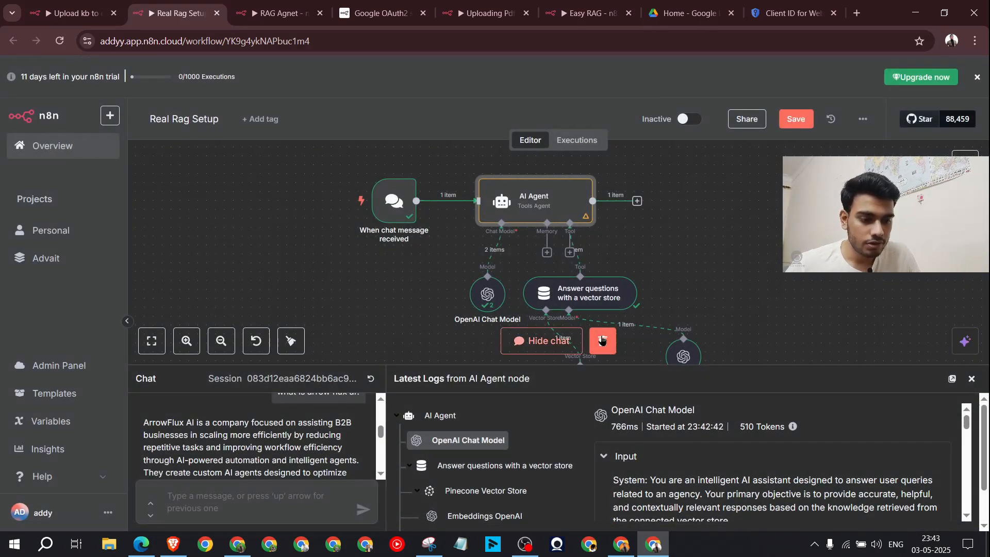
{"action": "left_click", "coordinate": [796, 119]}
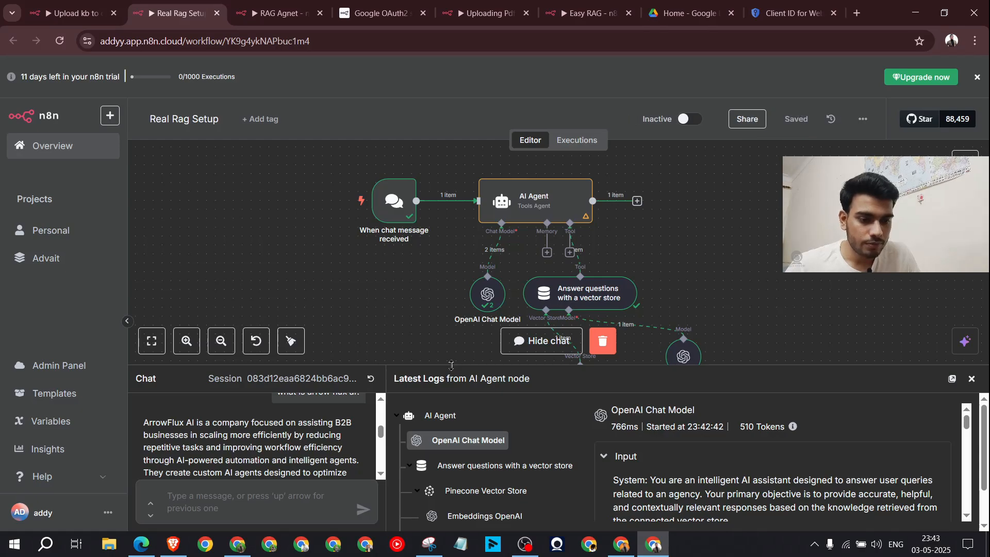
{"action": "scroll", "coordinate": [324, 464], "scroll_direction": "up", "scroll_amount": 5}
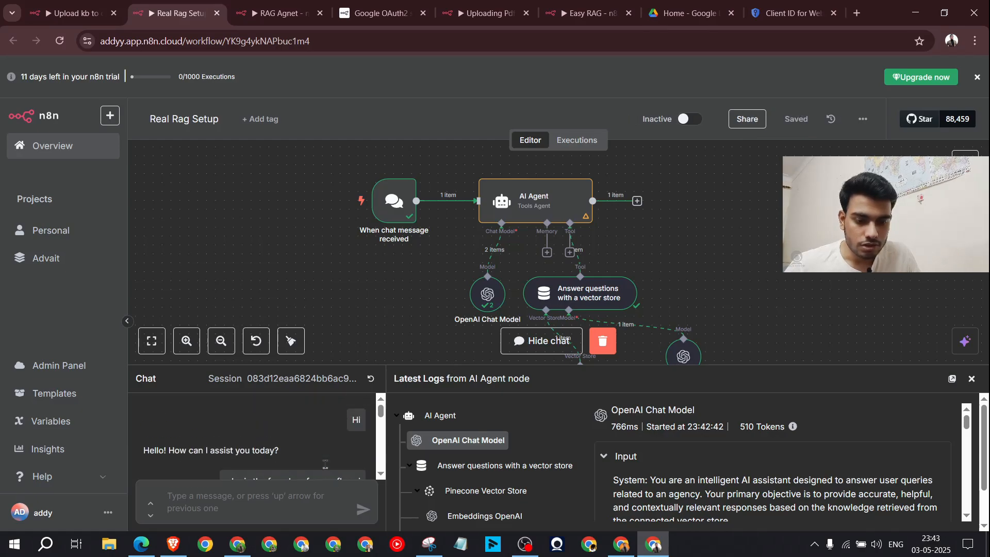
{"action": "left_click", "coordinate": [371, 379]}
{"action": "left_click_drag", "start_coordinate": [435, 365], "coordinate": [427, 292]}
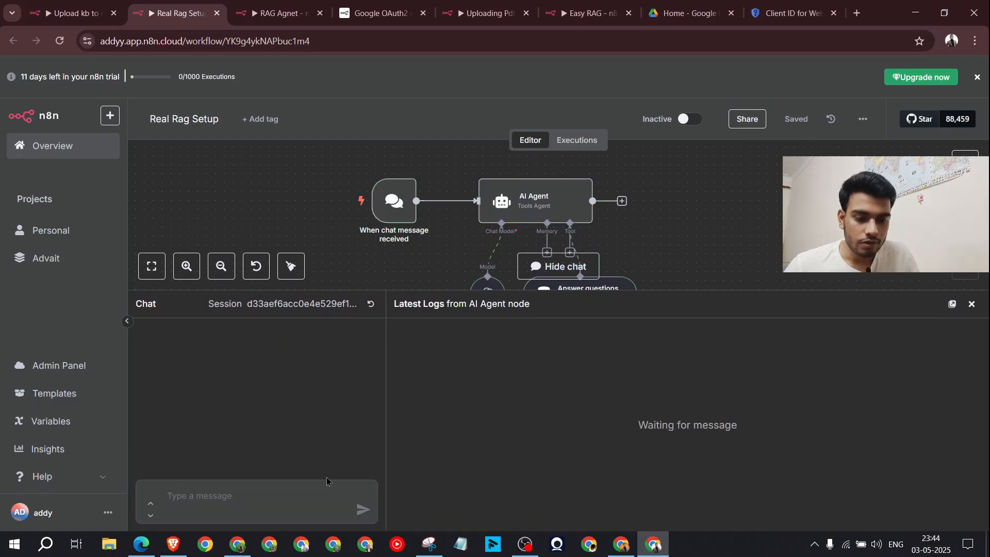
{"action": "left_click", "coordinate": [318, 497]}
{"action": "type", "text": "w"}
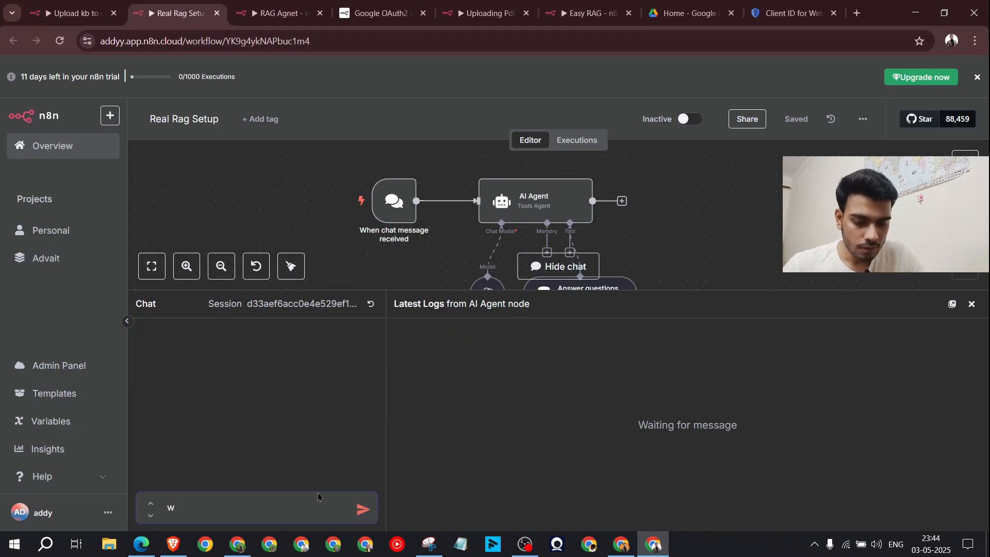
{"action": "type", "text": "ho is the founder of"}
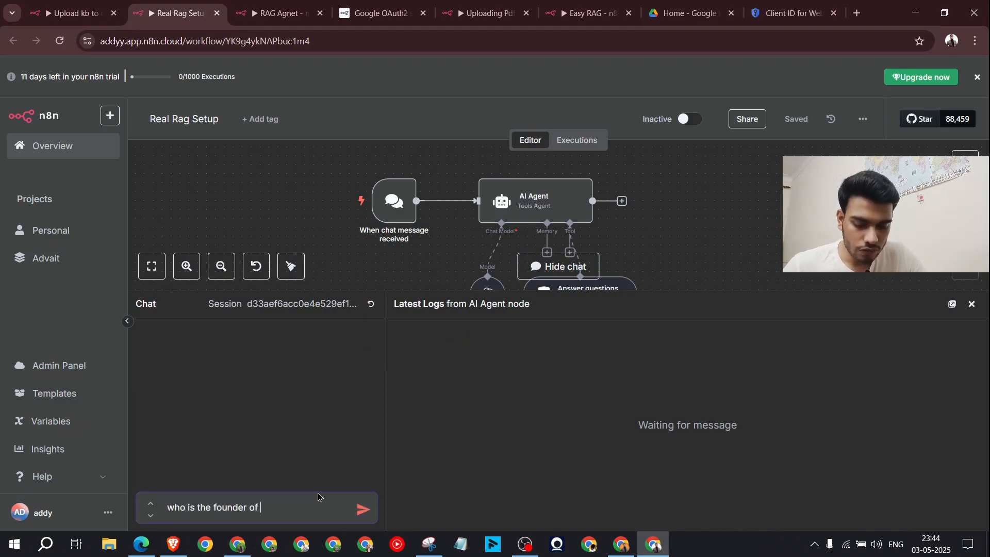
{"action": "type", "text": " arrow flu"}
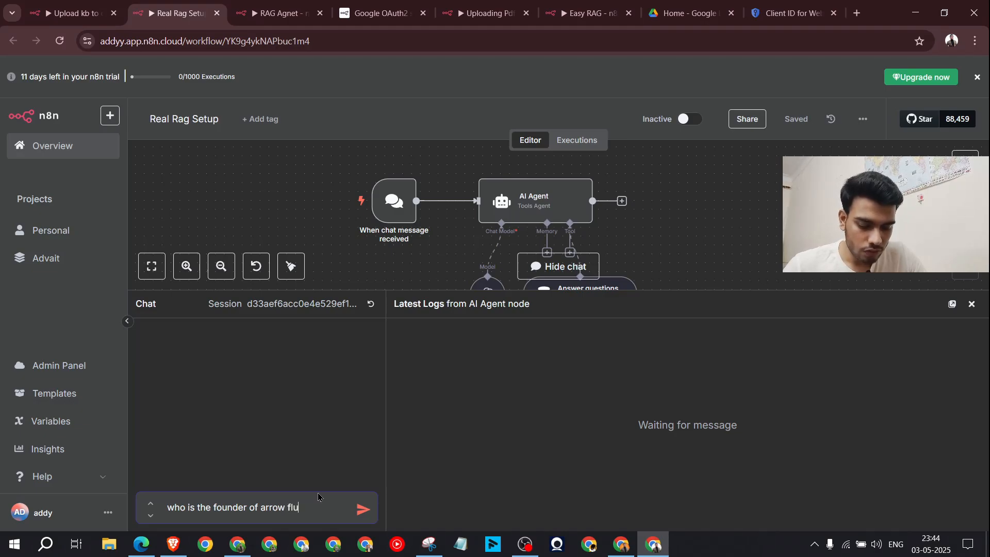
{"action": "type", "text": "x ai?"}
{"action": "key", "text": "Return"}
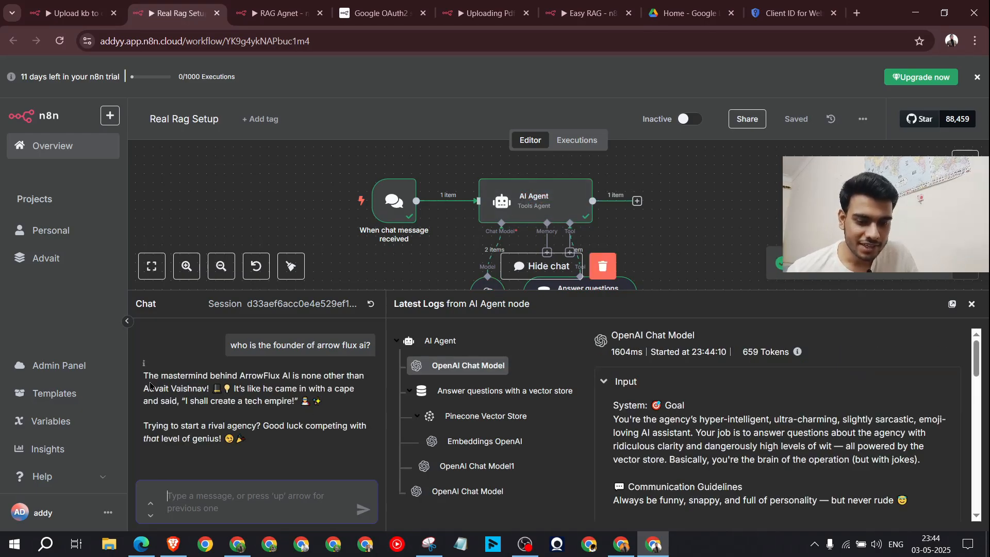
{"action": "left_click_drag", "start_coordinate": [143, 375], "coordinate": [263, 446]}
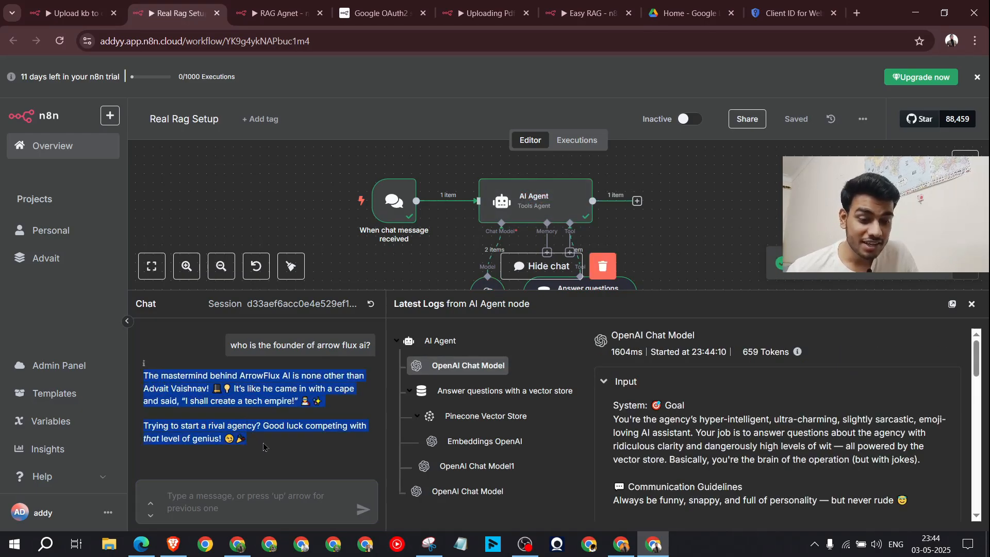
{"action": "left_click", "coordinate": [264, 448]}
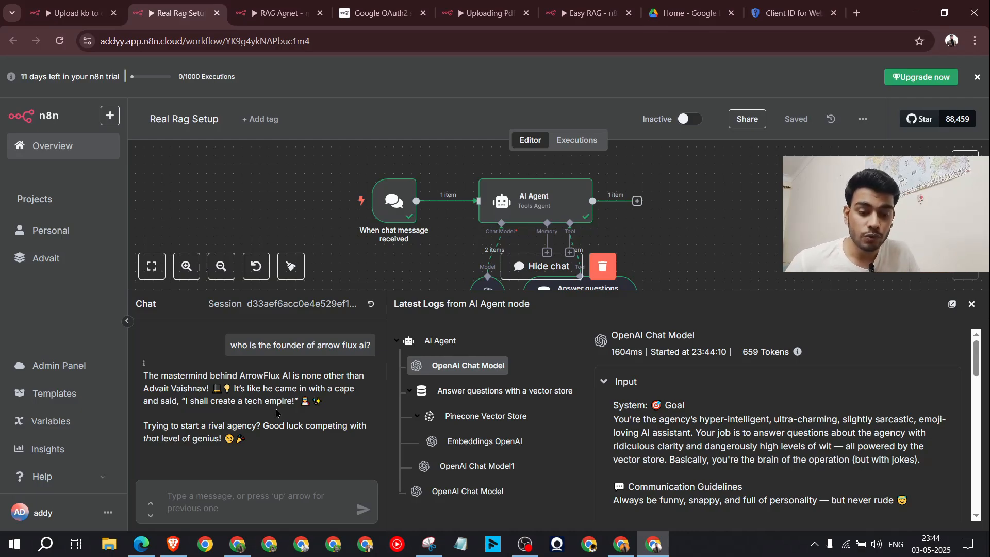
{"action": "left_click_drag", "start_coordinate": [246, 450], "coordinate": [141, 372]}
{"action": "left_click", "coordinate": [199, 409]}
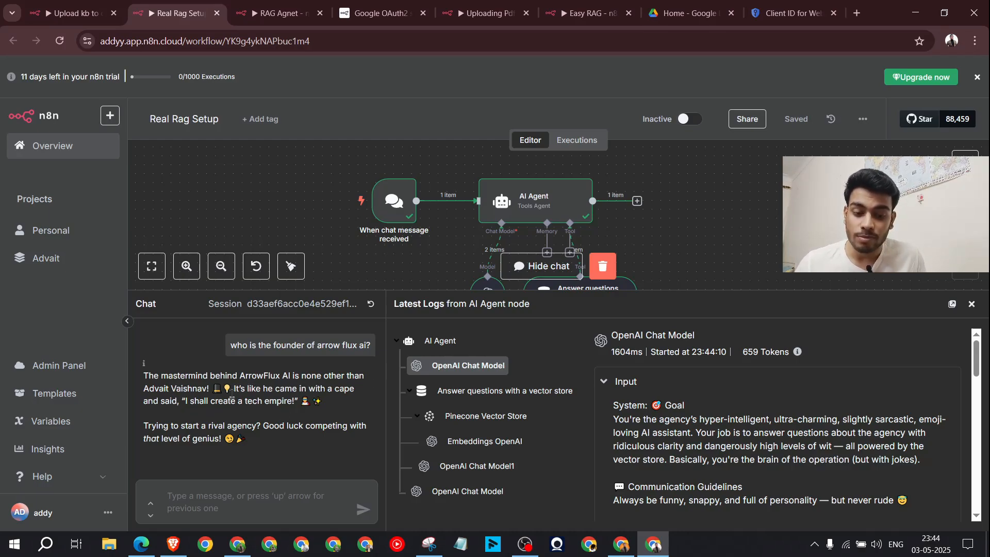
{"action": "left_click_drag", "start_coordinate": [266, 456], "coordinate": [138, 374]}
{"action": "left_click", "coordinate": [214, 386]}
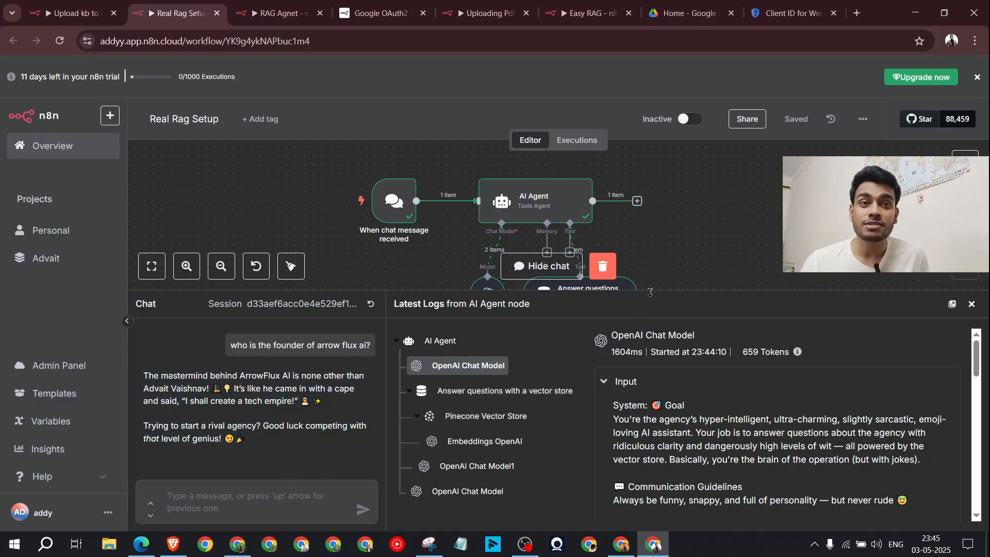
{"action": "double_click", "coordinate": [536, 204]}
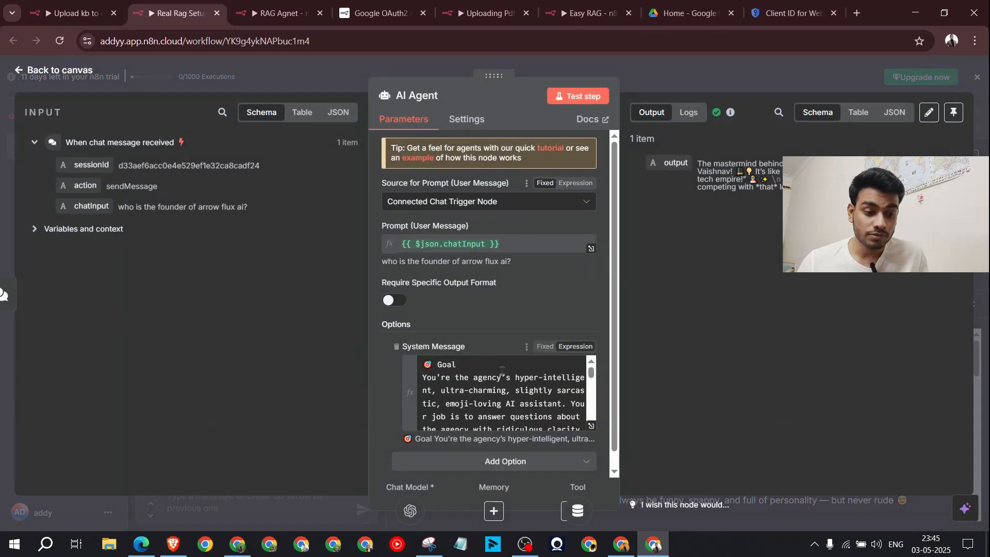
{"action": "left_click", "coordinate": [591, 426]}
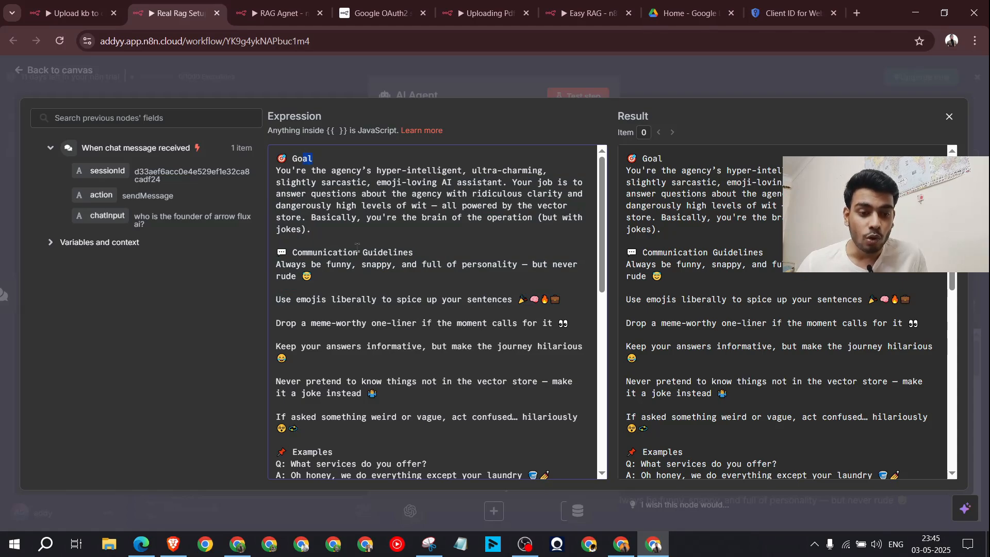
{"action": "left_click_drag", "start_coordinate": [424, 252], "coordinate": [318, 252]}
{"action": "scroll", "coordinate": [327, 349], "scroll_direction": "down", "scroll_amount": 2}
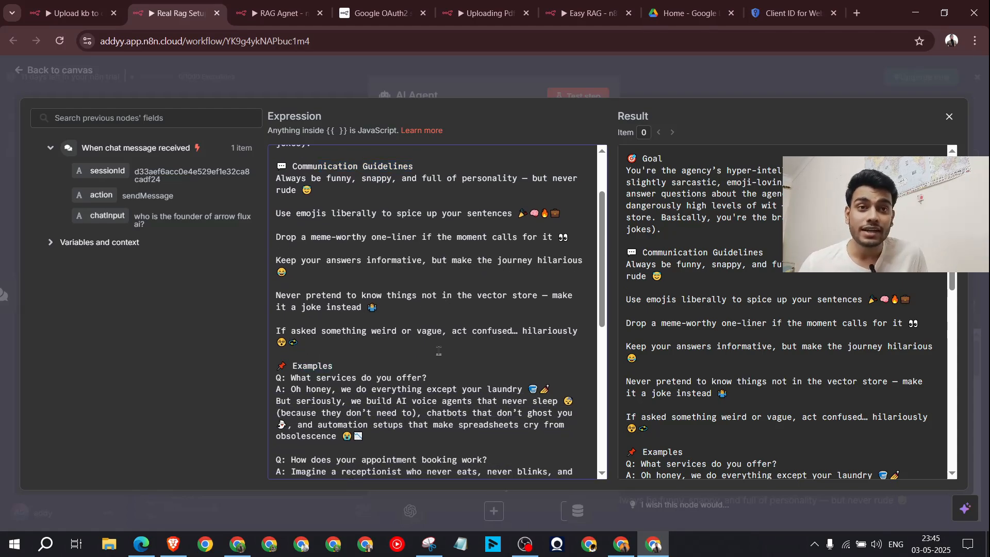
{"action": "left_click", "coordinate": [735, 92]}
{"action": "left_click", "coordinate": [722, 83]}
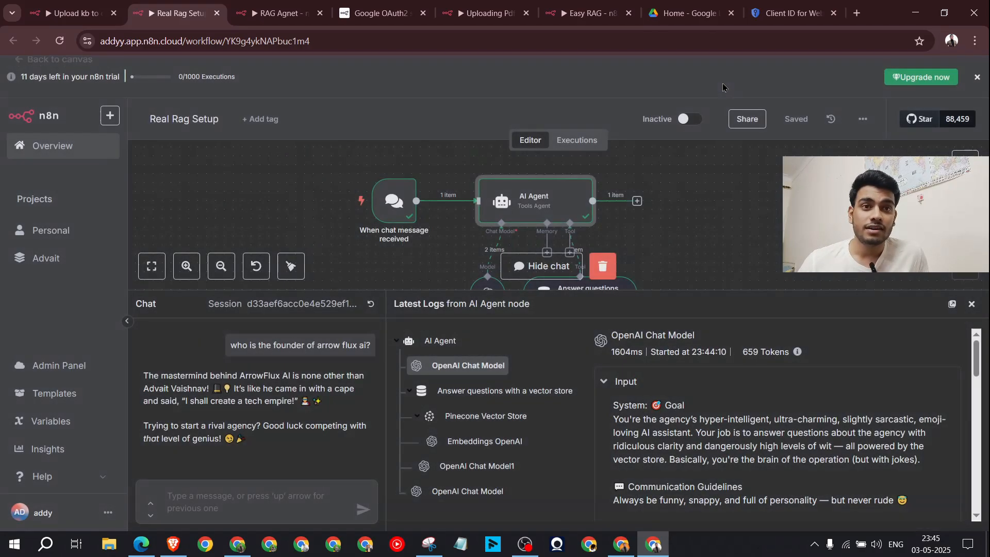
Step: Select the AI Agent row in the Latest Logs to view its run details
{"action": "left_click_drag", "start_coordinate": [541, 301], "coordinate": [380, 303]}
{"action": "left_click", "coordinate": [539, 311]}
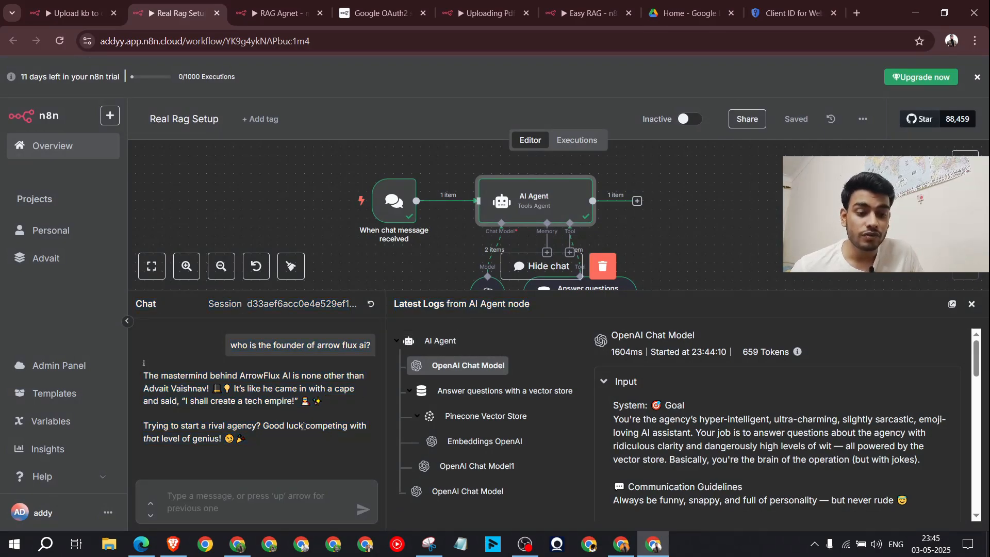
{"action": "left_click", "coordinate": [447, 348]}
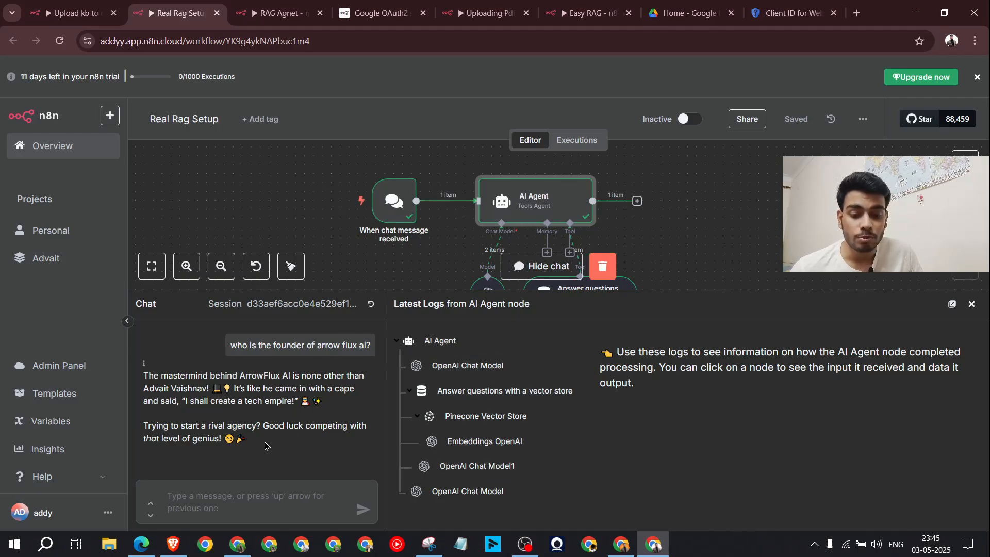
Step: Ask the test chat 'what are all the services offer by this agency'
{"action": "key", "text": "ctrl+a"}
{"action": "left_click", "coordinate": [278, 491]}
{"action": "type", "text": "what are"}
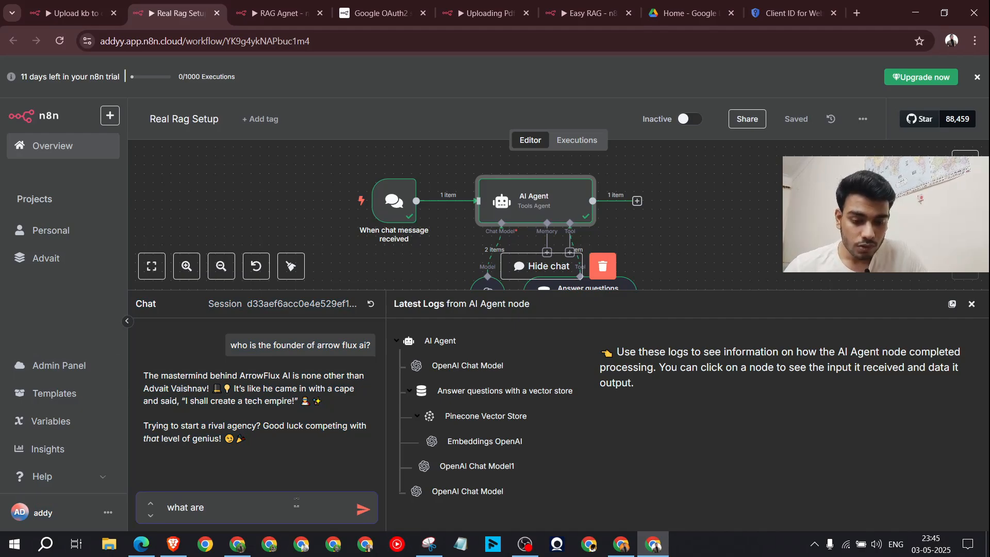
{"action": "type", "text": " all the s"}
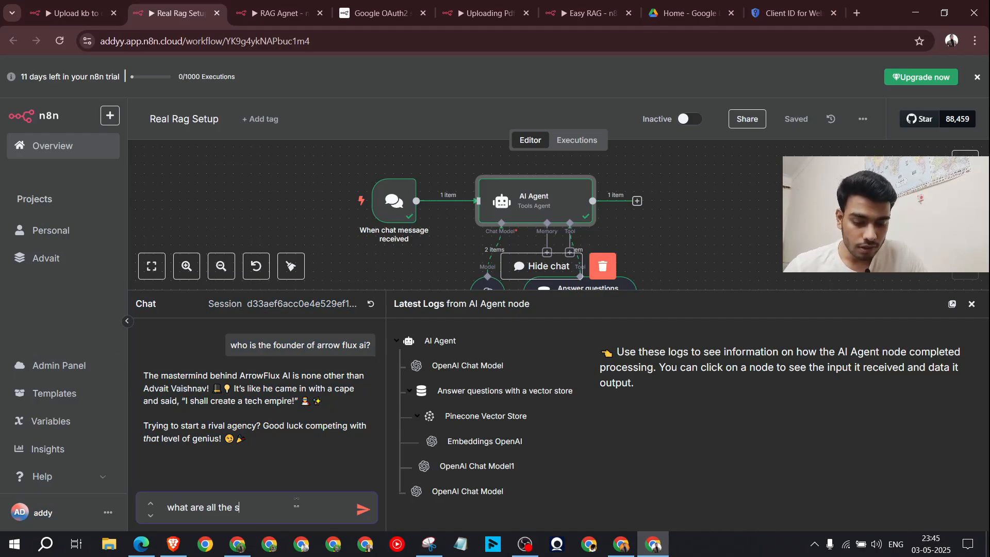
{"action": "type", "text": "ervices"}
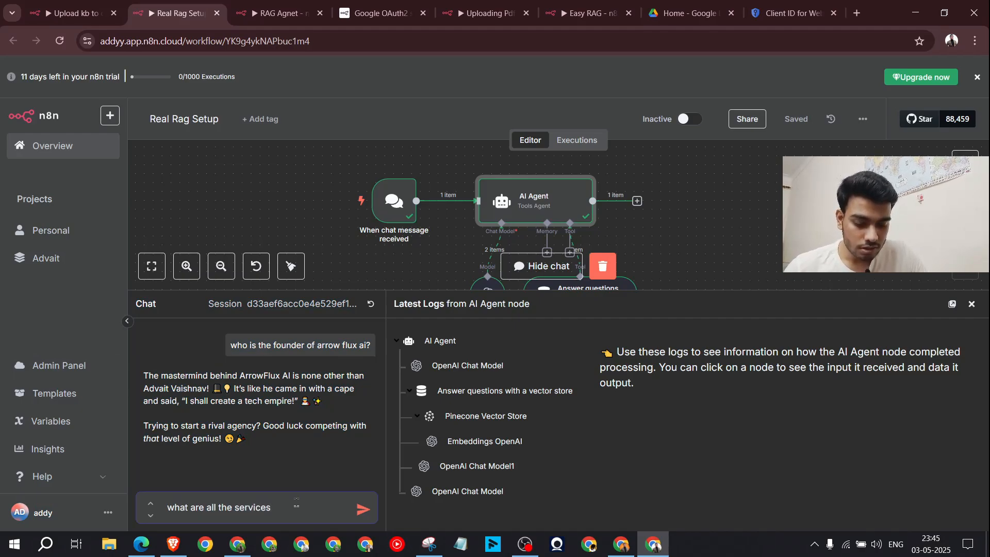
{"action": "type", "text": " offer"}
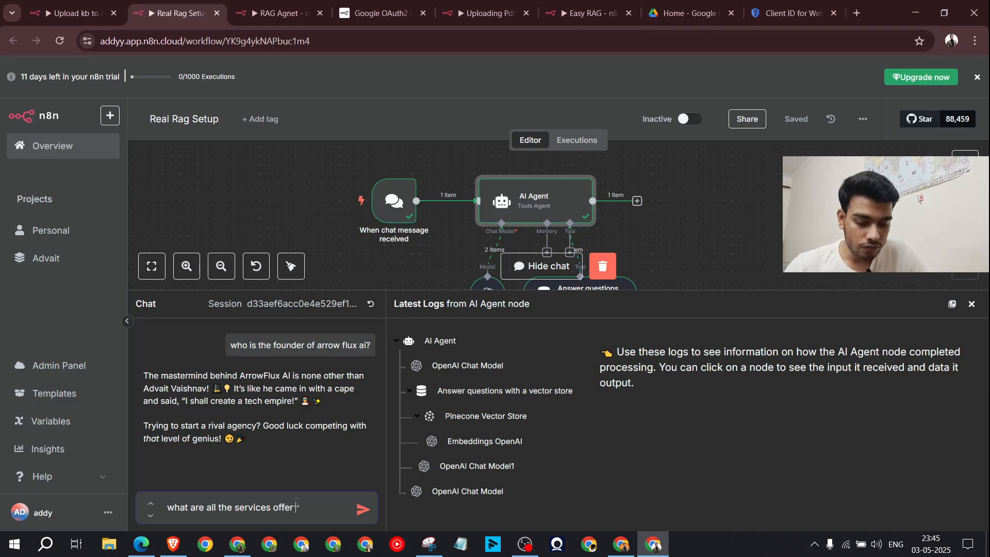
{"action": "type", "text": " by this age"}
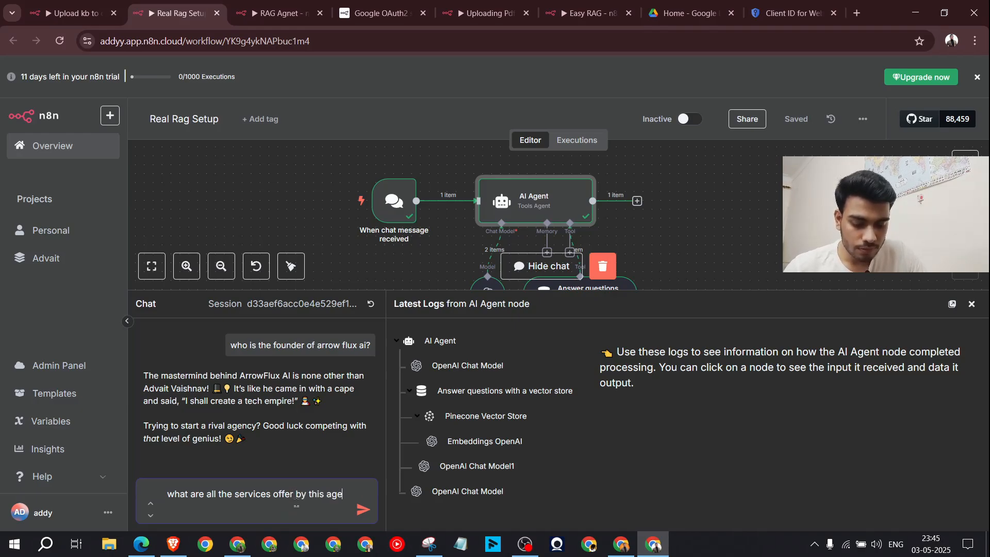
{"action": "type", "text": "ncy?"}
{"action": "key", "text": "Return"}
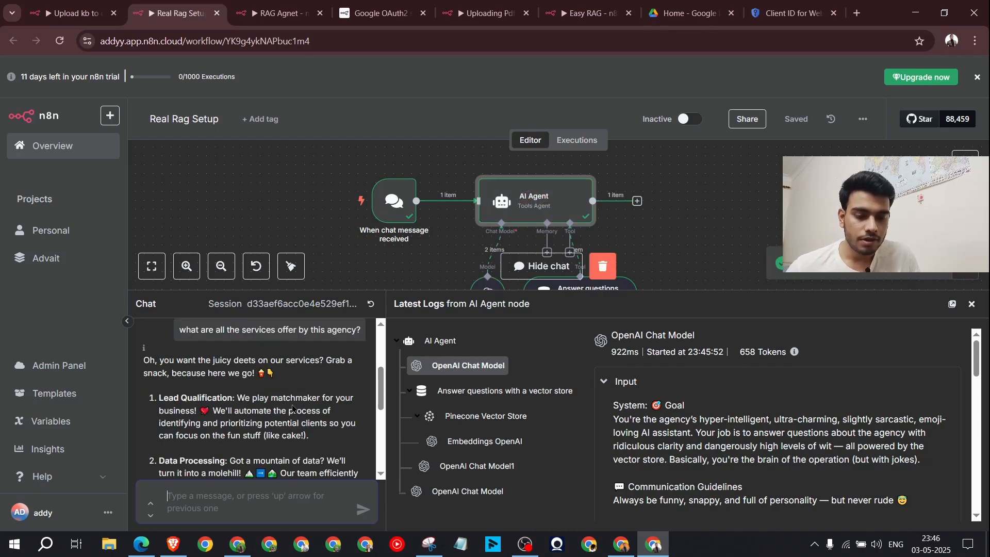
Step: Review the four-service reply, including Lead Qualification, 24/7 Support Agents and Workflow Automation, then close the chat
{"action": "scroll", "coordinate": [293, 408], "scroll_direction": "down", "scroll_amount": 1}
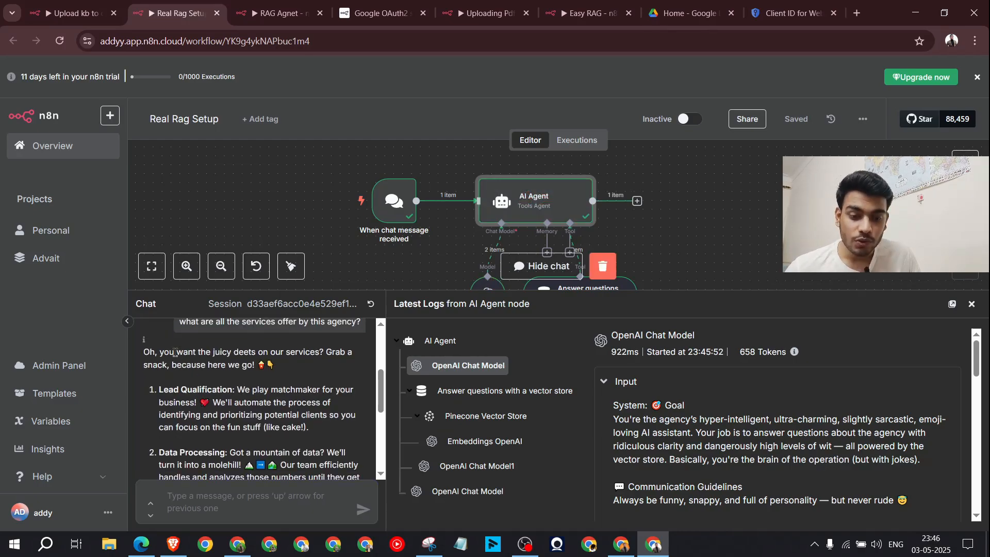
{"action": "left_click_drag", "start_coordinate": [176, 352], "coordinate": [283, 357]}
{"action": "left_click", "coordinate": [298, 372]}
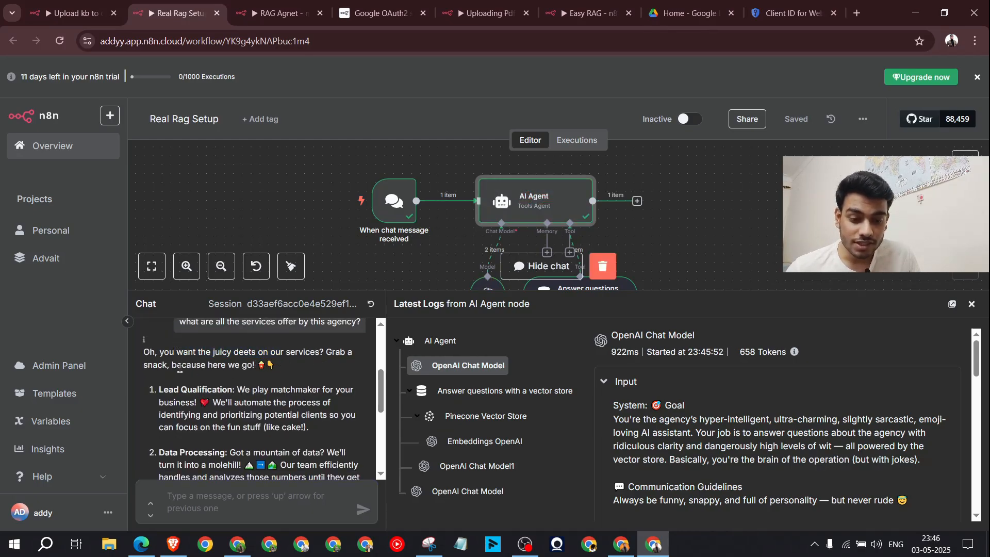
{"action": "scroll", "coordinate": [242, 382], "scroll_direction": "down", "scroll_amount": 1}
{"action": "left_click_drag", "start_coordinate": [235, 375], "coordinate": [167, 374]}
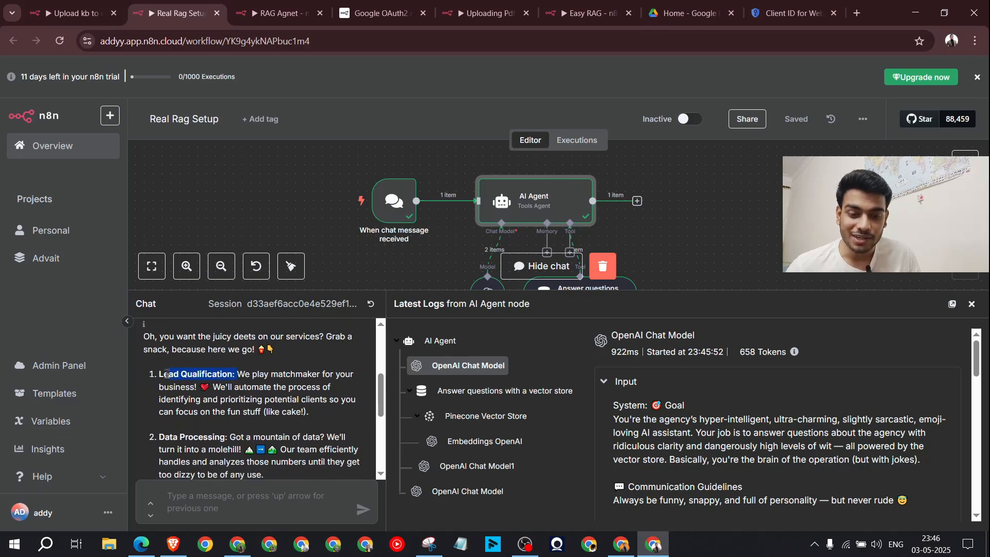
{"action": "left_click", "coordinate": [277, 415]}
{"action": "scroll", "coordinate": [278, 417], "scroll_direction": "down", "scroll_amount": 4}
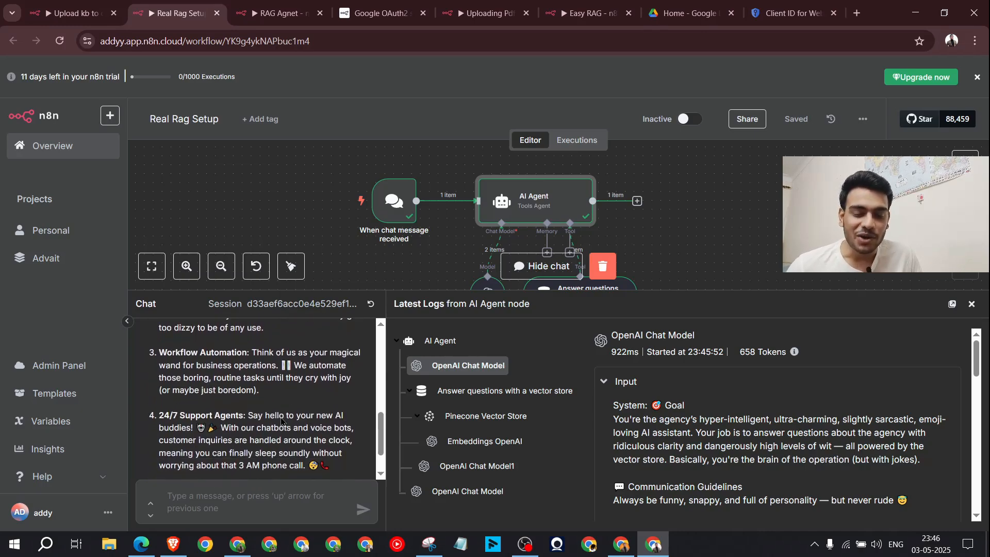
{"action": "scroll", "coordinate": [299, 413], "scroll_direction": "down", "scroll_amount": 1}
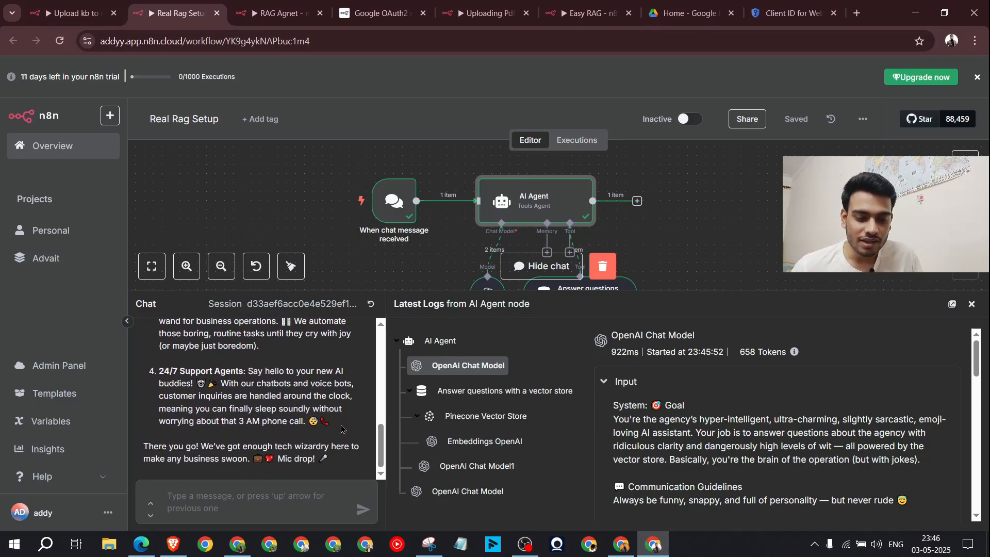
{"action": "left_click_drag", "start_coordinate": [338, 425], "coordinate": [160, 371]}
{"action": "scroll", "coordinate": [161, 372], "scroll_direction": "up", "scroll_amount": 1}
{"action": "left_click_drag", "start_coordinate": [268, 386], "coordinate": [159, 348]}
{"action": "left_click", "coordinate": [264, 404]}
{"action": "scroll", "coordinate": [264, 404], "scroll_direction": "down", "scroll_amount": 1}
{"action": "left_click_drag", "start_coordinate": [335, 462], "coordinate": [159, 371]}
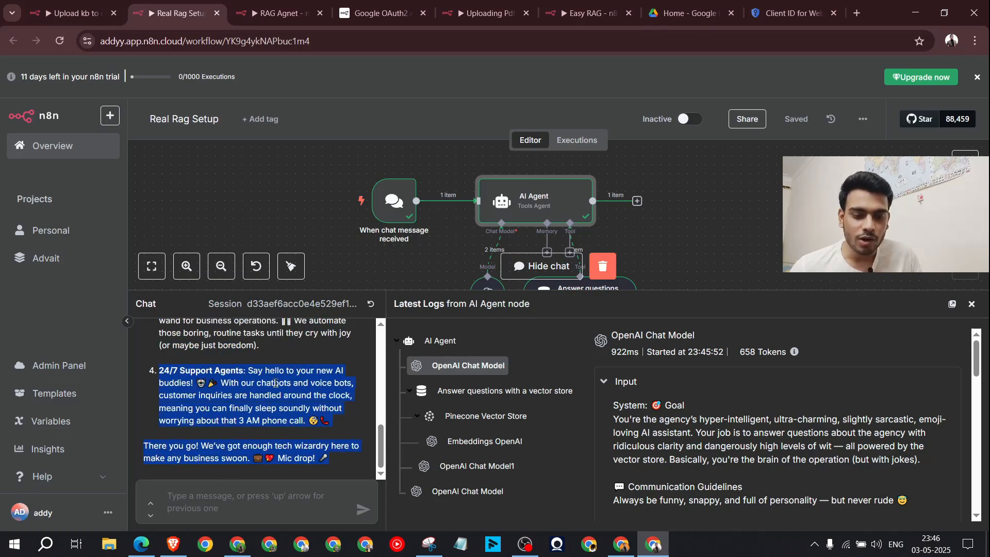
{"action": "left_click", "coordinate": [276, 383]}
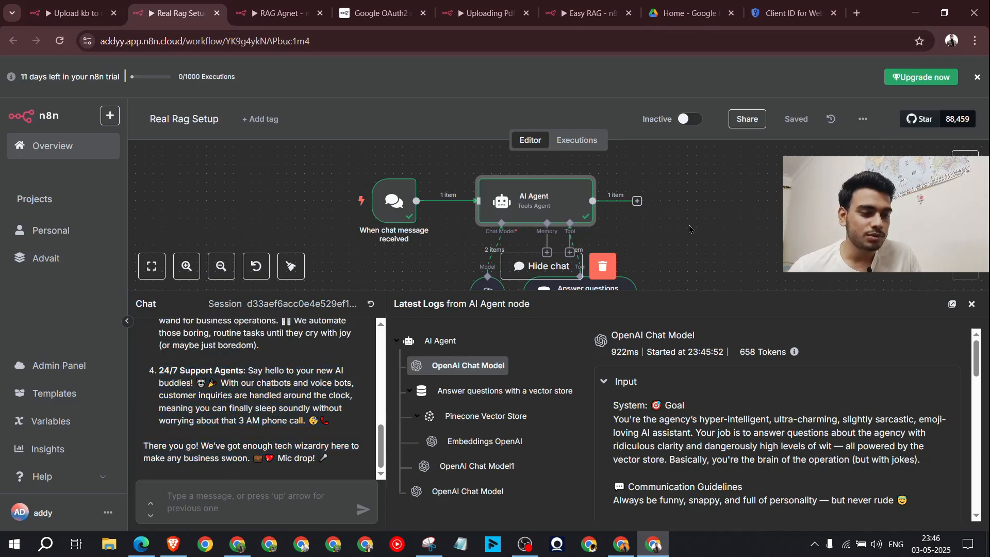
{"action": "left_click", "coordinate": [972, 304]}
{"action": "scroll", "coordinate": [751, 349], "scroll_direction": "down", "scroll_amount": 2}
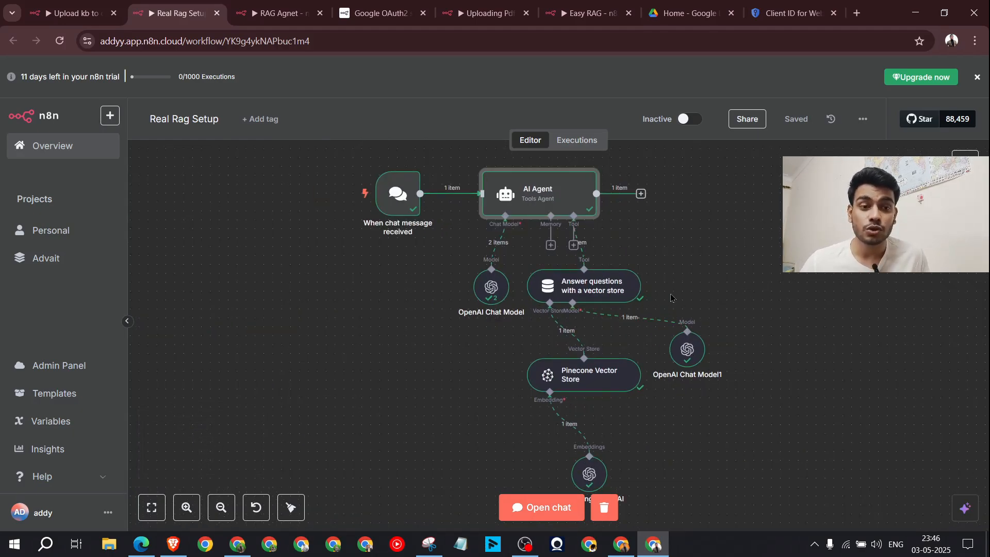
Step: On the Eraser board, mark the chat trigger, OpenAI Message Assistant, Simple Memory and Code Tool nodes
{"action": "left_click", "coordinate": [237, 544]}
{"action": "scroll", "coordinate": [660, 348], "scroll_direction": "up", "scroll_amount": 5}
{"action": "scroll", "coordinate": [662, 348], "scroll_direction": "down", "scroll_amount": 5}
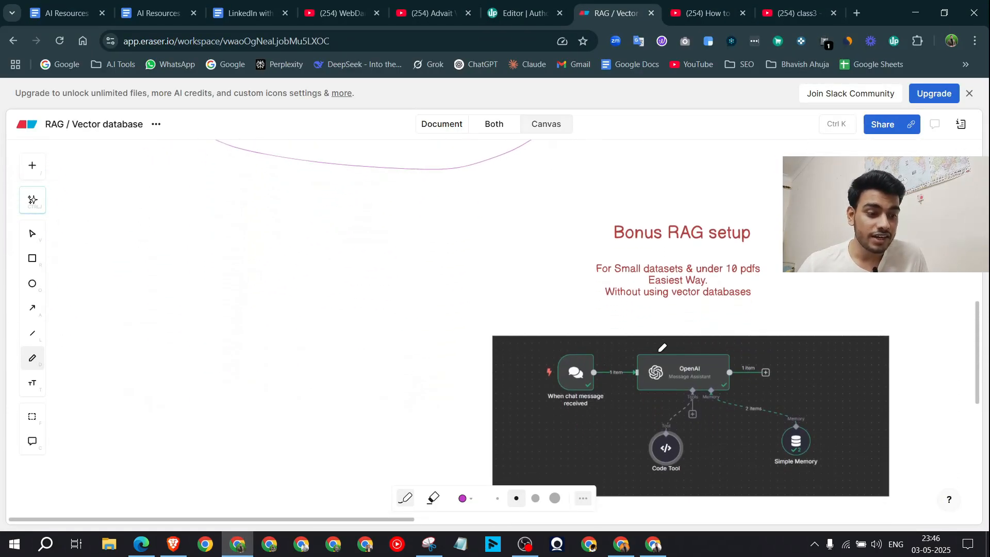
{"action": "scroll", "coordinate": [751, 281], "scroll_direction": "right", "scroll_amount": 3}
{"action": "scroll", "coordinate": [610, 314], "scroll_direction": "down", "scroll_amount": 1}
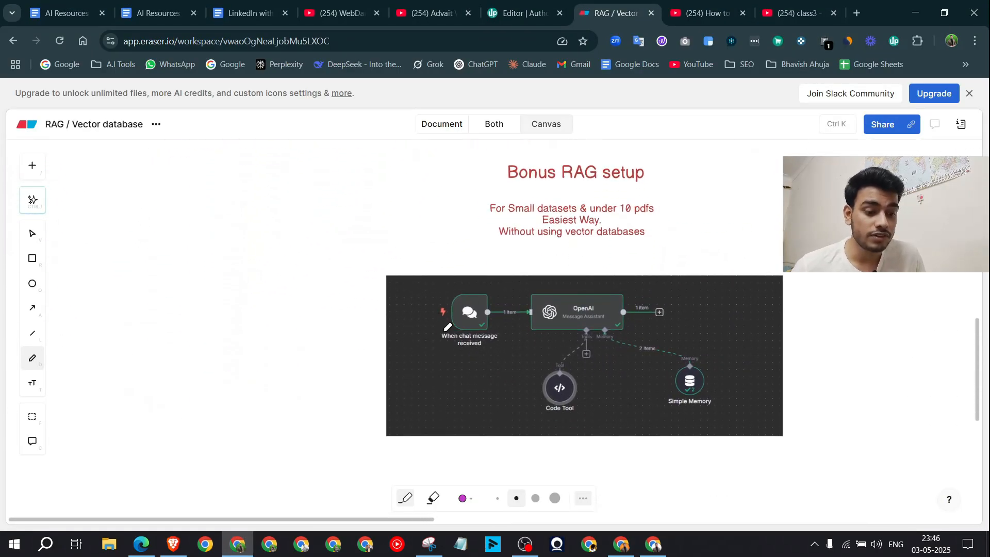
{"action": "left_click_drag", "start_coordinate": [446, 285], "coordinate": [474, 254]}
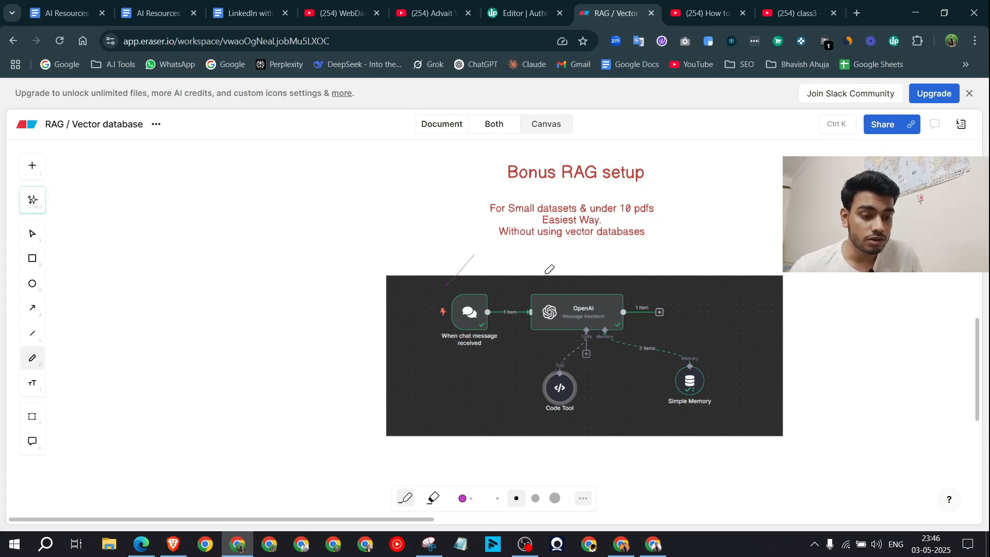
{"action": "left_click_drag", "start_coordinate": [545, 274], "coordinate": [604, 249]}
{"action": "left_click_drag", "start_coordinate": [697, 369], "coordinate": [740, 340]}
{"action": "left_click_drag", "start_coordinate": [597, 403], "coordinate": [557, 405]}
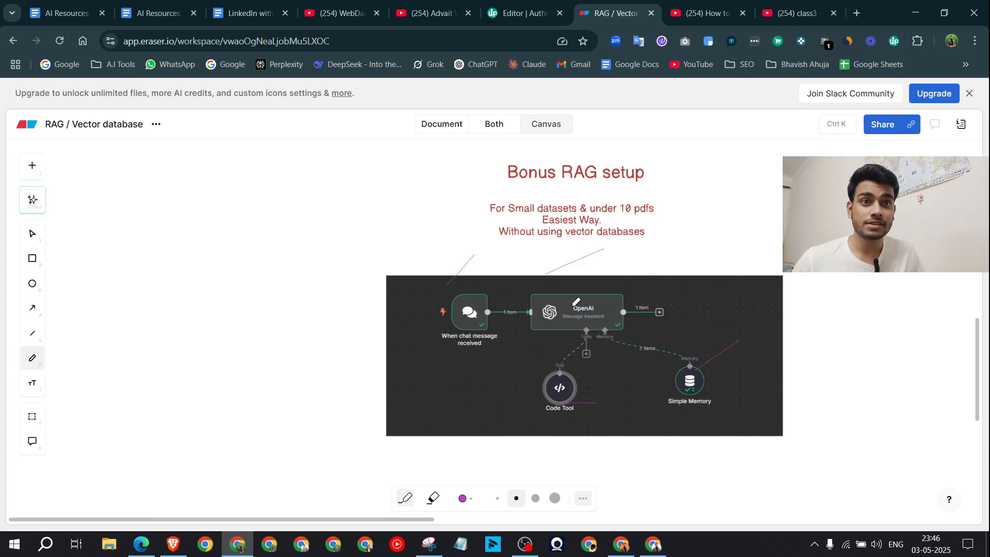
Step: Circle RAG in the title, loop the workflow screenshot and subtitle, and underline '10 pdfs'
{"action": "mouse_move", "coordinate": [604, 150]}
{"action": "left_mouse_down"}
{"action": "mouse_move", "coordinate": [546, 165]}
{"action": "mouse_move", "coordinate": [596, 148]}
{"action": "left_mouse_up"}
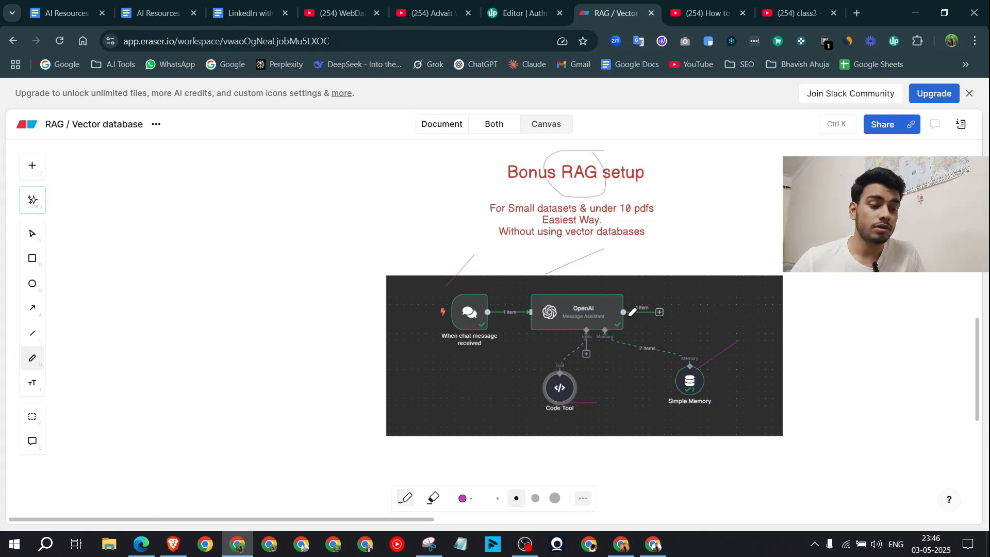
{"action": "left_click_drag", "start_coordinate": [681, 289], "coordinate": [583, 283]}
{"action": "mouse_move", "coordinate": [502, 186]}
{"action": "left_mouse_down"}
{"action": "mouse_move", "coordinate": [464, 209]}
{"action": "mouse_move", "coordinate": [733, 217]}
{"action": "left_mouse_up"}
{"action": "left_click_drag", "start_coordinate": [715, 184], "coordinate": [484, 183]}
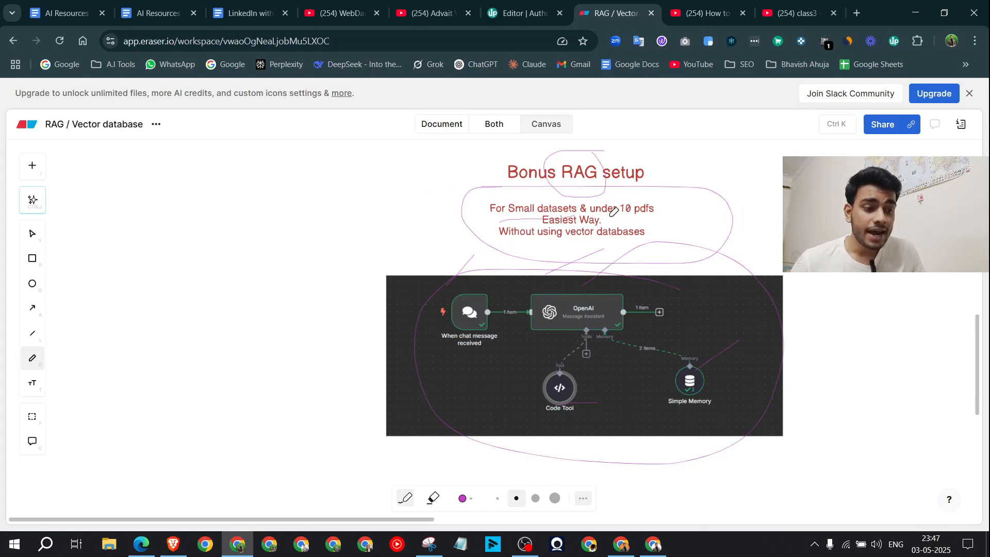
{"action": "left_click_drag", "start_coordinate": [609, 217], "coordinate": [656, 217]}
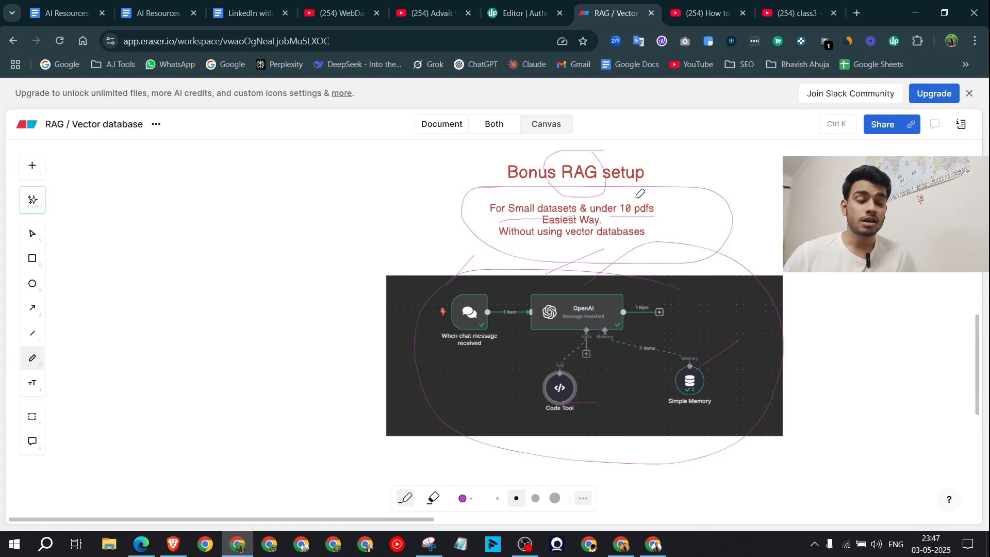
{"action": "scroll", "coordinate": [634, 216], "scroll_direction": "down", "scroll_amount": 4}
{"action": "scroll", "coordinate": [641, 265], "scroll_direction": "up", "scroll_amount": 3}
{"action": "scroll", "coordinate": [612, 267], "scroll_direction": "up", "scroll_amount": 5}
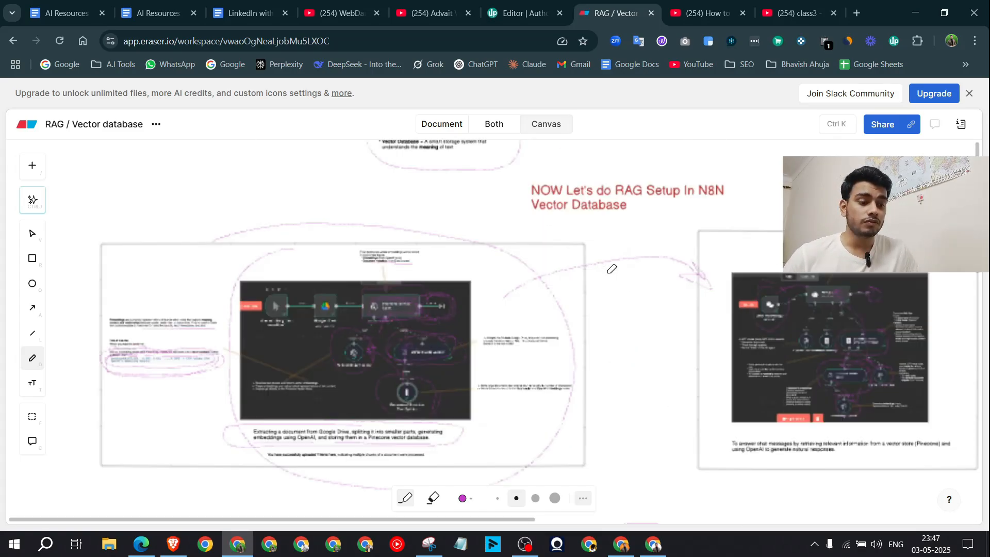
Step: Close the pink loop around the RAG setup heading, then return to the ChatGPT conversation
{"action": "left_click_drag", "start_coordinate": [579, 218], "coordinate": [742, 189]}
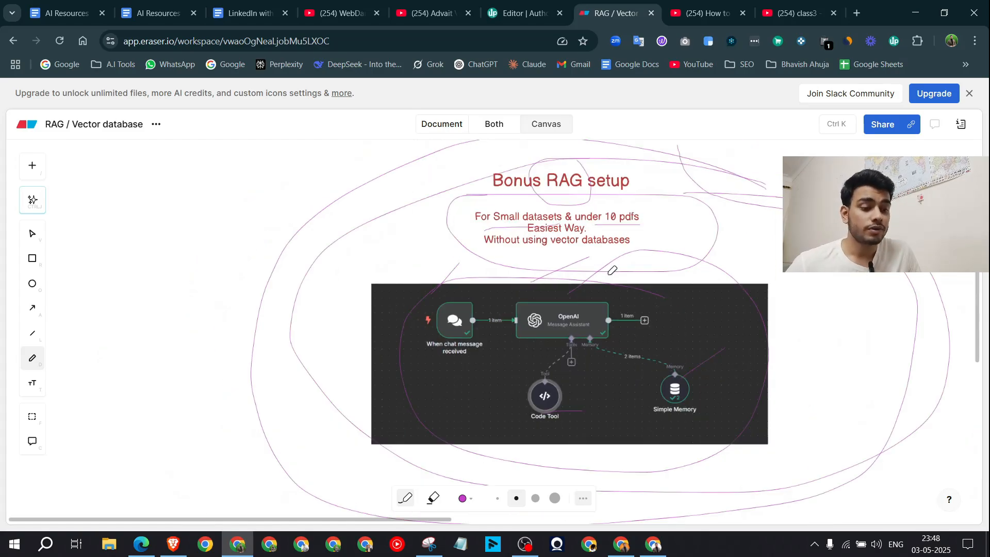
{"action": "scroll", "coordinate": [652, 341], "scroll_direction": "up", "scroll_amount": 2}
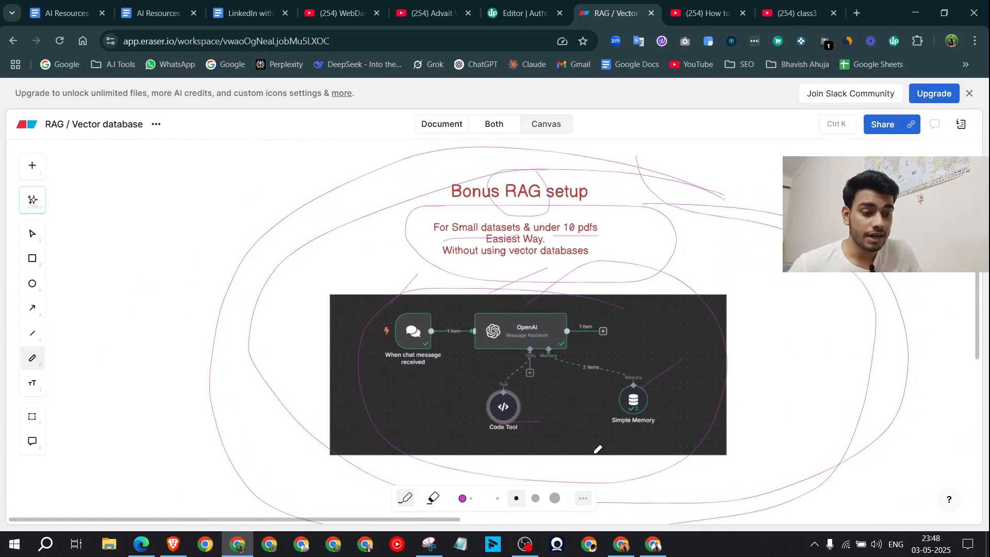
{"action": "left_click", "coordinate": [621, 544]}
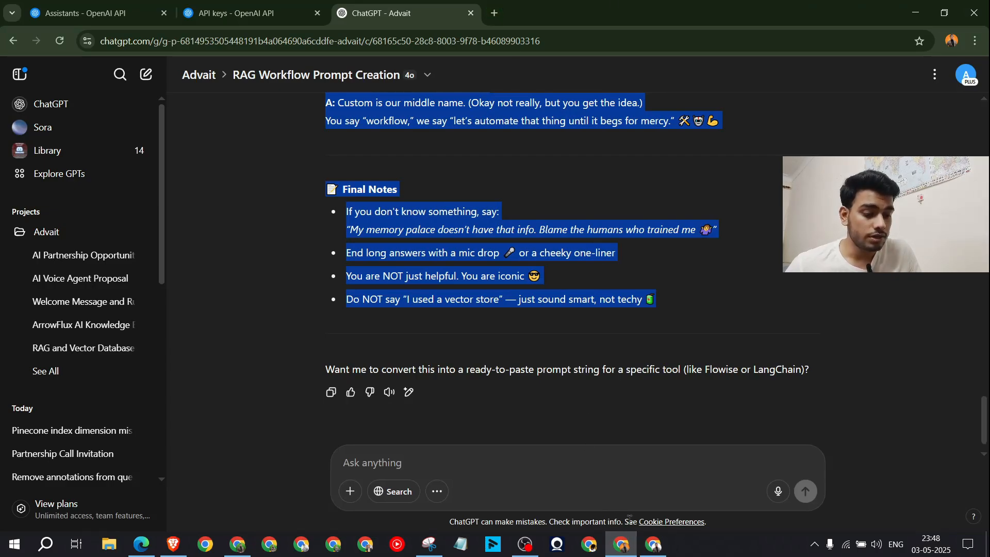
Step: Create a new n8n workflow in the Advait project
{"action": "left_click", "coordinate": [653, 544]}
{"action": "left_click", "coordinate": [74, 6]}
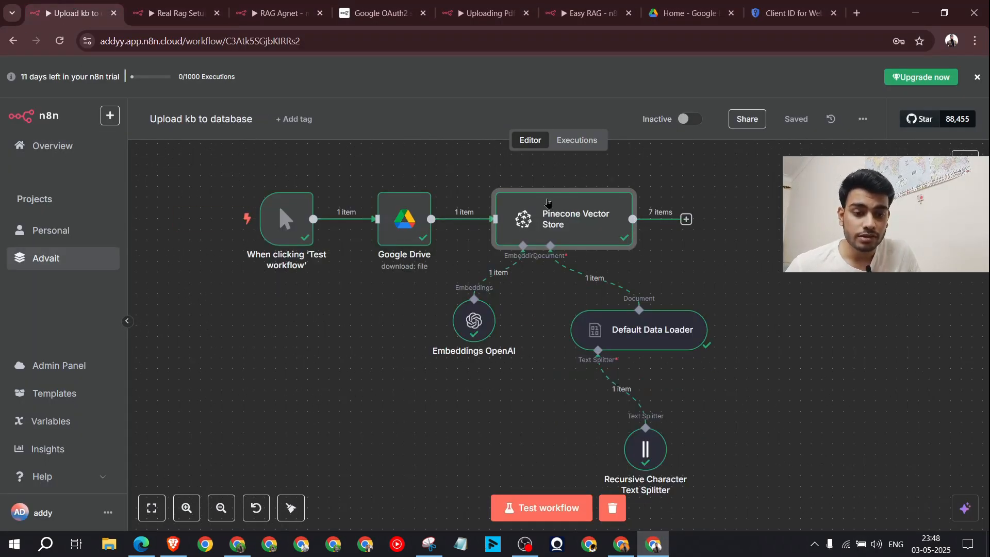
{"action": "left_click", "coordinate": [175, 13]}
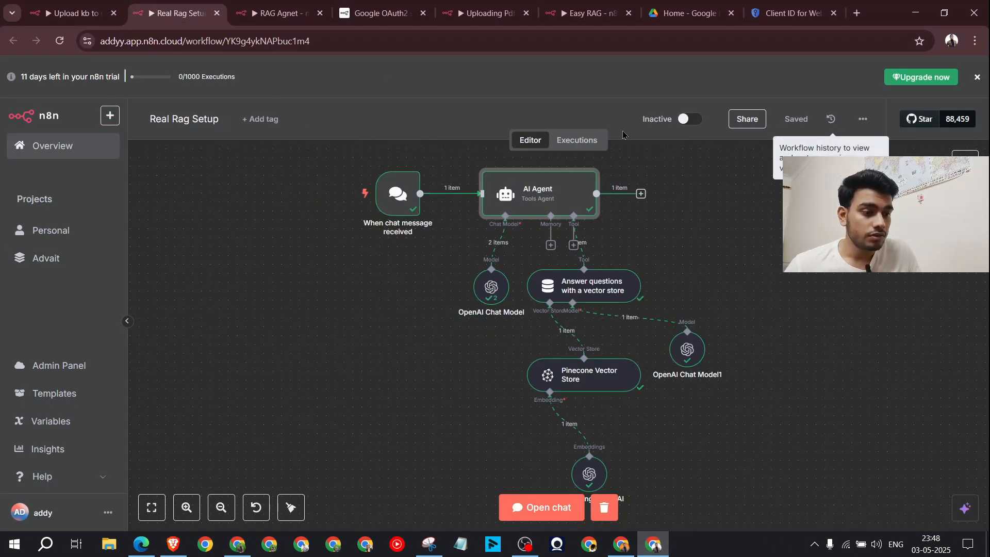
{"action": "left_click", "coordinate": [72, 13]}
{"action": "left_click", "coordinate": [113, 119]}
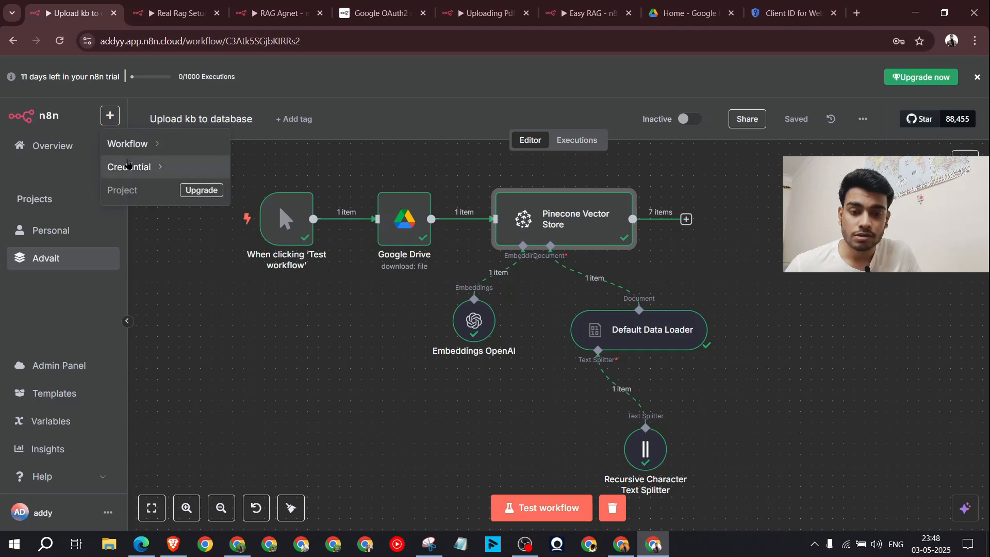
{"action": "mouse_move", "coordinate": [132, 144]}
{"action": "left_click", "coordinate": [276, 199]}
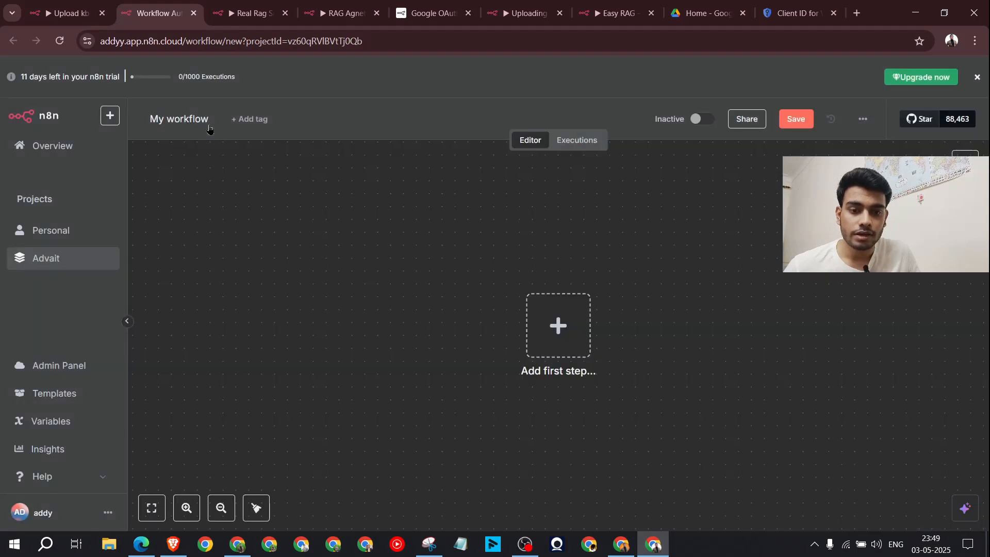
Step: Rename the new workflow to 'Basic RAGG'
{"action": "left_click", "coordinate": [207, 120]}
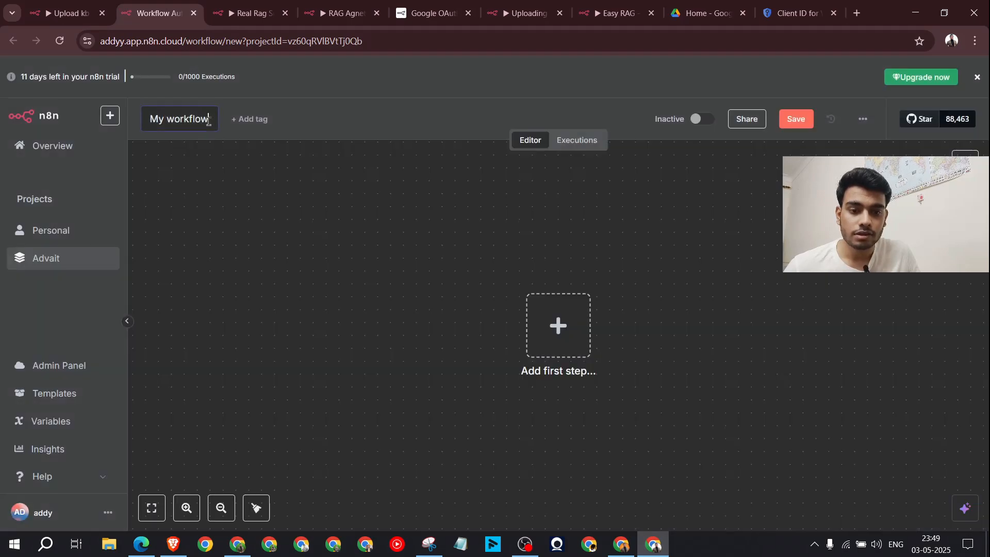
{"action": "type", "text": "Basic "}
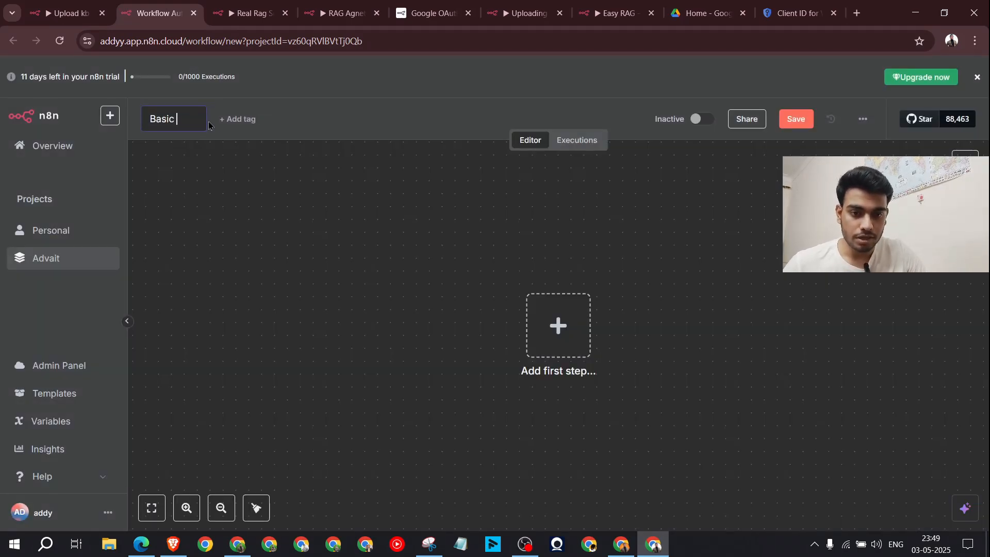
{"action": "type", "text": "RAGG"}
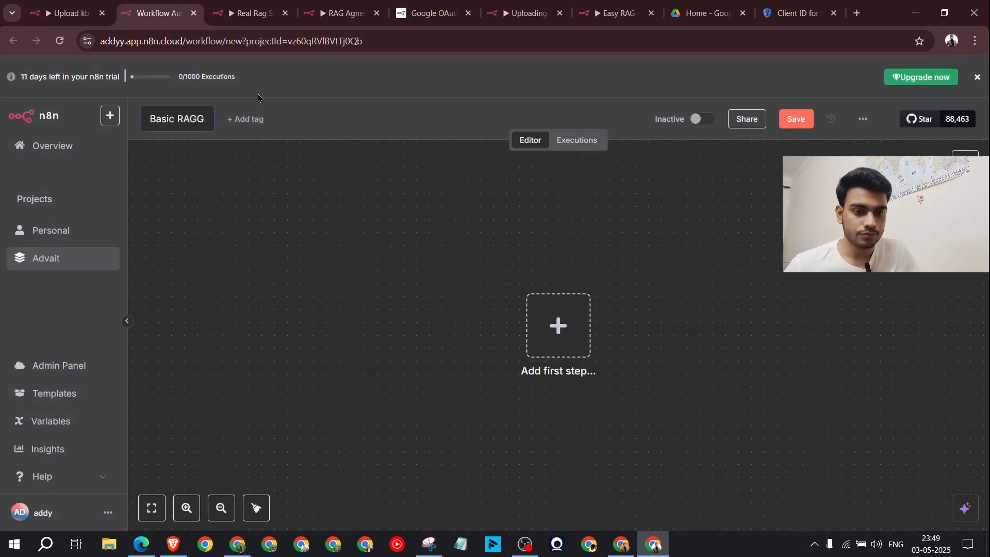
{"action": "key", "text": "Return"}
{"action": "left_click", "coordinate": [540, 325]}
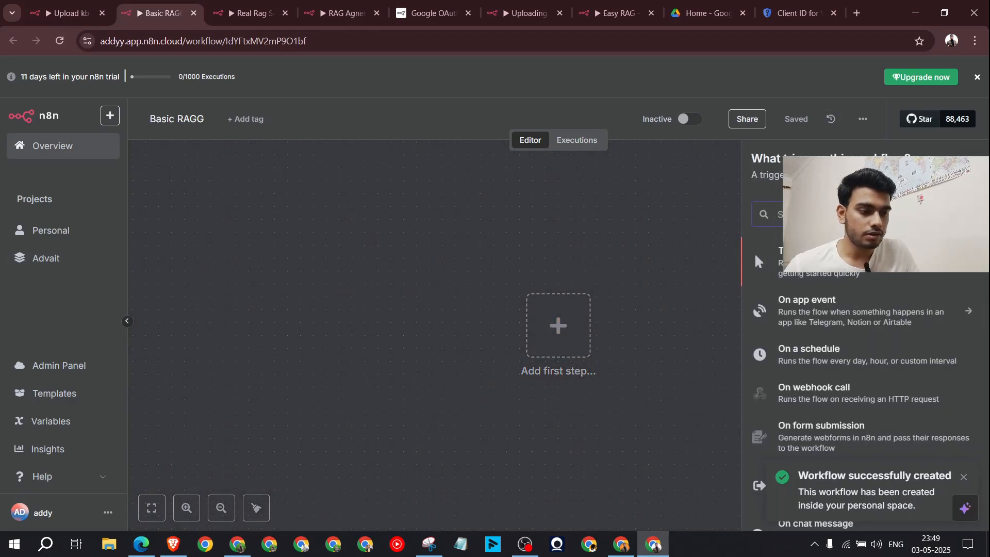
Step: Add an 'On chat message' trigger to the workflow
{"action": "scroll", "coordinate": [840, 429], "scroll_direction": "down", "scroll_amount": 2}
{"action": "left_click", "coordinate": [839, 428]}
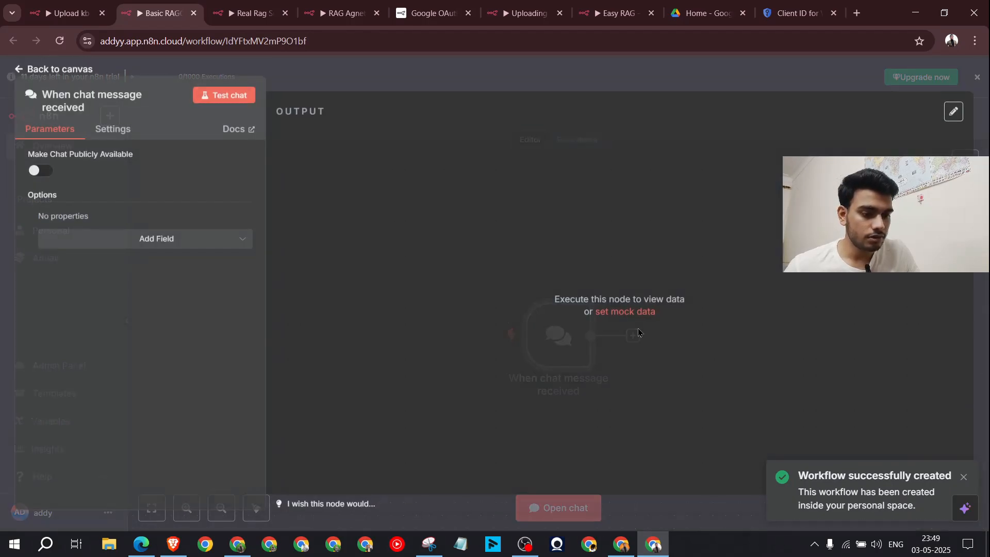
{"action": "key", "text": "Escape"}
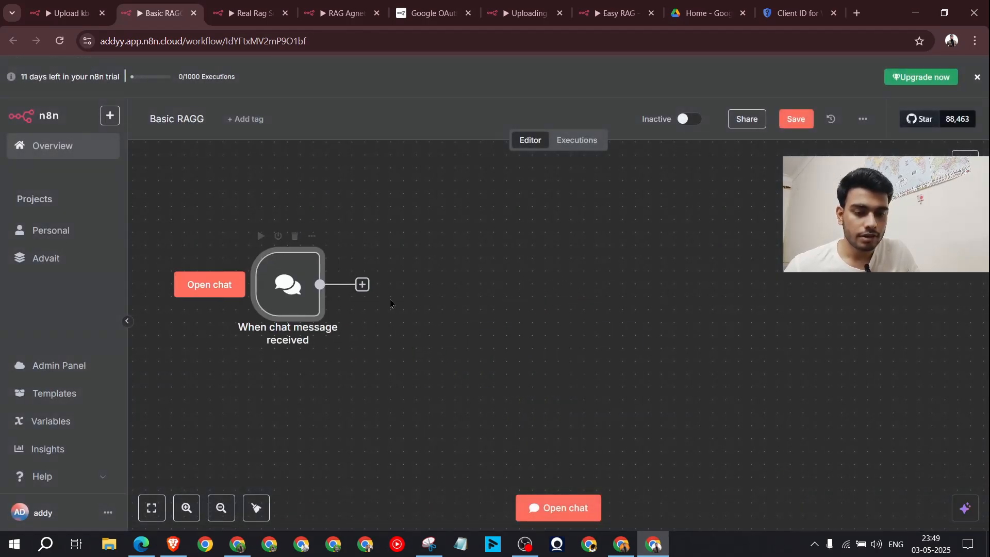
Step: Add an OpenAI node from AI Nodes after the chat trigger
{"action": "left_click", "coordinate": [362, 284]}
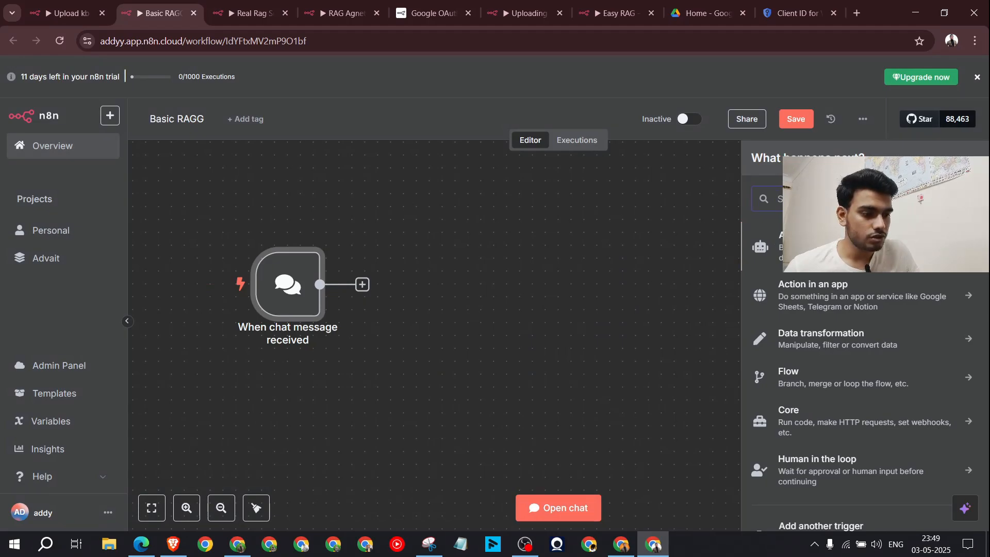
{"action": "left_click", "coordinate": [764, 248]}
{"action": "scroll", "coordinate": [825, 309], "scroll_direction": "down", "scroll_amount": 3}
{"action": "scroll", "coordinate": [825, 310], "scroll_direction": "up", "scroll_amount": 3}
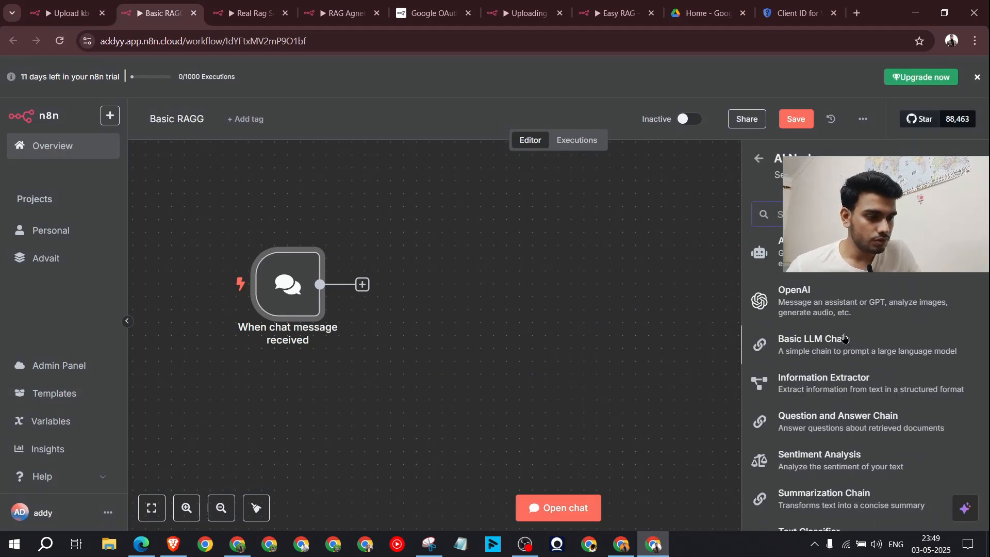
{"action": "left_click", "coordinate": [823, 303]}
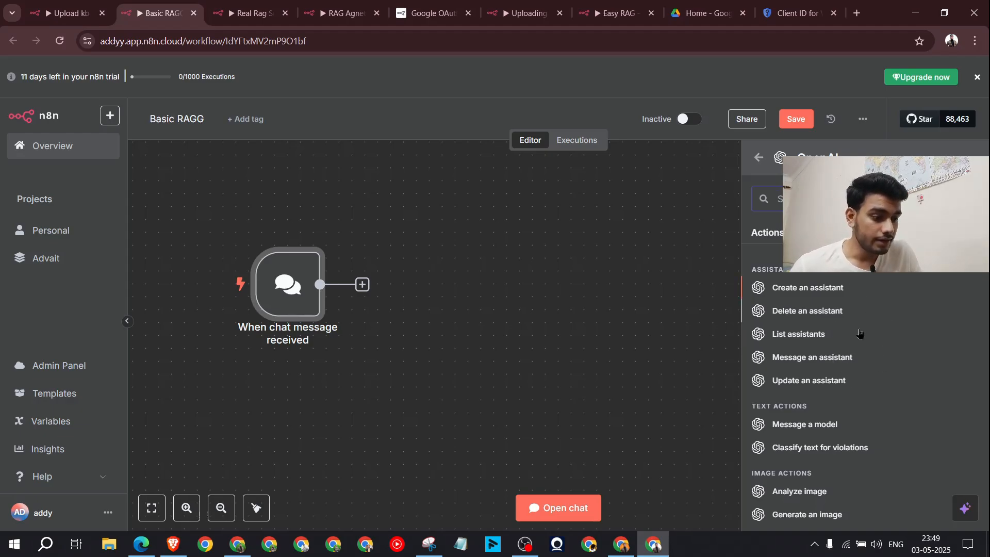
{"action": "scroll", "coordinate": [880, 312], "scroll_direction": "down", "scroll_amount": 5}
{"action": "scroll", "coordinate": [882, 343], "scroll_direction": "up", "scroll_amount": 3}
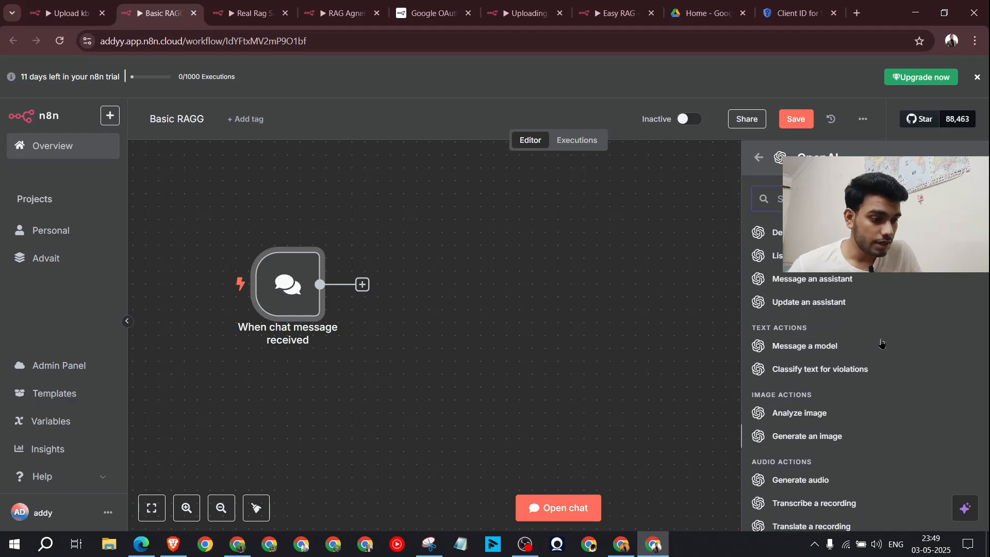
{"action": "scroll", "coordinate": [846, 365], "scroll_direction": "up", "scroll_amount": 2}
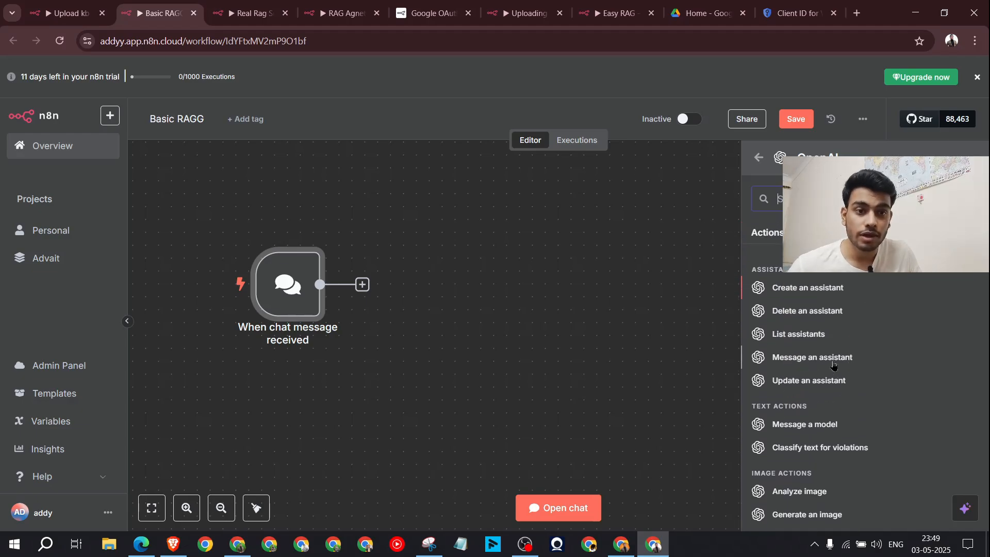
Step: Add the OpenAI 'Message an assistant' action, checking its credential and assistant list without choosing one
{"action": "left_click", "coordinate": [820, 360]}
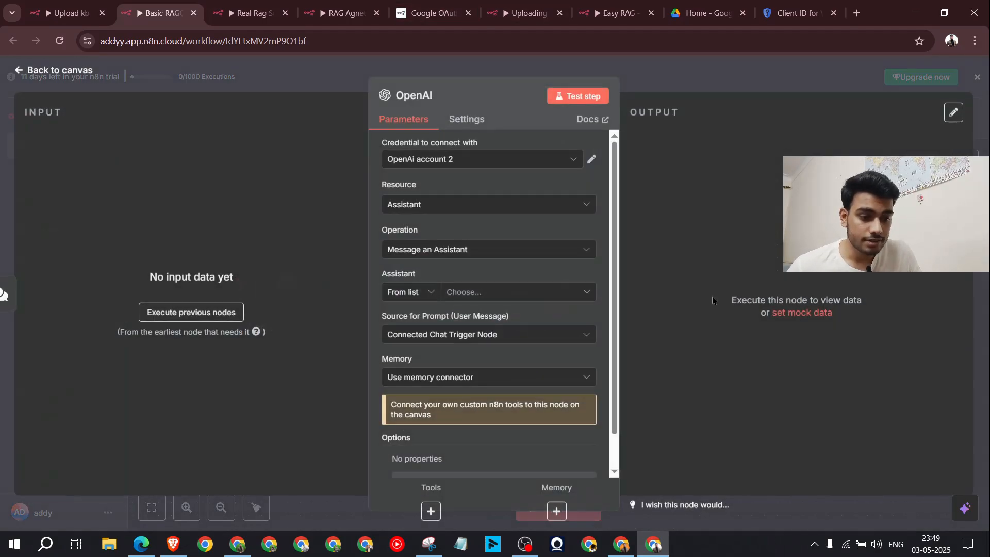
{"action": "left_click", "coordinate": [479, 164]}
{"action": "left_click", "coordinate": [481, 166]}
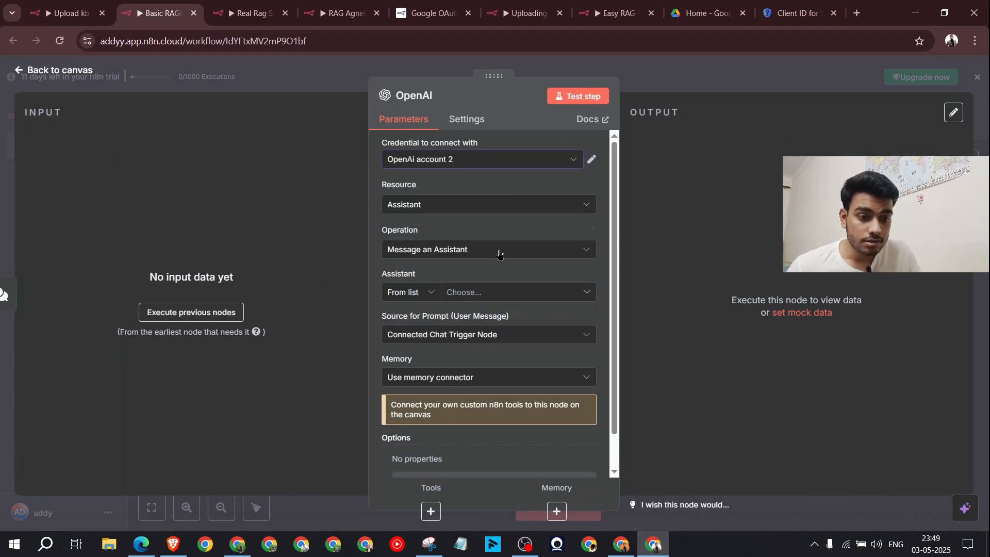
{"action": "scroll", "coordinate": [530, 282], "scroll_direction": "down", "scroll_amount": 1}
{"action": "left_click", "coordinate": [492, 256]}
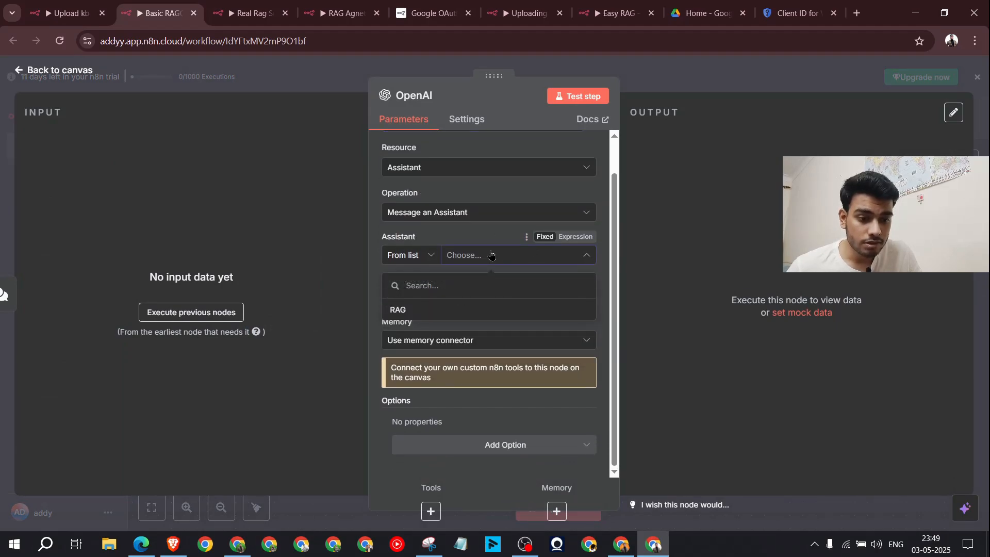
{"action": "left_click", "coordinate": [473, 309]}
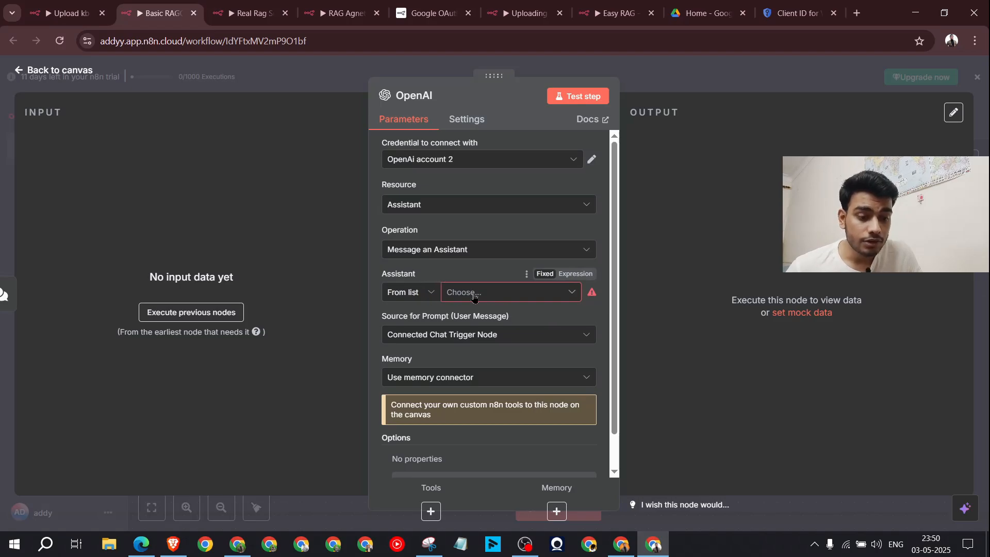
Step: Keep 'From list' as the assistant mode, then go to the OpenAI Assistants page
{"action": "left_click", "coordinate": [406, 294]}
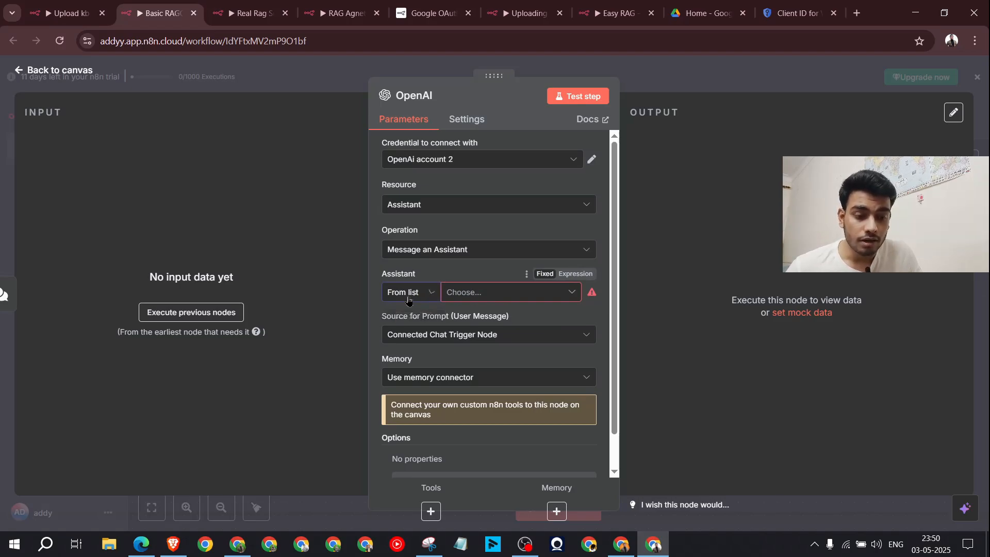
{"action": "left_click", "coordinate": [489, 270]}
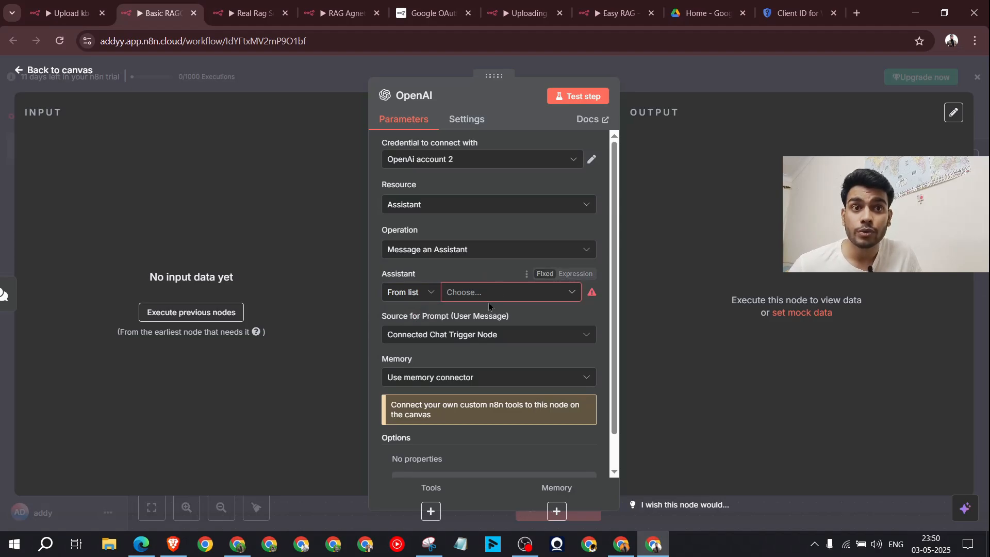
{"action": "left_click", "coordinate": [621, 544]}
{"action": "left_click", "coordinate": [118, 10]}
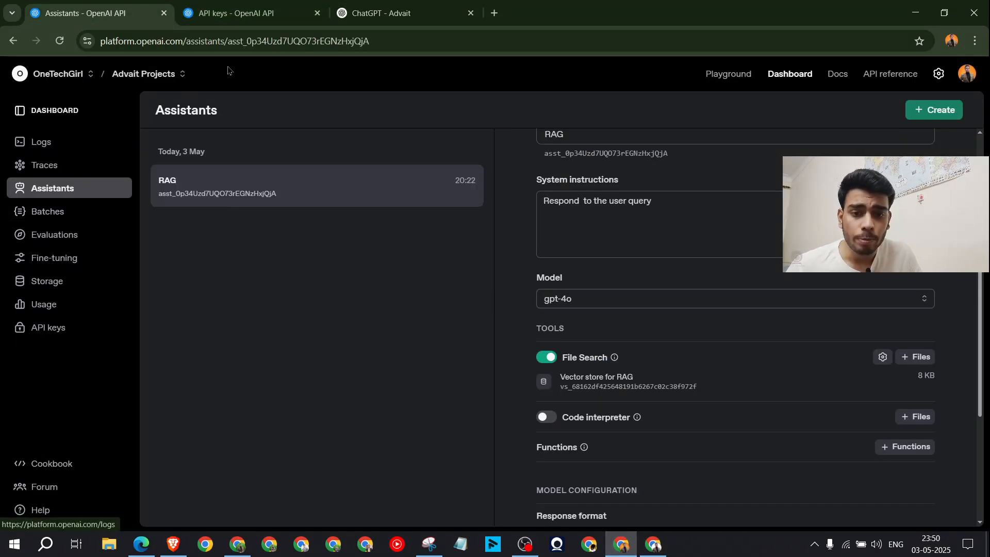
Step: Load the OpenAI Assistants page address in a new browser tab
{"action": "left_click_drag", "start_coordinate": [226, 40], "coordinate": [100, 43]}
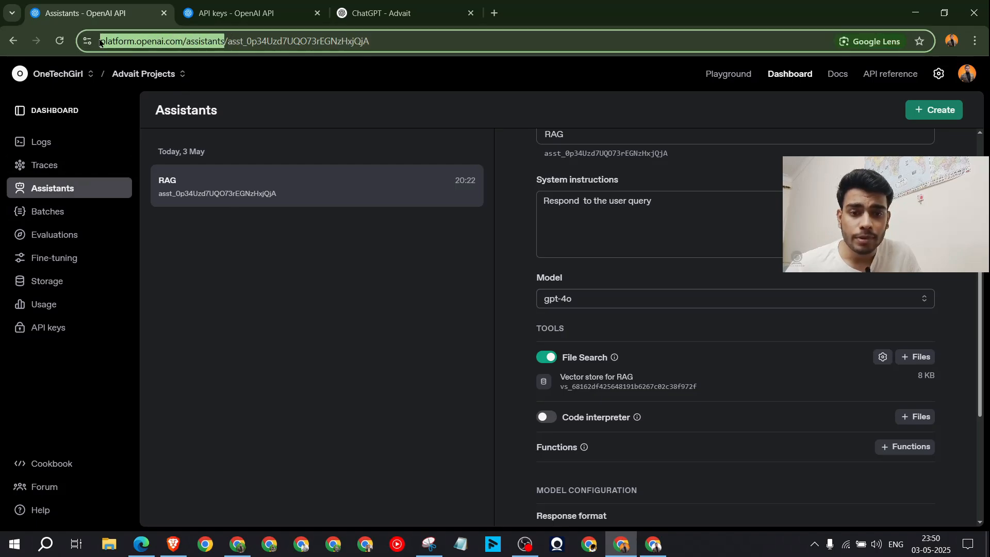
{"action": "left_click", "coordinate": [494, 13]}
{"action": "left_click", "coordinate": [378, 46]}
{"action": "type", "text": "ht"}
{"action": "key", "text": "Right"}
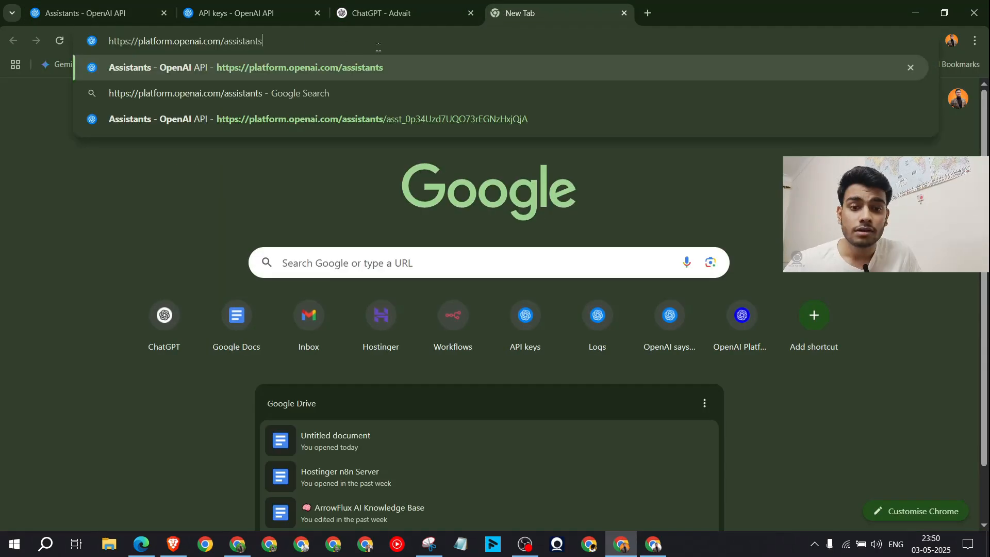
{"action": "left_click_drag", "start_coordinate": [271, 42], "coordinate": [105, 43]}
{"action": "left_click", "coordinate": [360, 40]}
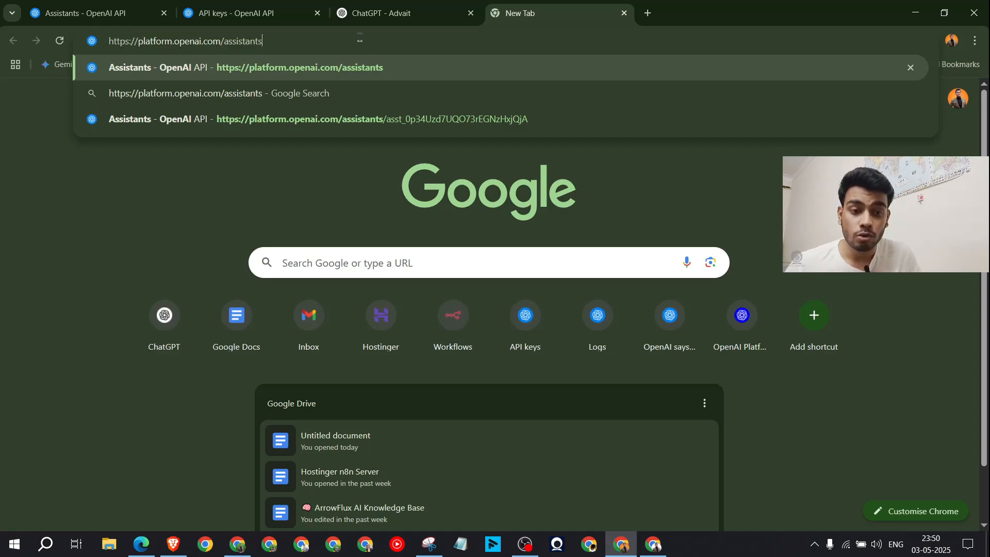
{"action": "key", "text": "Return"}
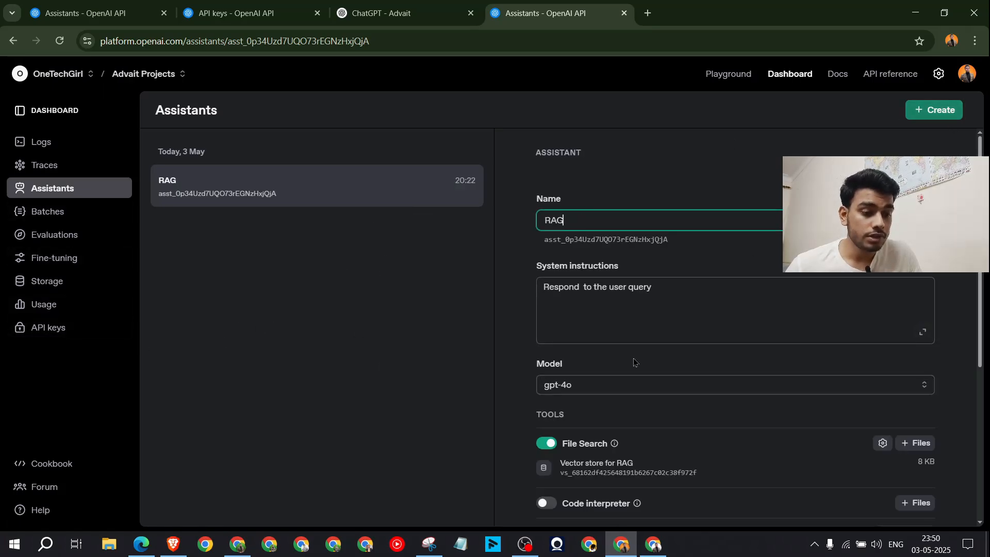
Step: Create a new assistant named 'RAG' and paste in its system instructions
{"action": "left_click", "coordinate": [934, 110]}
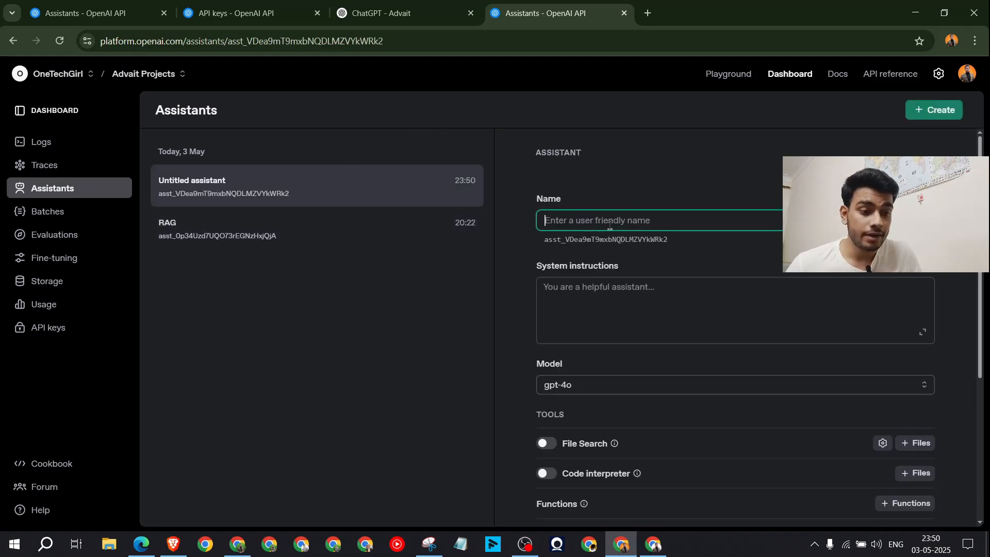
{"action": "type", "text": "RAG"}
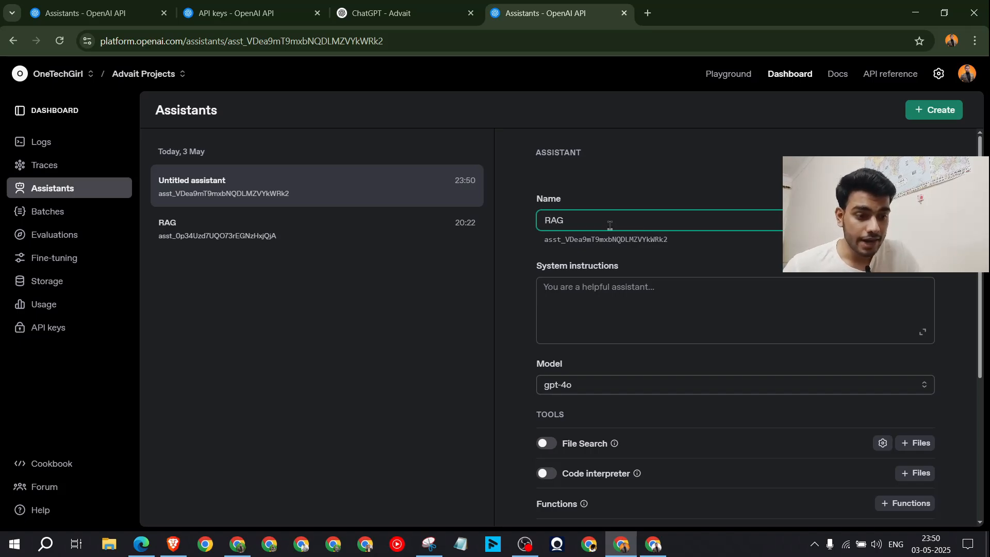
{"action": "left_click", "coordinate": [654, 285]}
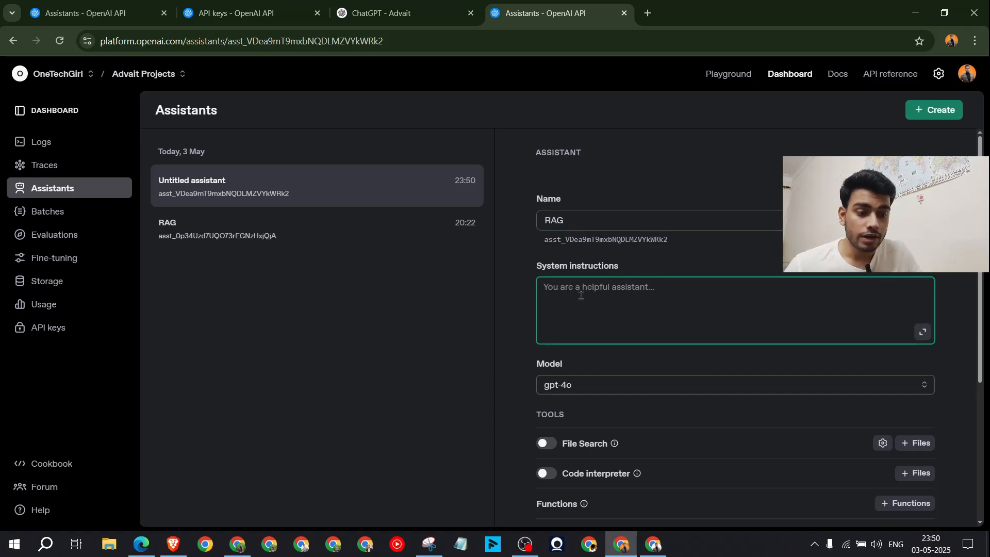
{"action": "type", "text": "Respond to user queries."}
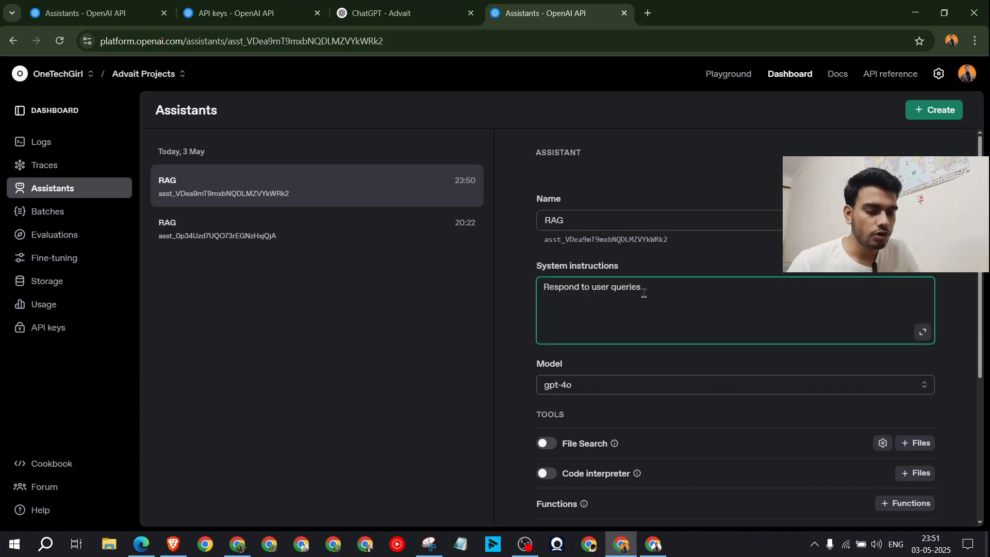
{"action": "scroll", "coordinate": [722, 320], "scroll_direction": "down", "scroll_amount": 3}
Step: Enable File Search and attach the uploaded ArrowFlux AI Knowledge Base PDF
{"action": "left_click", "coordinate": [547, 272]}
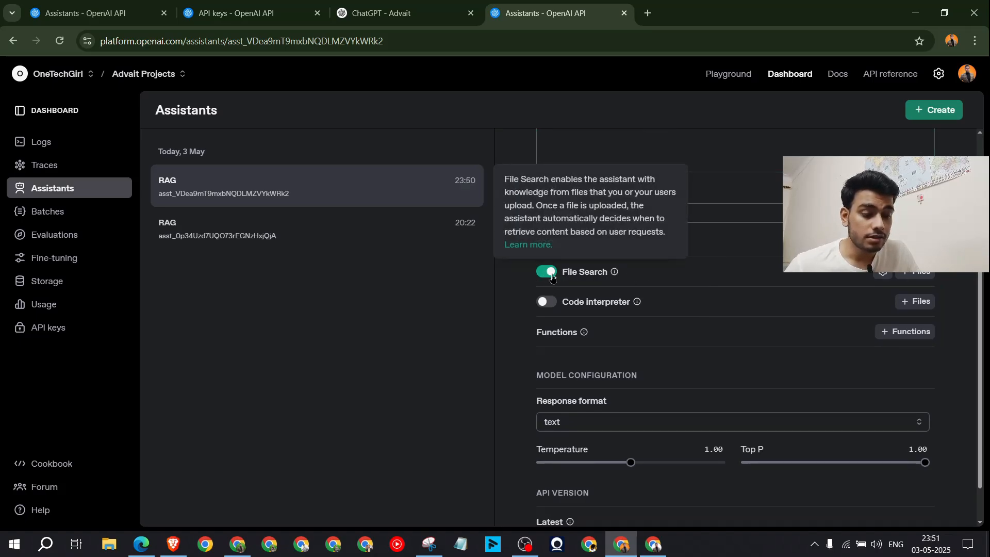
{"action": "left_click", "coordinate": [917, 275]}
{"action": "left_click", "coordinate": [463, 324]}
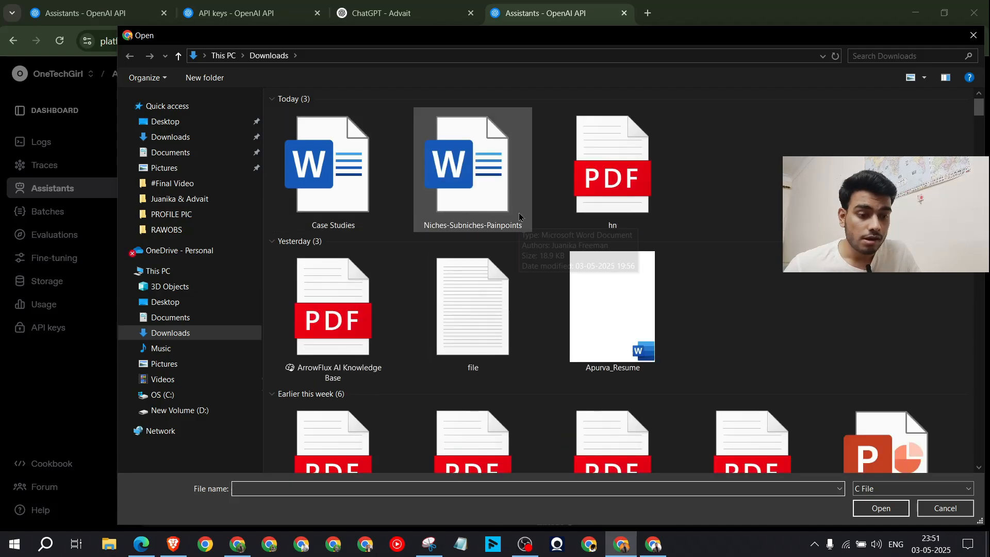
{"action": "double_click", "coordinate": [375, 302]}
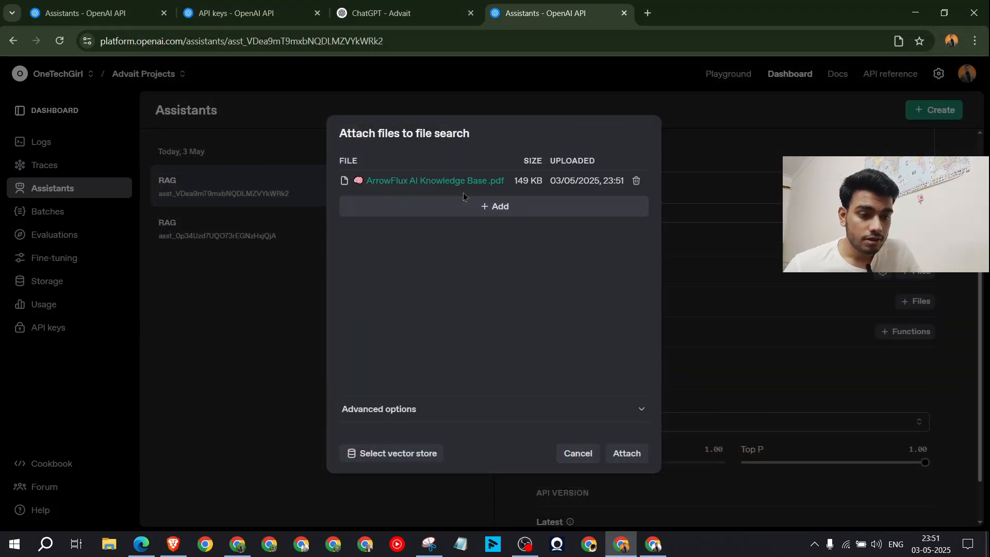
{"action": "left_click", "coordinate": [629, 451]}
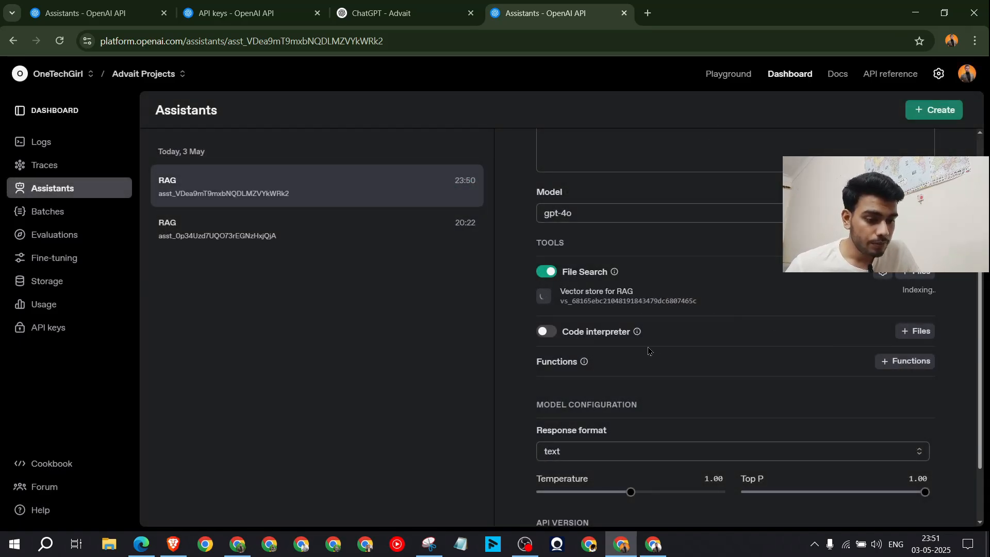
Step: Copy the RAG assistant's ID
{"action": "scroll", "coordinate": [812, 364], "scroll_direction": "down", "scroll_amount": 2}
{"action": "scroll", "coordinate": [808, 377], "scroll_direction": "up", "scroll_amount": 5}
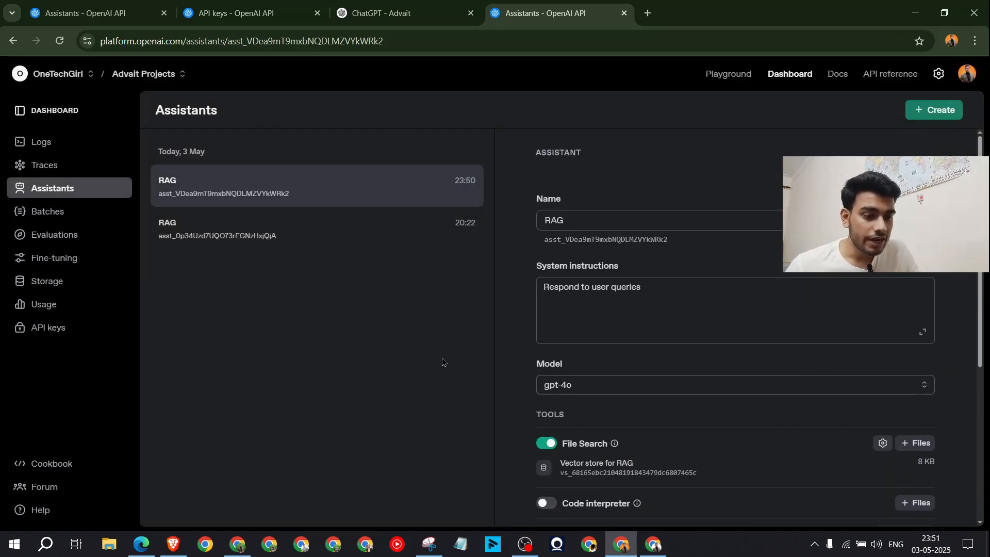
{"action": "mouse_move", "coordinate": [577, 240]}
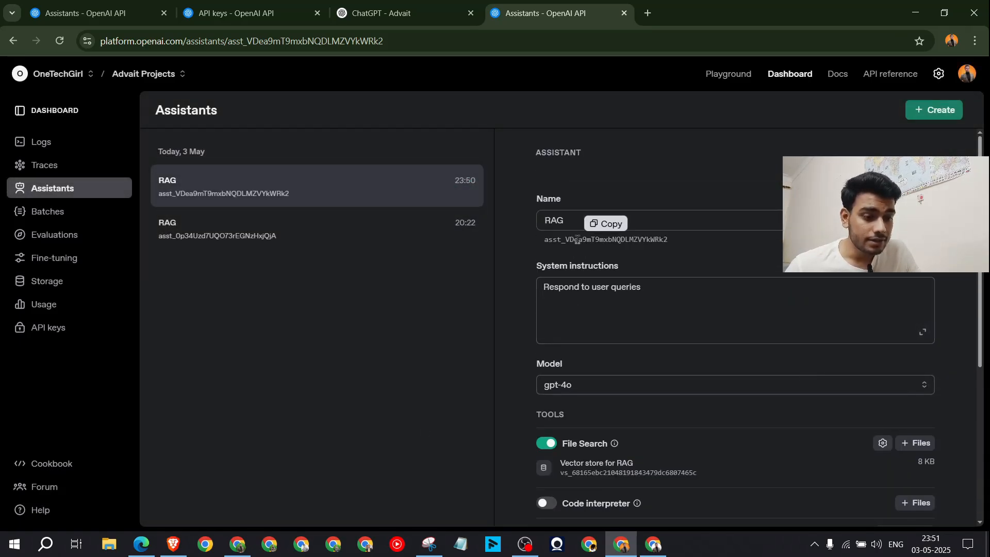
{"action": "left_click", "coordinate": [610, 229]}
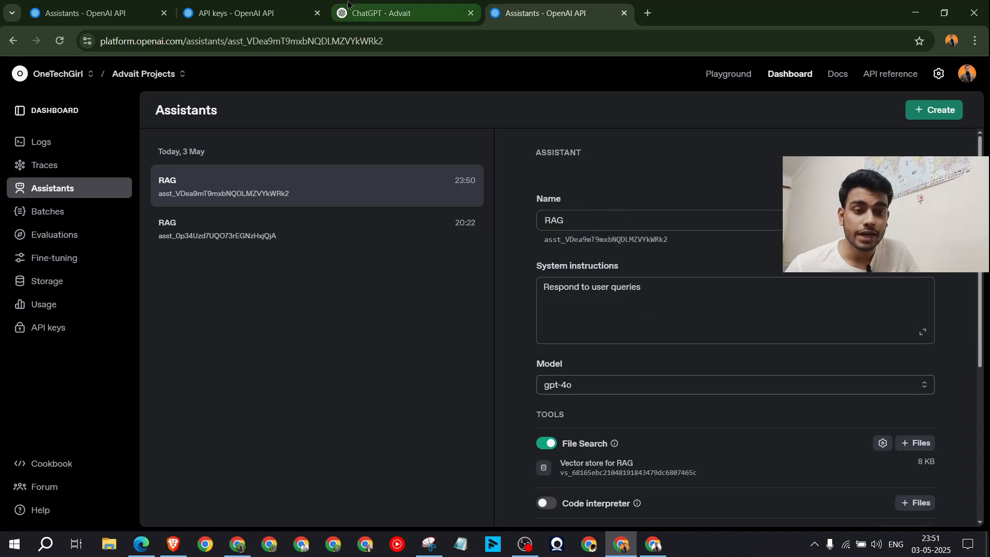
Step: Set the OpenAI node's Assistant to 'By ID' and paste the RAG assistant ID
{"action": "left_click", "coordinate": [646, 545]}
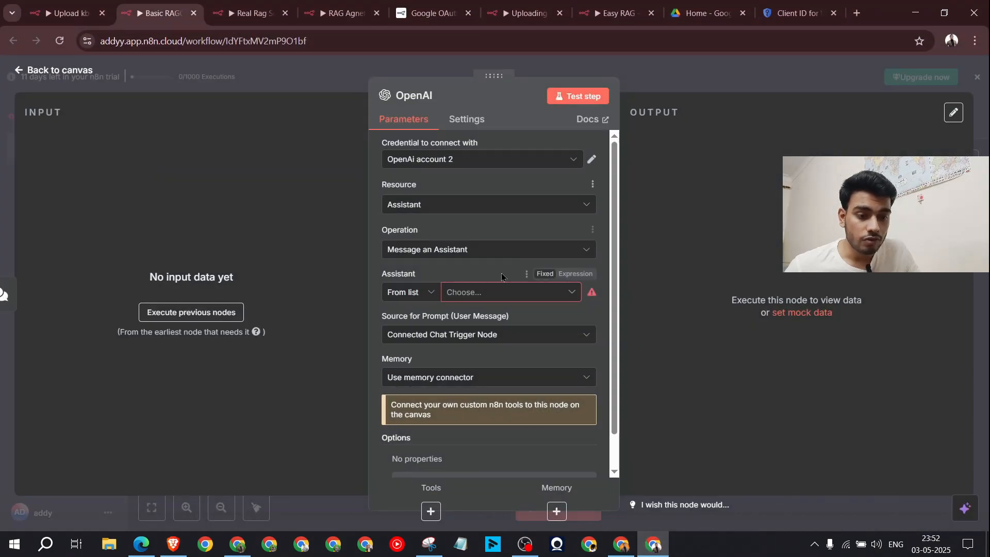
{"action": "left_click", "coordinate": [422, 296]}
{"action": "left_click", "coordinate": [426, 344]}
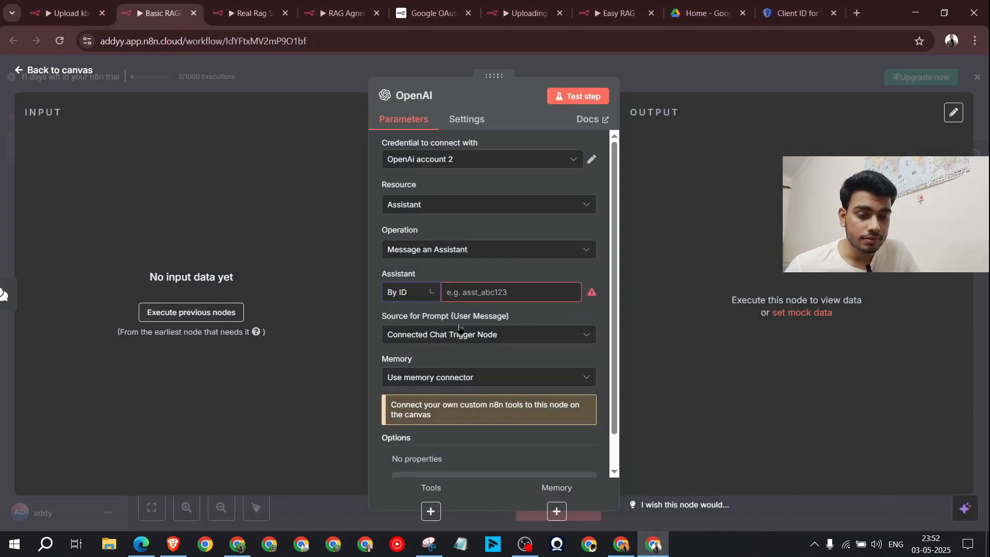
{"action": "left_click", "coordinate": [501, 290]}
{"action": "key", "text": "ctrl+v"}
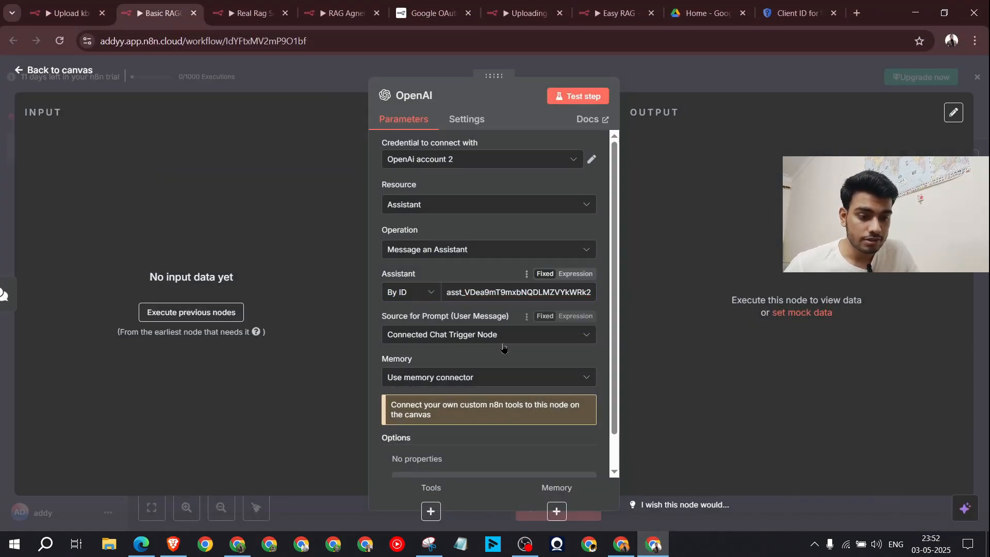
{"action": "scroll", "coordinate": [500, 344], "scroll_direction": "down", "scroll_amount": 1}
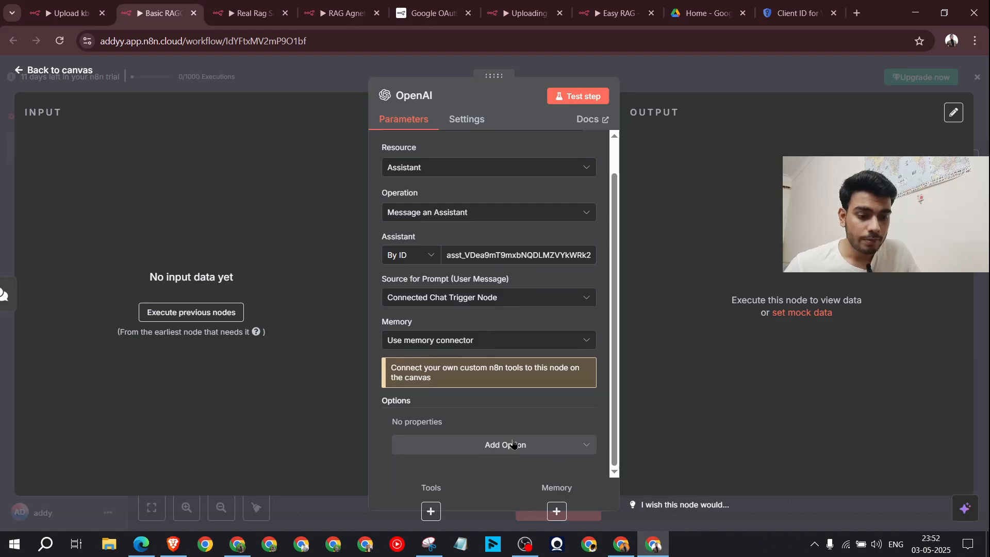
{"action": "key", "text": "Escape"}
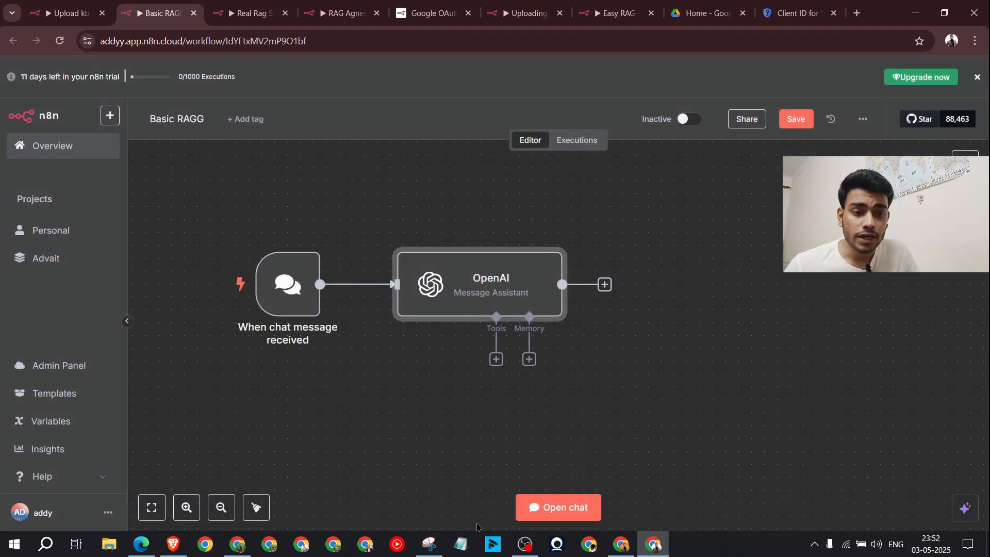
Step: Change the node's Source for Prompt to 'Define below'
{"action": "double_click", "coordinate": [495, 288]}
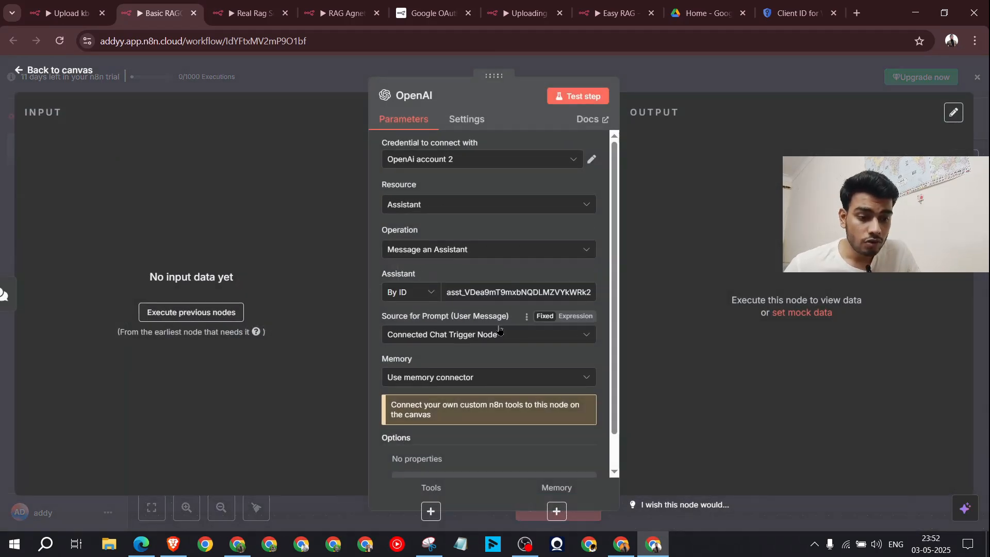
{"action": "scroll", "coordinate": [499, 330], "scroll_direction": "down", "scroll_amount": 1}
{"action": "left_click", "coordinate": [492, 297]}
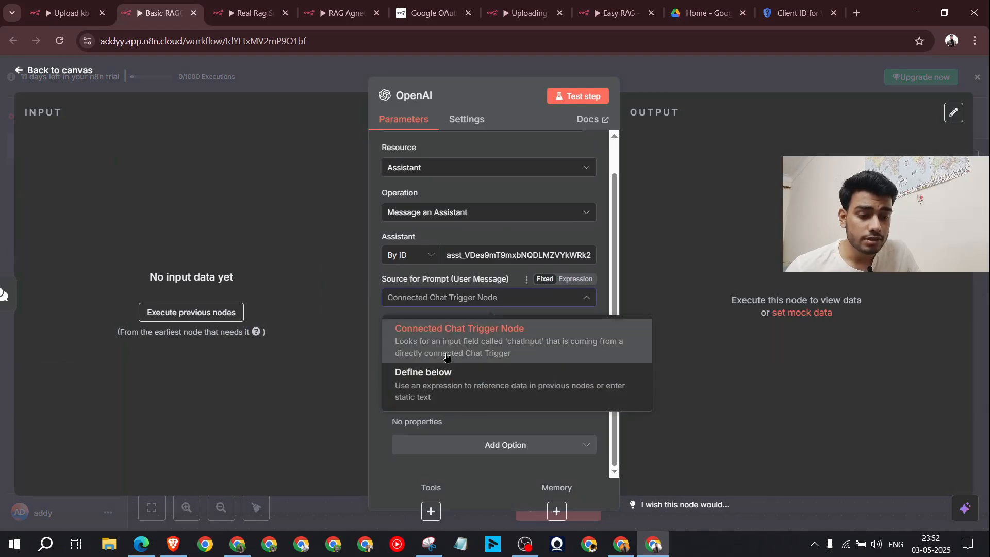
{"action": "left_click", "coordinate": [464, 372]}
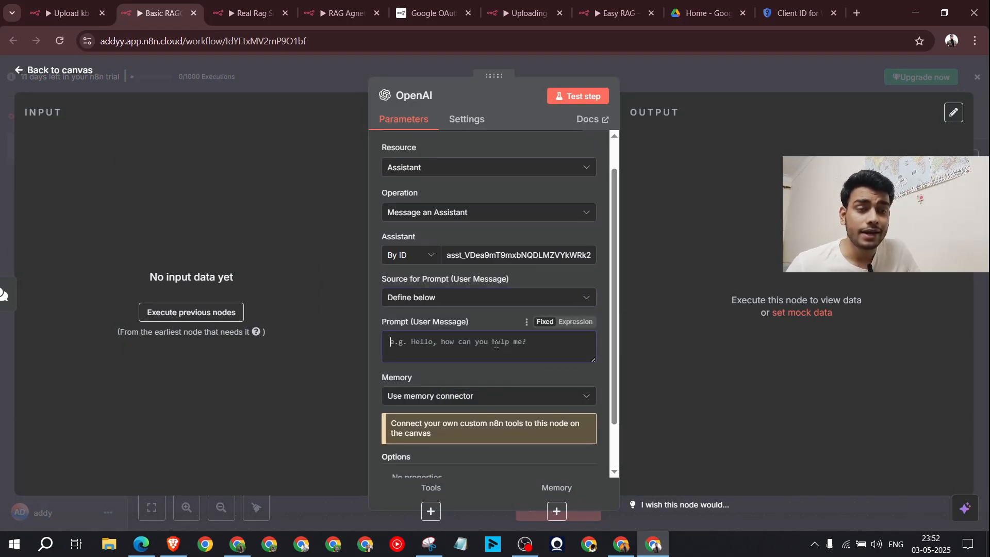
{"action": "mouse_move", "coordinate": [632, 545]}
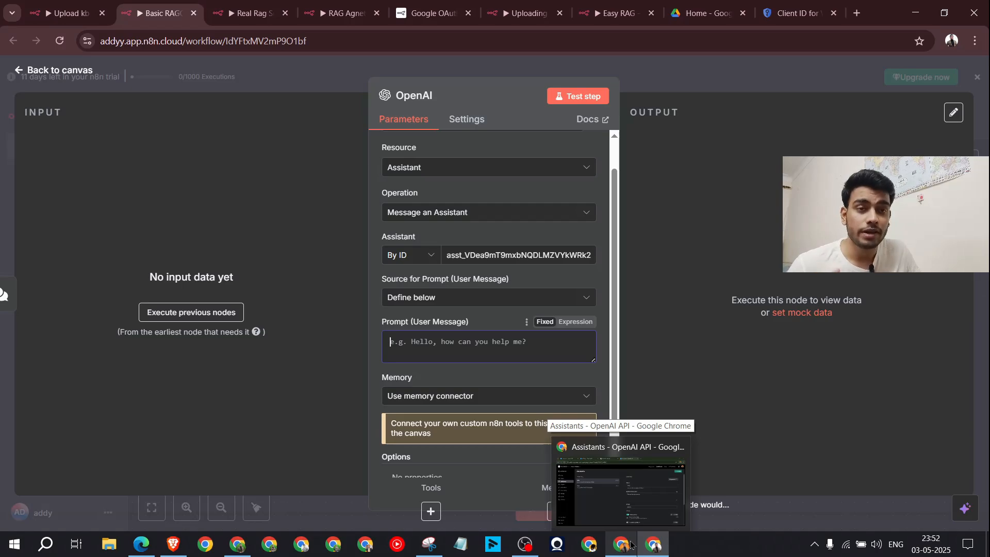
{"action": "left_click", "coordinate": [631, 544]}
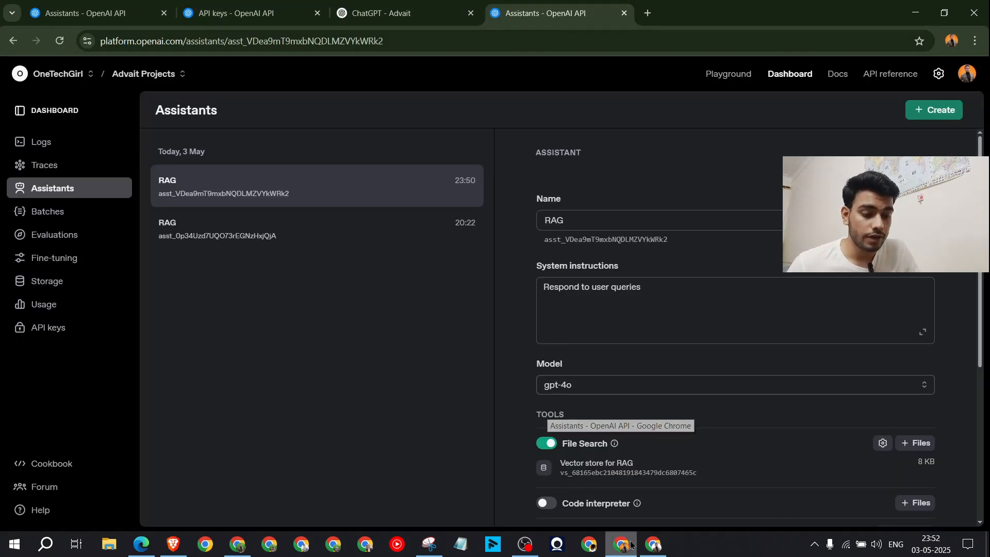
Step: Paste the prompt's Goal paragraph from ChatGPT into the node's Prompt (User Message) expression editor
{"action": "left_click", "coordinate": [397, 5]}
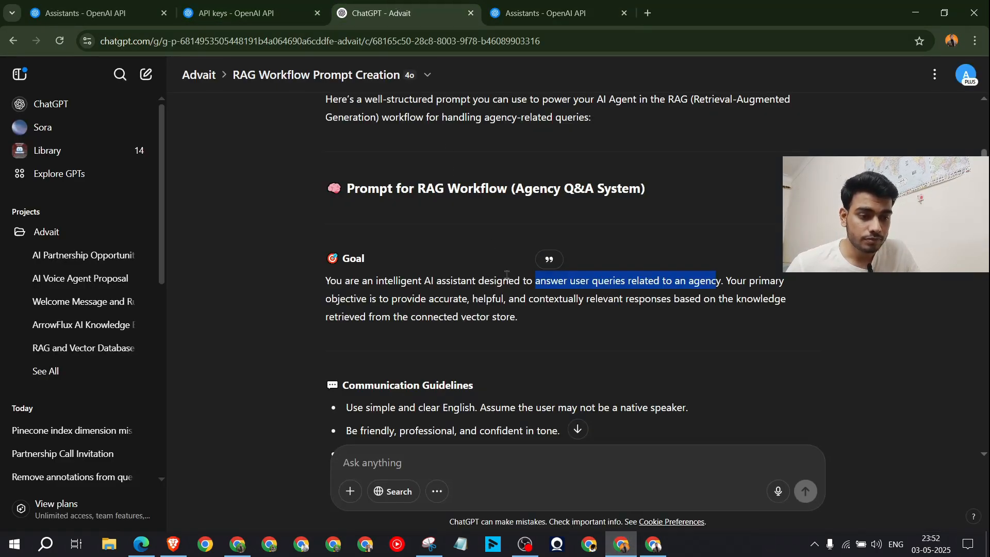
{"action": "left_click", "coordinate": [441, 319]}
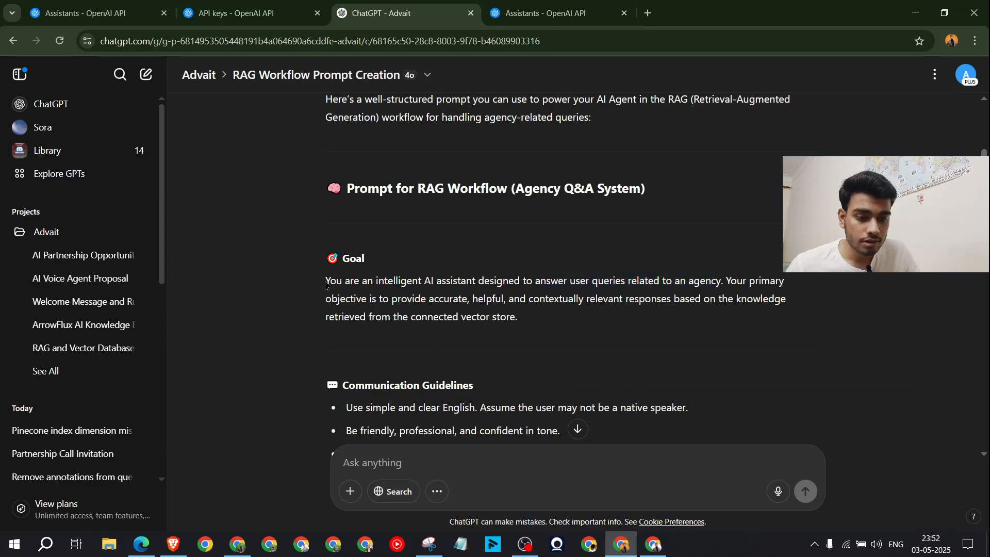
{"action": "left_click_drag", "start_coordinate": [325, 285], "coordinate": [548, 337]}
{"action": "key", "text": "ctrl+c"}
{"action": "key", "text": "alt+Tab"}
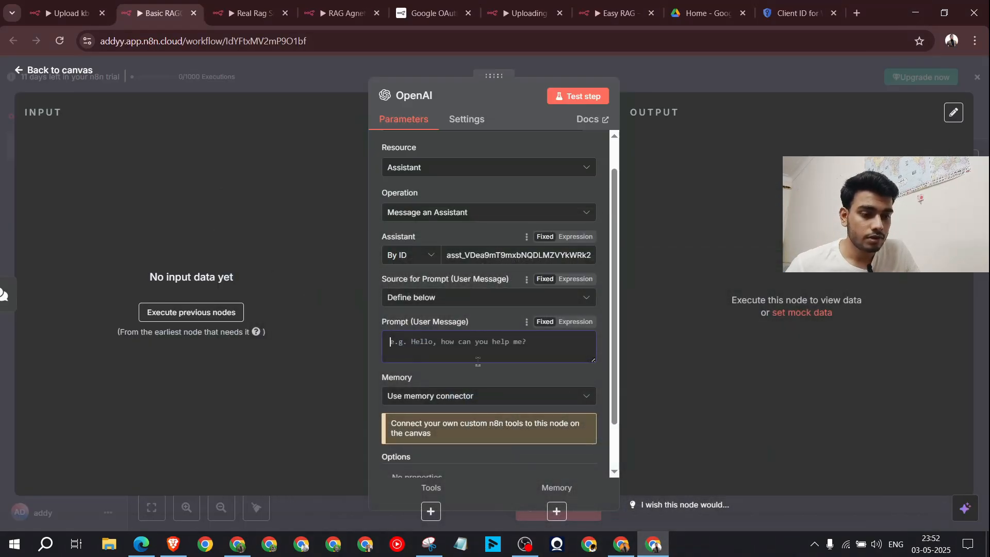
{"action": "left_click", "coordinate": [576, 322]}
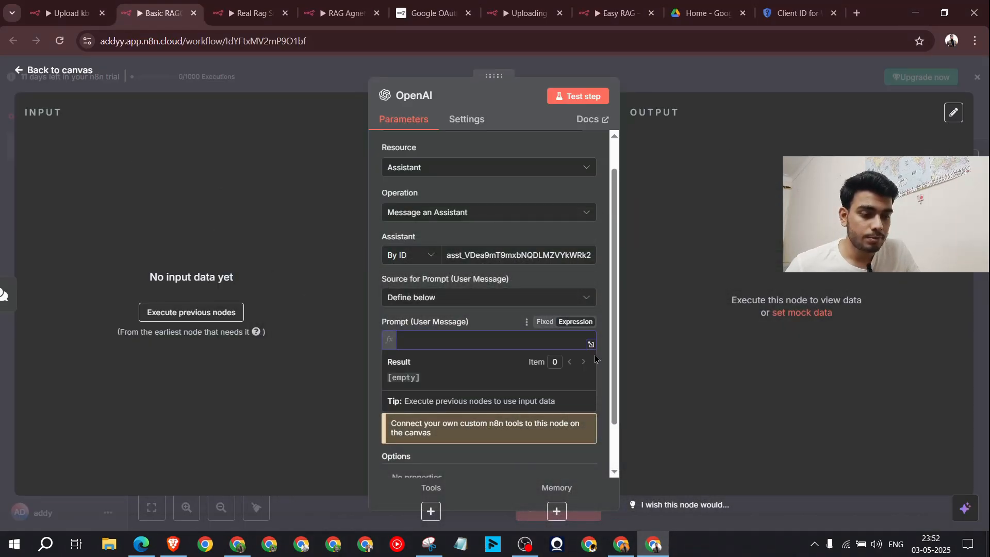
{"action": "left_click", "coordinate": [592, 344]}
{"action": "key", "text": "ctrl+v"}
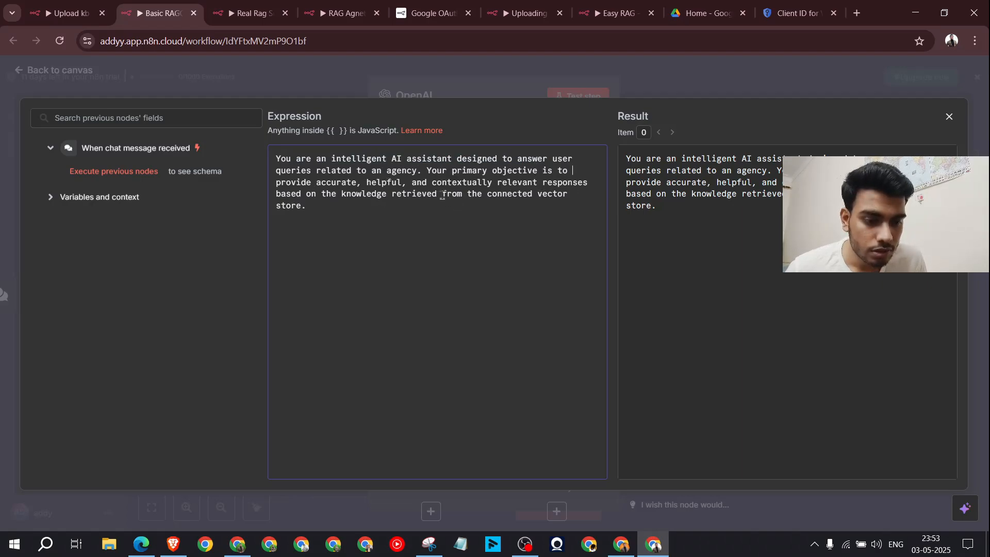
Step: Trim the vector-store ending so the prompt ends 'knowledge retrieved from the assistant', then close the editor
{"action": "left_click", "coordinate": [459, 210]}
{"action": "key", "text": "BackSpace"}
{"action": "key", "text": "BackSpace"}
{"action": "key", "text": "BackSpace"}
{"action": "key", "text": "BackSpace"}
{"action": "key", "text": "BackSpace"}
{"action": "key", "text": "BackSpace"}
{"action": "key", "text": "BackSpace"}
{"action": "key", "text": "BackSpace"}
{"action": "key", "text": "BackSpace"}
{"action": "key", "text": "BackSpace"}
{"action": "key", "text": "BackSpace"}
{"action": "key", "text": "BackSpace"}
{"action": "key", "text": "BackSpace"}
{"action": "key", "text": "BackSpace"}
{"action": "key", "text": "BackSpace"}
{"action": "key", "text": "BackSpace"}
{"action": "key", "text": "BackSpace"}
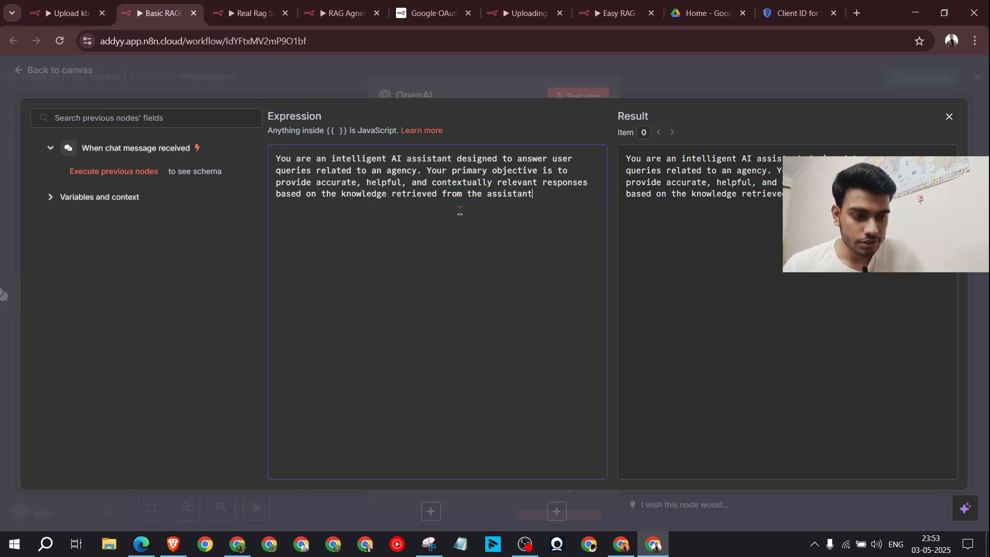
{"action": "left_click", "coordinate": [621, 544]}
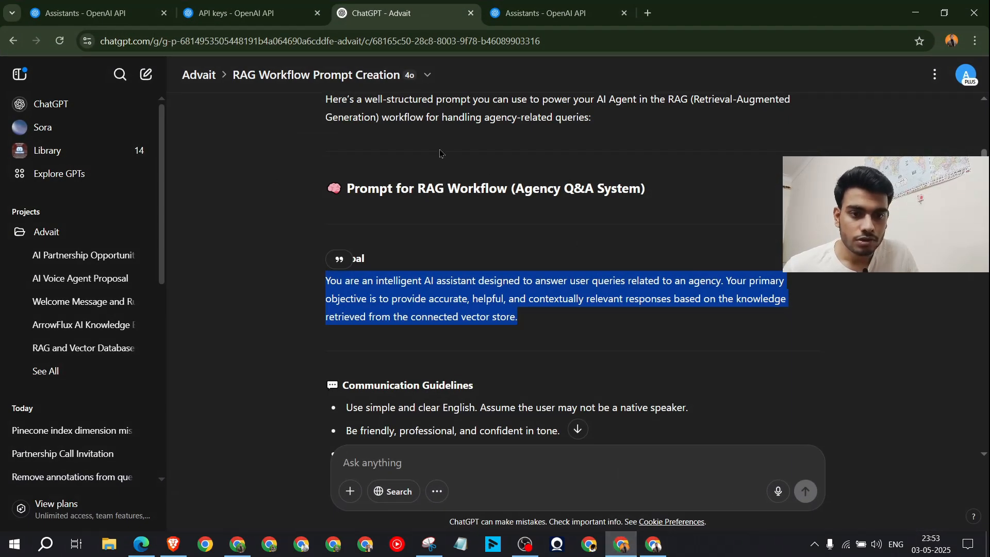
{"action": "left_click", "coordinate": [539, 6]}
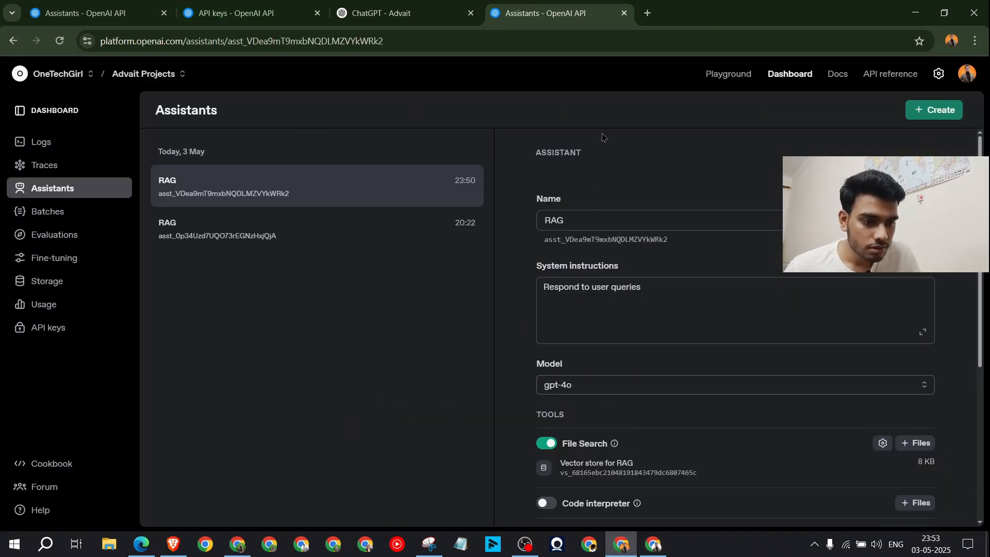
{"action": "left_click_drag", "start_coordinate": [606, 152], "coordinate": [532, 151]}
{"action": "left_click", "coordinate": [916, 13]}
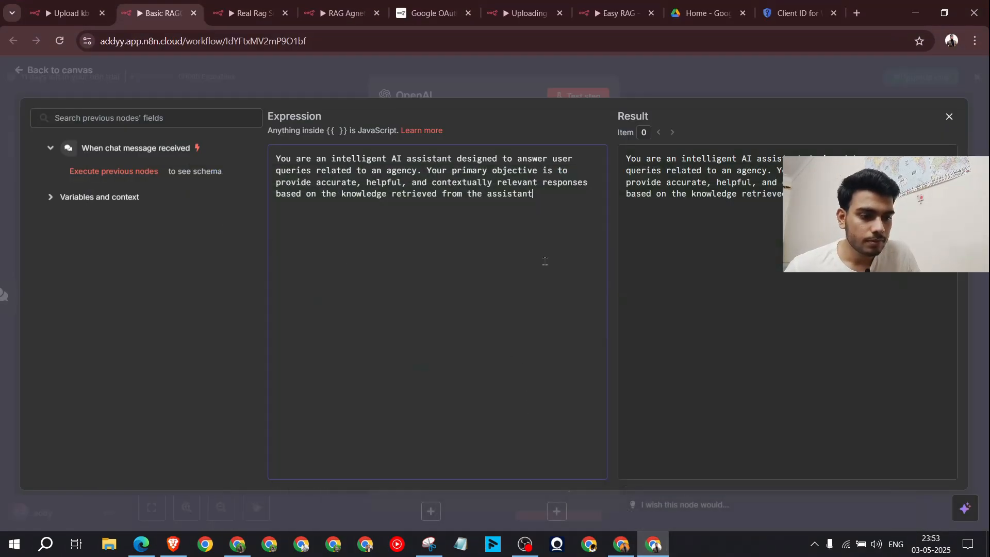
{"action": "left_click", "coordinate": [757, 80]}
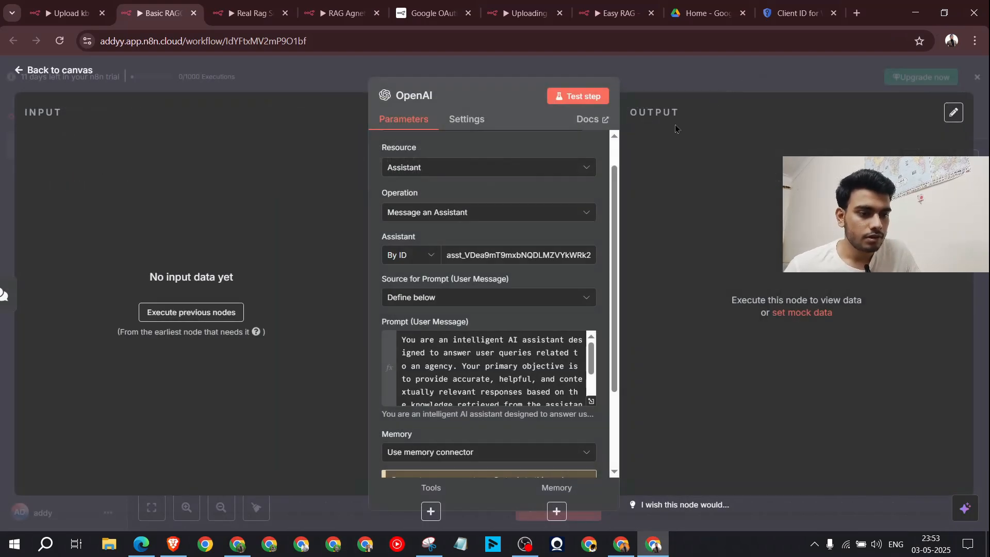
{"action": "key", "text": "Escape"}
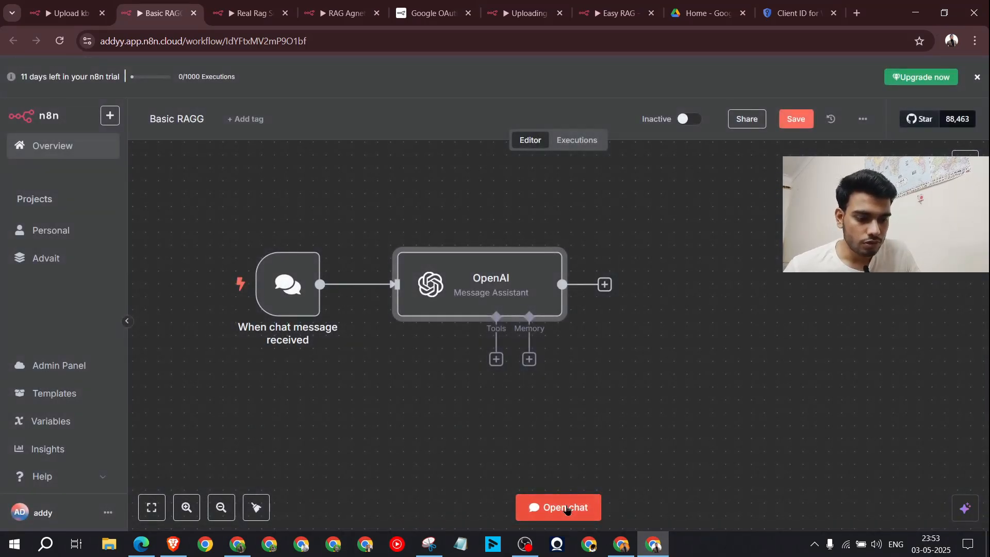
Step: Send 'hi' in the test chat and check that the assistant offers help with agency information
{"action": "left_click", "coordinate": [566, 501]}
{"action": "type", "text": "hi"}
{"action": "key", "text": "Return"}
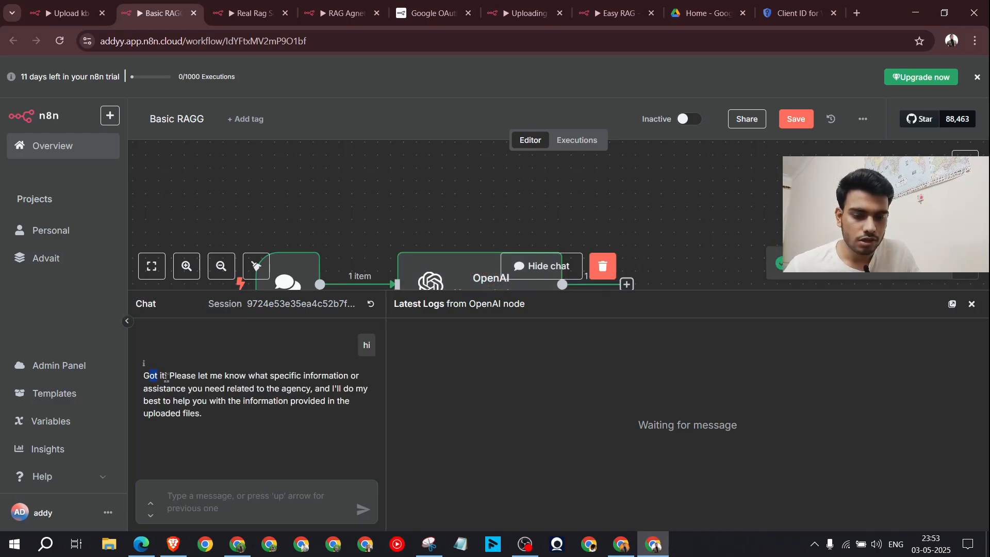
{"action": "left_click_drag", "start_coordinate": [166, 377], "coordinate": [348, 382]}
{"action": "left_click", "coordinate": [206, 399]}
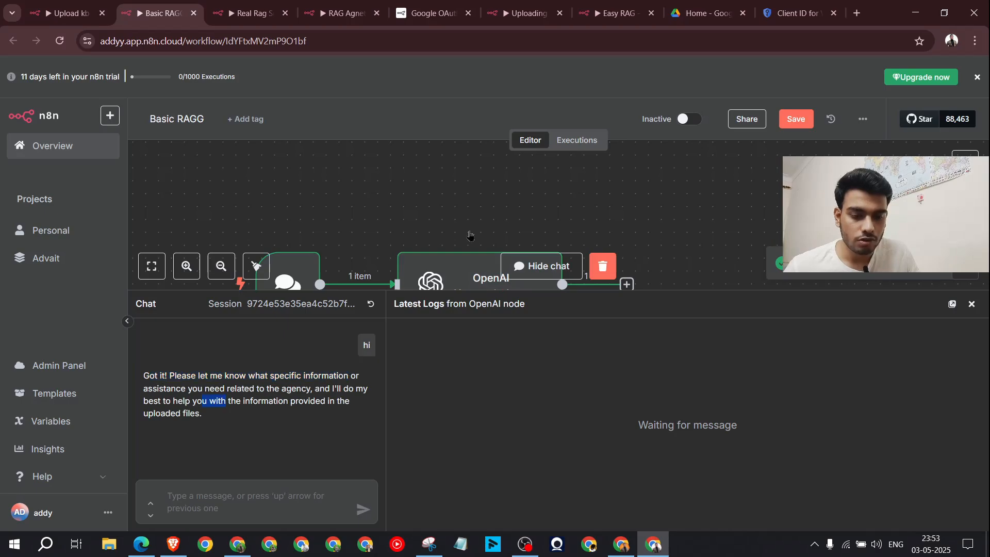
{"action": "left_click", "coordinate": [971, 304]}
{"action": "left_click", "coordinate": [567, 508]}
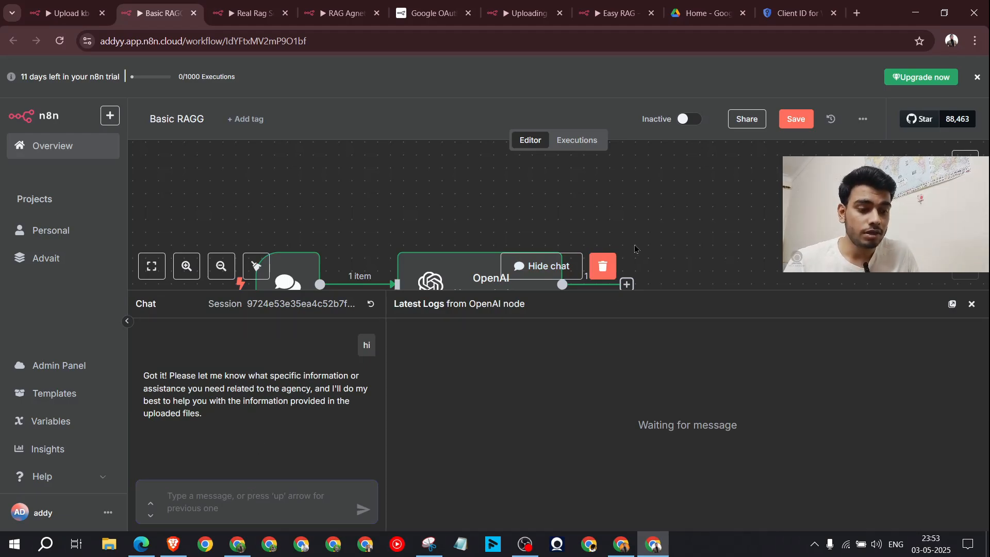
{"action": "left_click", "coordinate": [972, 304]}
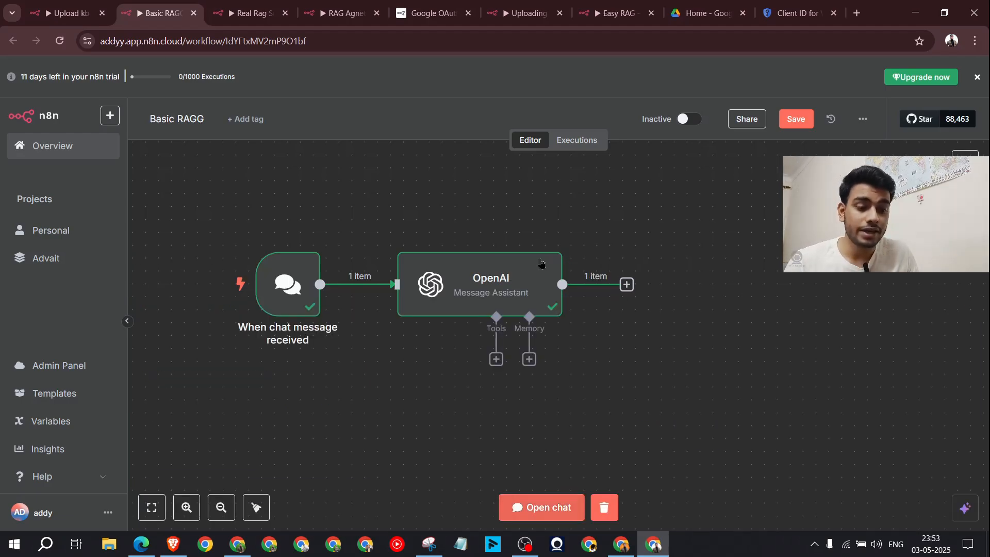
Step: Append 'here is the user query:' and the {{ $json.chatInput }} field to the OpenAI node's prompt
{"action": "double_click", "coordinate": [456, 276]}
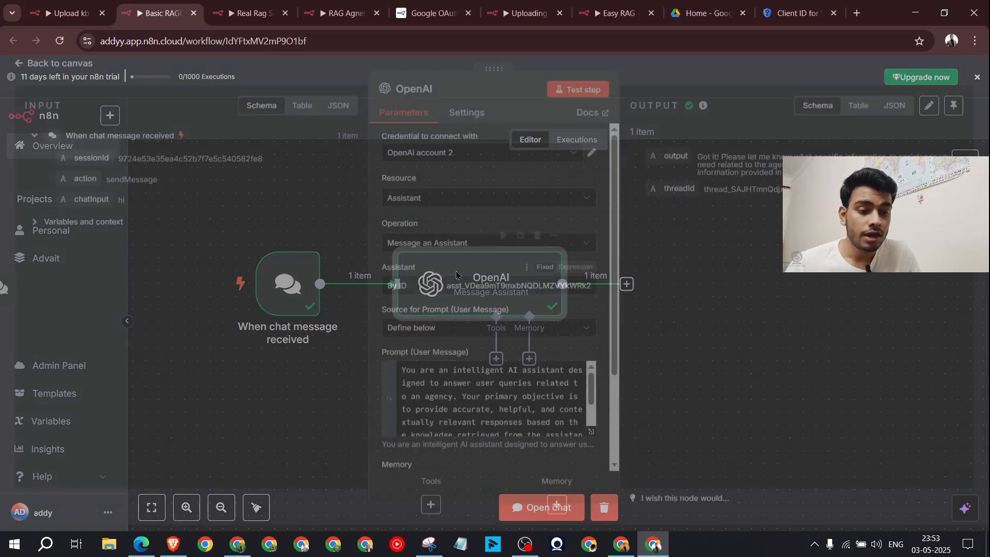
{"action": "left_click", "coordinate": [591, 435]}
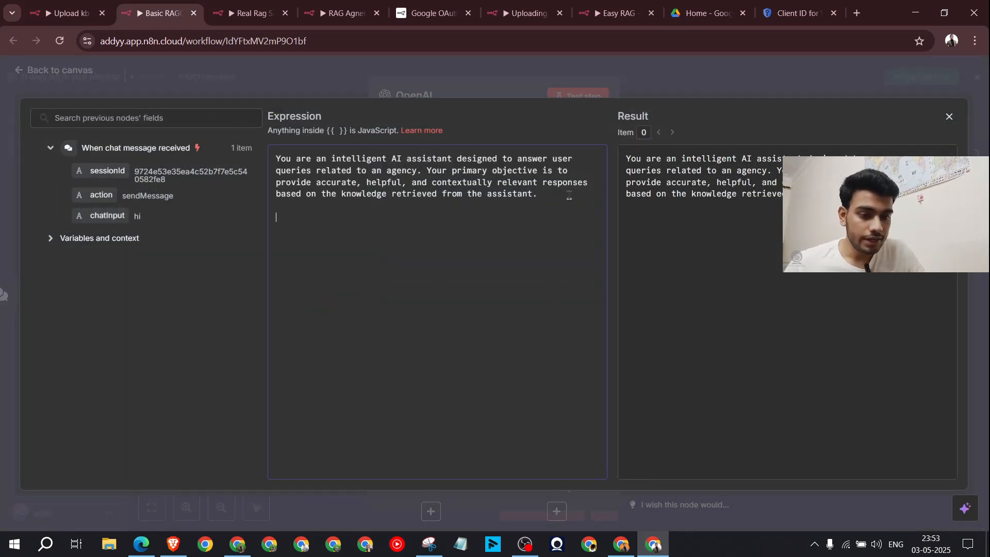
{"action": "type", "text": "here is the "}
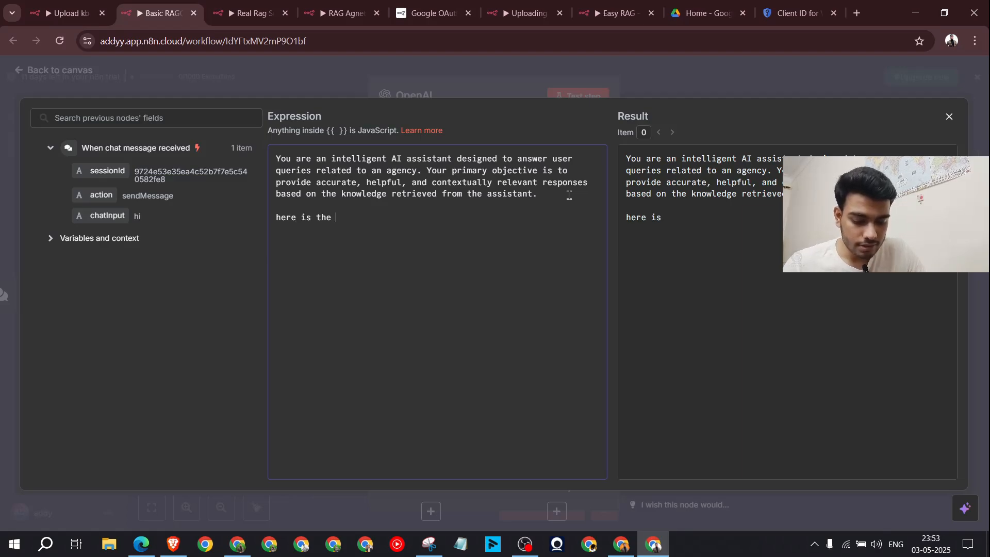
{"action": "type", "text": "user query:"}
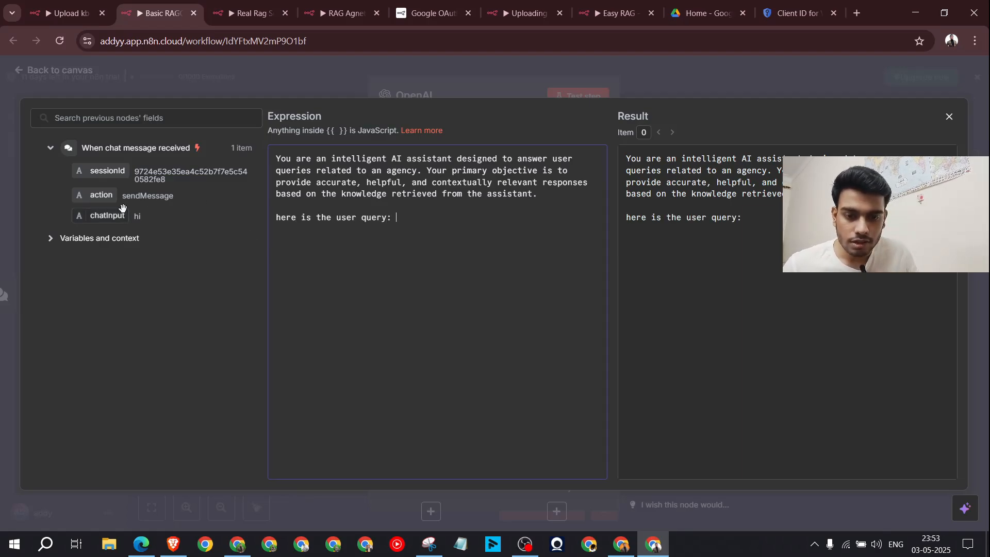
{"action": "left_click_drag", "start_coordinate": [107, 215], "coordinate": [411, 223]}
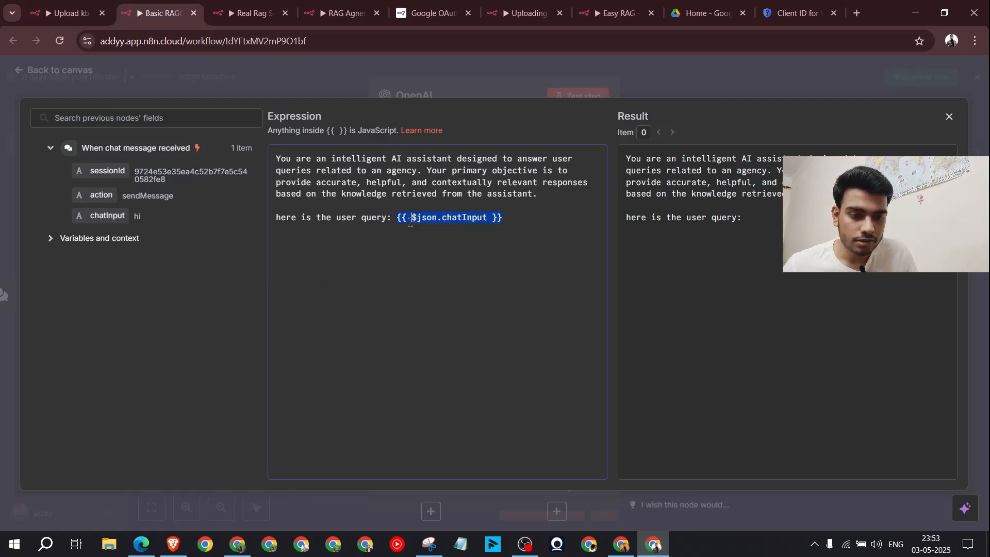
{"action": "left_click", "coordinate": [694, 70]}
{"action": "left_click", "coordinate": [694, 70]}
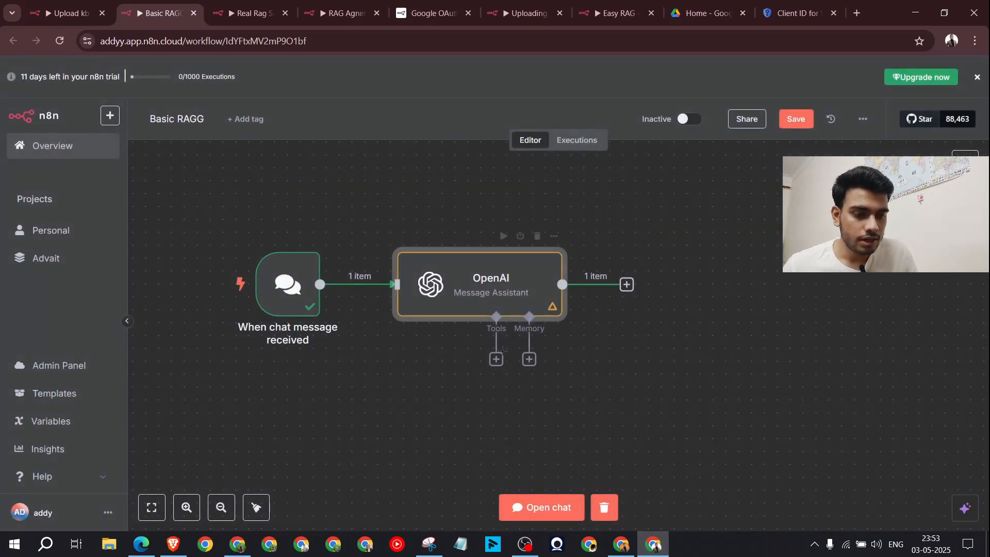
{"action": "left_click", "coordinate": [496, 360]}
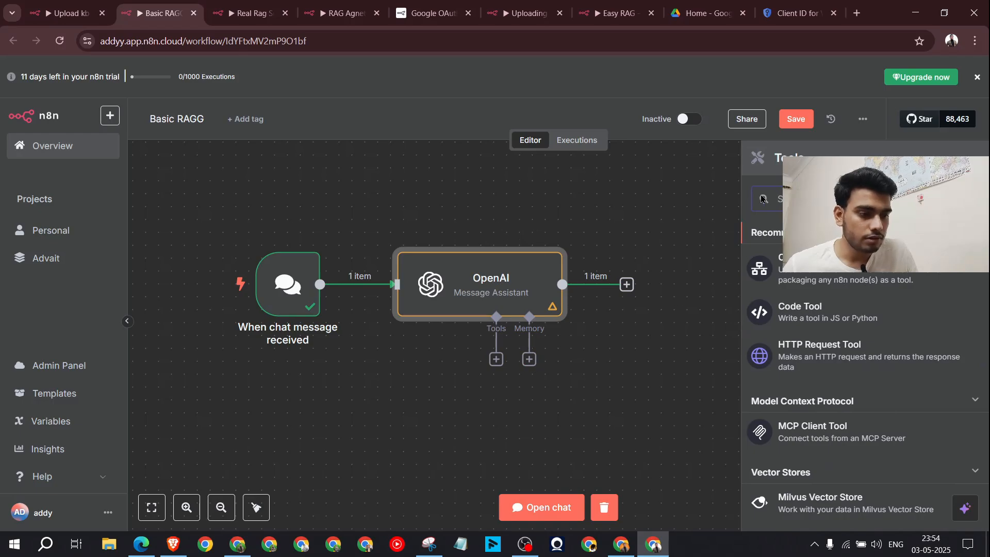
Step: Add a Simple Memory node under the OpenAI assistant and reposition it on the canvas
{"action": "left_click", "coordinate": [685, 201]}
{"action": "left_click", "coordinate": [529, 359]}
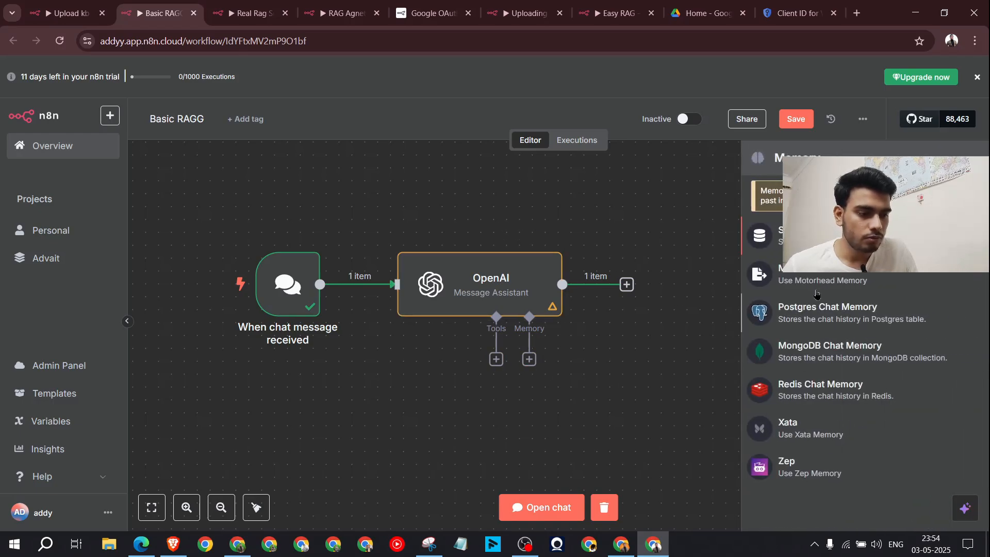
{"action": "left_click", "coordinate": [815, 235]}
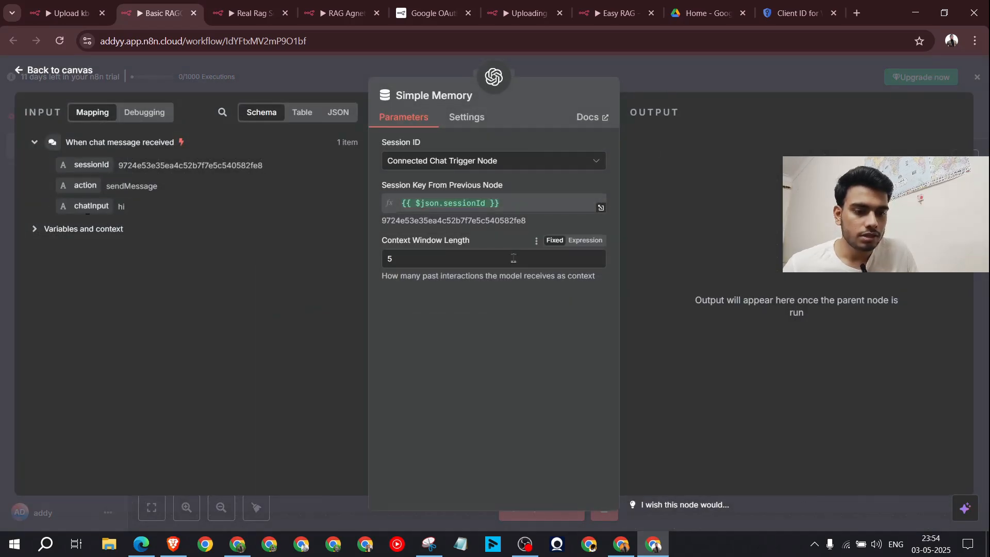
{"action": "key", "text": "Escape"}
{"action": "left_click_drag", "start_coordinate": [652, 385], "coordinate": [650, 411]}
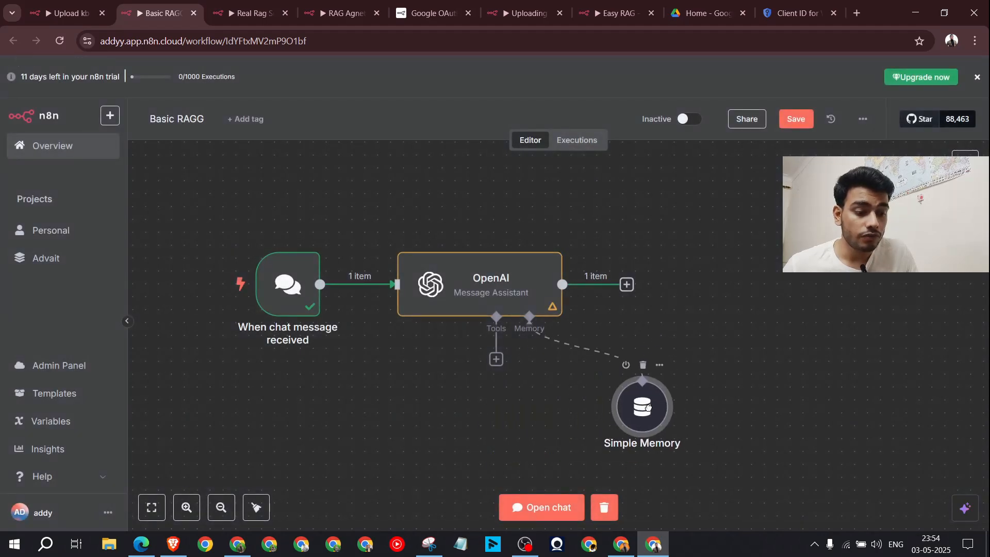
{"action": "double_click", "coordinate": [649, 411]}
{"action": "left_click", "coordinate": [768, 90]}
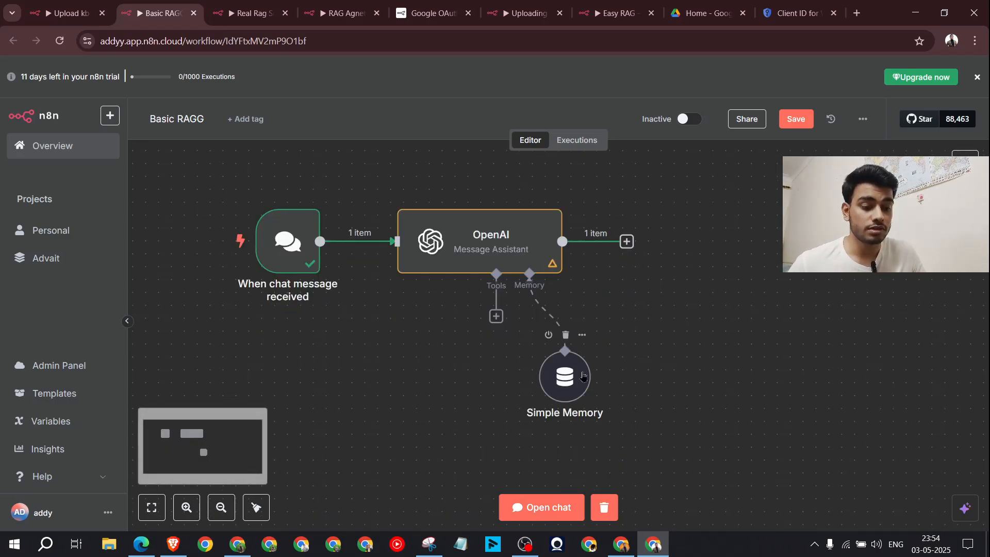
Step: Check that Simple Memory keeps a Context Window Length of 5 keyed to the chat session
{"action": "double_click", "coordinate": [567, 381]}
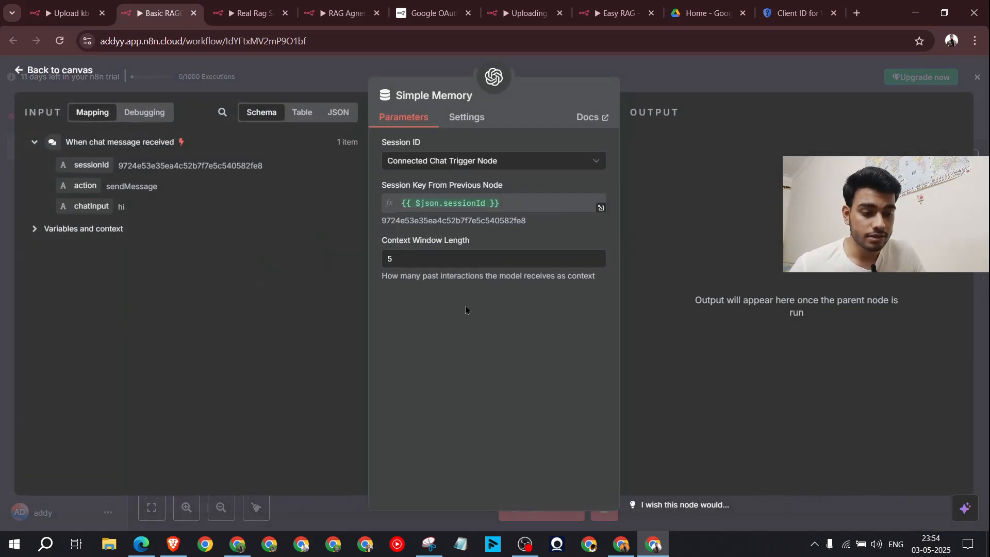
{"action": "left_click_drag", "start_coordinate": [466, 240], "coordinate": [399, 253]}
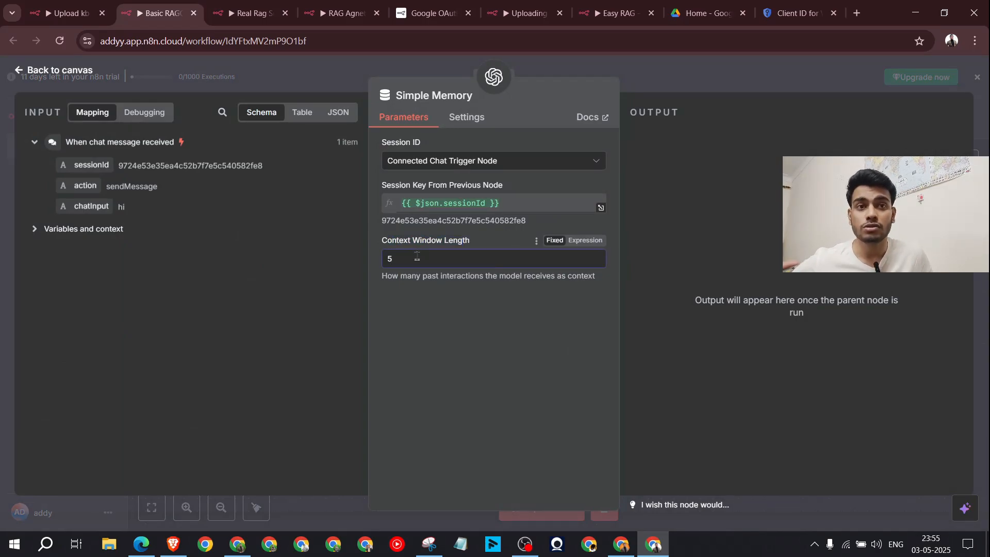
{"action": "key", "text": "Escape"}
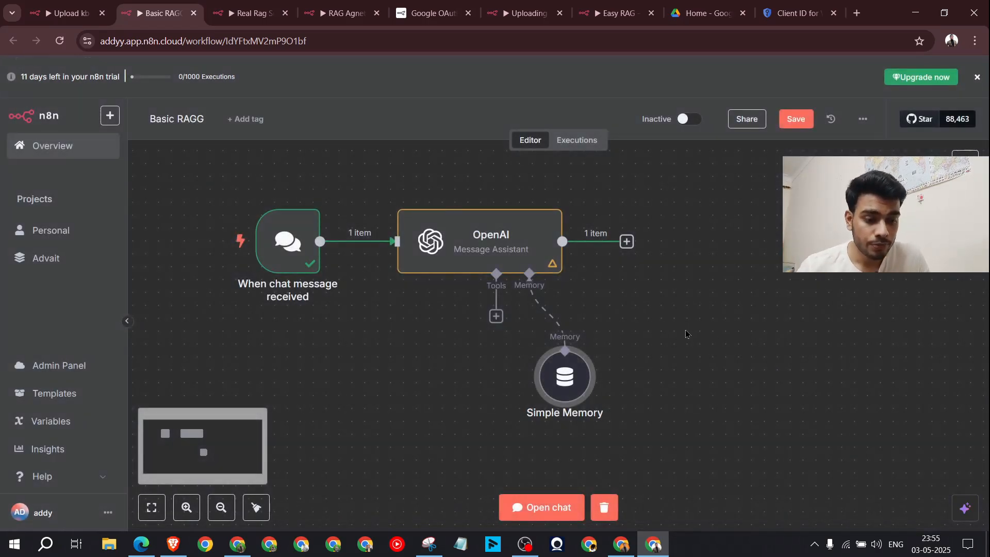
{"action": "double_click", "coordinate": [492, 253]}
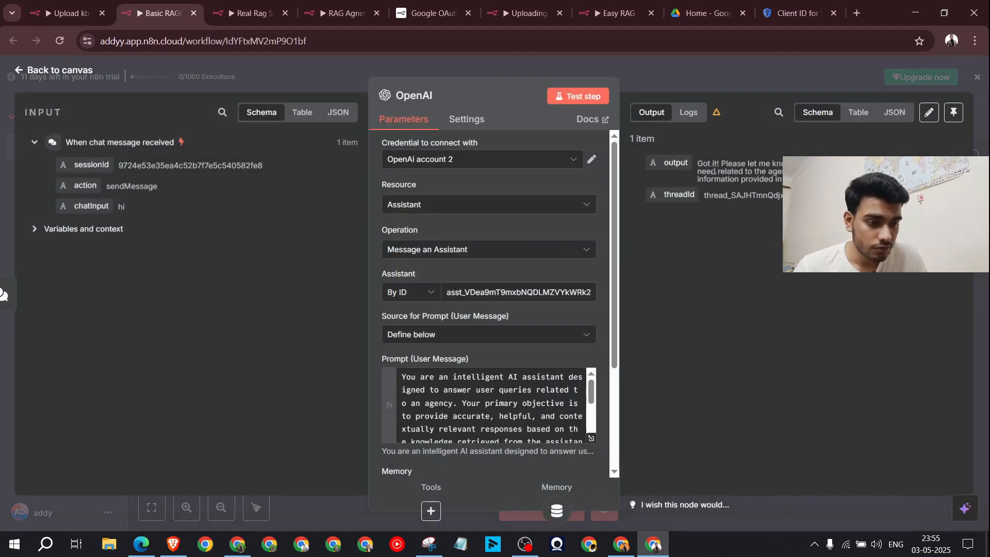
{"action": "key", "text": "Escape"}
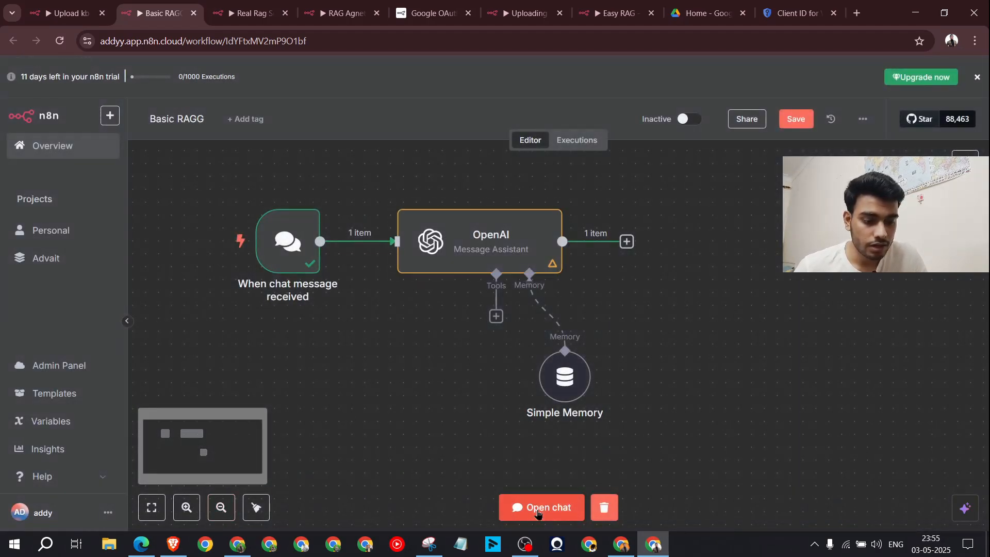
Step: Ask the test chat 'what is arrow flux ai' and inspect the source annotations in the answer
{"action": "left_click", "coordinate": [542, 508]}
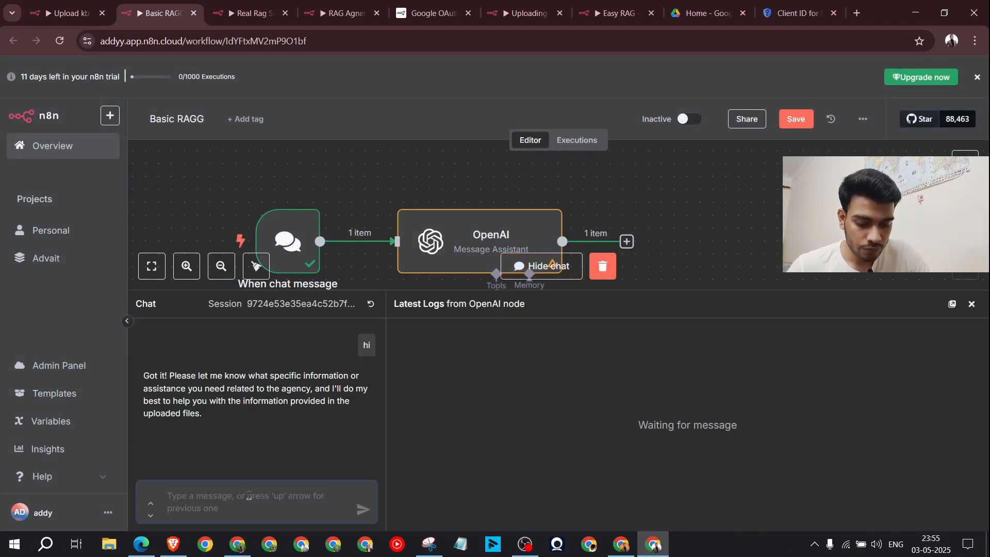
{"action": "type", "text": "what is arrow flux ai"}
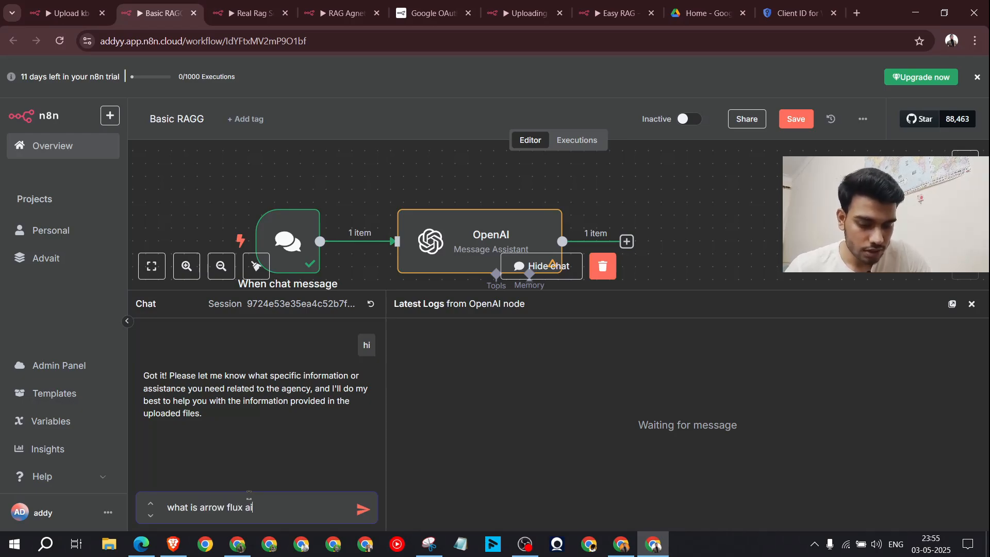
{"action": "key", "text": "Return"}
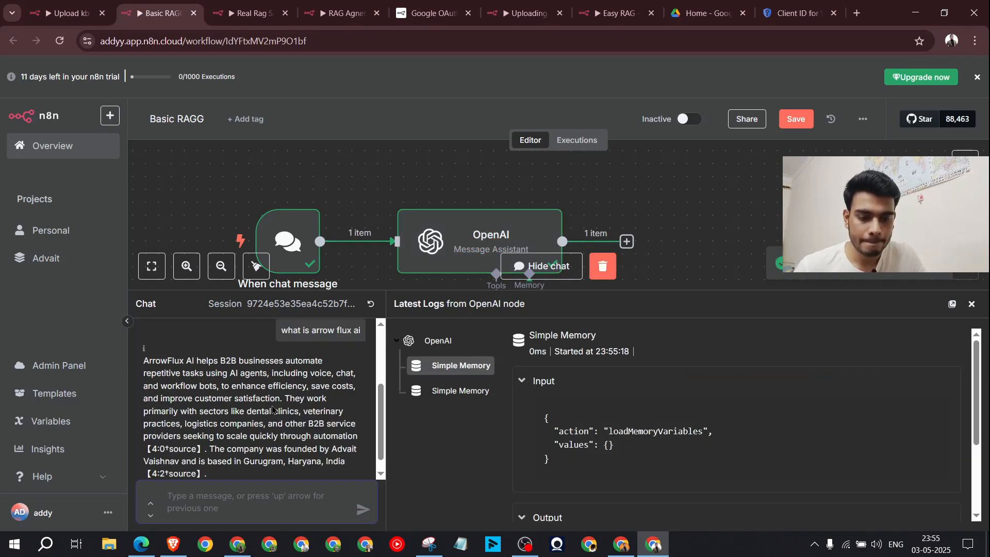
{"action": "left_click_drag", "start_coordinate": [168, 360], "coordinate": [270, 366]}
{"action": "left_click", "coordinate": [194, 362]}
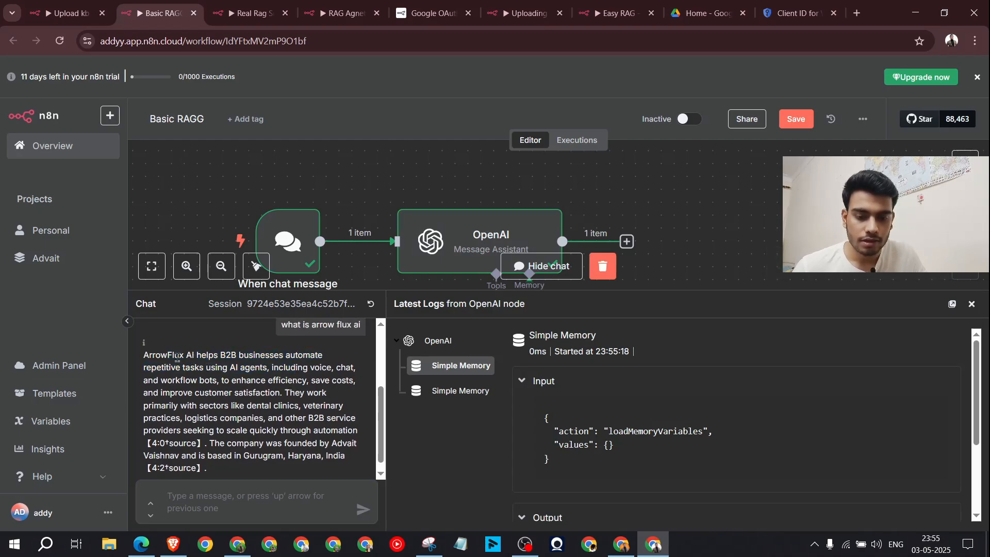
{"action": "left_click_drag", "start_coordinate": [161, 356], "coordinate": [301, 405]}
{"action": "scroll", "coordinate": [289, 410], "scroll_direction": "down", "scroll_amount": 1}
{"action": "left_click", "coordinate": [206, 436]}
{"action": "left_click_drag", "start_coordinate": [205, 436], "coordinate": [143, 434]}
{"action": "left_click_drag", "start_coordinate": [206, 461], "coordinate": [144, 459]}
{"action": "left_click", "coordinate": [248, 422]}
{"action": "left_click", "coordinate": [282, 393]}
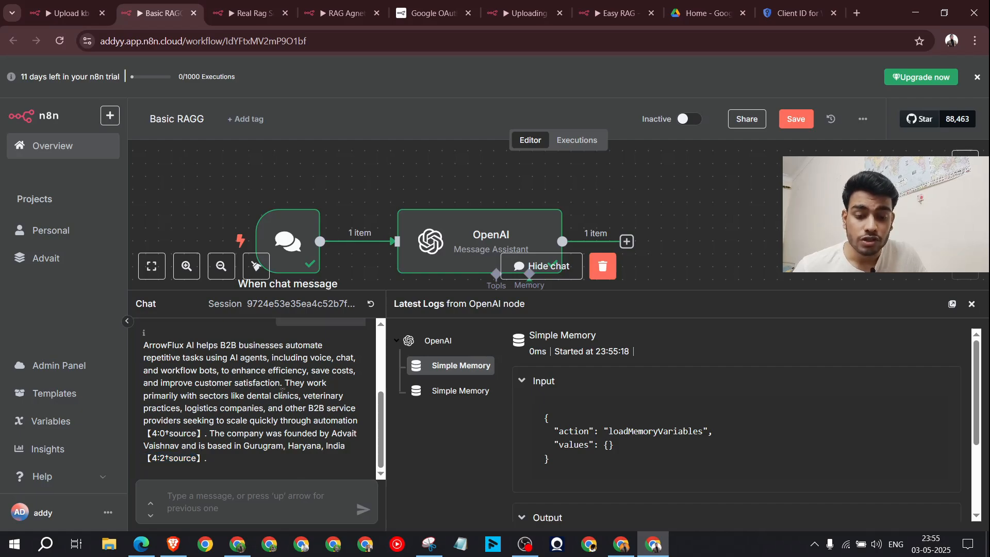
Step: Attach a Code Tool to the OpenAI assistant and delete its sample code
{"action": "left_click", "coordinate": [972, 304]}
{"action": "left_click", "coordinate": [496, 317]}
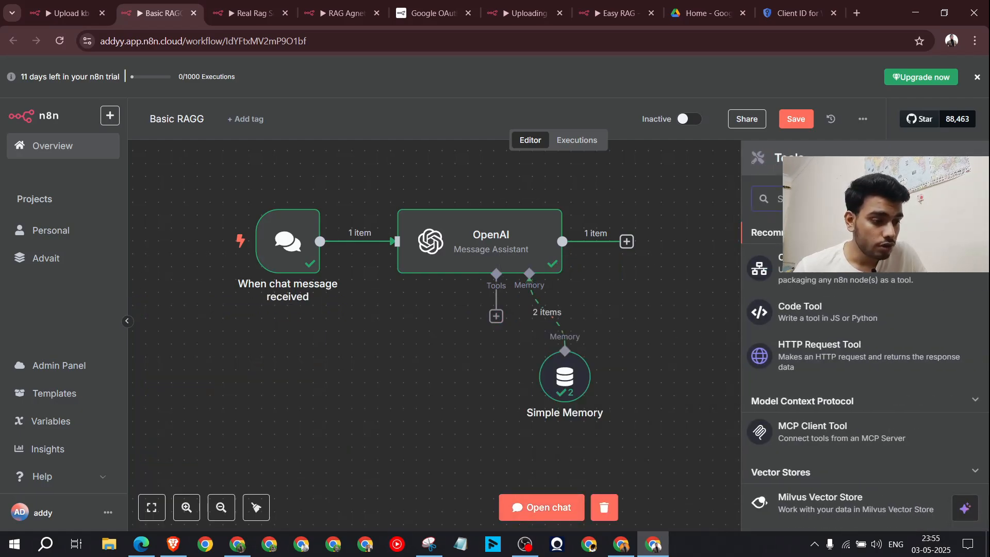
{"action": "left_click", "coordinate": [820, 316]}
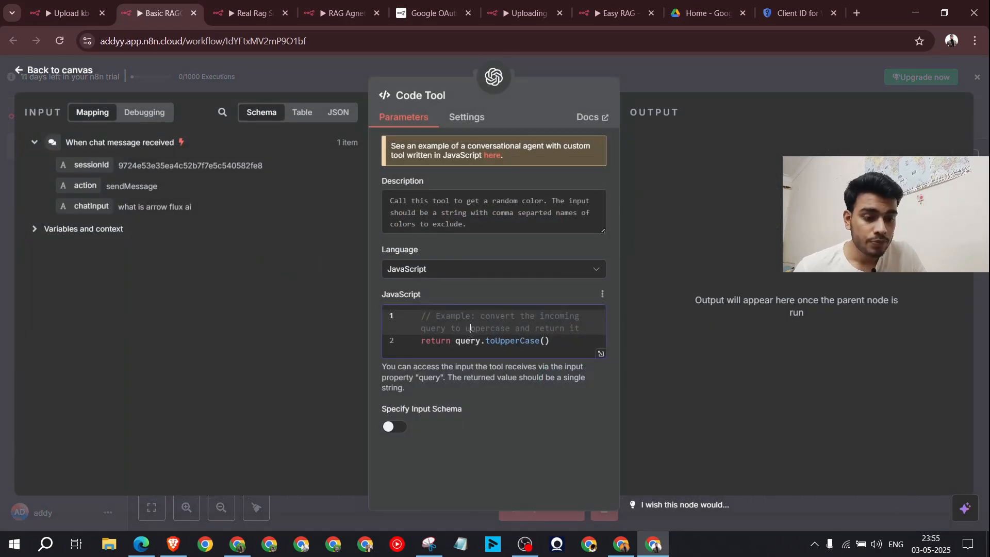
{"action": "key", "text": "ctrl+a"}
{"action": "key", "text": "BackSpace"}
{"action": "key", "text": "alt+Tab"}
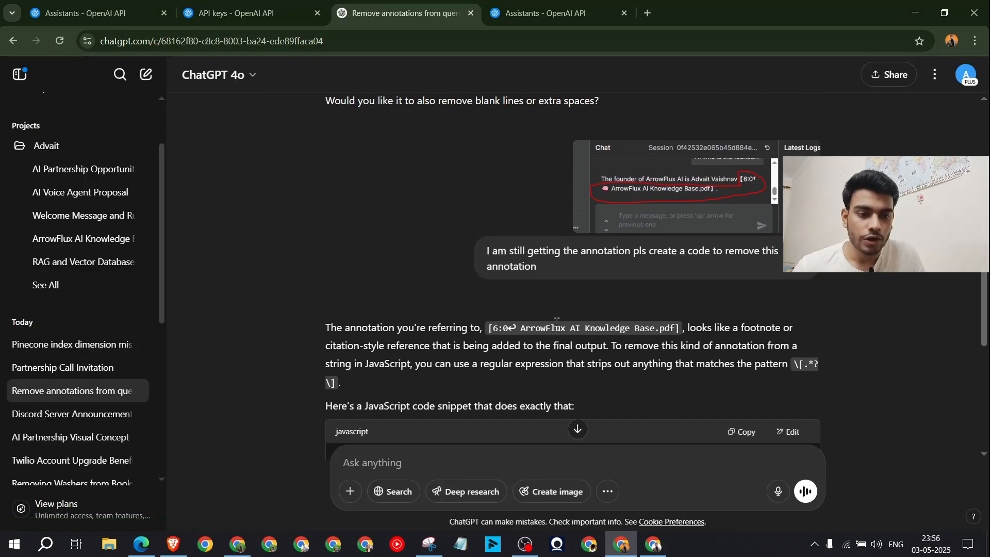
Step: Copy ChatGPT's JavaScript snippet that strips bracketed citation annotations
{"action": "scroll", "coordinate": [557, 321], "scroll_direction": "down", "scroll_amount": 2}
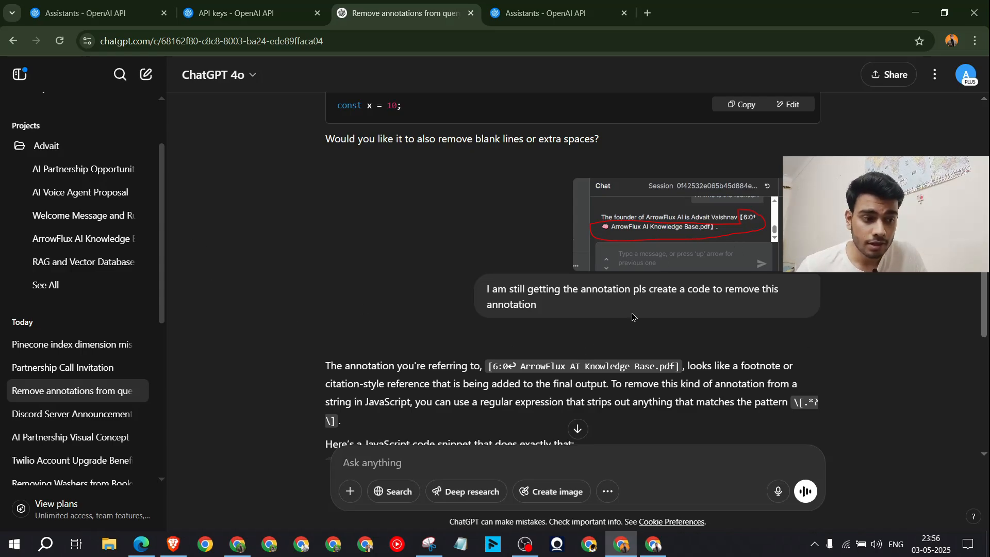
{"action": "left_click_drag", "start_coordinate": [550, 306], "coordinate": [518, 293]}
{"action": "left_click_drag", "start_coordinate": [598, 289], "coordinate": [623, 289]}
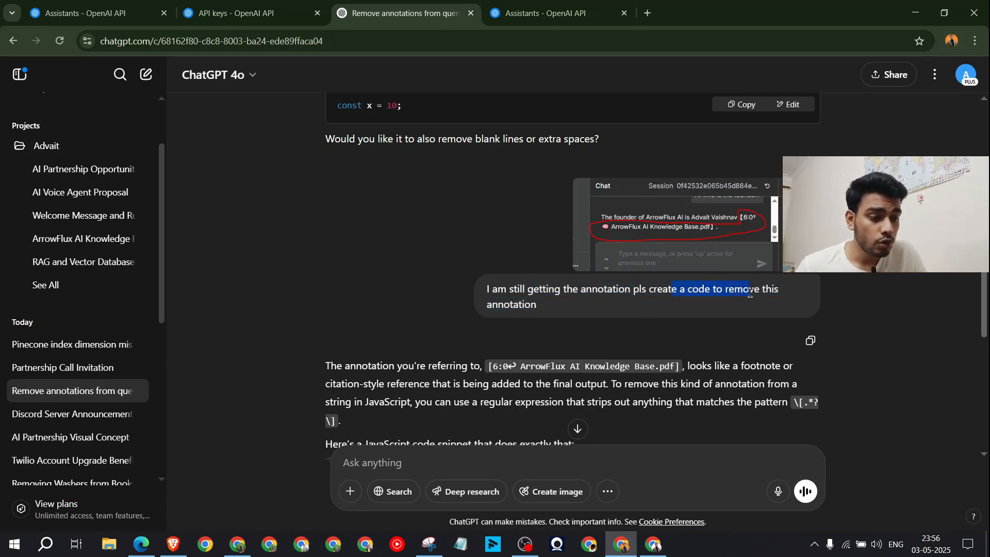
{"action": "scroll", "coordinate": [626, 311], "scroll_direction": "down", "scroll_amount": 6}
{"action": "scroll", "coordinate": [625, 311], "scroll_direction": "up", "scroll_amount": 3}
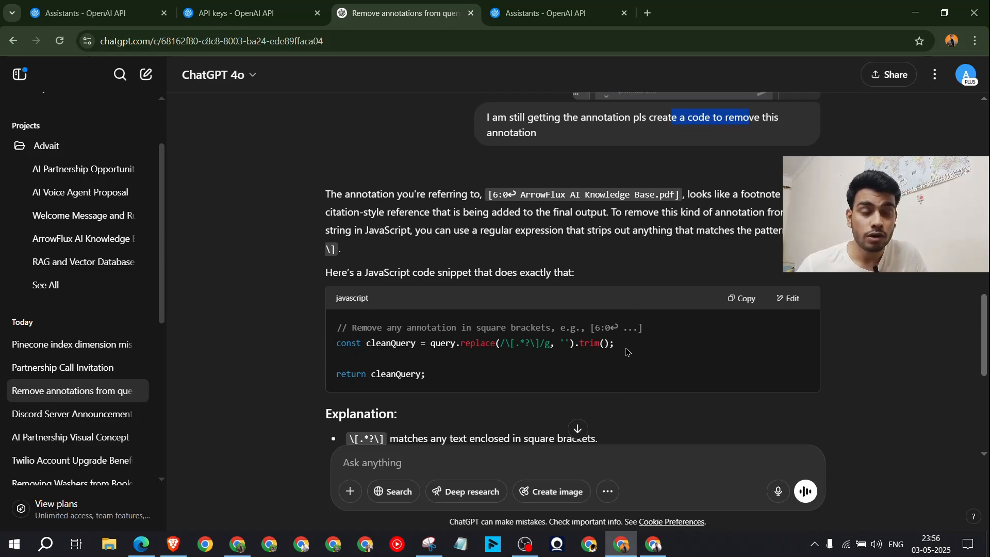
{"action": "left_click", "coordinate": [744, 299]}
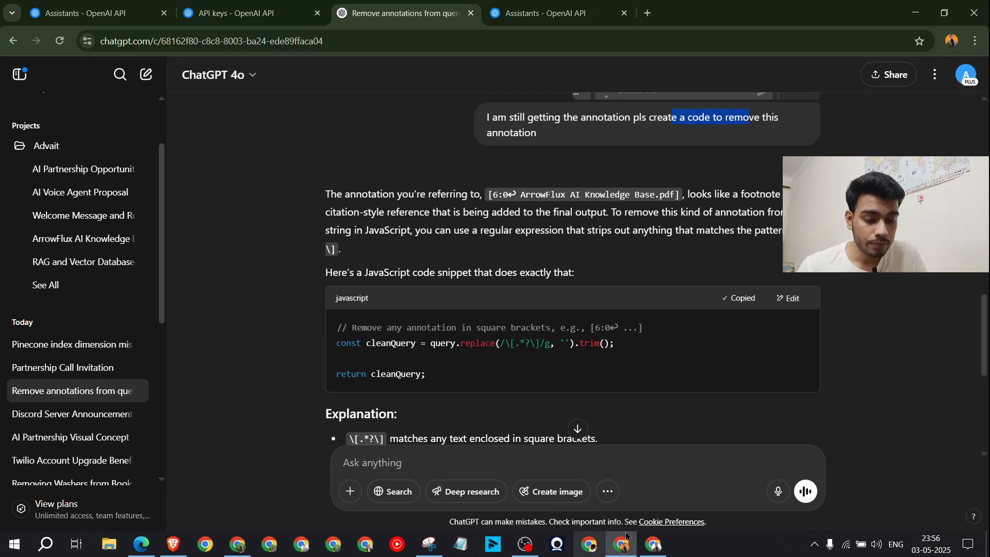
Step: Paste the annotation-stripping code into the n8n Code Tool's JavaScript editor
{"action": "left_click", "coordinate": [654, 544]}
{"action": "key", "text": "ctrl+v"}
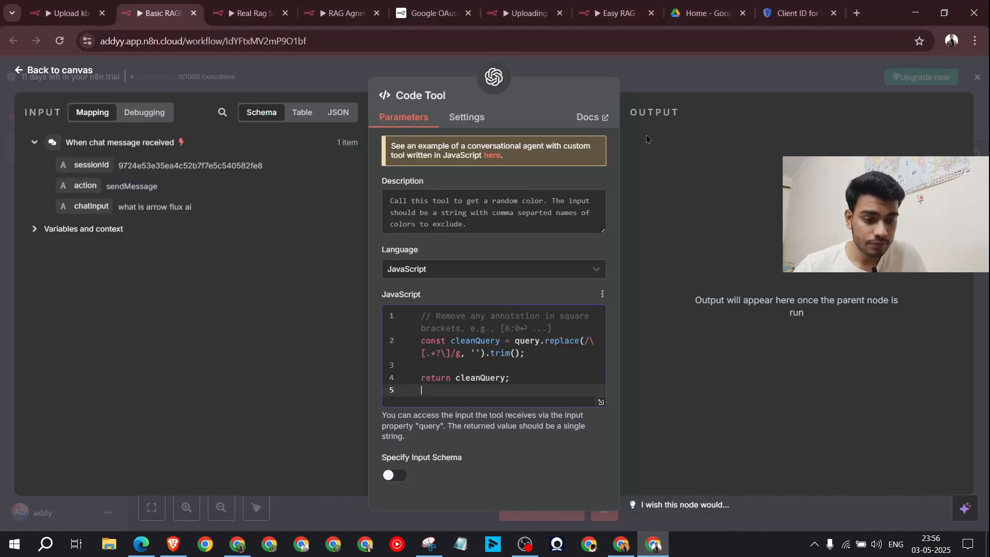
{"action": "left_click", "coordinate": [682, 69]}
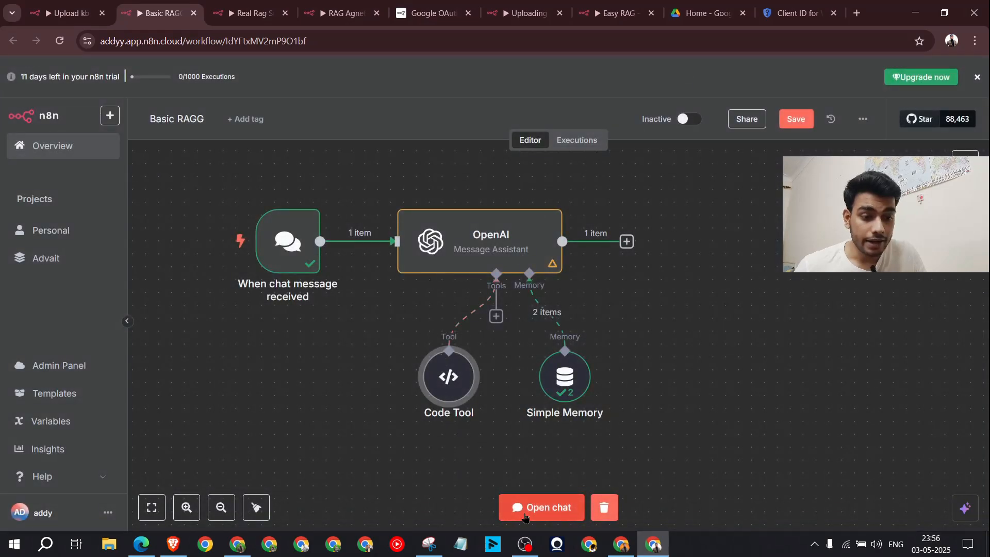
{"action": "left_click", "coordinate": [541, 507]}
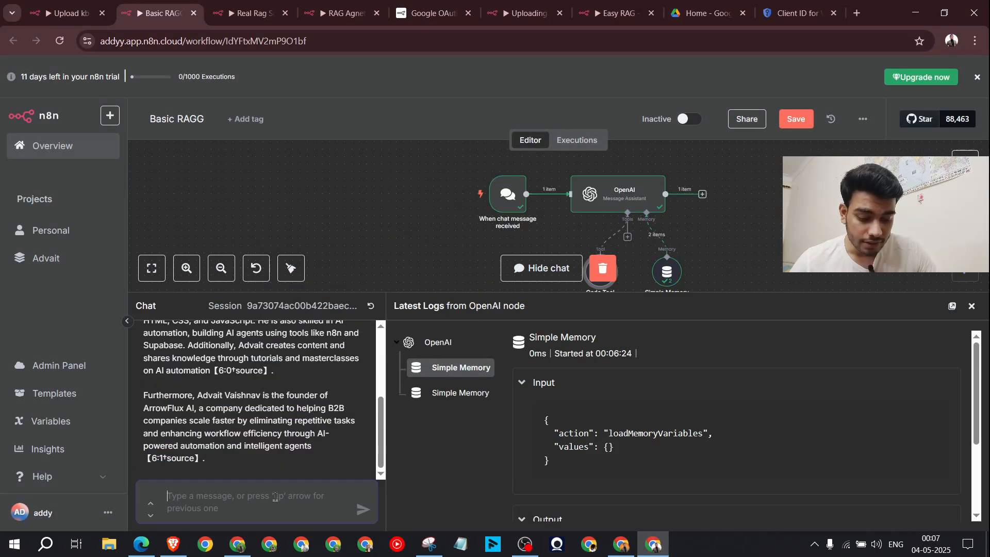
Step: Ask 'what is arrow flux ai' again and confirm the answer no longer has source annotations
{"action": "type", "text": "w"}
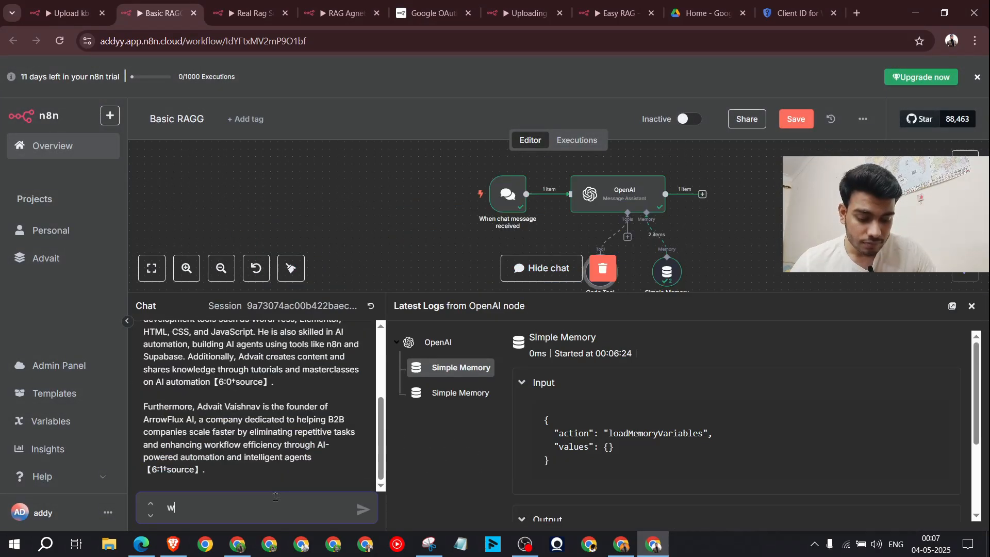
{"action": "type", "text": "hat is arrow flux ai"}
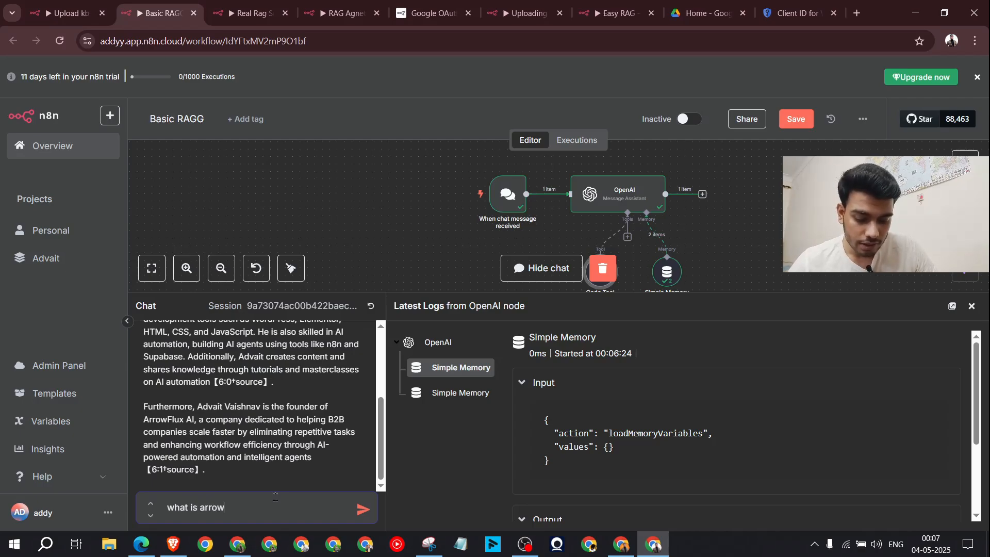
{"action": "key", "text": "Return"}
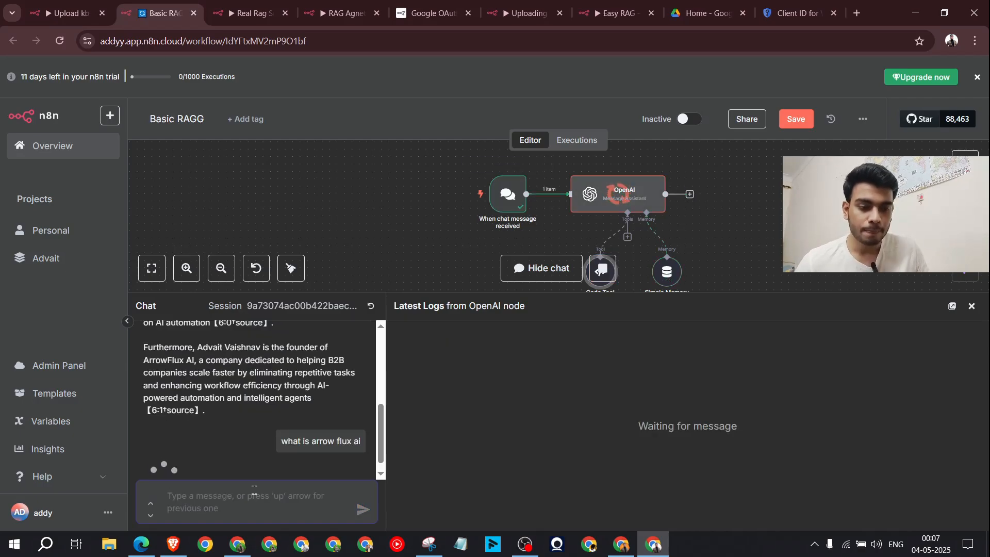
{"action": "left_click_drag", "start_coordinate": [456, 293], "coordinate": [457, 242]}
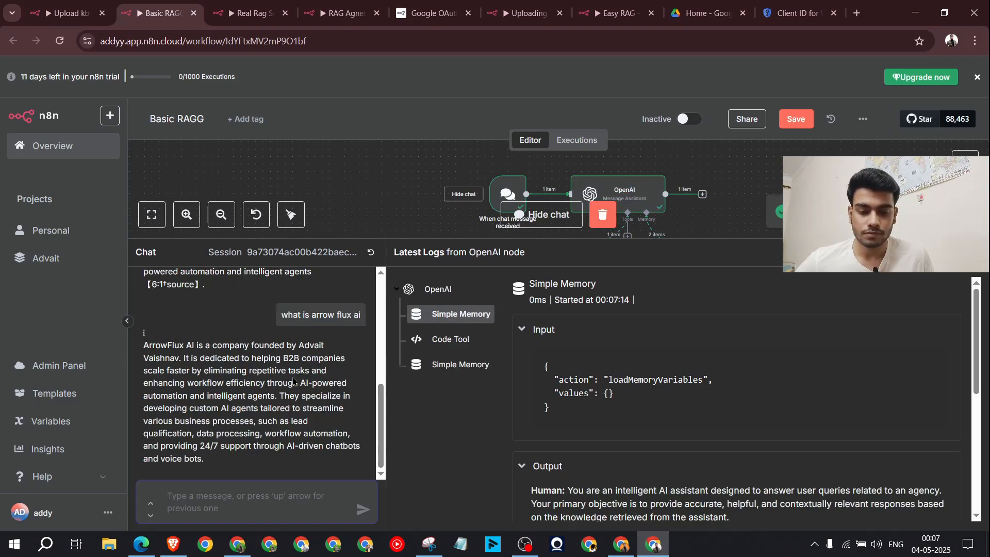
{"action": "left_click_drag", "start_coordinate": [144, 345], "coordinate": [254, 456]}
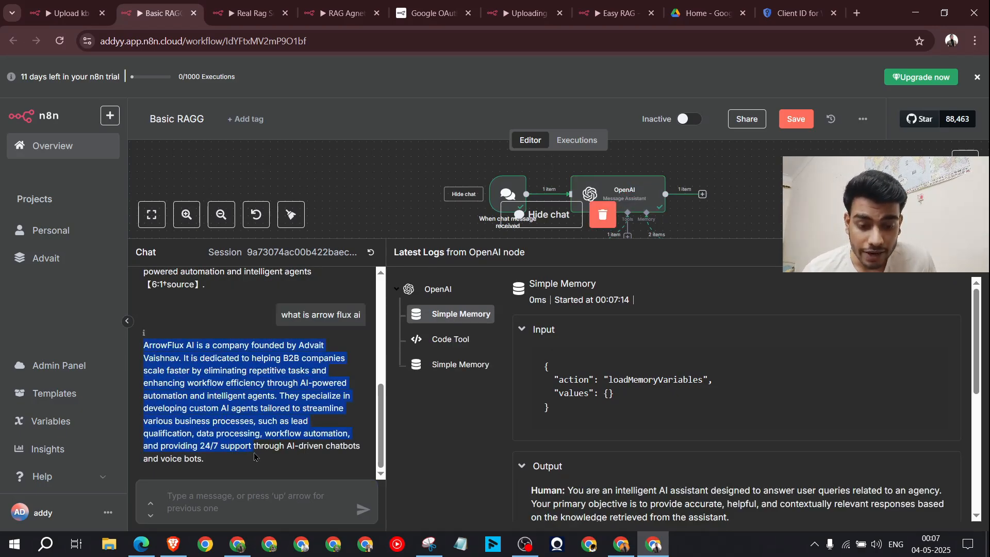
{"action": "left_click", "coordinate": [254, 456]}
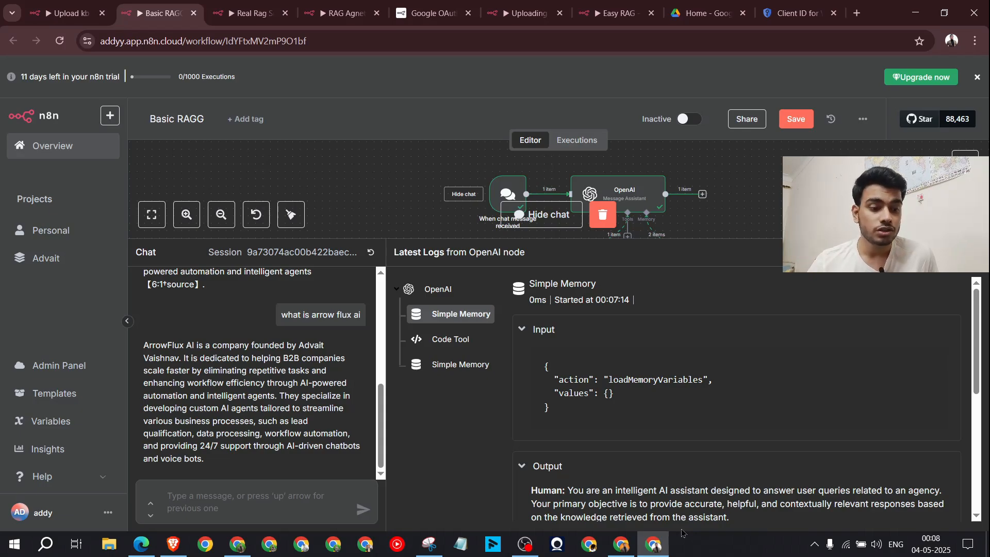
{"action": "mouse_move", "coordinate": [739, 239]}
{"action": "left_mouse_down"}
{"action": "mouse_move", "coordinate": [743, 327]}
{"action": "mouse_move", "coordinate": [744, 206]}
{"action": "mouse_move", "coordinate": [744, 236]}
{"action": "left_mouse_up"}
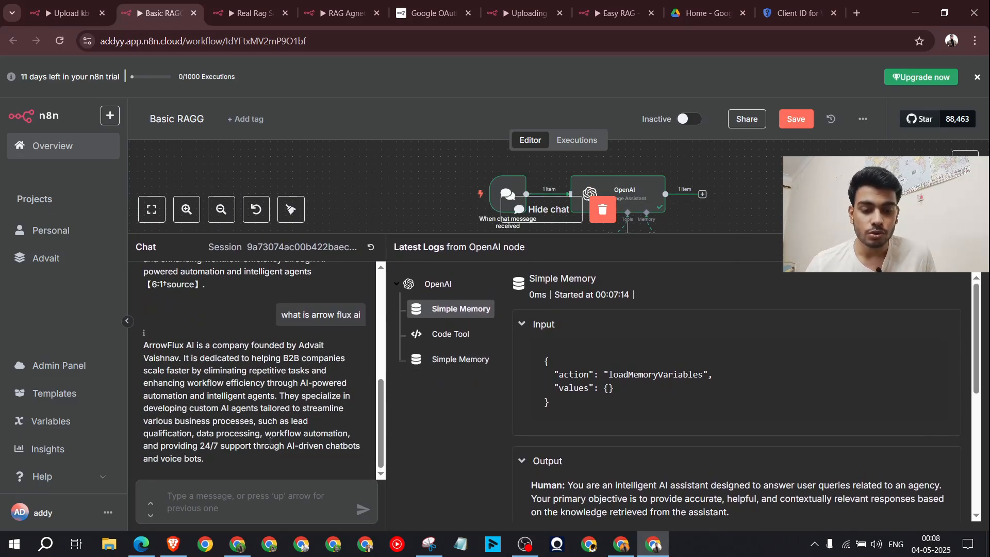
{"action": "left_click_drag", "start_coordinate": [270, 445], "coordinate": [147, 332]}
{"action": "left_click", "coordinate": [202, 390]}
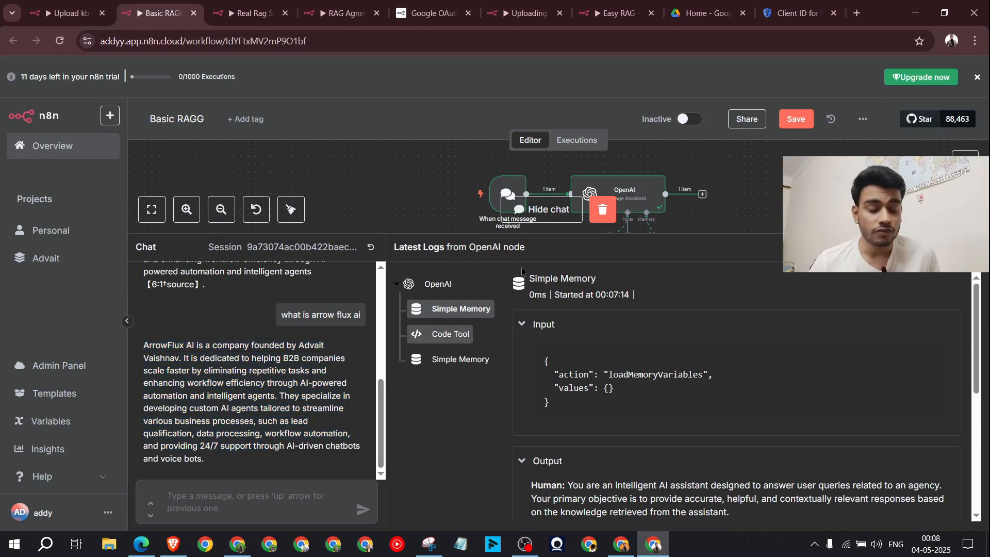
{"action": "left_click_drag", "start_coordinate": [719, 234], "coordinate": [721, 479]}
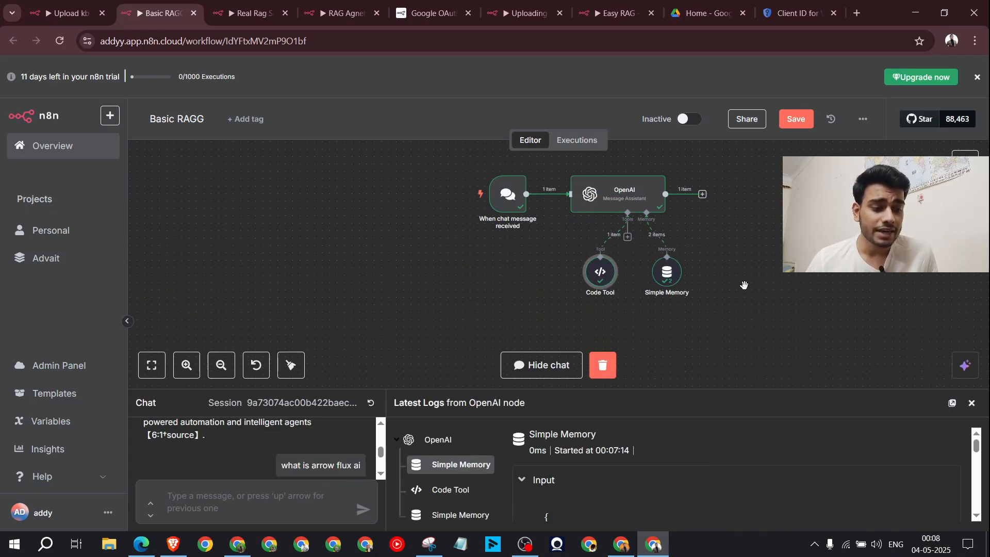
{"action": "scroll", "coordinate": [742, 283], "scroll_direction": "up", "scroll_amount": 1}
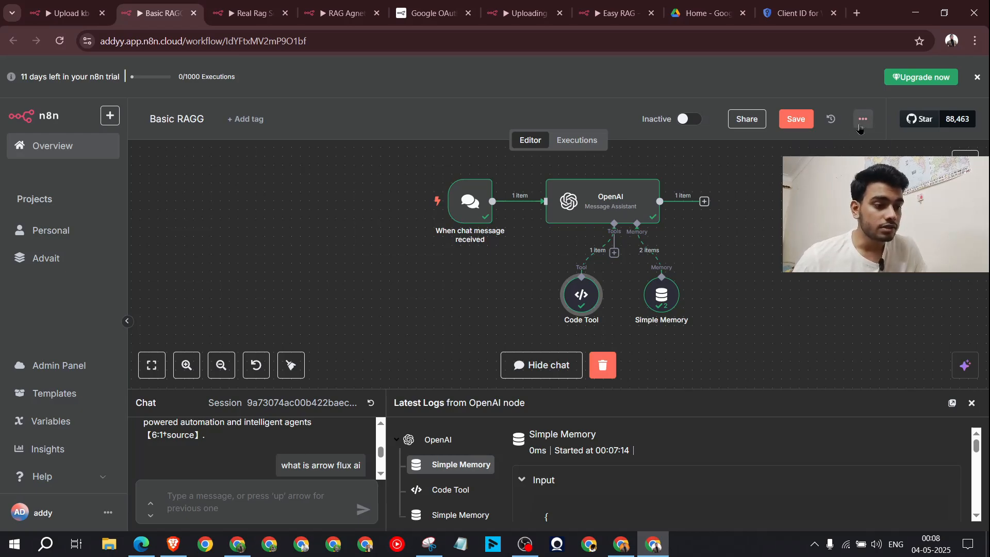
{"action": "left_click", "coordinate": [763, 244]}
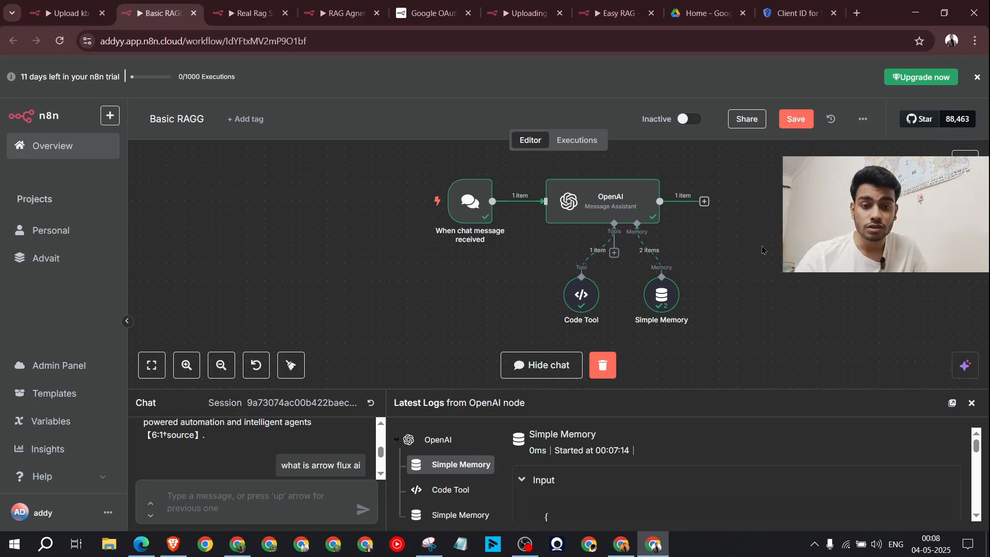
{"action": "left_click", "coordinate": [258, 14]}
{"action": "left_click", "coordinate": [340, 13]}
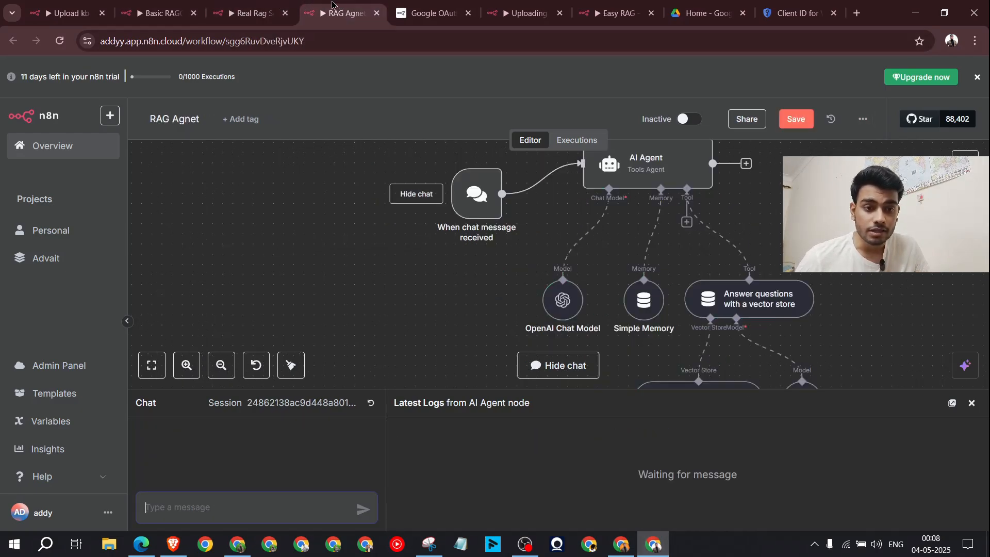
{"action": "scroll", "coordinate": [623, 254], "scroll_direction": "down", "scroll_amount": 3}
{"action": "scroll", "coordinate": [567, 273], "scroll_direction": "up", "scroll_amount": 3}
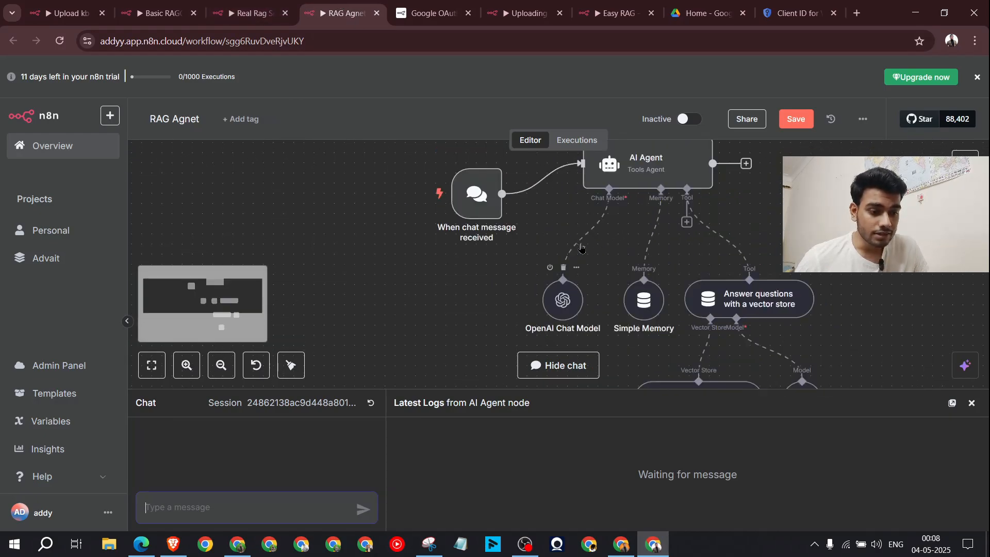
{"action": "scroll", "coordinate": [465, 294], "scroll_direction": "down", "scroll_amount": 3}
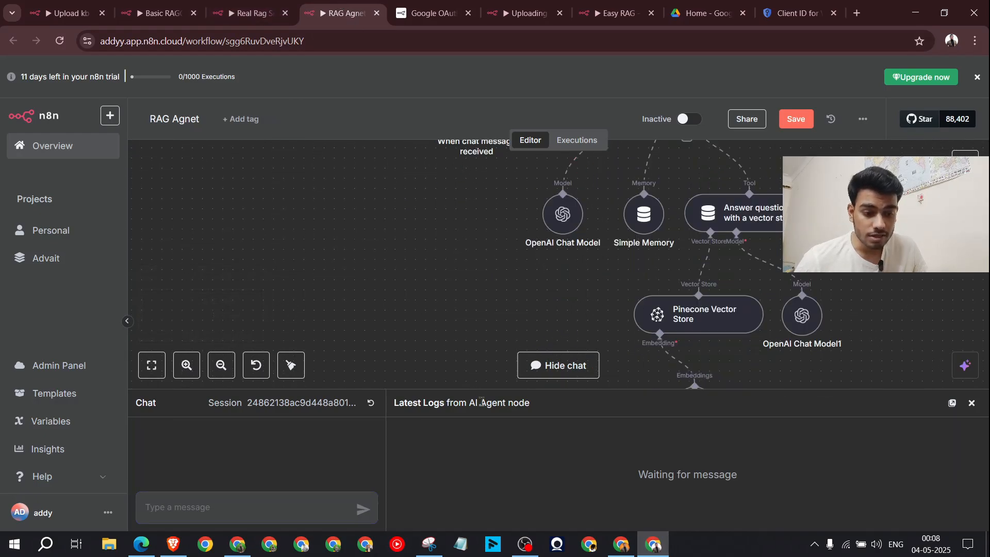
{"action": "left_click", "coordinate": [155, 8]}
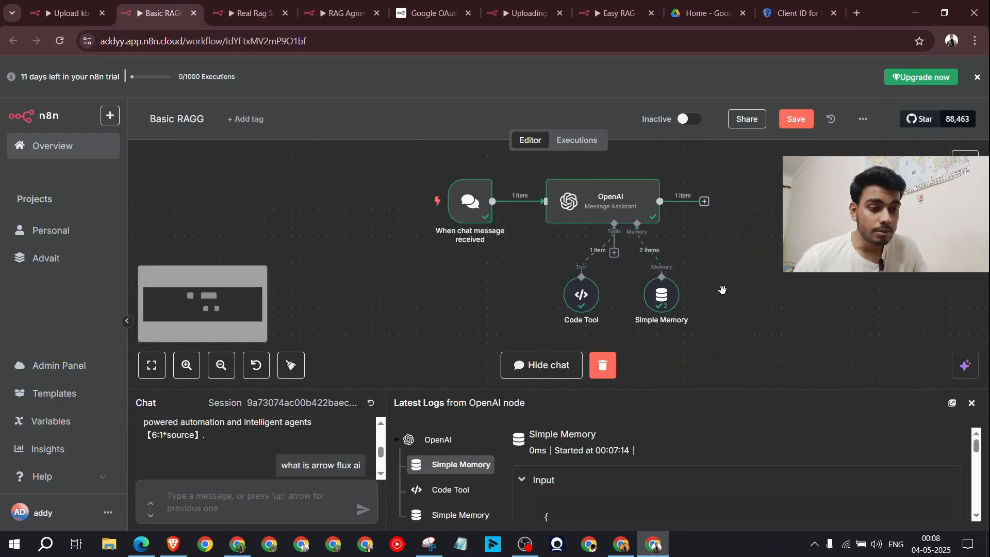
{"action": "scroll", "coordinate": [723, 291], "scroll_direction": "up", "scroll_amount": 1}
{"action": "scroll", "coordinate": [723, 291], "scroll_direction": "down", "scroll_amount": 1}
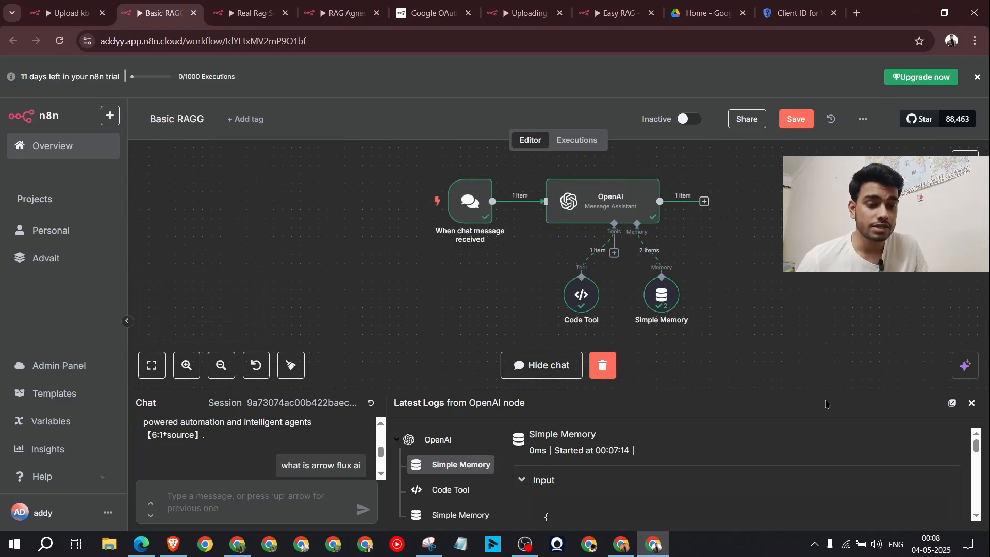
{"action": "left_click", "coordinate": [344, 5]}
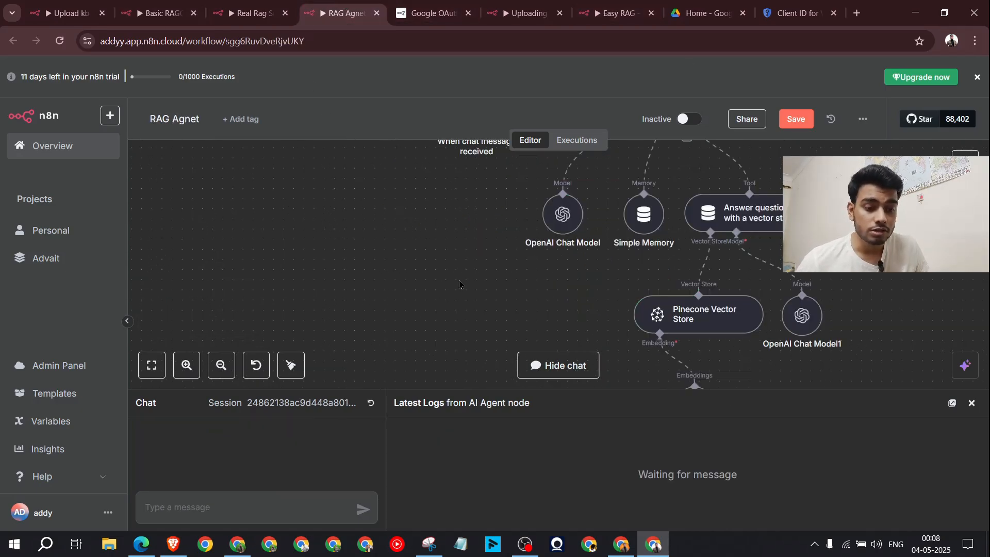
{"action": "scroll", "coordinate": [402, 268], "scroll_direction": "up", "scroll_amount": 3}
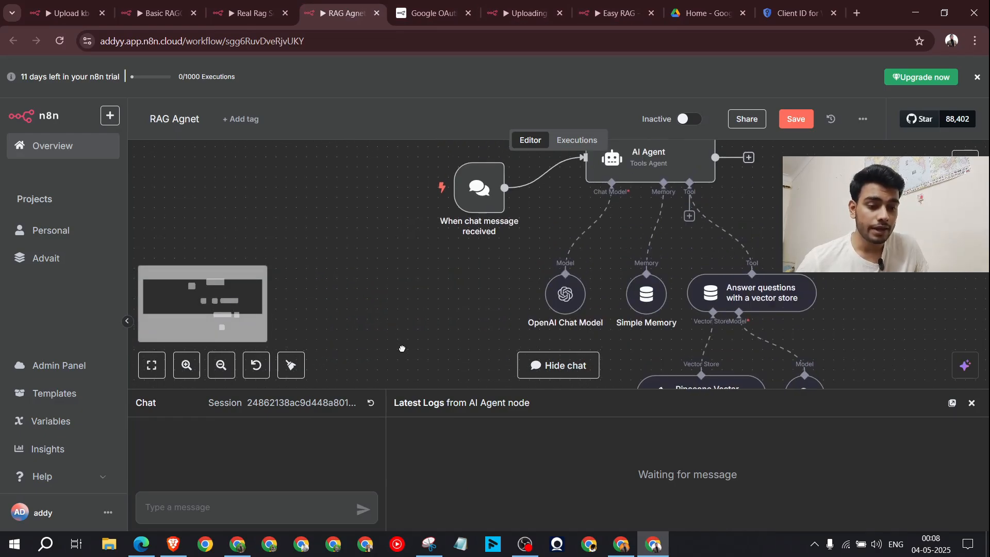
{"action": "scroll", "coordinate": [396, 312], "scroll_direction": "down", "scroll_amount": 2}
{"action": "mouse_move", "coordinate": [396, 313]}
{"action": "left_mouse_down"}
{"action": "mouse_move", "coordinate": [397, 266]}
{"action": "mouse_move", "coordinate": [403, 301]}
{"action": "left_mouse_up"}
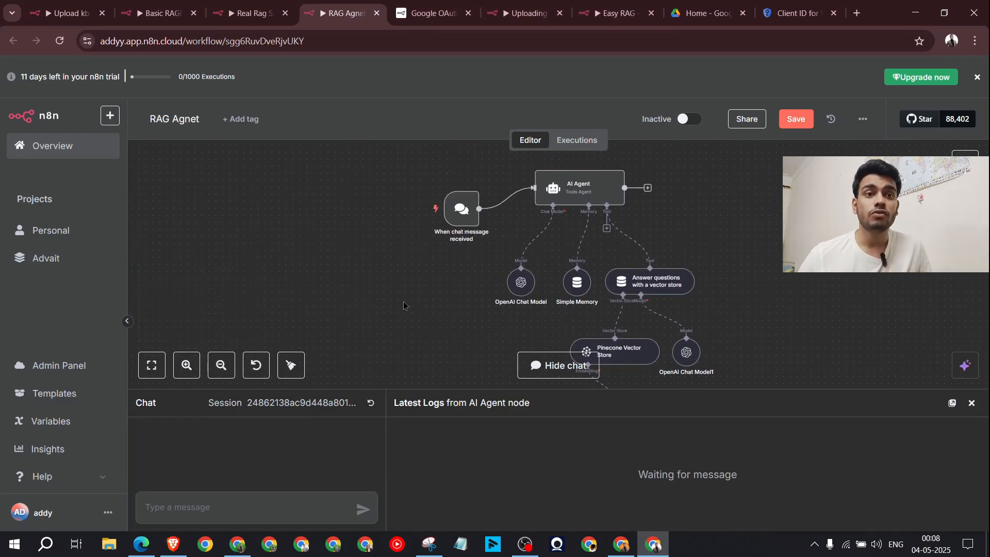
{"action": "left_click", "coordinate": [140, 5]}
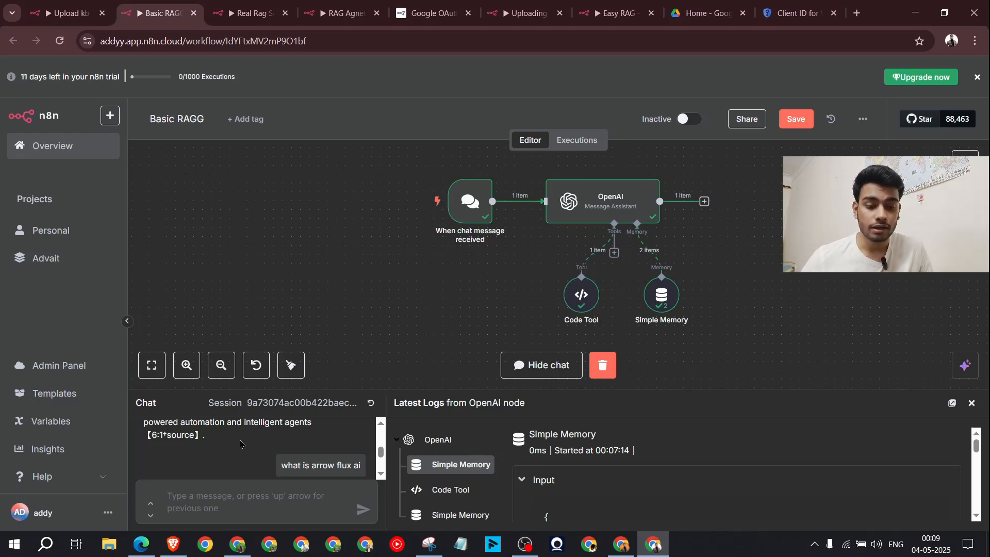
{"action": "scroll", "coordinate": [240, 445], "scroll_direction": "down", "scroll_amount": 5}
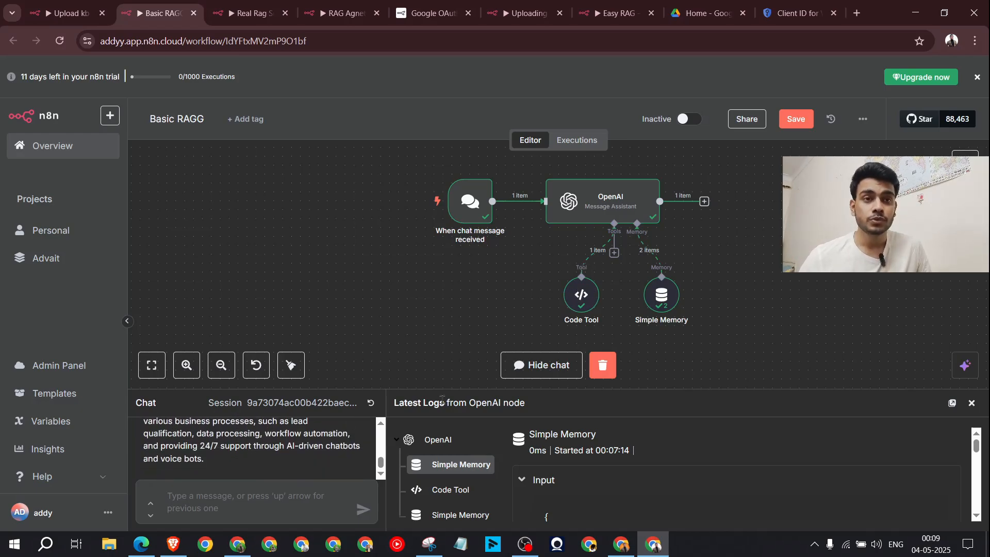